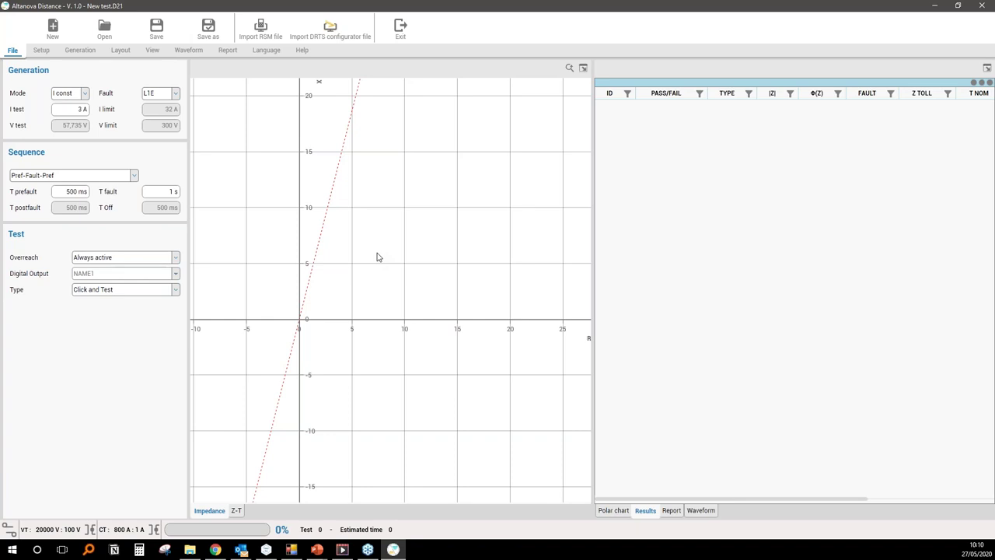
# - Start a new relay definition in the relay settings, using the specific Siemens SIPROTEC 4 model 7SA61X
pyautogui.click(42, 51)
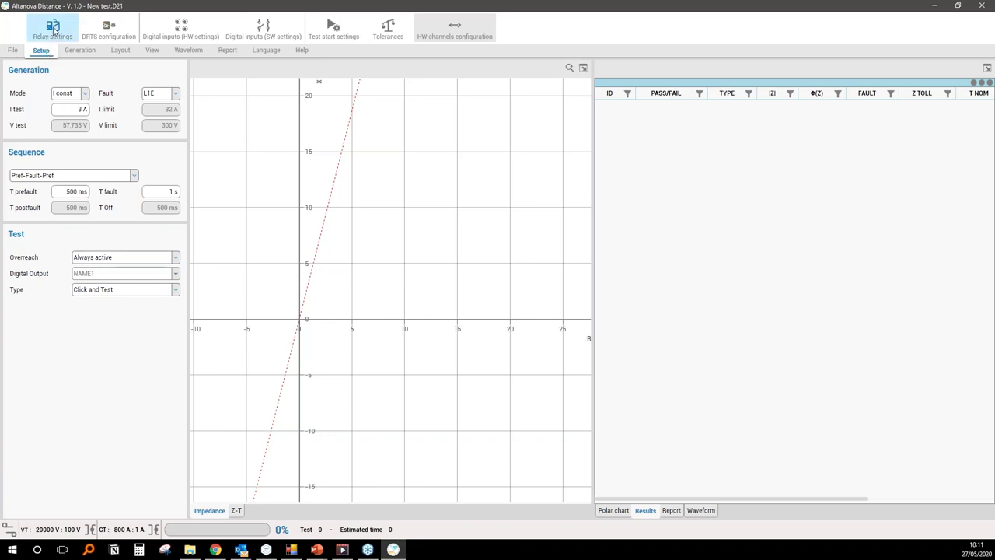
pyautogui.click(54, 30)
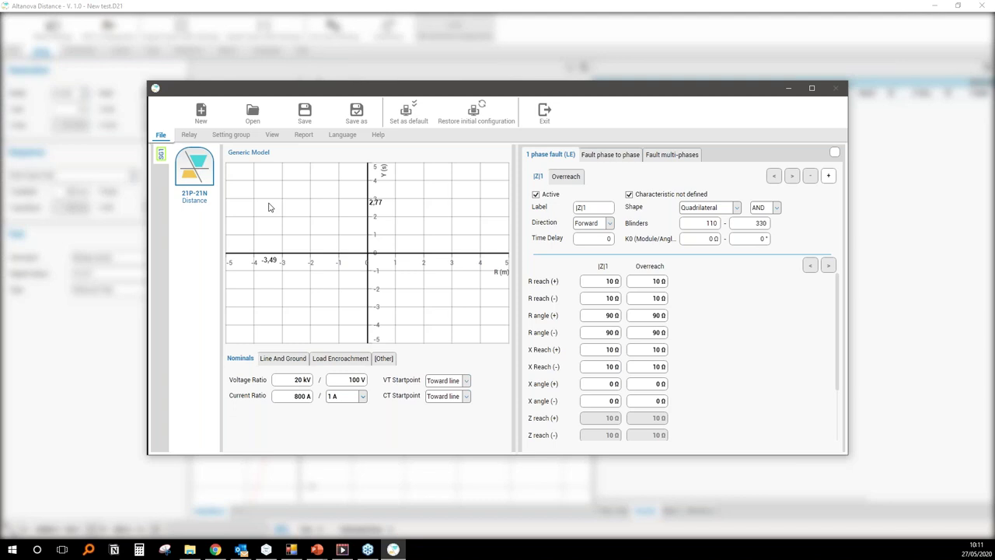
pyautogui.click(191, 117)
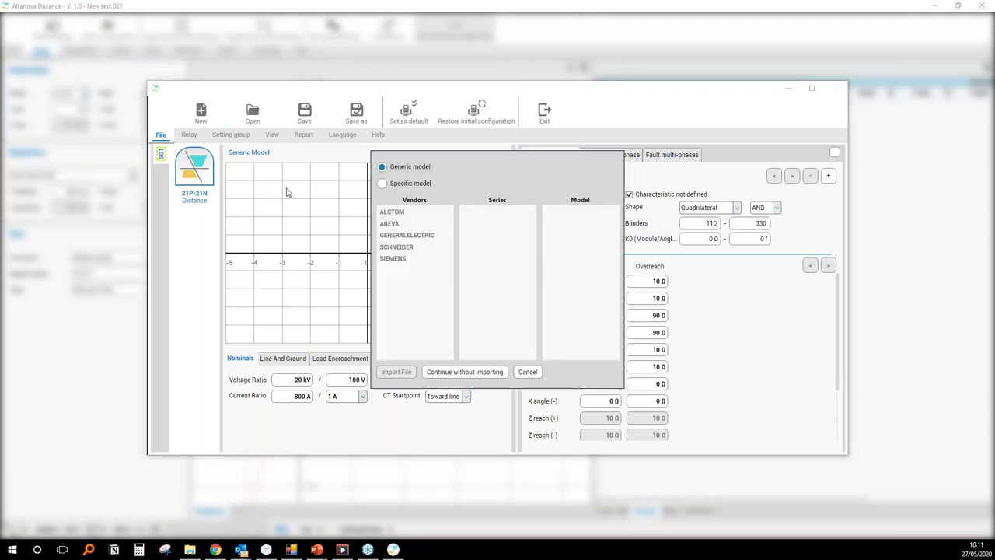
pyautogui.click(383, 184)
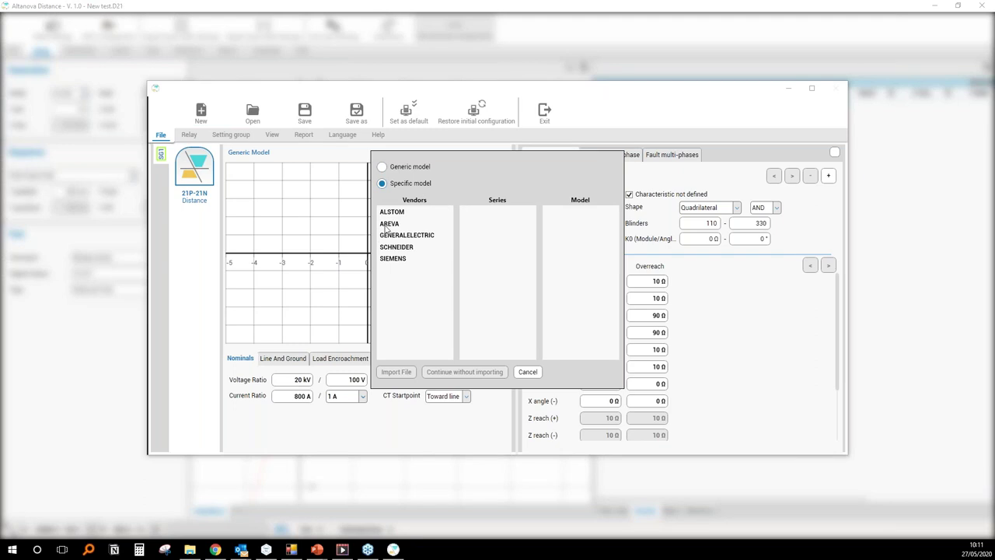
pyautogui.click(394, 259)
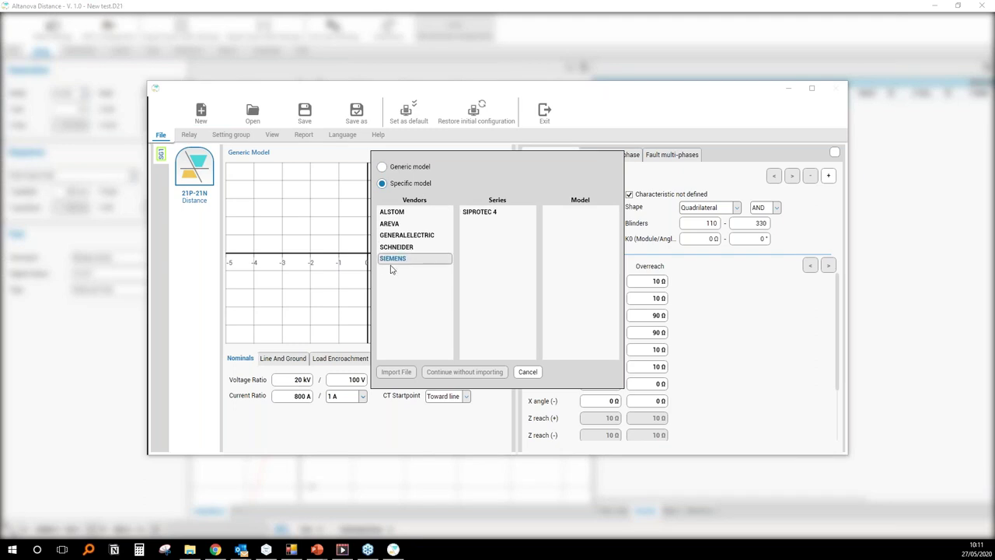
pyautogui.click(483, 215)
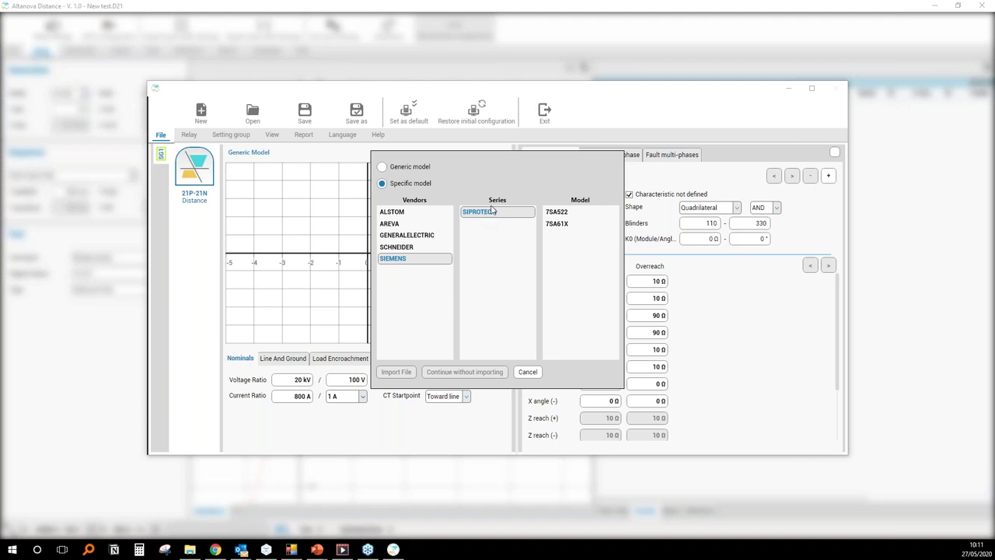
pyautogui.click(558, 225)
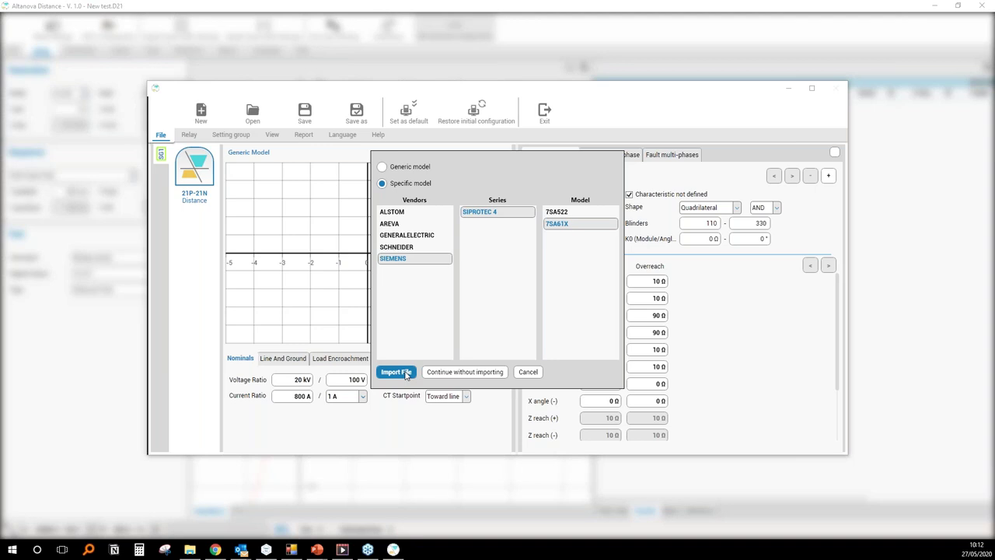
# - Import the relay settings from the file 7SA611V4.xrio in the XRIO files folder
pyautogui.click(402, 374)
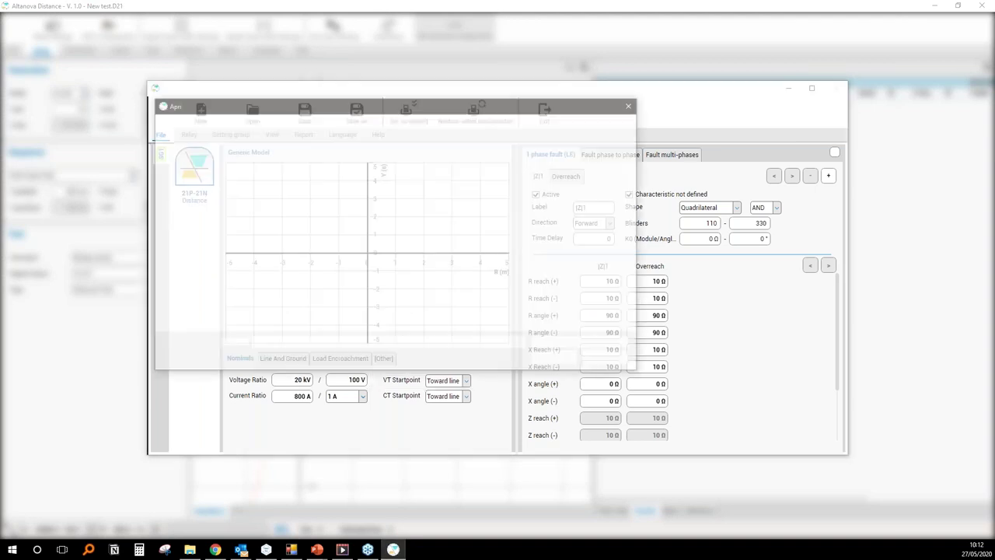
pyautogui.click(335, 170)
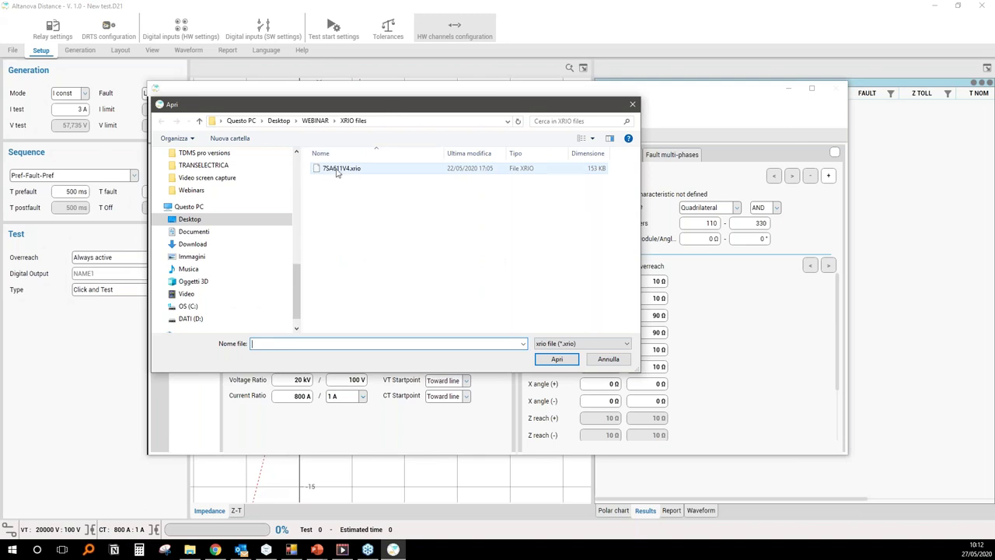
pyautogui.click(557, 361)
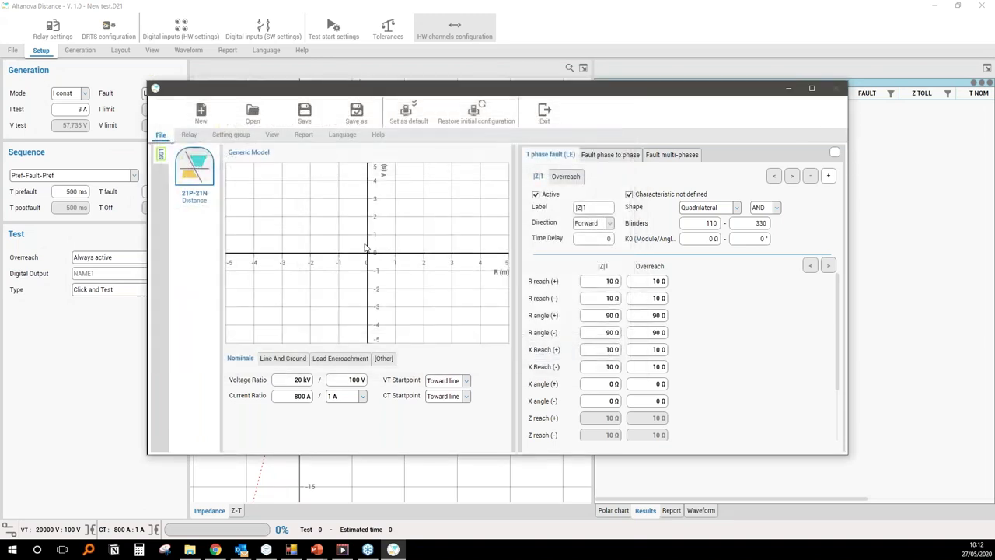
pyautogui.scroll(-2, 459, 268)
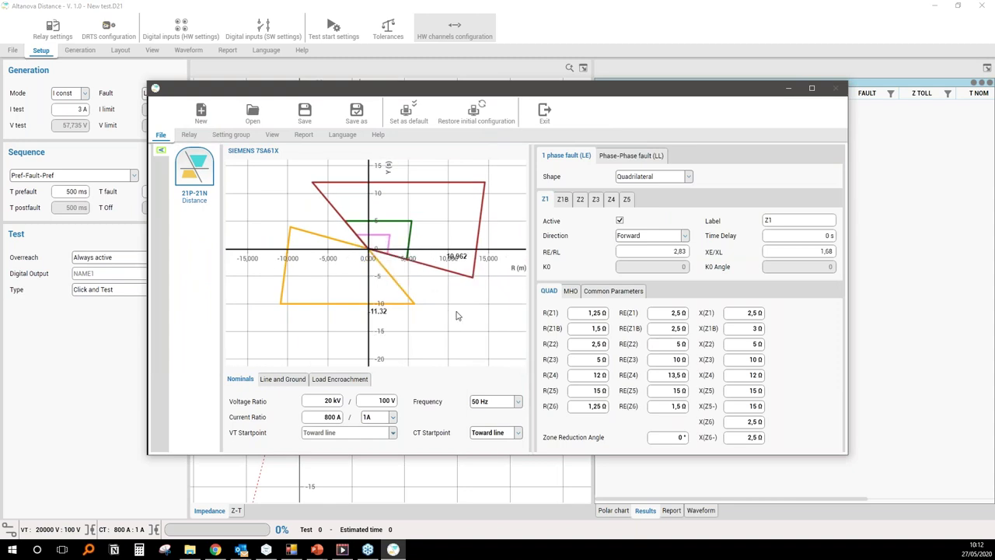
# - Review the single-phase fault settings of zones Z1 to Z4, switching Z1 and Z2 off and back on
pyautogui.moveTo(370, 250)
pyautogui.click(619, 221)
pyautogui.click(620, 221)
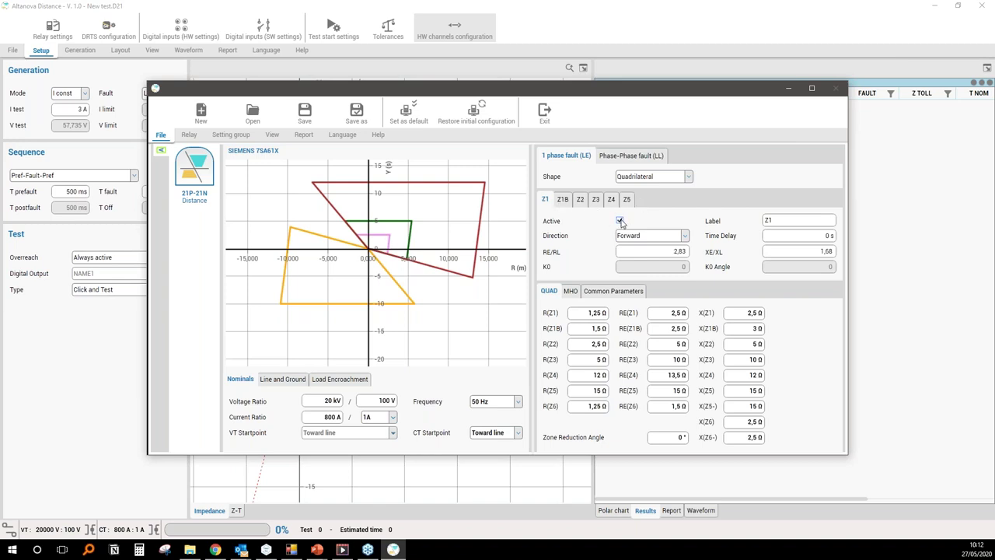
pyautogui.click(581, 201)
pyautogui.click(596, 201)
pyautogui.click(612, 200)
pyautogui.click(595, 201)
pyautogui.click(580, 201)
pyautogui.click(546, 201)
pyautogui.click(581, 200)
pyautogui.click(620, 221)
pyautogui.click(619, 222)
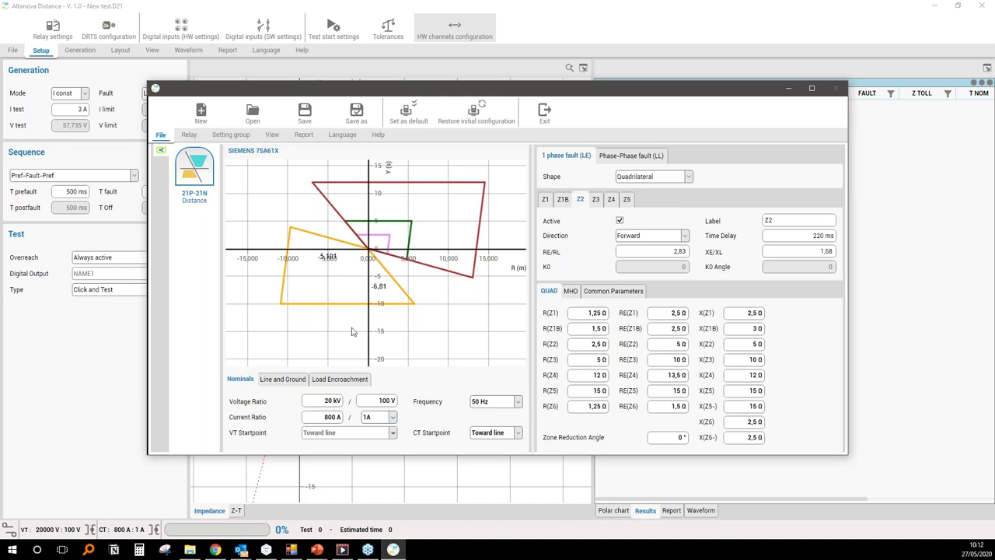
# - Exit the relay settings and bring the imported zone characteristics into the distance test
pyautogui.moveTo(435, 291)
pyautogui.click(544, 114)
pyautogui.click(560, 315)
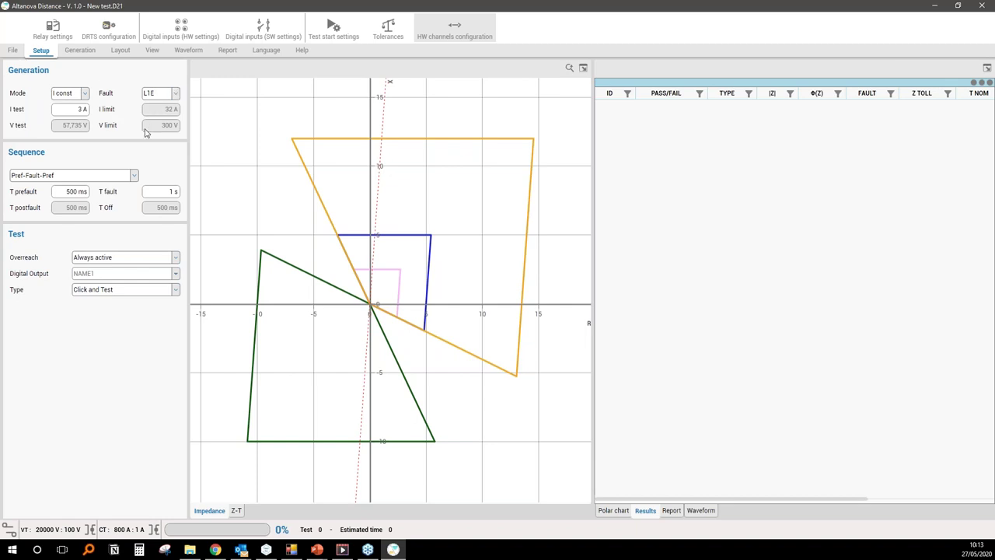
# - Compare the impedance characteristics of the L23 and L1E faults, leaving L1E selected
pyautogui.click(174, 94)
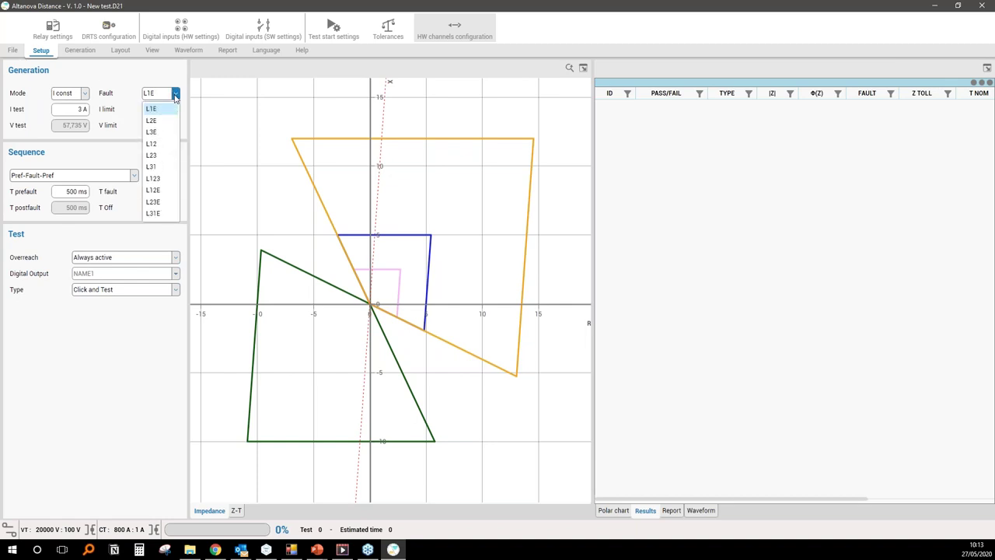
pyautogui.click(162, 156)
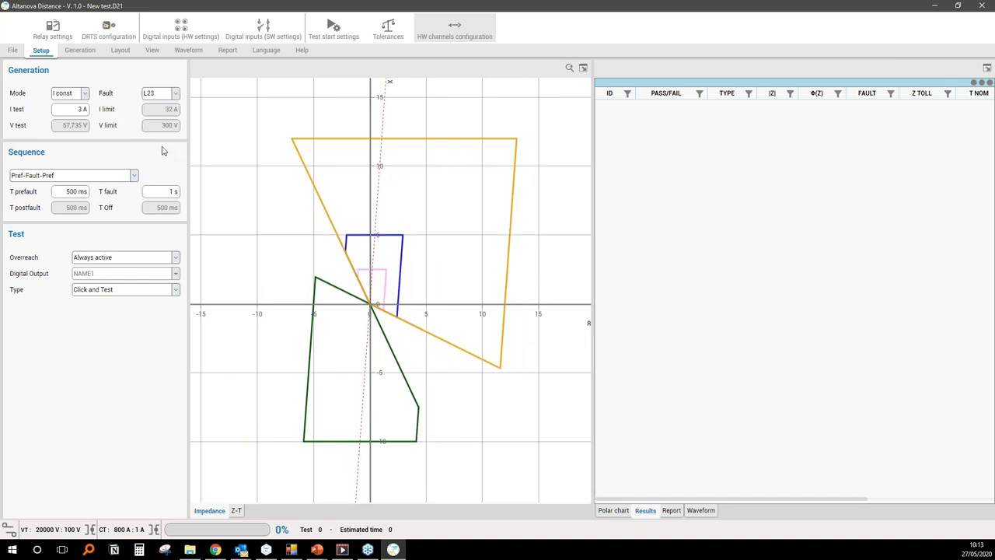
pyautogui.click(164, 94)
pyautogui.click(160, 110)
pyautogui.click(165, 96)
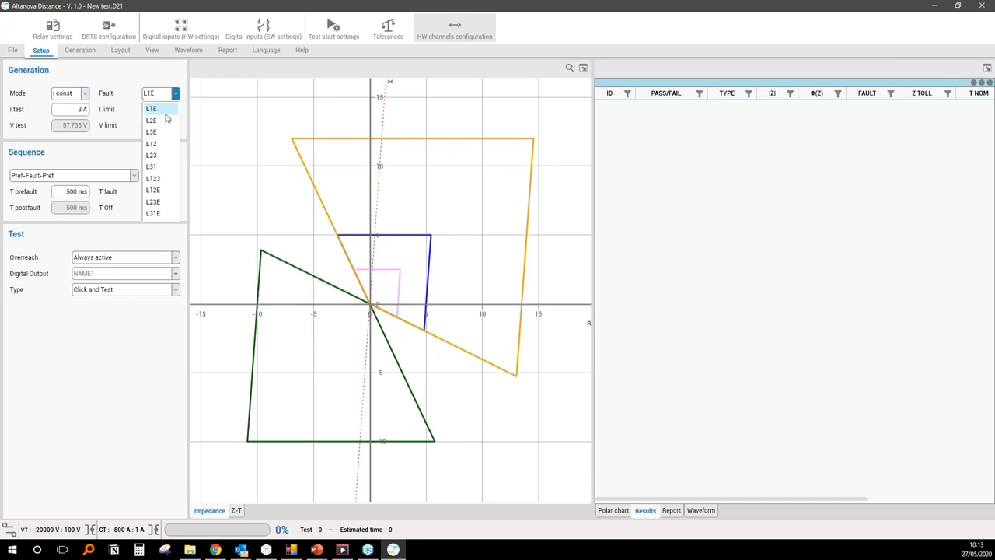
pyautogui.click(163, 155)
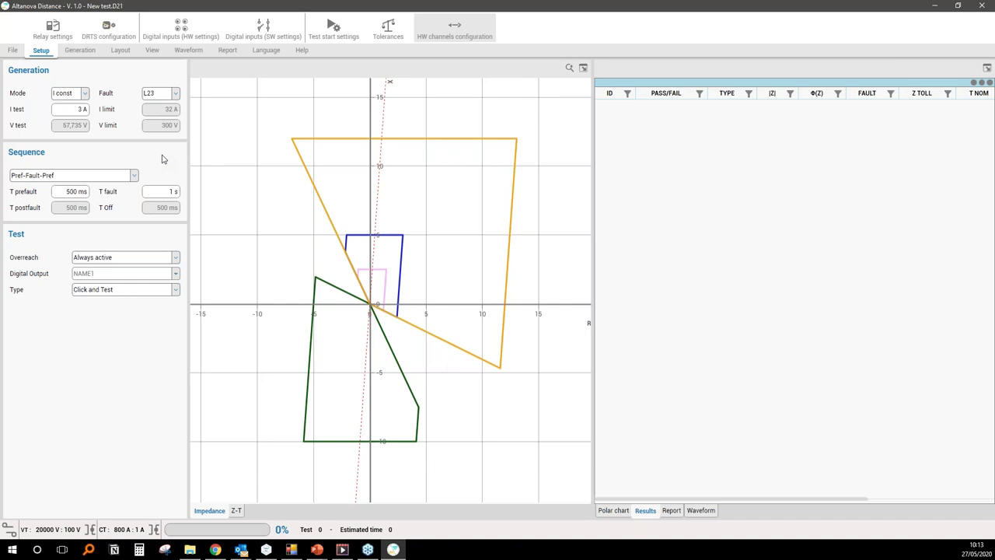
pyautogui.click(168, 93)
pyautogui.click(162, 110)
pyautogui.click(159, 93)
pyautogui.click(155, 109)
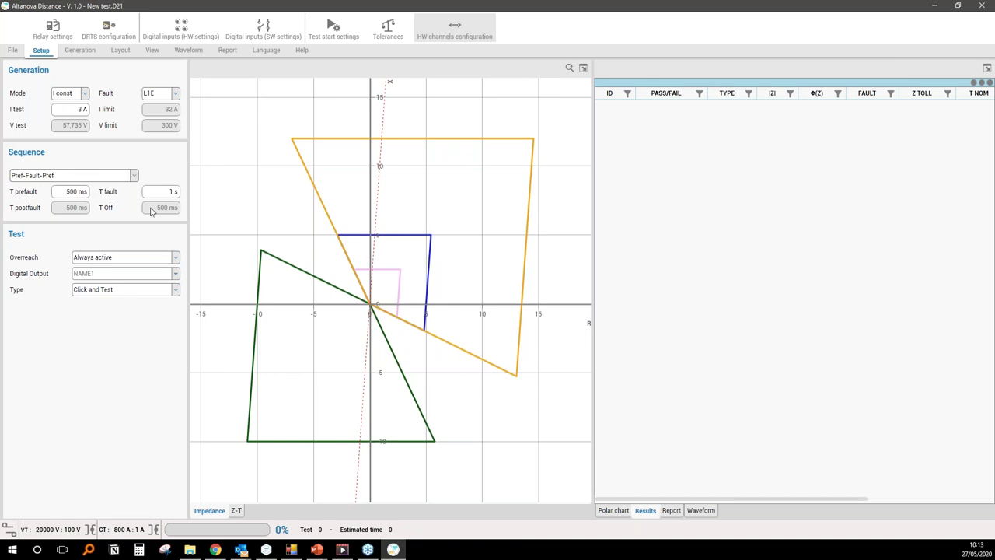
# - Set the fault time to 3 s and choose Click and Test as the test type
pyautogui.click(169, 190)
pyautogui.write('3')
pyautogui.click(80, 191)
pyautogui.click(175, 291)
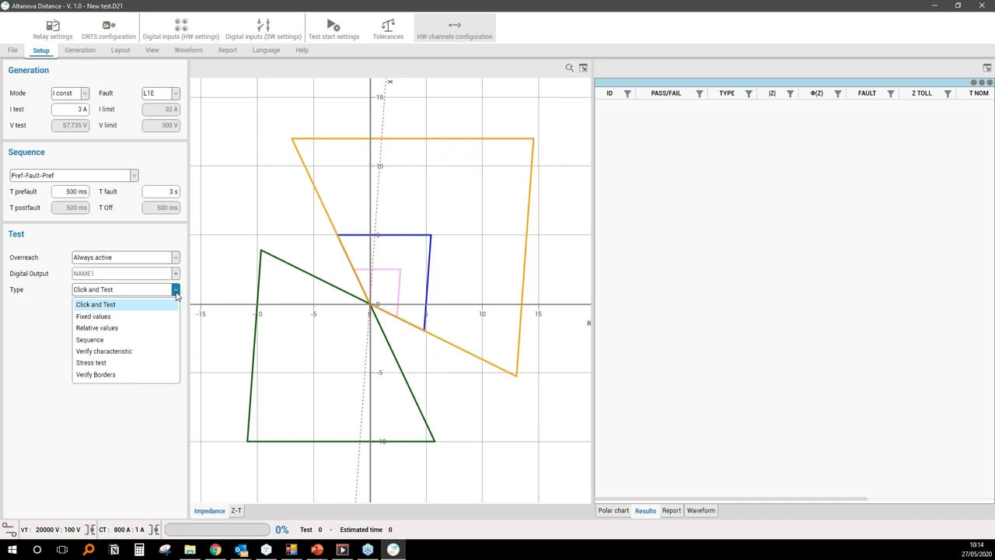
pyautogui.click(128, 309)
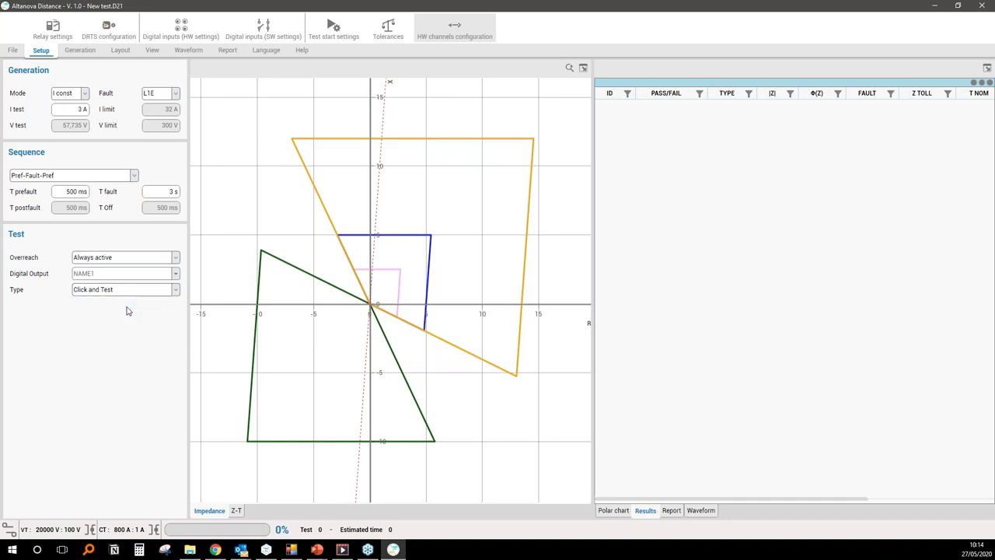
# - Place one test point in each zone, at about 2.15 Ω/46°, 5.18 Ω/53°, 10.17 Ω/66° and 5.01 Ω/-136°
pyautogui.click(387, 287)
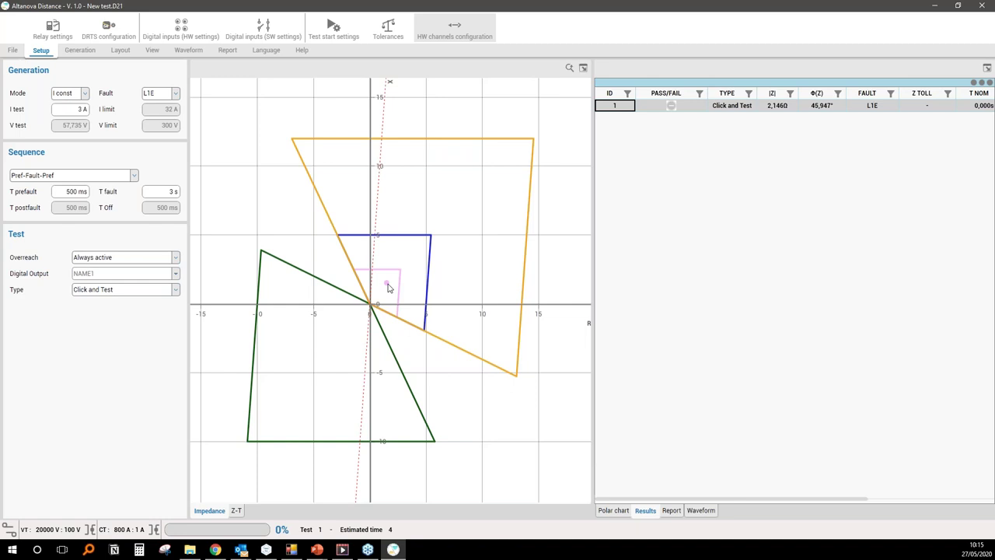
pyautogui.click(405, 247)
pyautogui.click(416, 176)
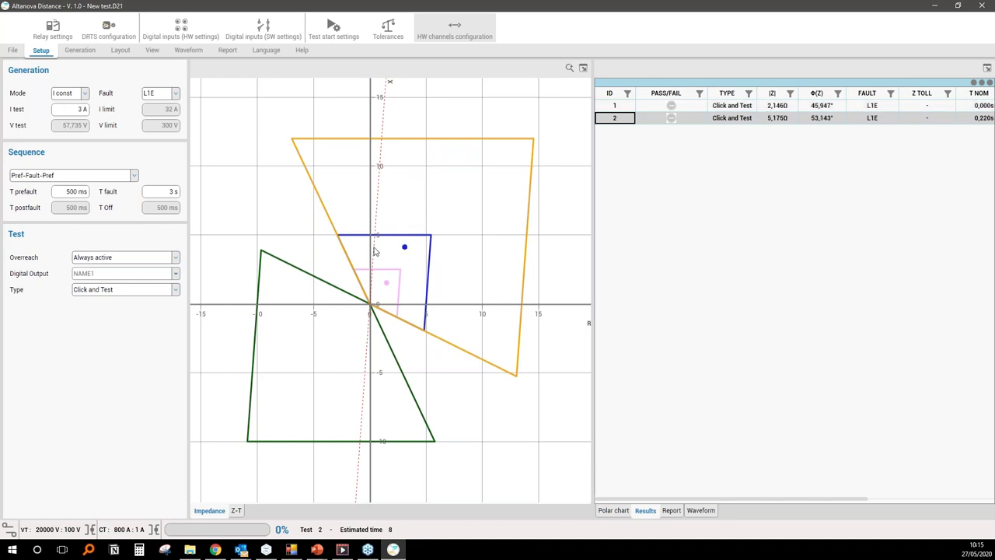
pyautogui.click(329, 353)
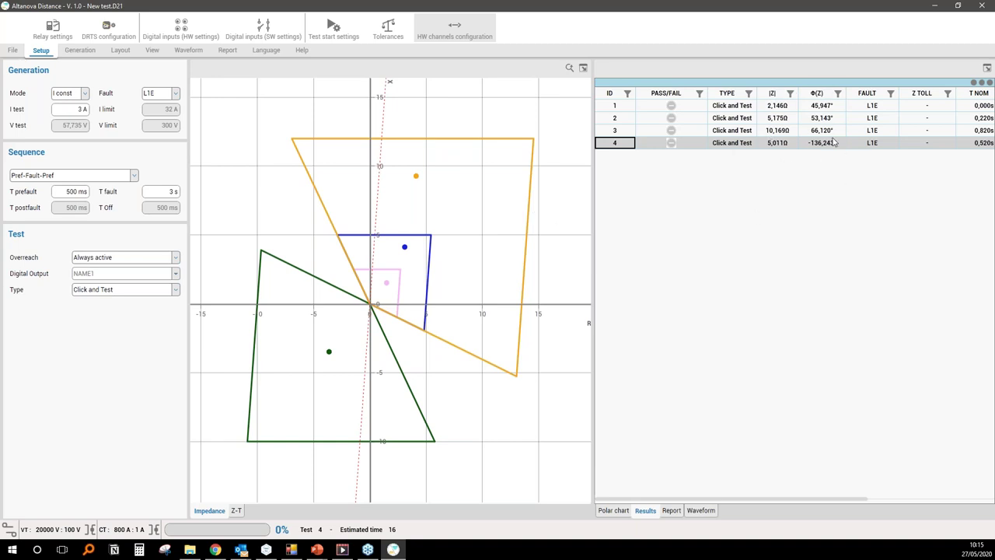
# - Add four more test points in the forward zones, at about 8.4 Ω/0°, 1.52 Ω/23°, 4.67 Ω/32° and 12.07 Ω/47°
pyautogui.click(464, 304)
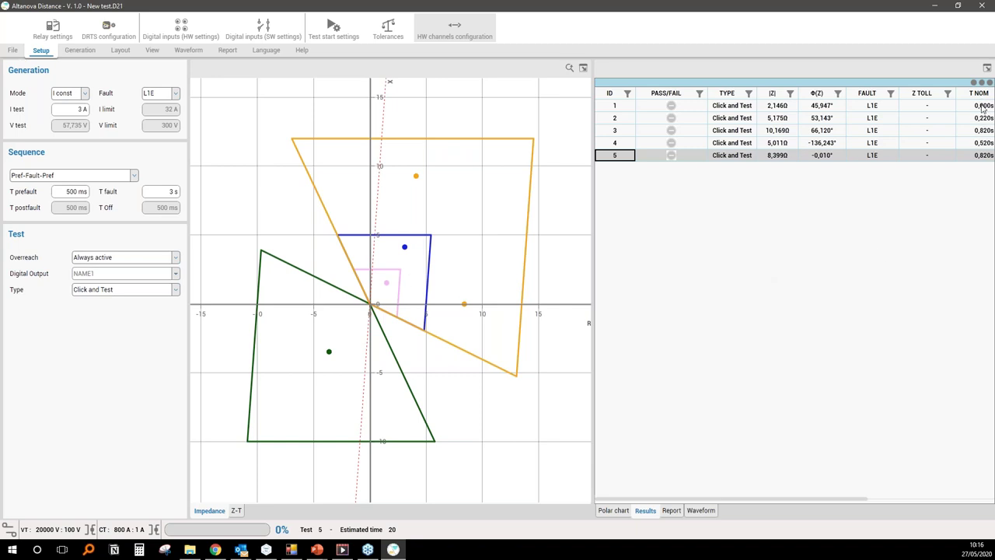
pyautogui.click(385, 296)
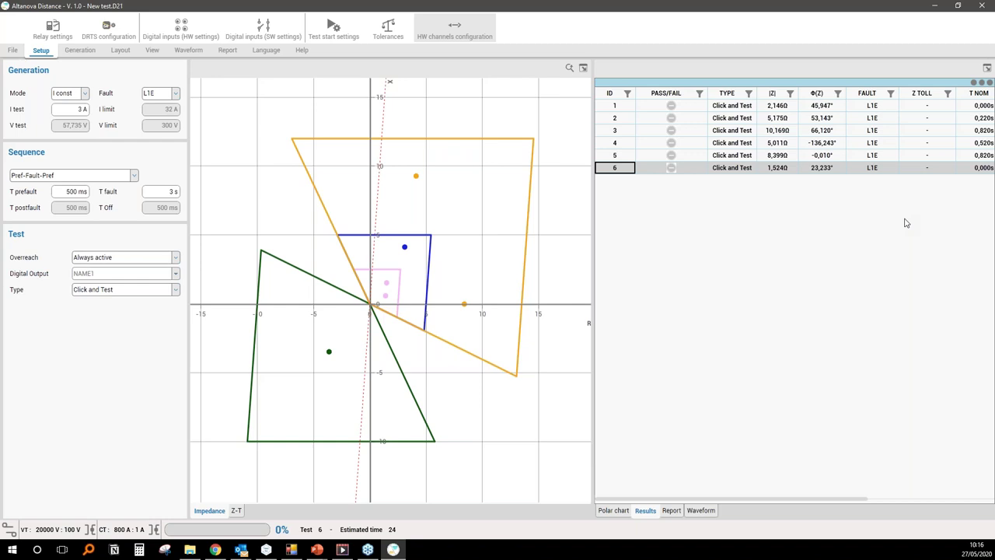
pyautogui.click(415, 272)
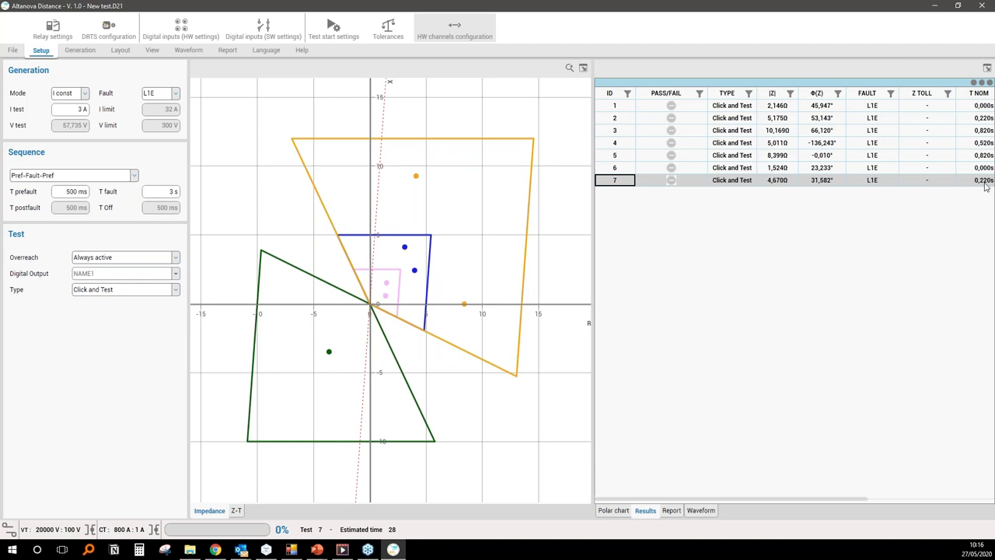
pyautogui.click(461, 181)
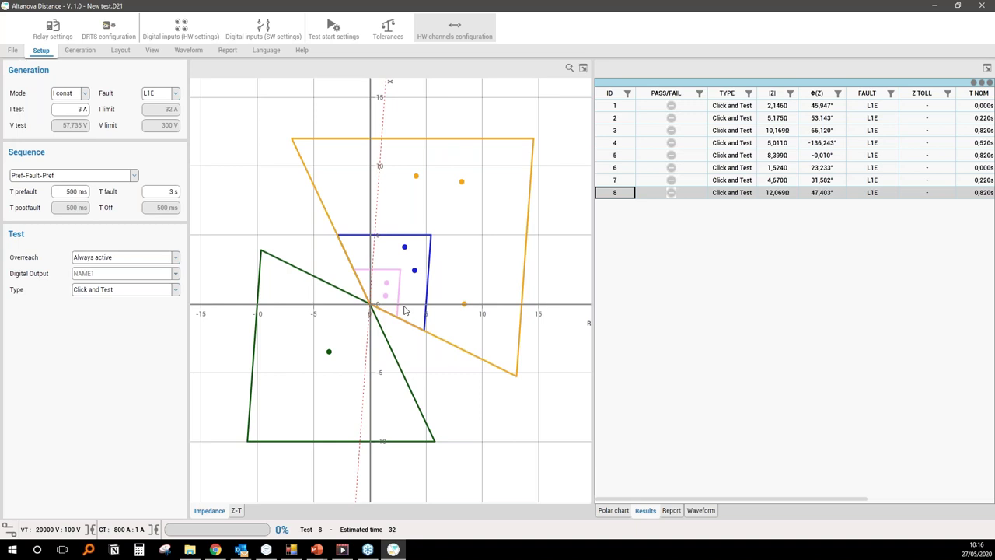
# - Switch to the video player and play the "21 - Click and Test" recording in a maximized window
pyautogui.click(342, 549)
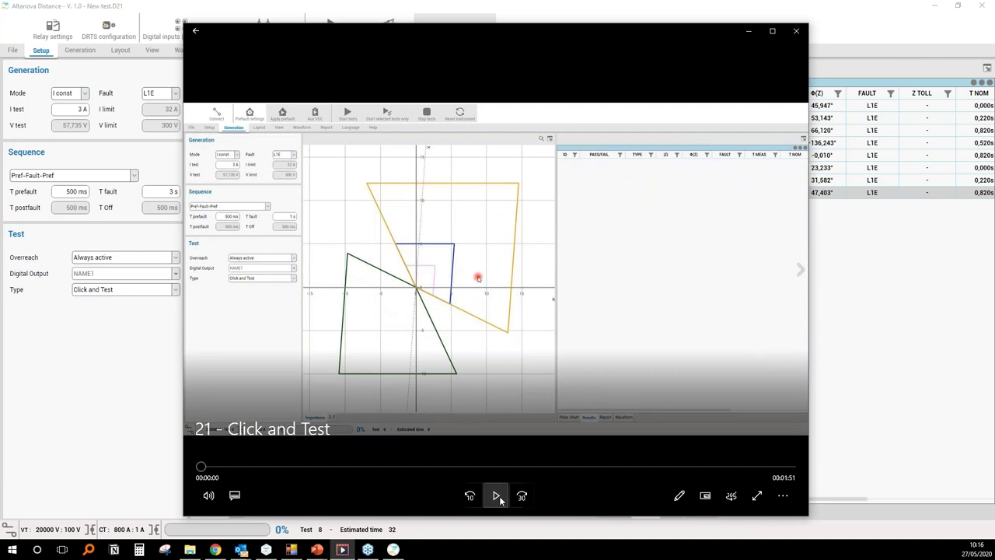
pyautogui.click(498, 496)
pyautogui.click(774, 32)
pyautogui.click(498, 532)
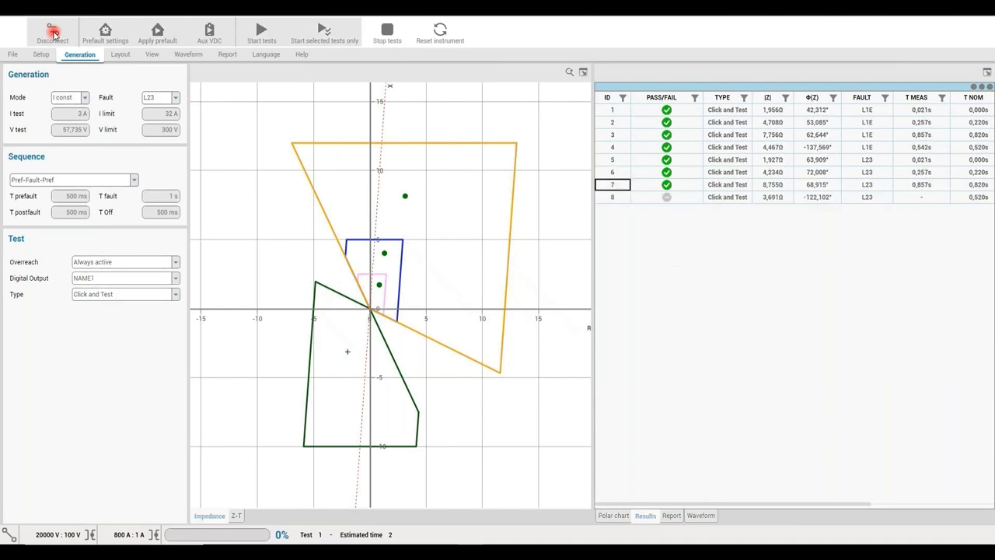
# - Select the L1E fault and test two points in the outer forward zone, at about 10.6 Ω/105° and 8.77 Ω/109°
pyautogui.click(175, 97)
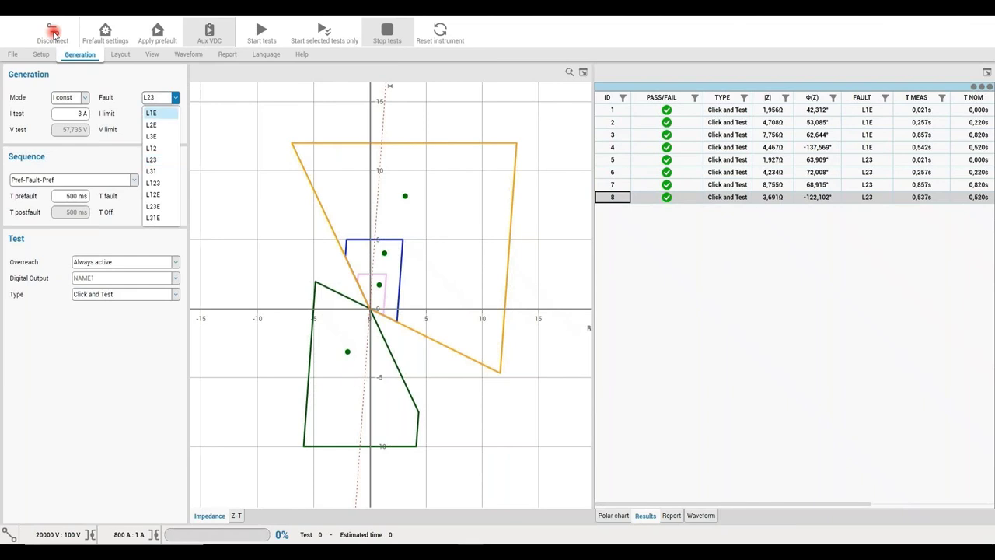
pyautogui.press('Return')
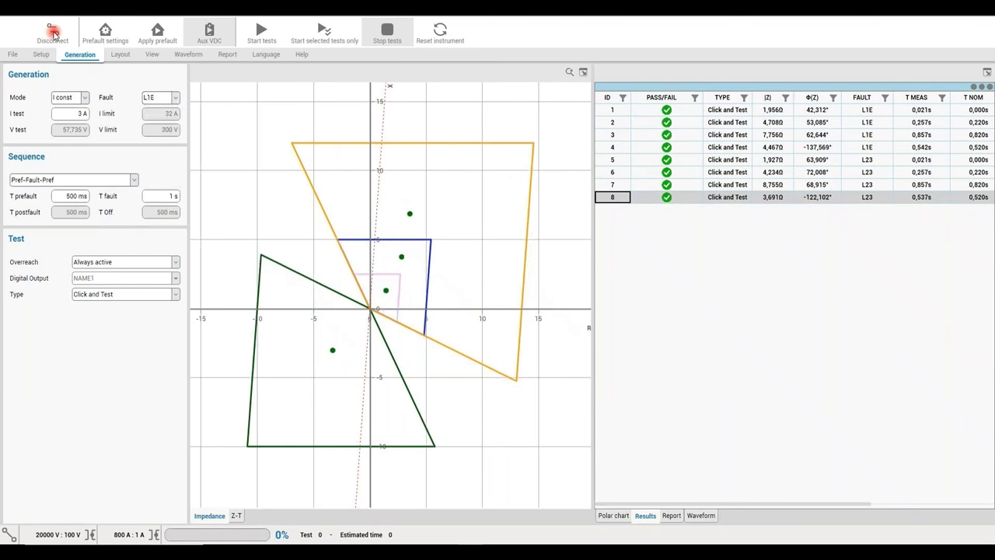
pyautogui.click(339, 167)
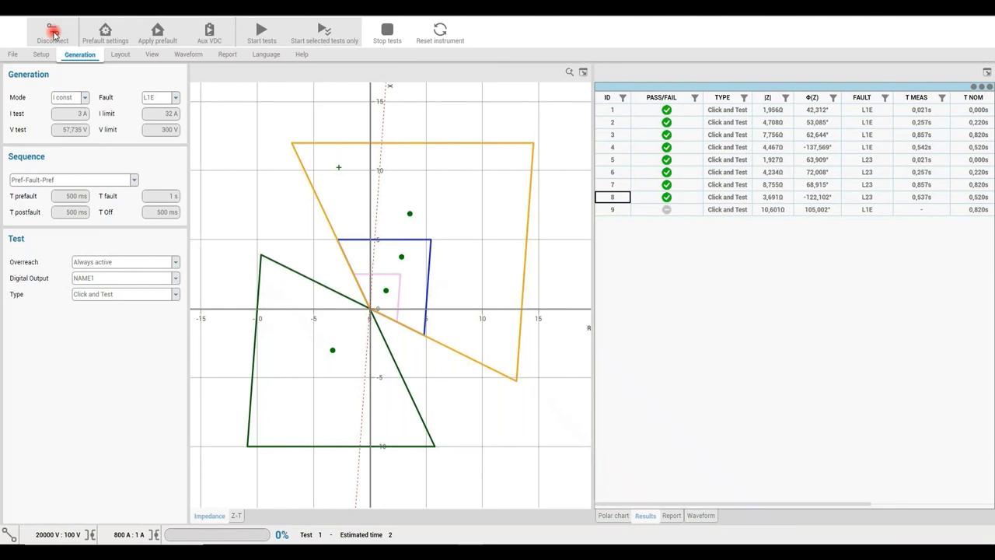
pyautogui.click(336, 193)
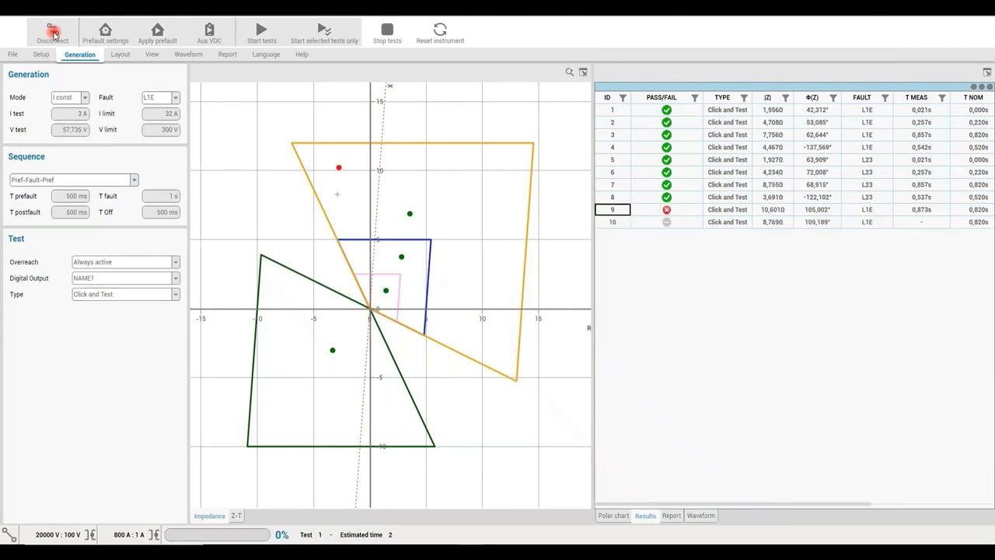
pyautogui.moveTo(669, 225)
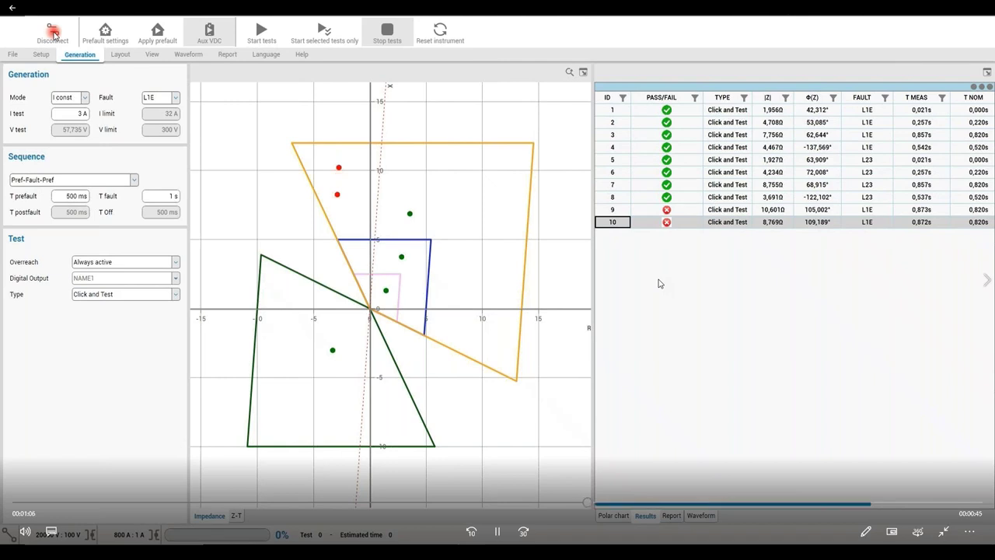
# - Watch the Click and Test recording to its end, examining measured trip times against their minimum and maximum limits, and close the video player
pyautogui.moveTo(674, 287)
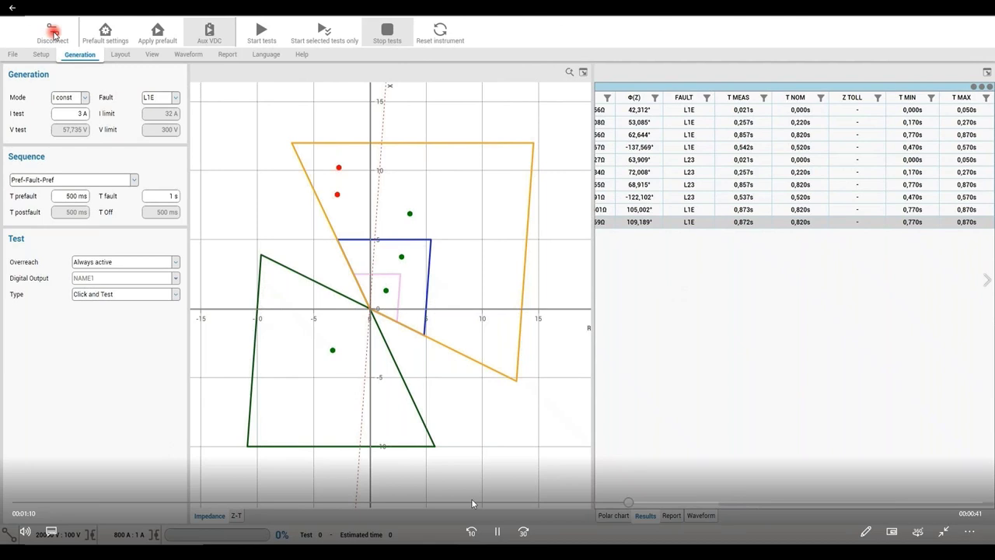
pyautogui.click(496, 531)
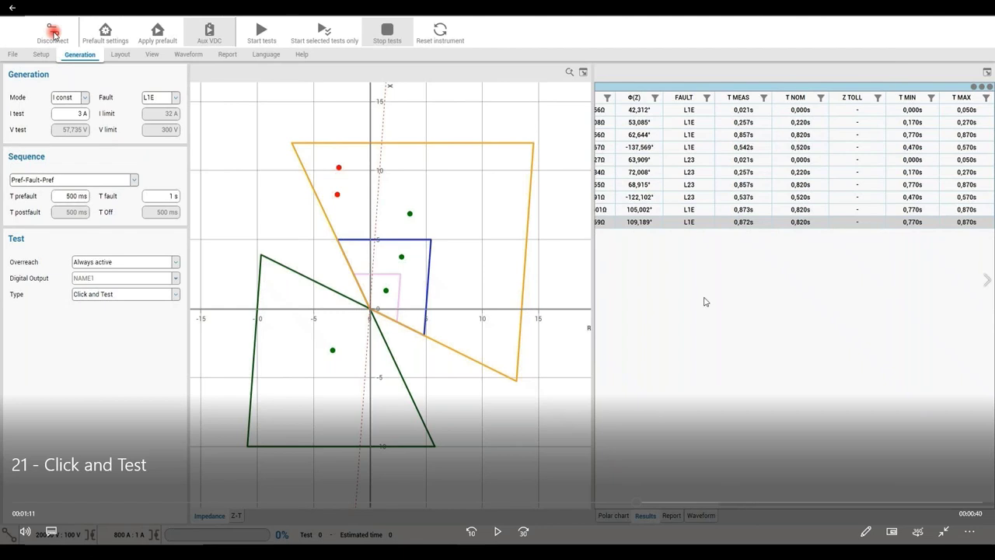
pyautogui.click(504, 531)
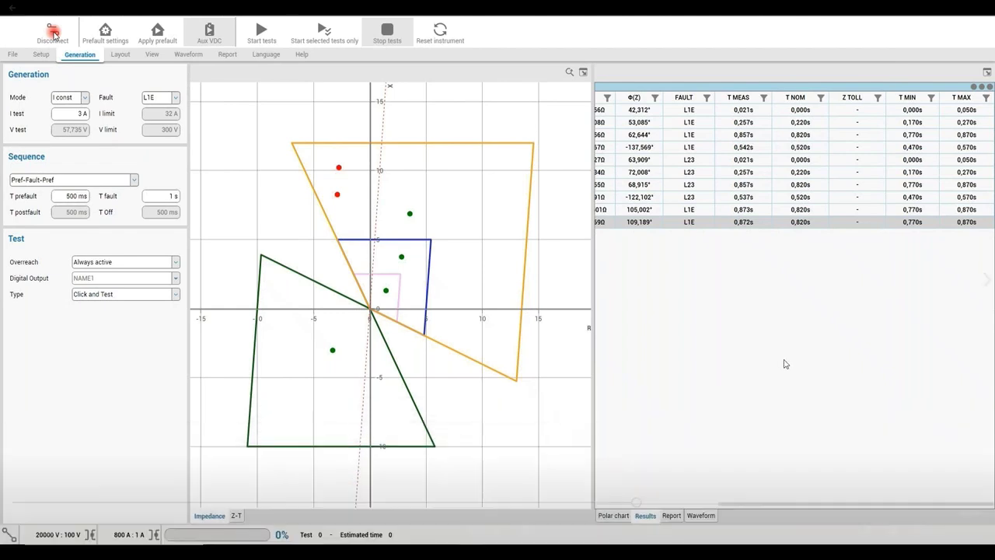
pyautogui.moveTo(53, 32)
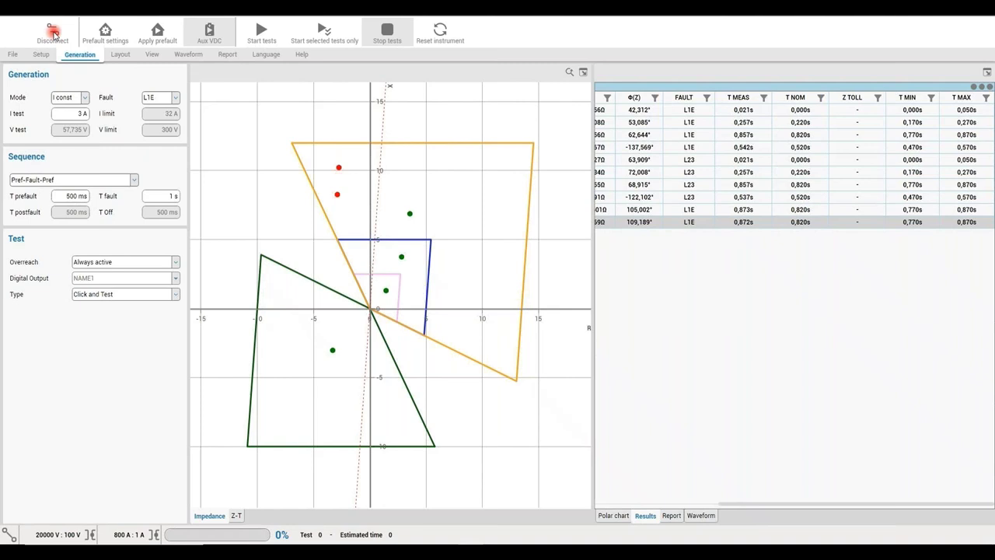
pyautogui.moveTo(777, 387)
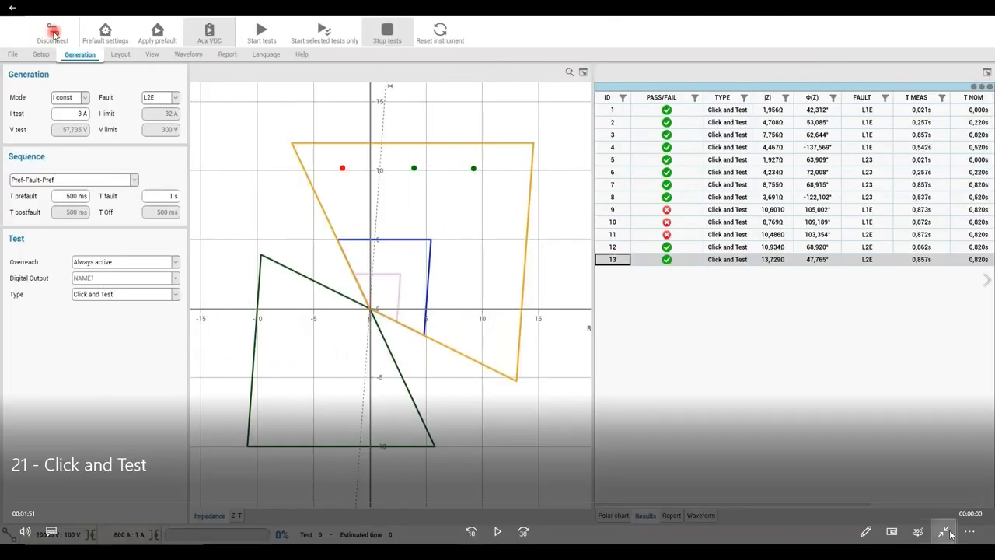
pyautogui.click(944, 531)
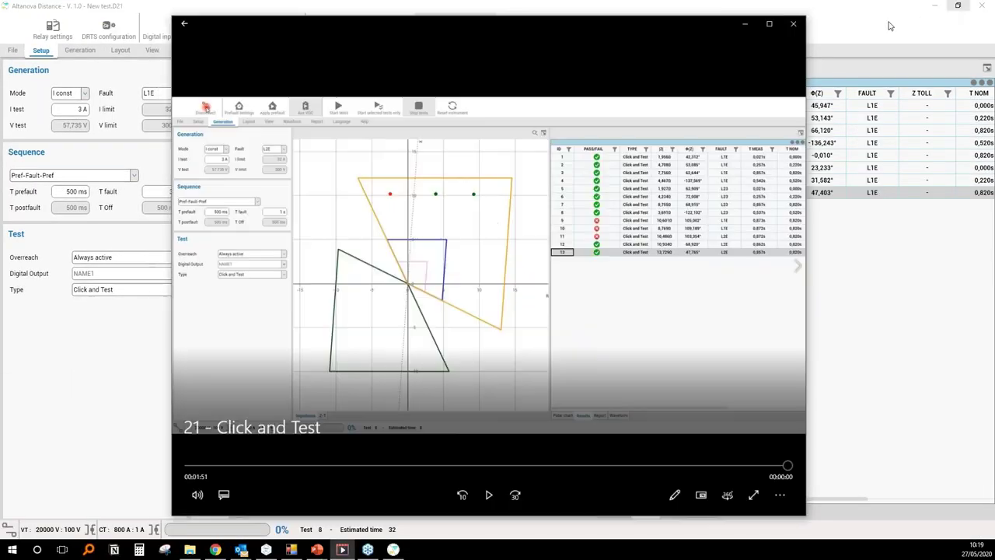
pyautogui.click(793, 24)
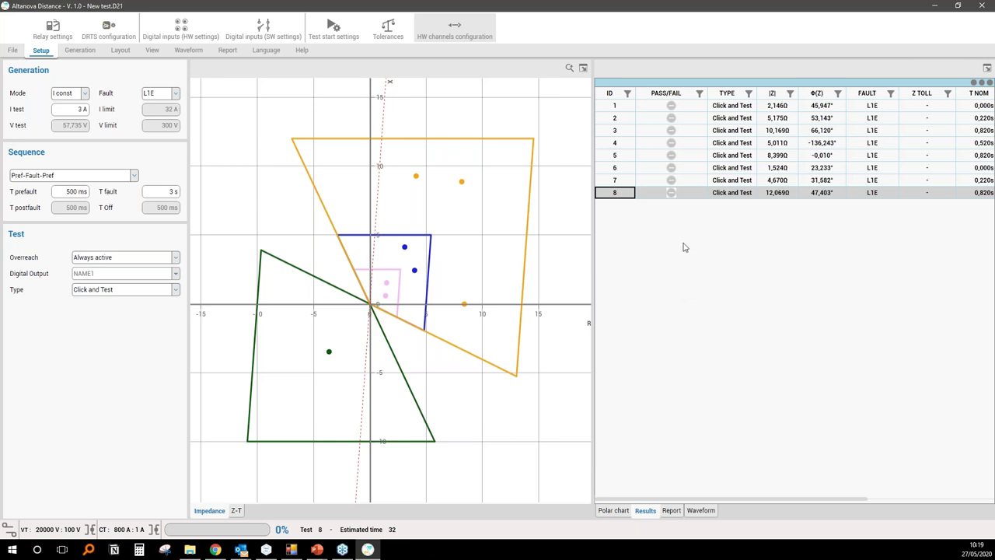
# - Remove all tests from the results list and set the test type to Verify characteristic
pyautogui.rightClick(624, 195)
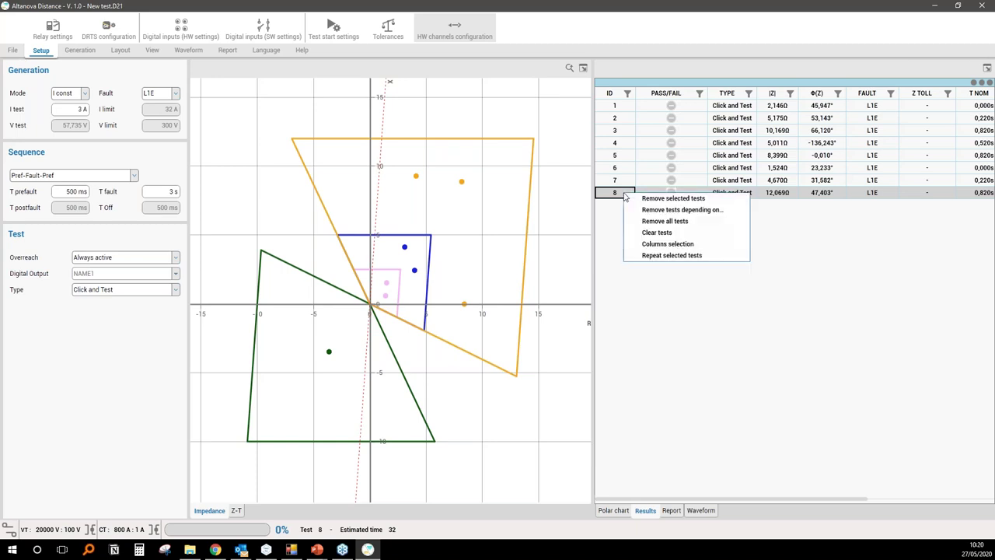
pyautogui.click(665, 222)
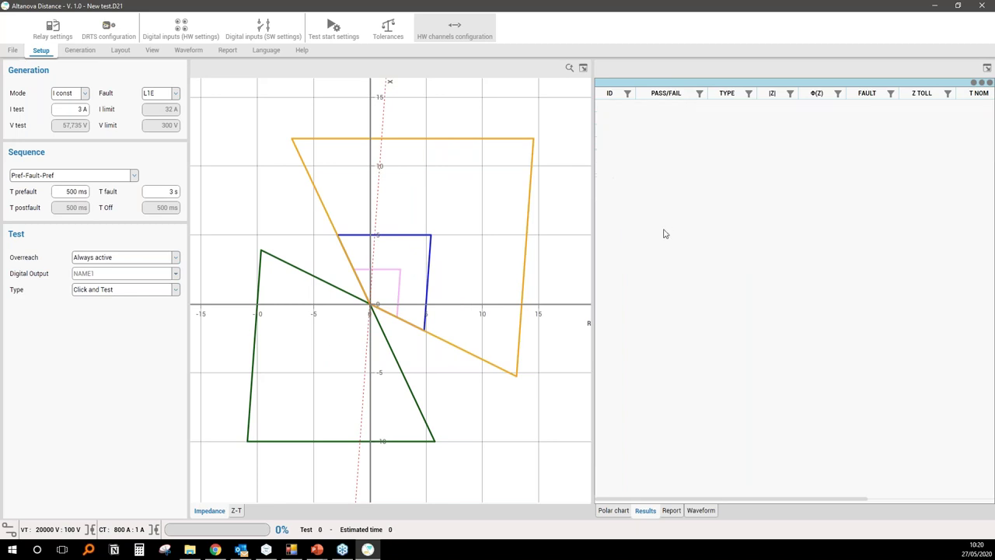
pyautogui.click(121, 295)
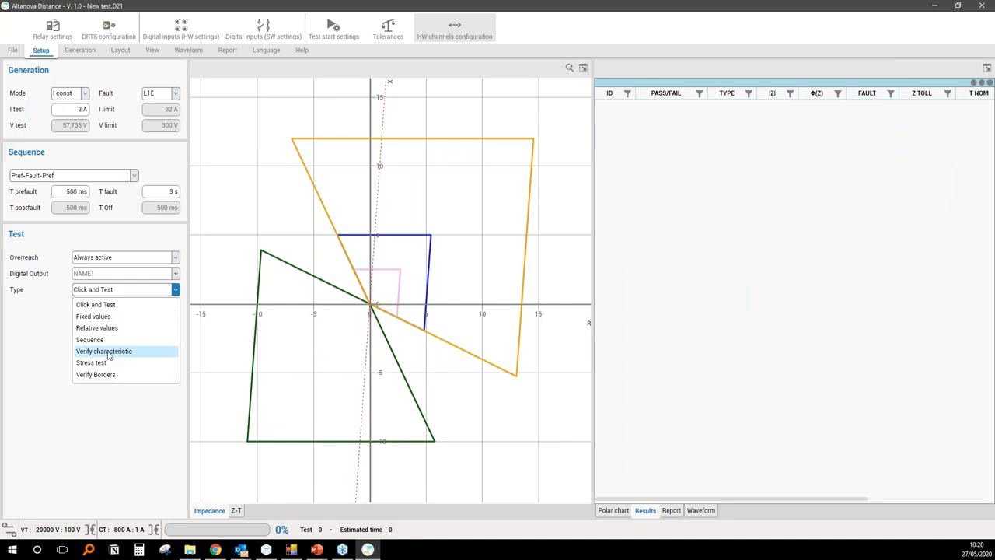
pyautogui.click(102, 351)
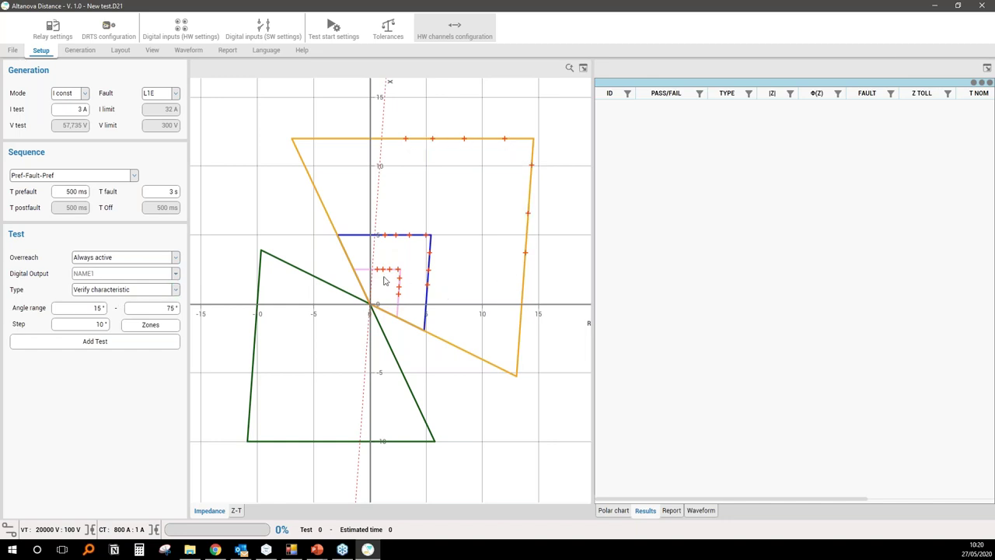
# - Set the characteristic verification's angle range to 0° to 350° with a 50° step
pyautogui.doubleClick(99, 308)
pyautogui.write('0')
pyautogui.press('Return')
pyautogui.click(164, 308)
pyautogui.write('350')
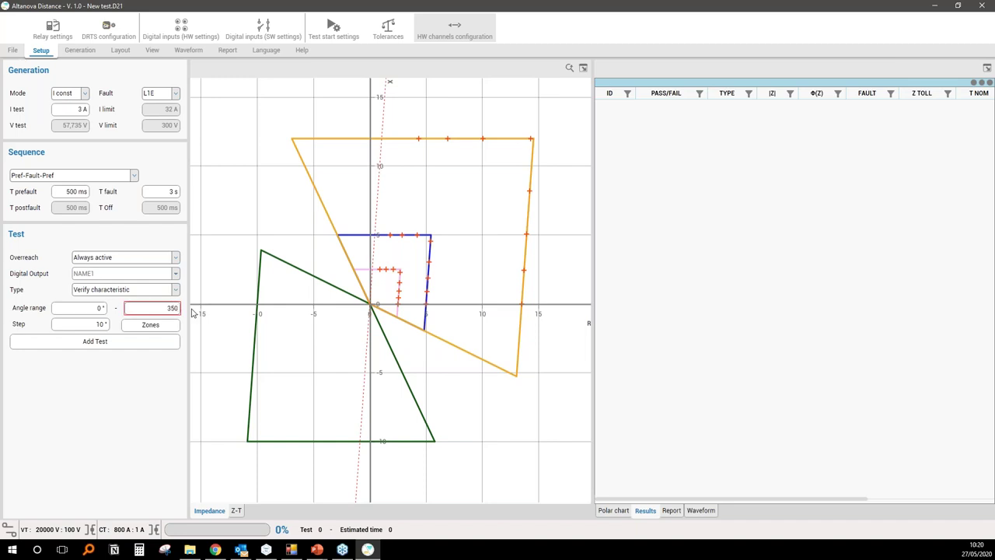
pyautogui.press('Return')
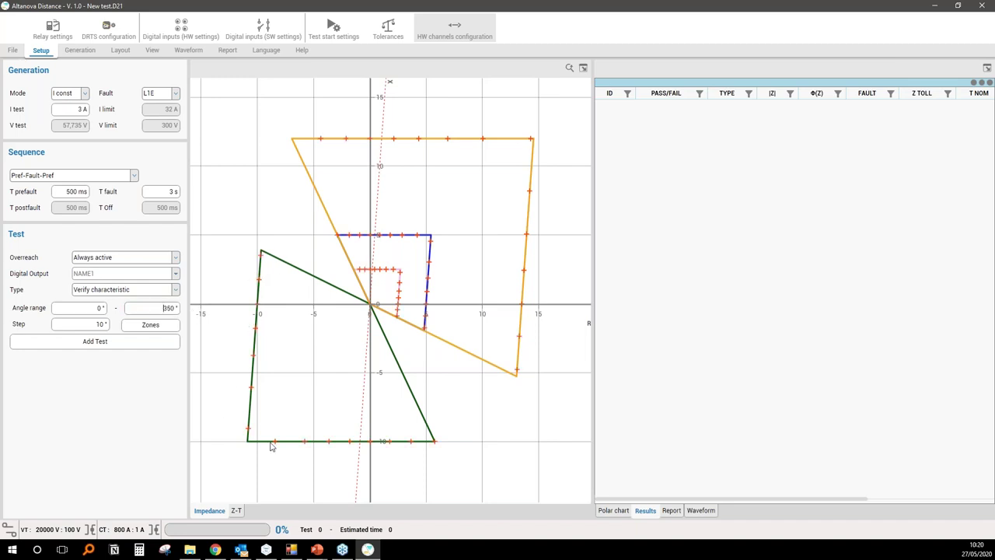
pyautogui.click(108, 327)
pyautogui.write('50')
pyautogui.press('Return')
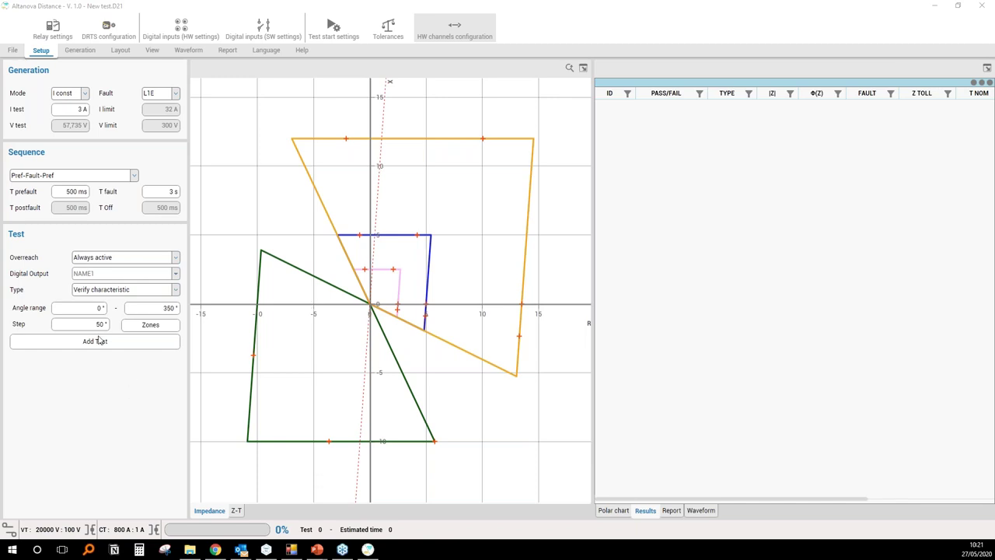
# - Exclude zones Z3 and Z4 from the characteristic verification and add its test points to the test list
pyautogui.click(149, 326)
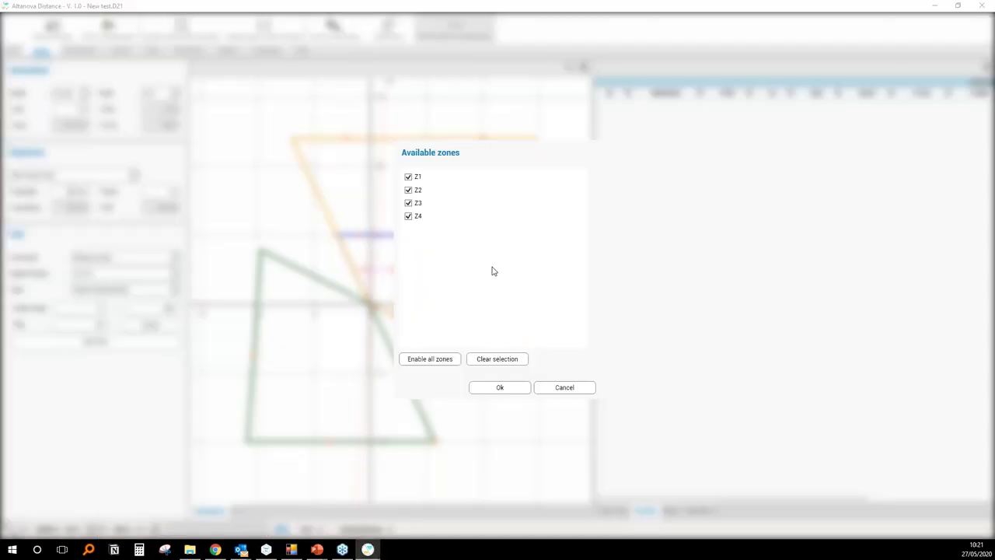
pyautogui.click(409, 203)
pyautogui.click(408, 217)
pyautogui.click(500, 387)
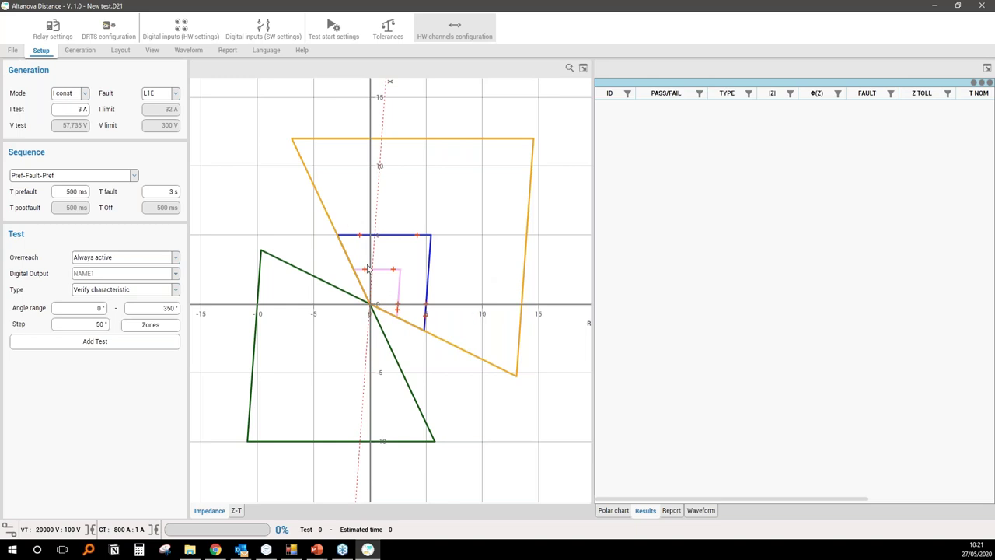
pyautogui.click(97, 342)
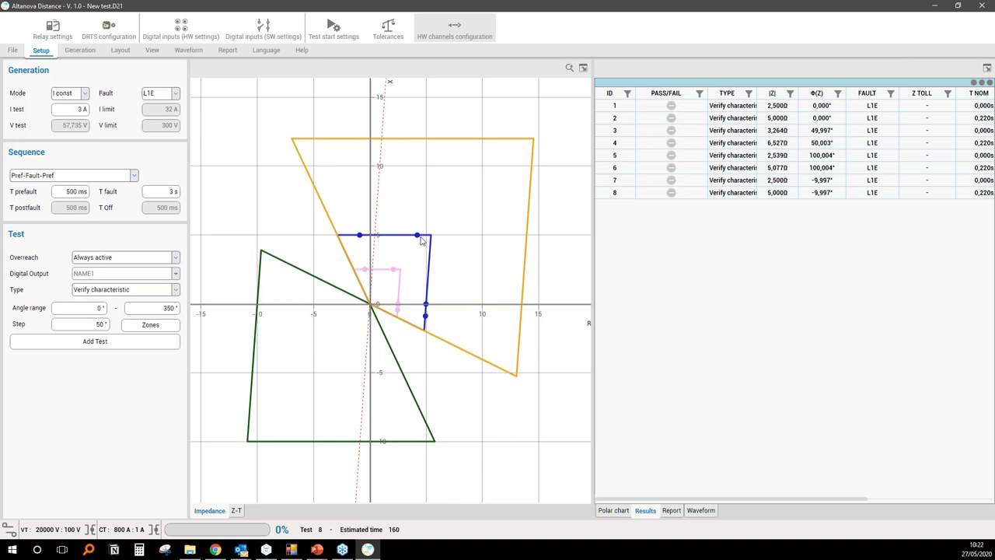
# - Switch to the file explorer window showing the Video folder
pyautogui.click(417, 236)
pyautogui.click(189, 549)
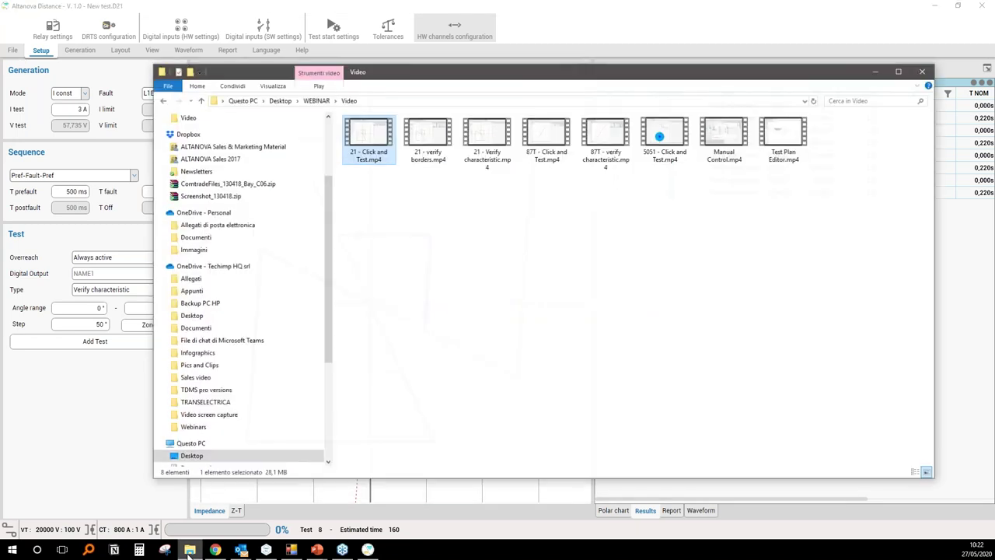
pyautogui.doubleClick(435, 137)
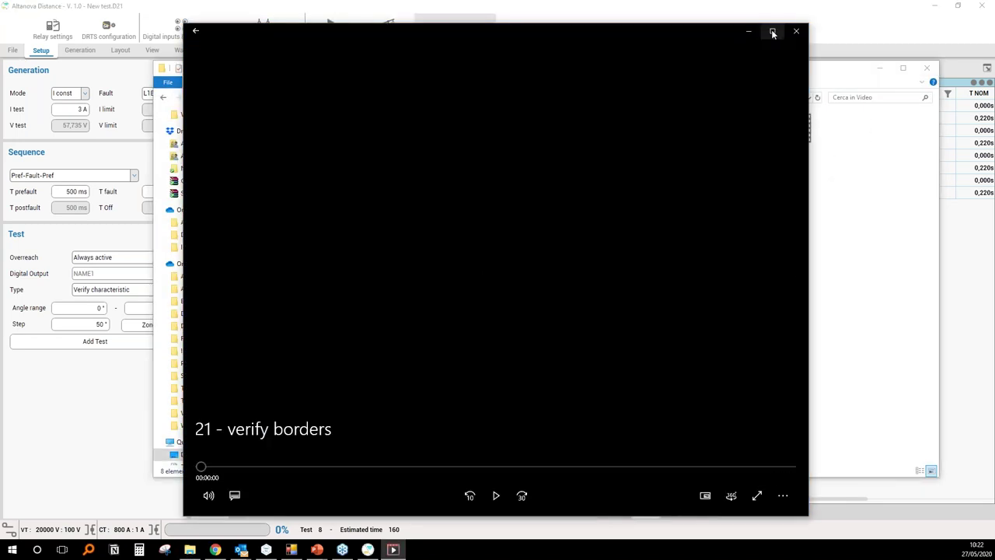
pyautogui.click(772, 33)
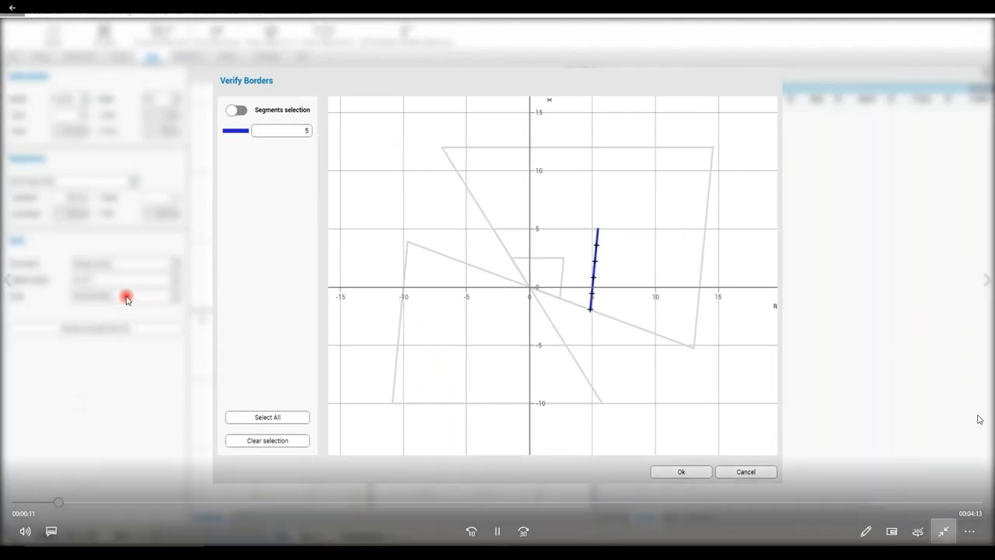
pyautogui.press('Escape')
pyautogui.click(981, 9)
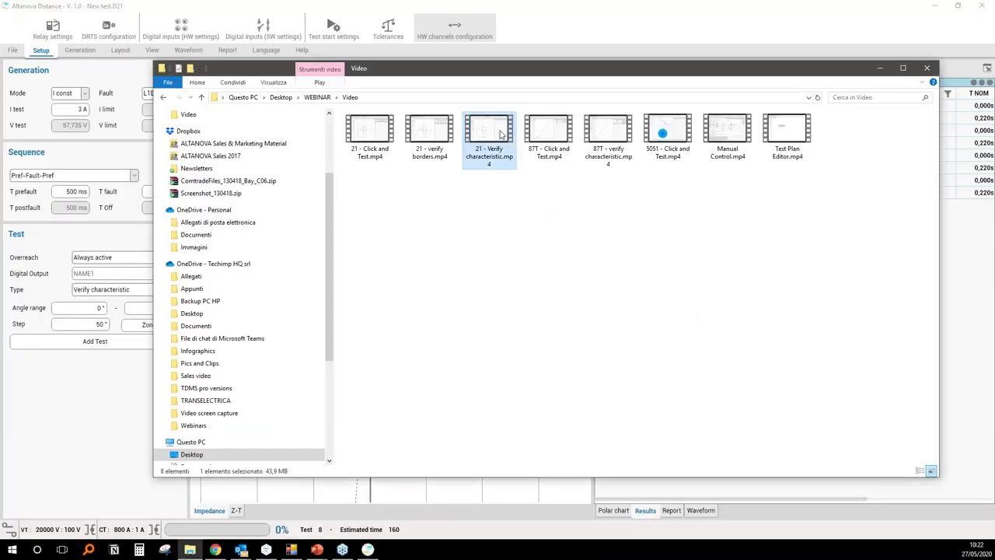
# - Play the "21 - Verify characteristic" recording to its end, examining how each zone border point is tested against its tolerance
pyautogui.doubleClick(496, 136)
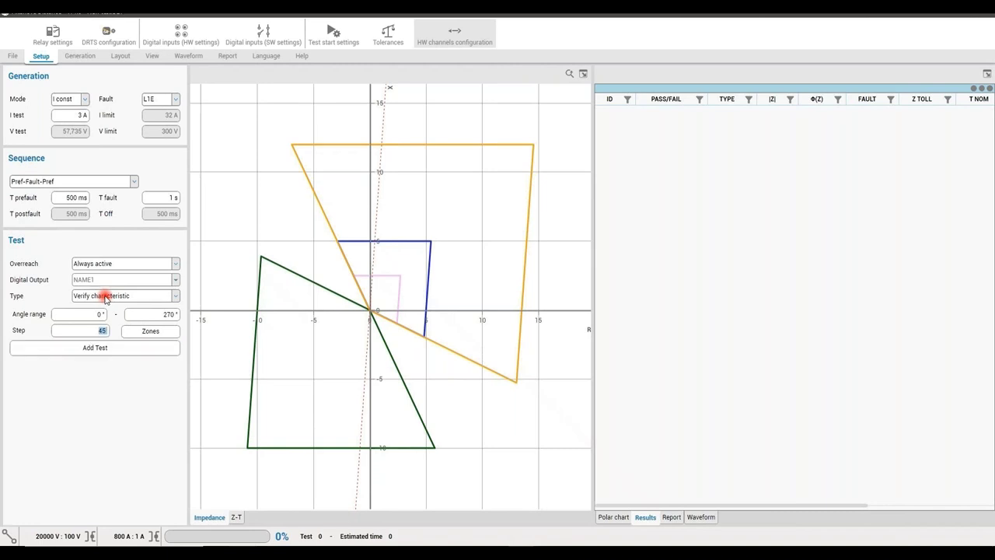
pyautogui.moveTo(315, 340)
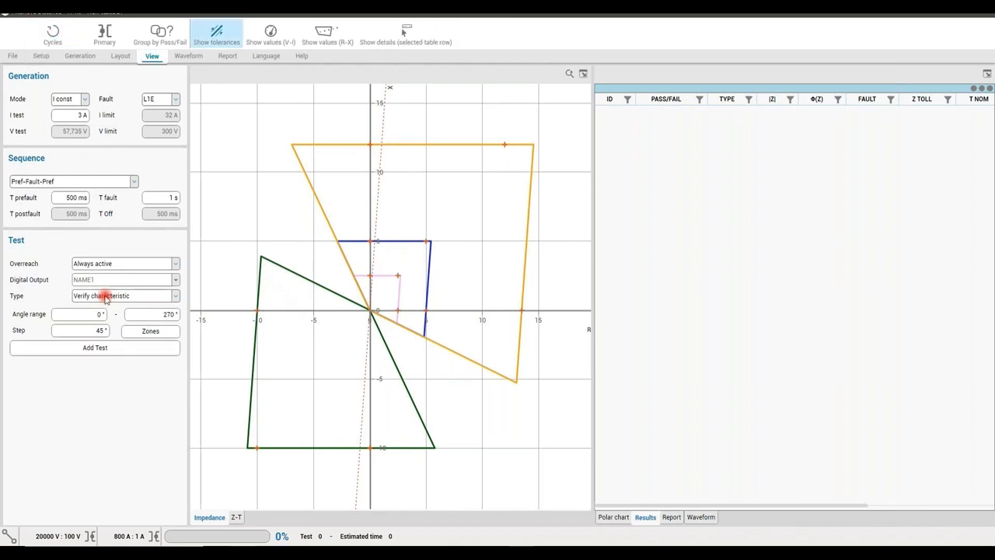
pyautogui.moveTo(271, 390)
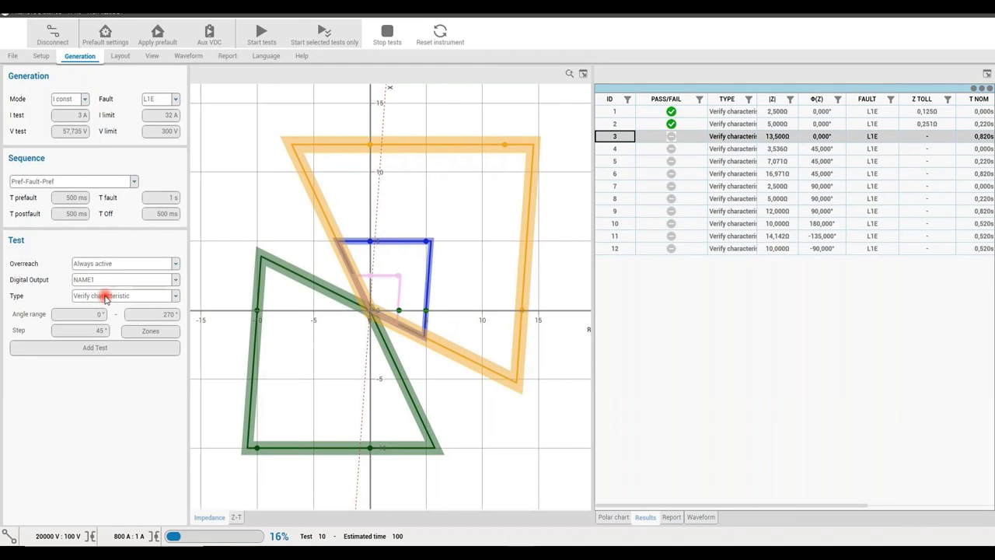
pyautogui.moveTo(444, 323)
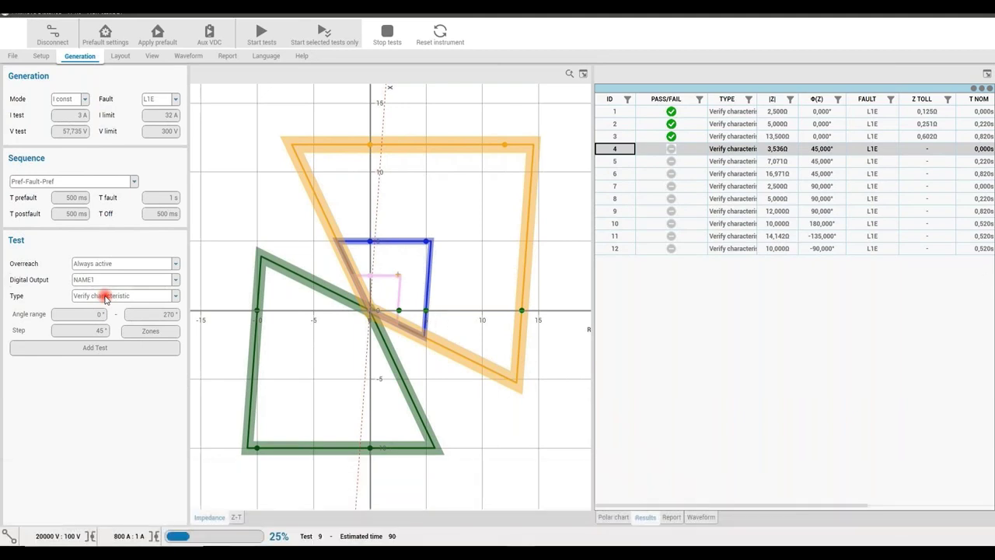
pyautogui.moveTo(394, 251)
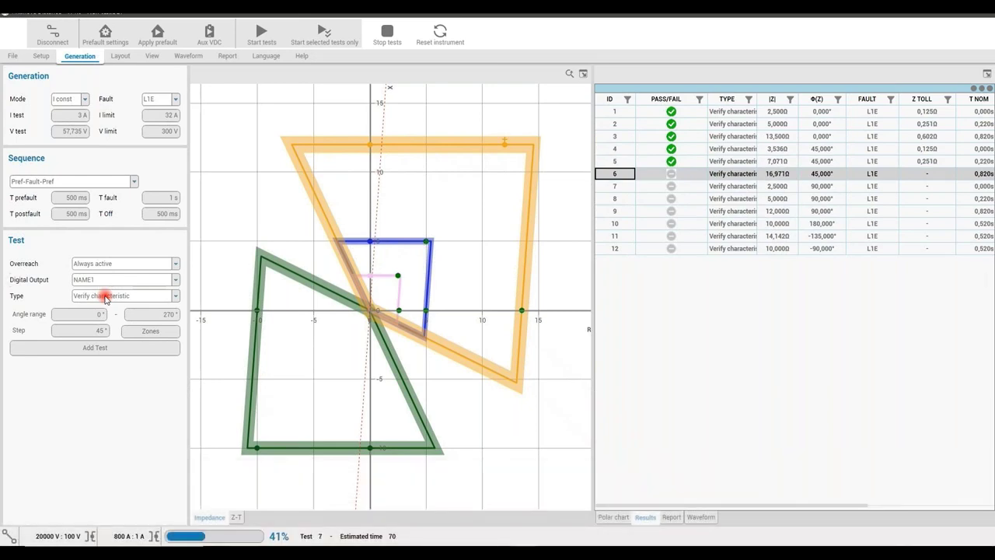
pyautogui.moveTo(529, 296)
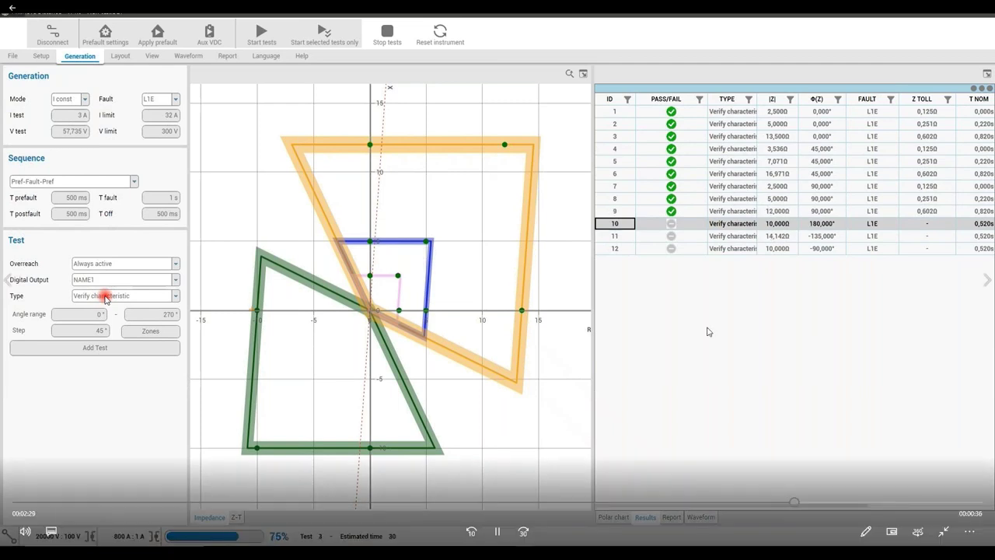
pyautogui.moveTo(682, 303)
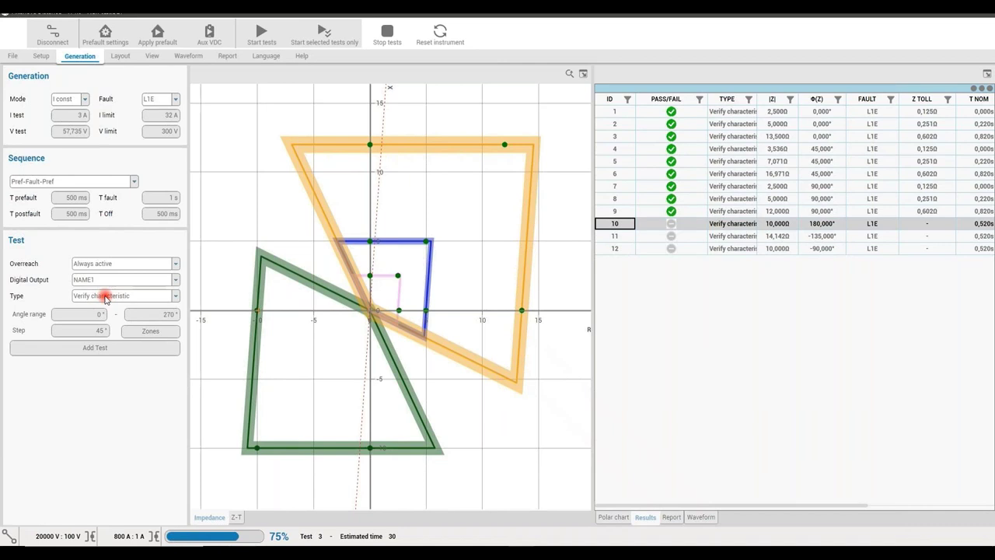
pyautogui.moveTo(804, 386)
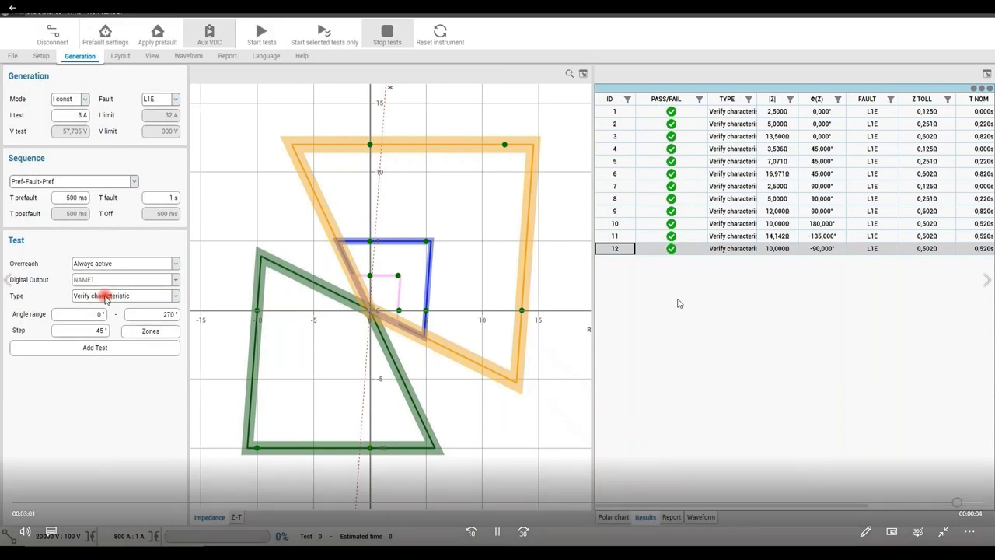
pyautogui.moveTo(613, 500)
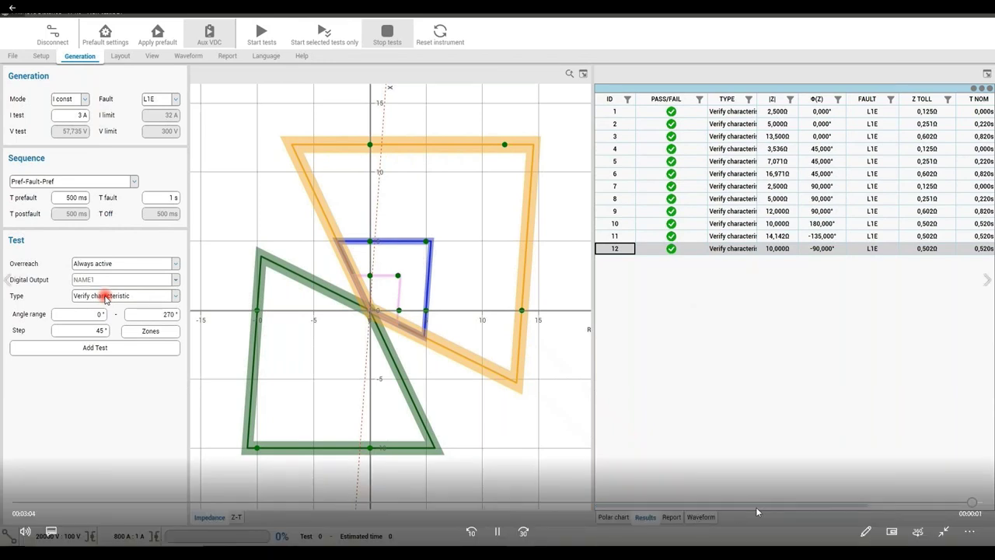
# - Close the video player and minimize the Video folder to return to Altanova Distance
pyautogui.click(943, 531)
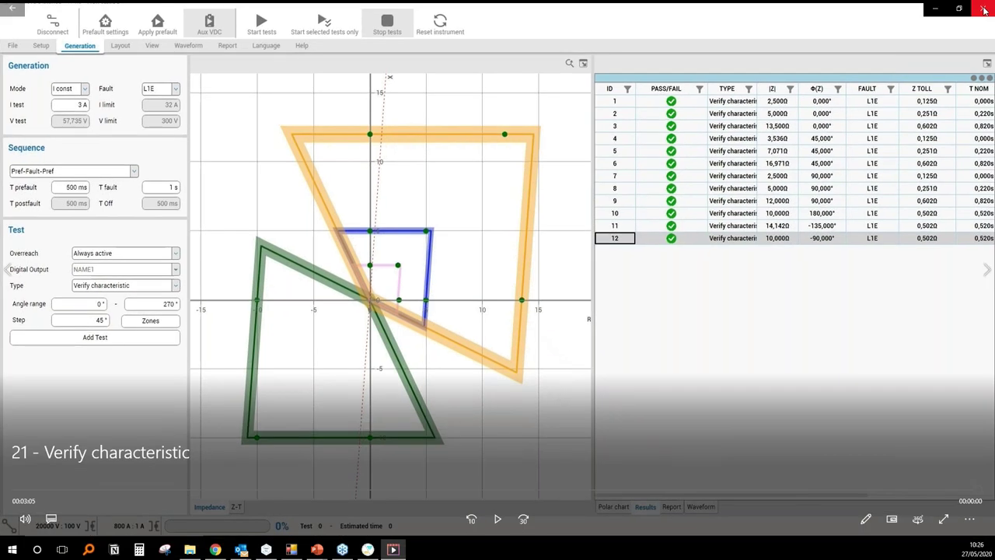
pyautogui.click(984, 9)
pyautogui.click(877, 69)
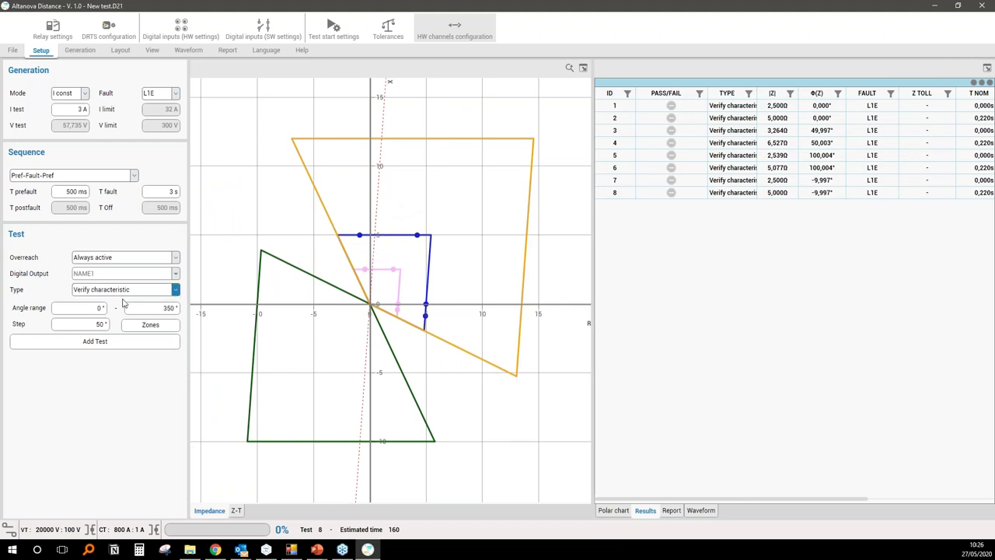
# - Set the test type to Verify Borders, remove all tests from the results list and open the border test preview
pyautogui.click(174, 289)
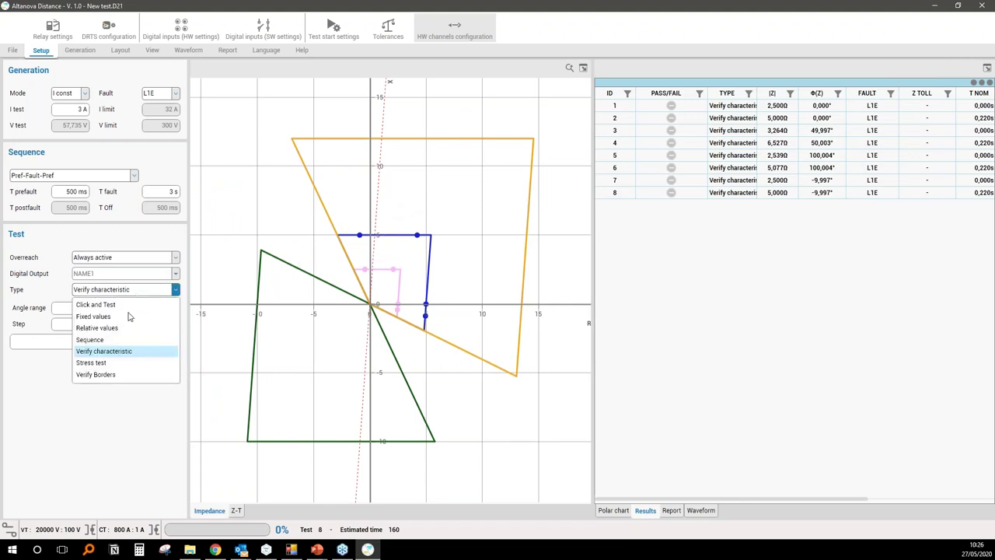
pyautogui.click(109, 376)
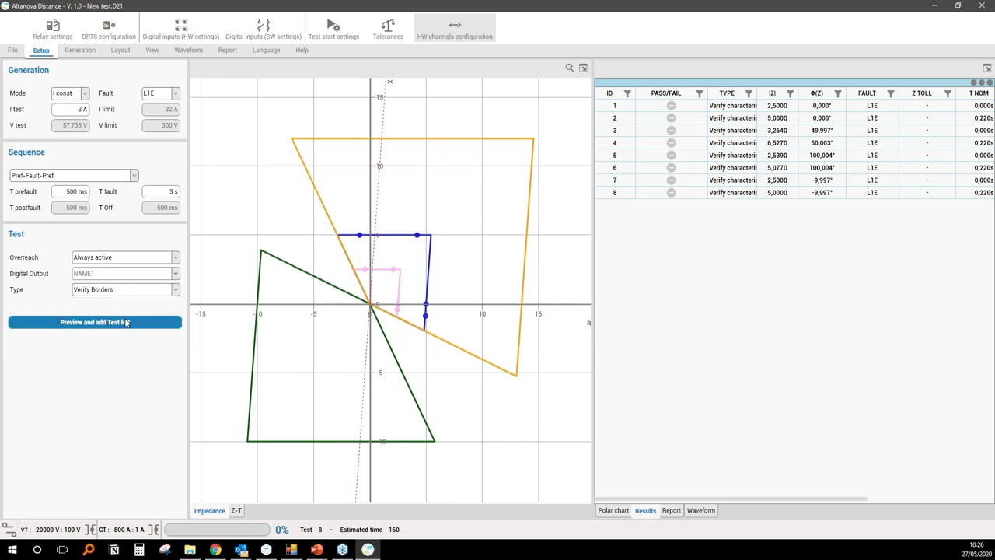
pyautogui.click(654, 195)
pyautogui.rightClick(651, 197)
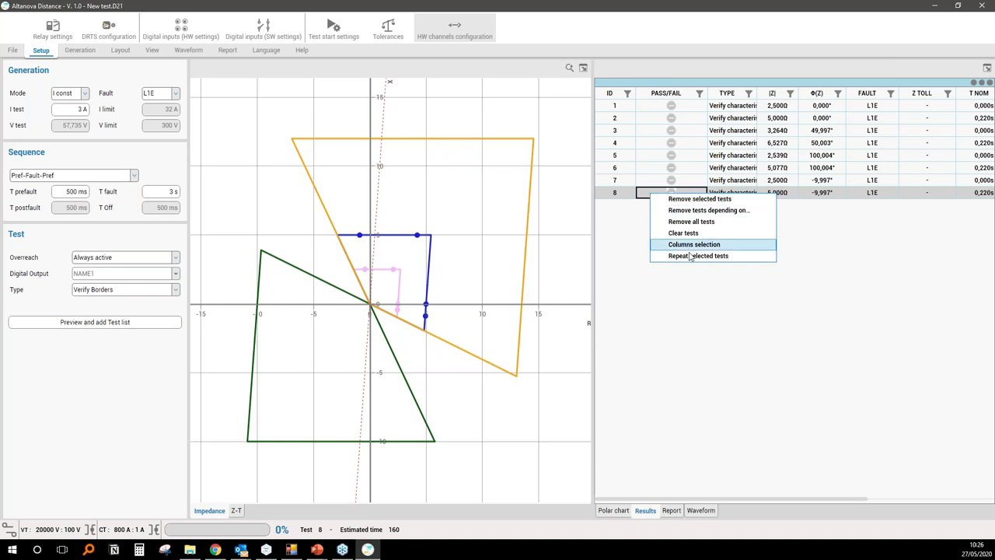
pyautogui.click(709, 224)
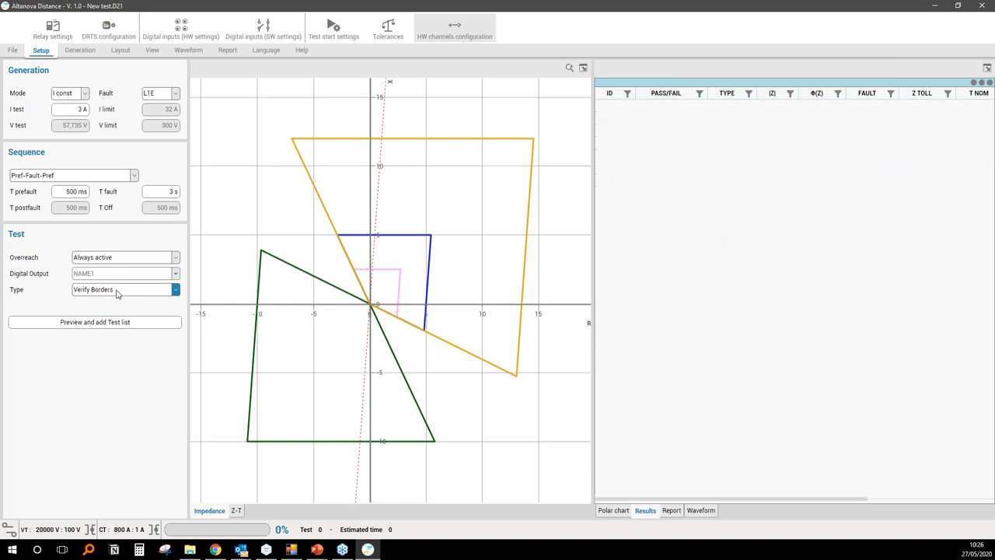
pyautogui.click(122, 322)
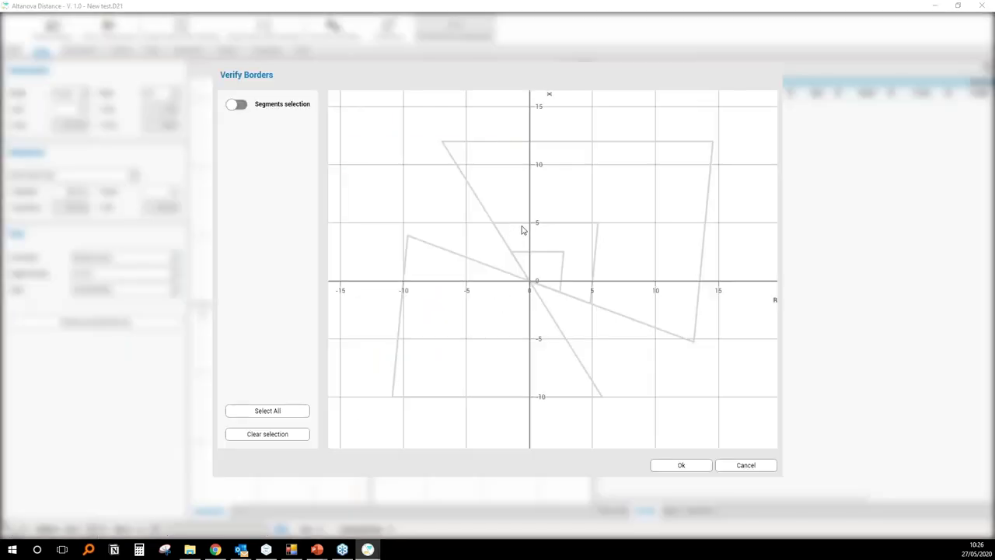
# - Try selecting and deselecting individual border segments of the blue, orange and green zones in the Verify Borders preview
pyautogui.click(514, 224)
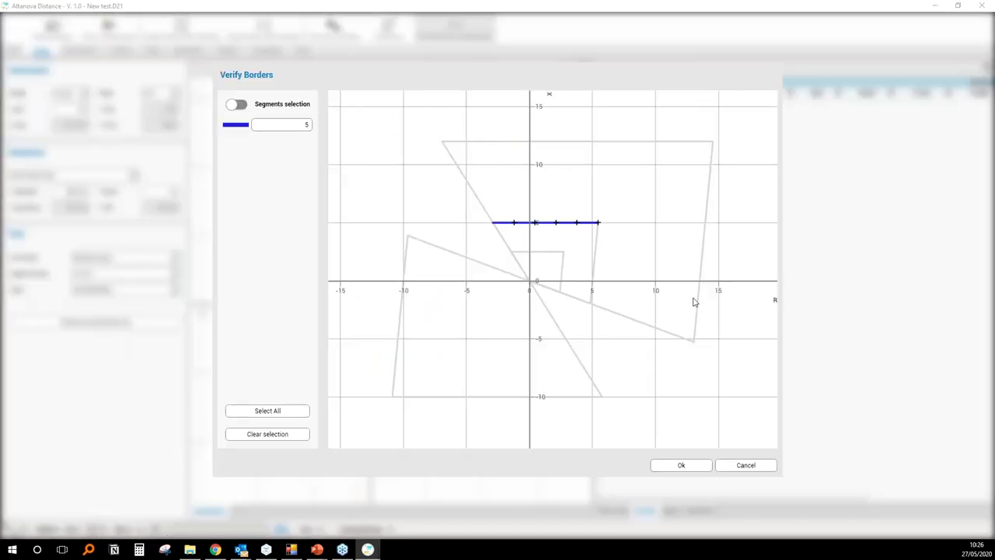
pyautogui.click(697, 304)
pyautogui.click(460, 255)
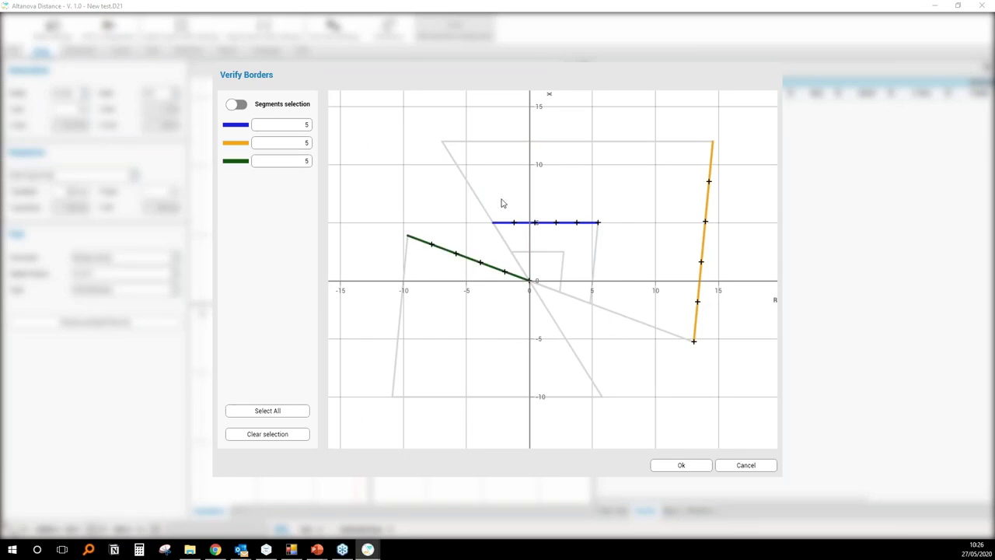
pyautogui.click(703, 254)
pyautogui.click(468, 180)
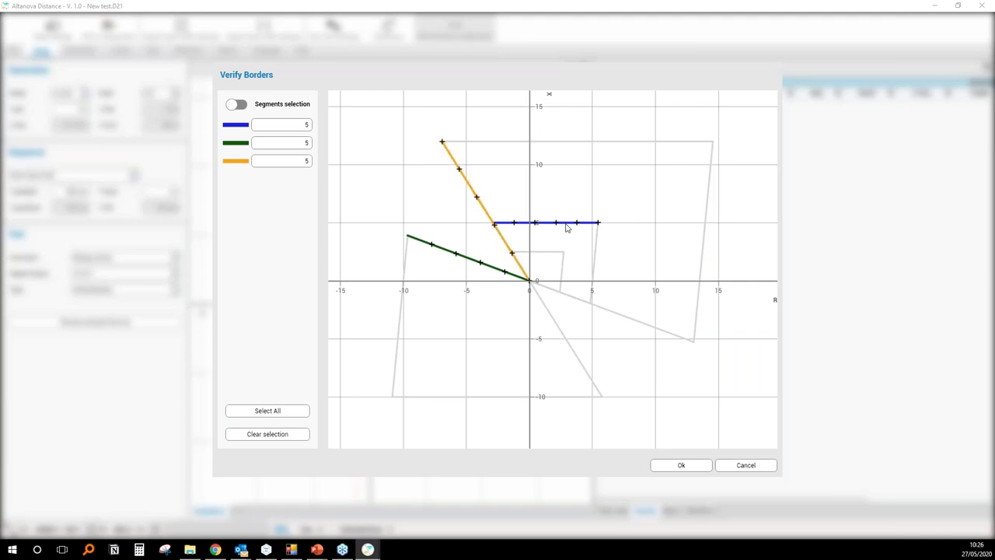
pyautogui.click(566, 224)
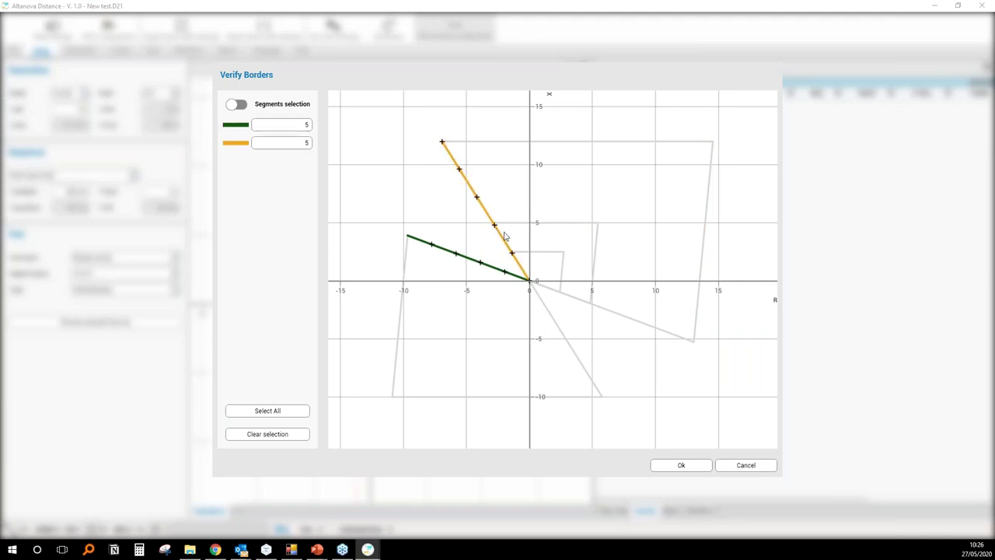
pyautogui.click(548, 314)
pyautogui.click(586, 303)
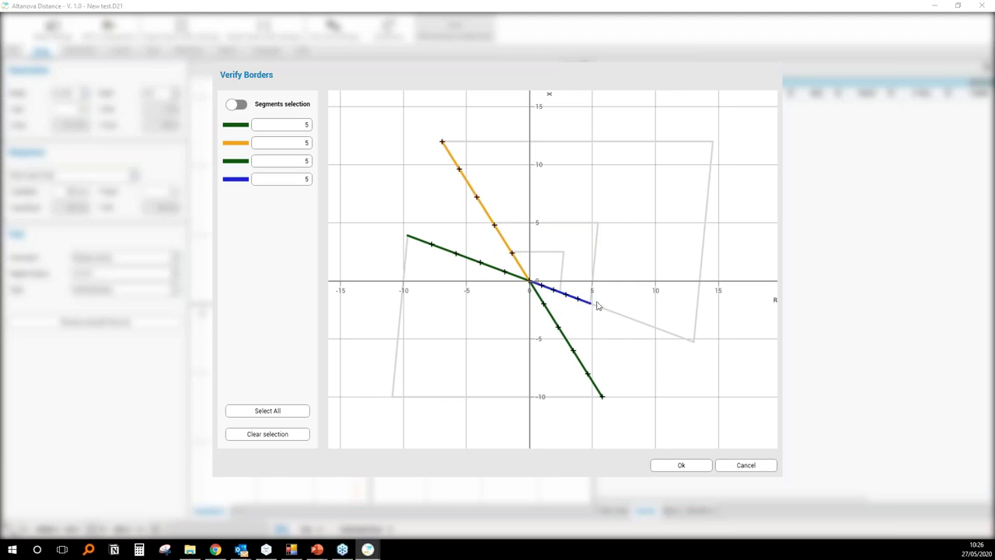
# - Deselect the chosen border segments one by one until none is selected in the Verify Borders preview
pyautogui.click(542, 301)
pyautogui.click(495, 269)
pyautogui.click(507, 245)
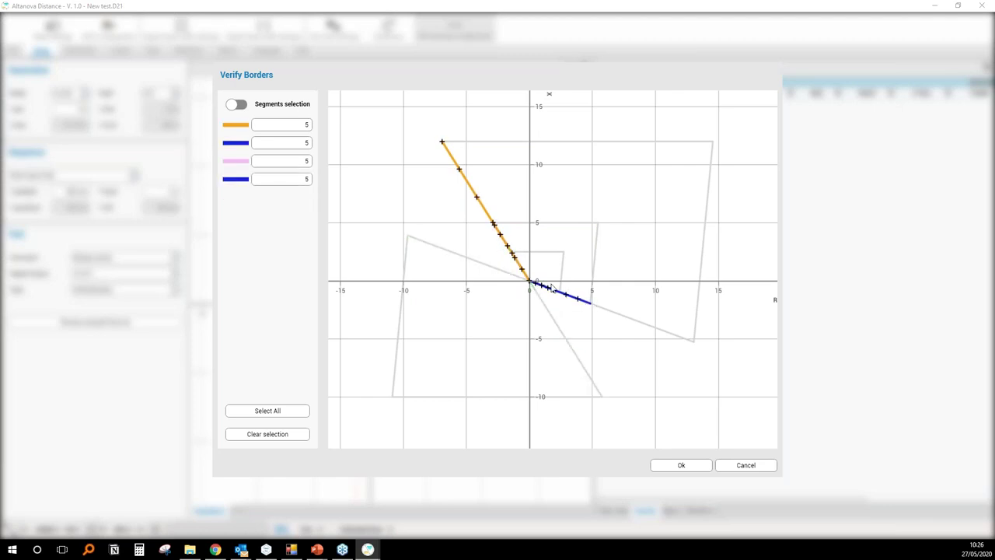
pyautogui.click(482, 210)
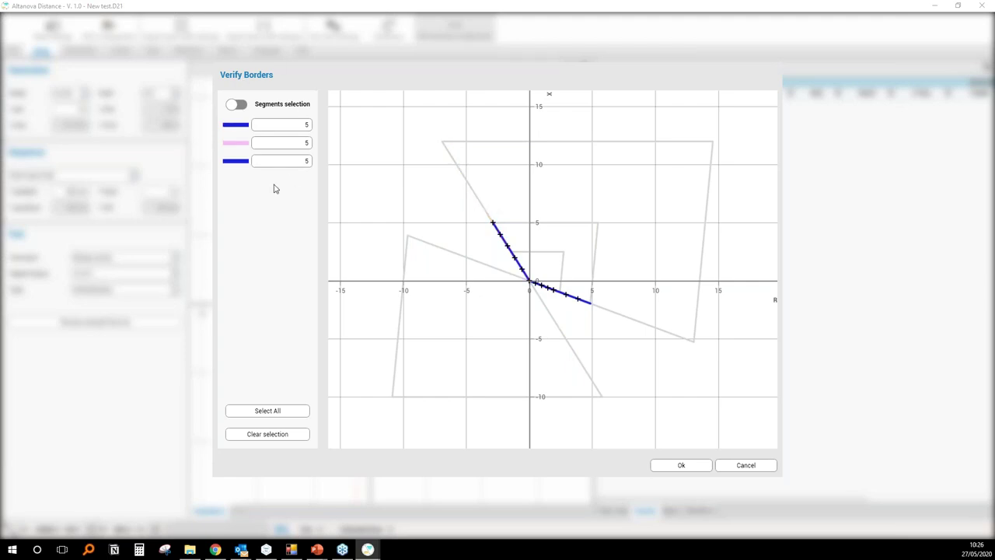
pyautogui.click(505, 241)
pyautogui.click(577, 302)
pyautogui.click(547, 289)
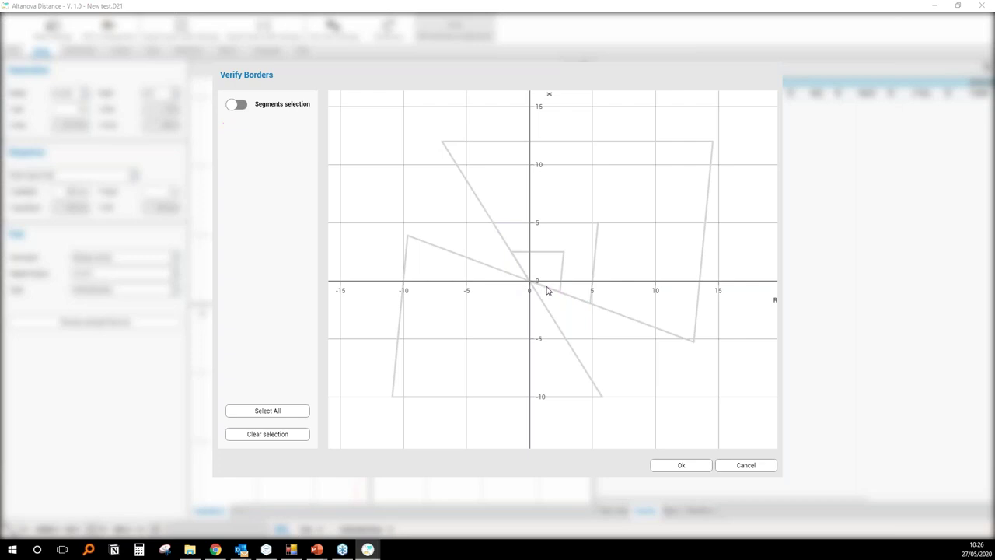
# - Select the green zone's two slanted borders and try 10 test points on the first, then 20 and 2 on the second
pyautogui.click(456, 257)
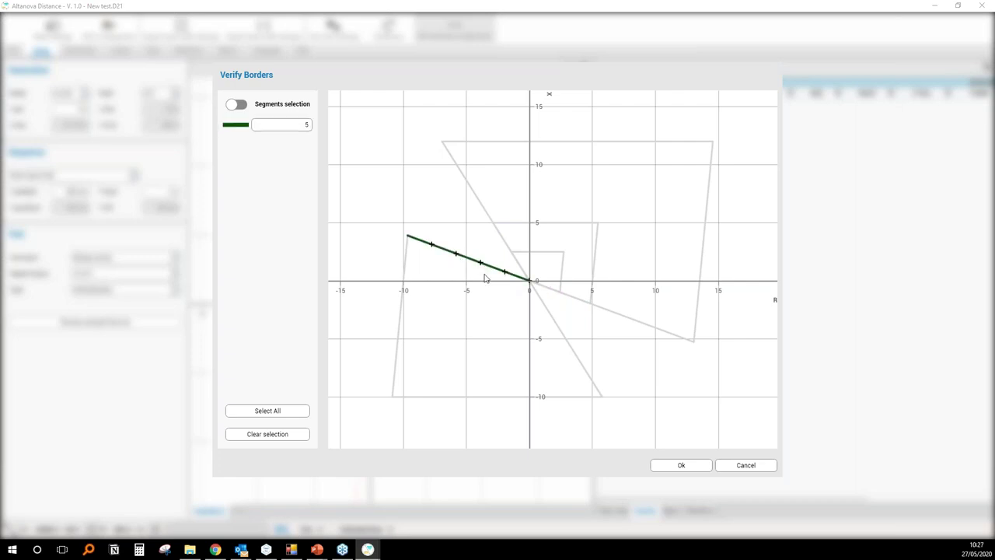
pyautogui.click(572, 349)
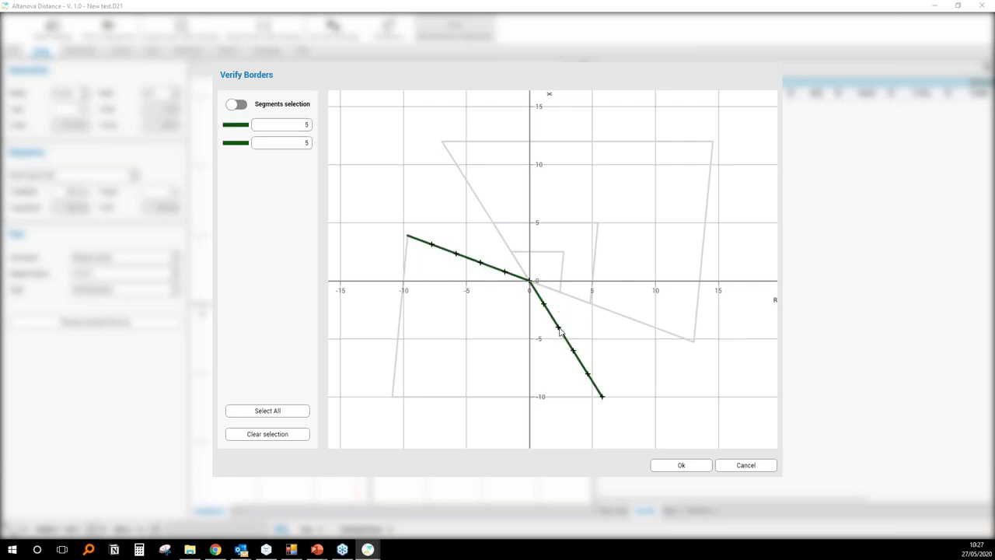
pyautogui.doubleClick(305, 125)
pyautogui.write('10')
pyautogui.doubleClick(305, 143)
pyautogui.write('20')
pyautogui.press('Return')
pyautogui.doubleClick(304, 143)
pyautogui.write('2')
pyautogui.press('Return')
# - Turn on Segments selection, choose the complete blue and orange zones with 5 points per segment, and add their border tests to the list
pyautogui.click(237, 105)
pyautogui.click(600, 231)
pyautogui.click(521, 142)
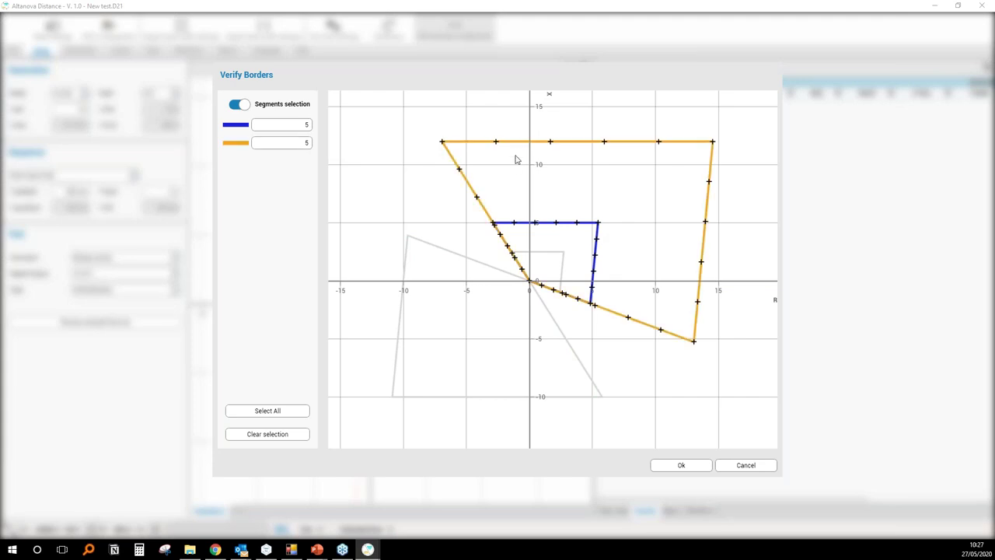
pyautogui.click(695, 467)
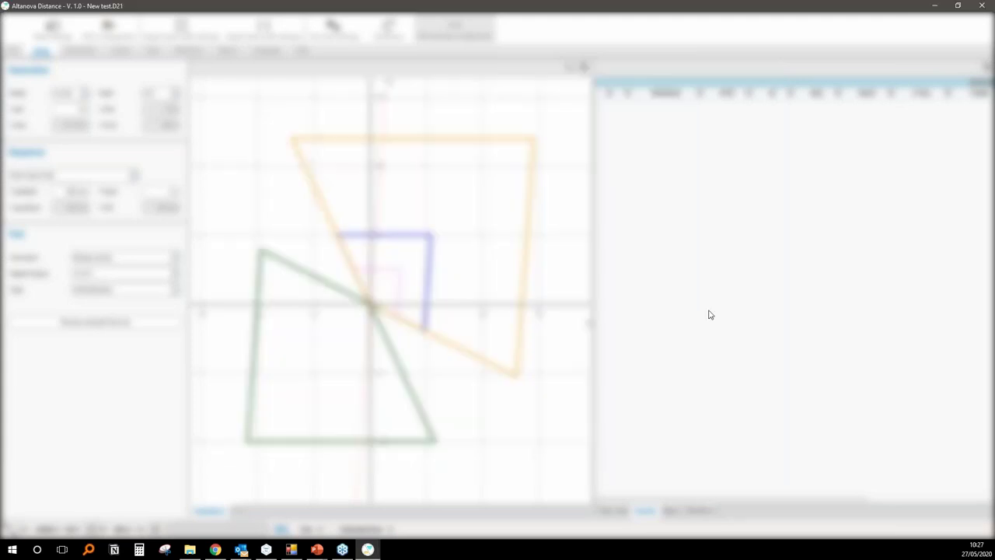
pyautogui.scroll(-3, 721, 194)
pyautogui.scroll(3, 721, 194)
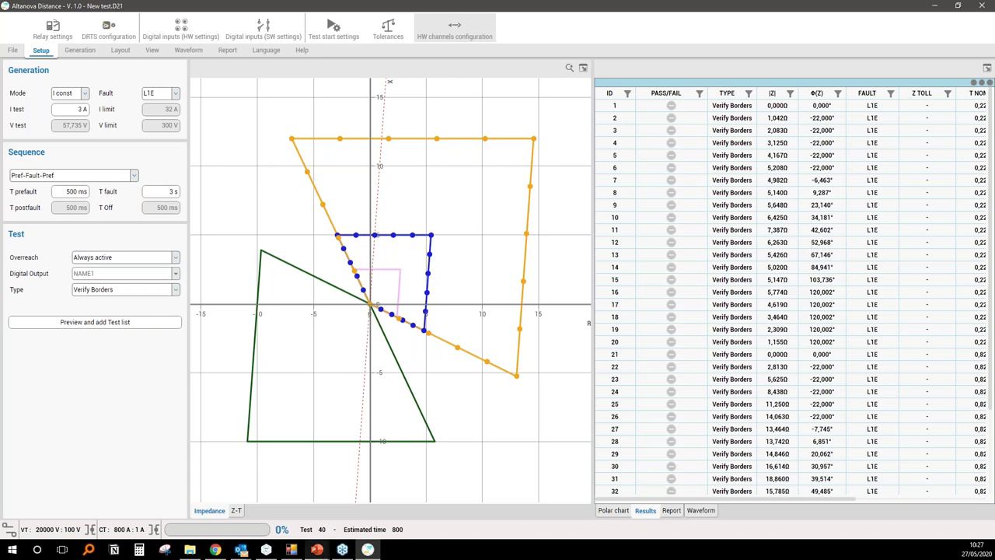
# - Switch to the file explorer and play the "21 - verify borders" recording, pausing to examine the border test results
pyautogui.click(191, 550)
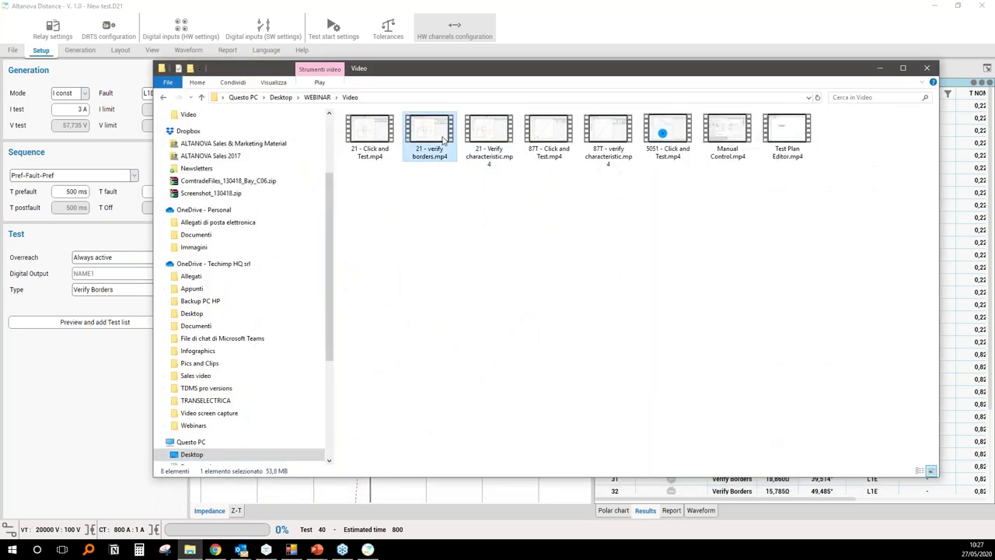
pyautogui.doubleClick(443, 138)
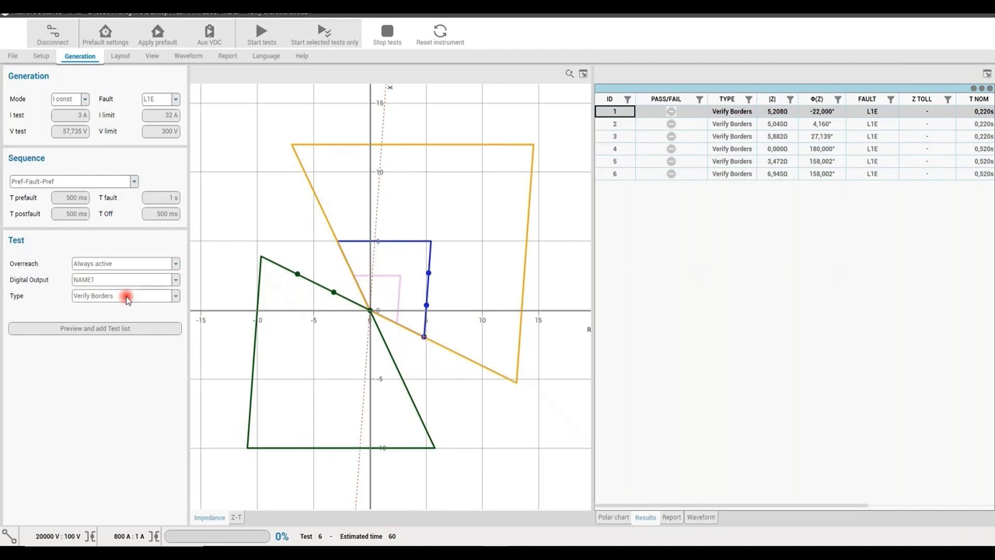
pyautogui.moveTo(429, 347)
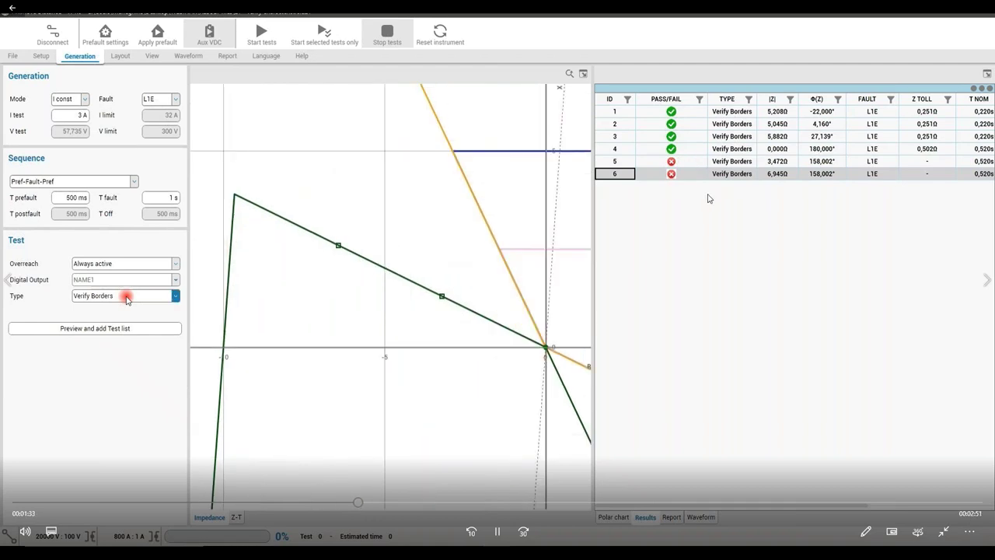
pyautogui.click(497, 532)
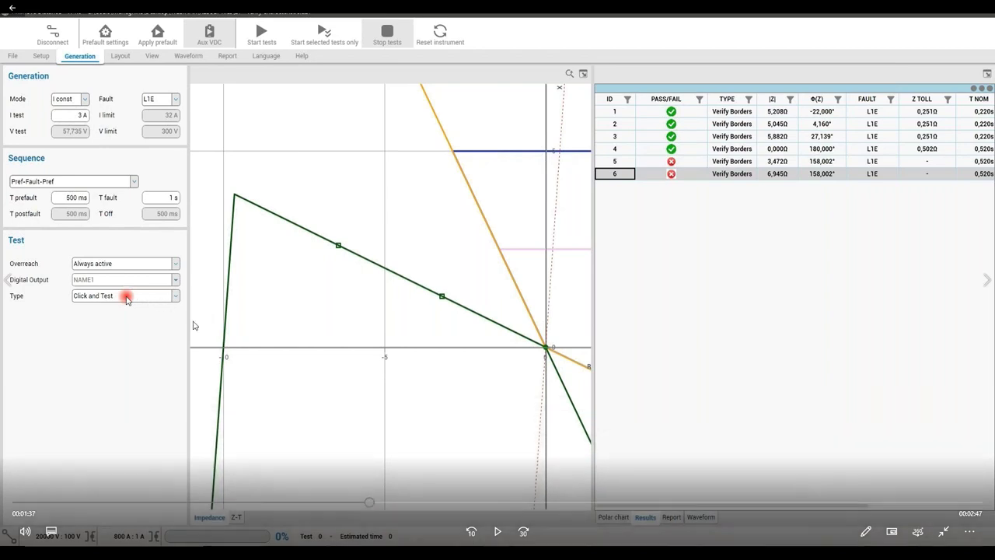
pyautogui.click(501, 534)
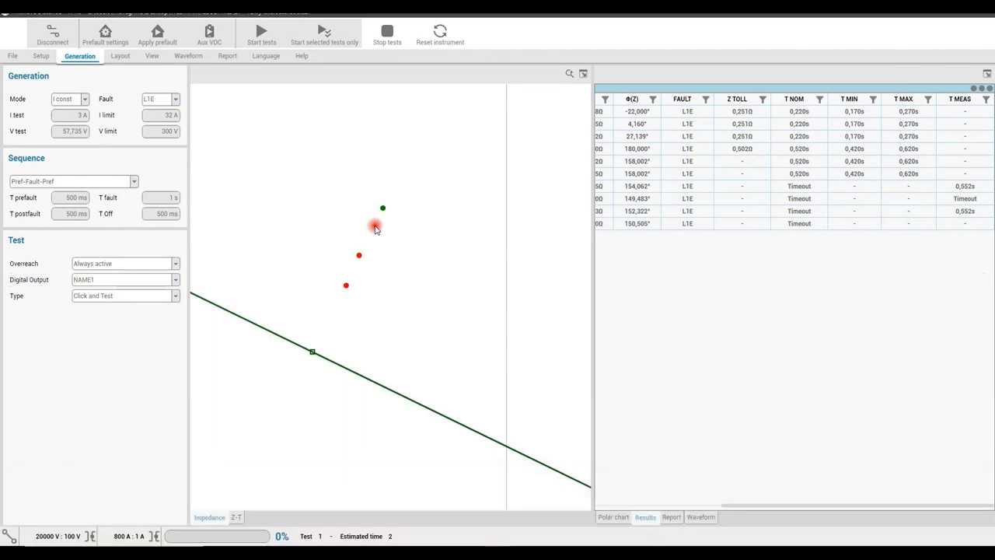
# - Skip ahead through the recording to 00:04:05 and pause to examine the Click and Test shots near the green zone's border
pyautogui.moveTo(380, 265)
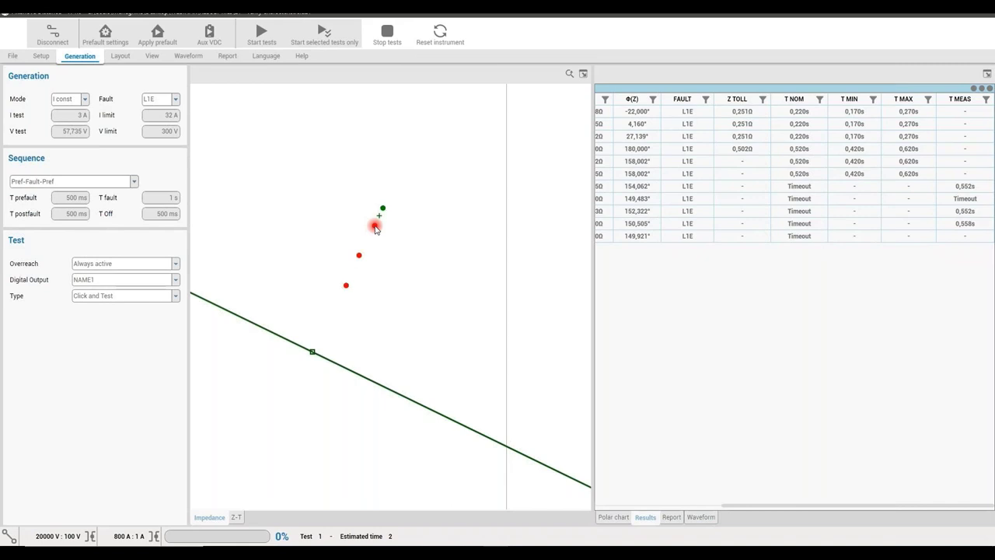
pyautogui.moveTo(704, 492)
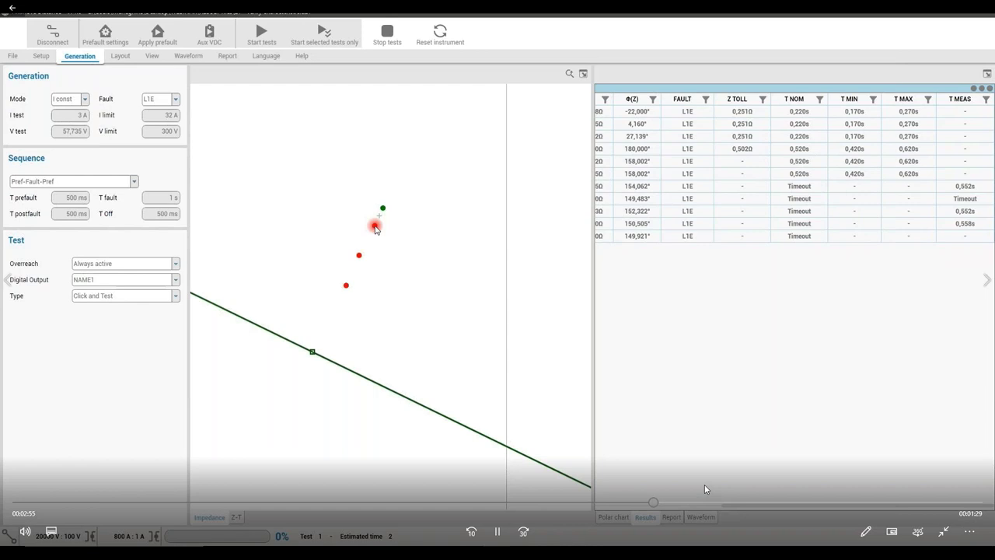
pyautogui.click(736, 503)
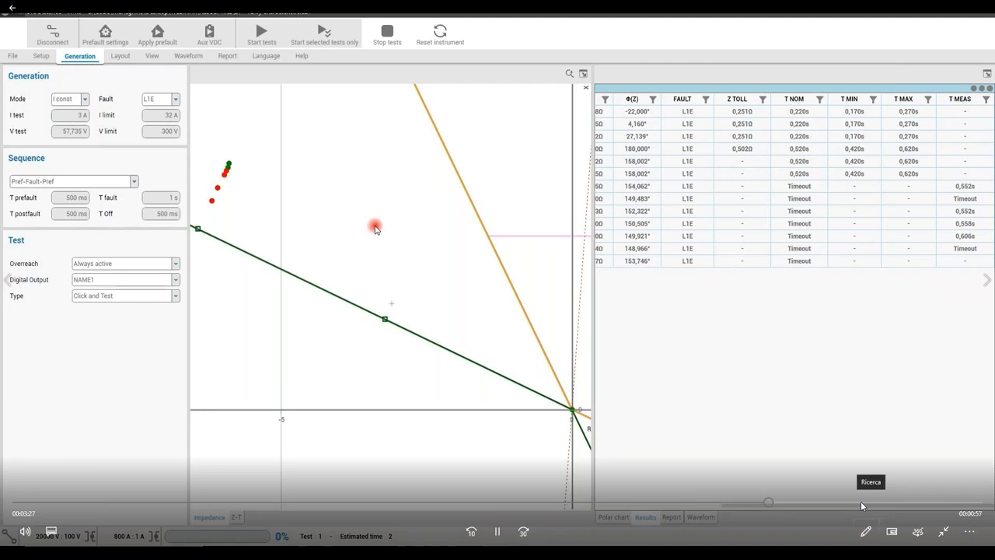
pyautogui.click(860, 501)
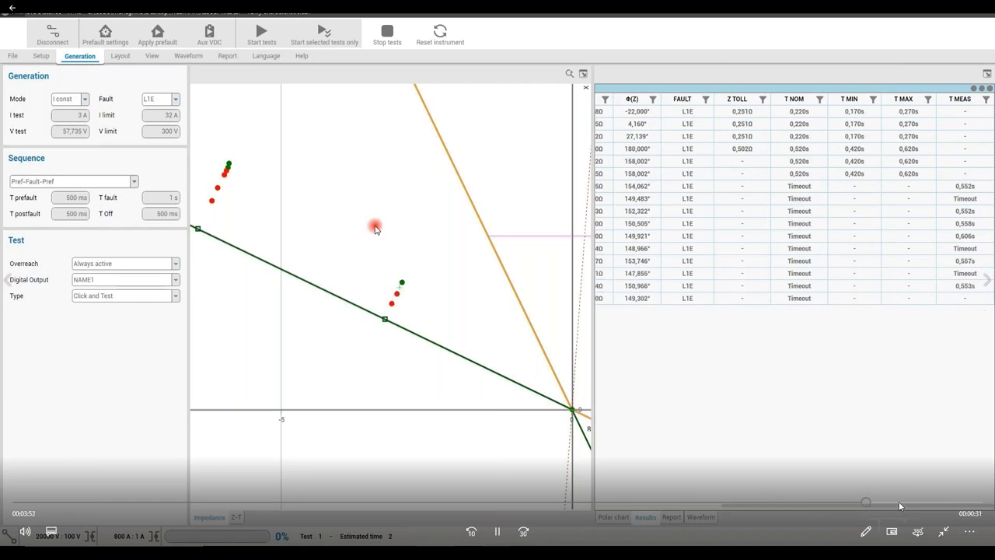
pyautogui.click(900, 502)
pyautogui.click(501, 525)
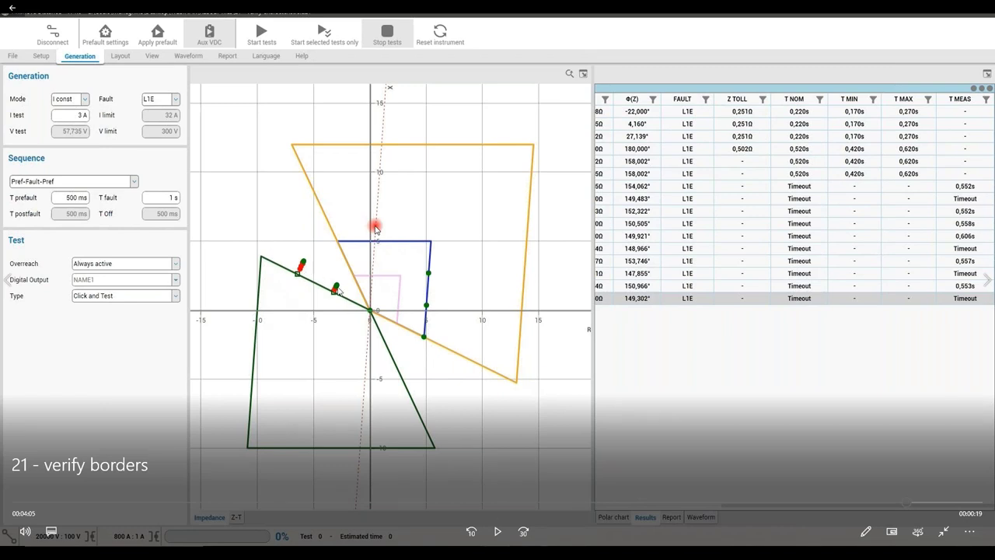
# - Play the recording to its end, pausing to examine the results table and its grouping by PASS/FAIL
pyautogui.click(498, 531)
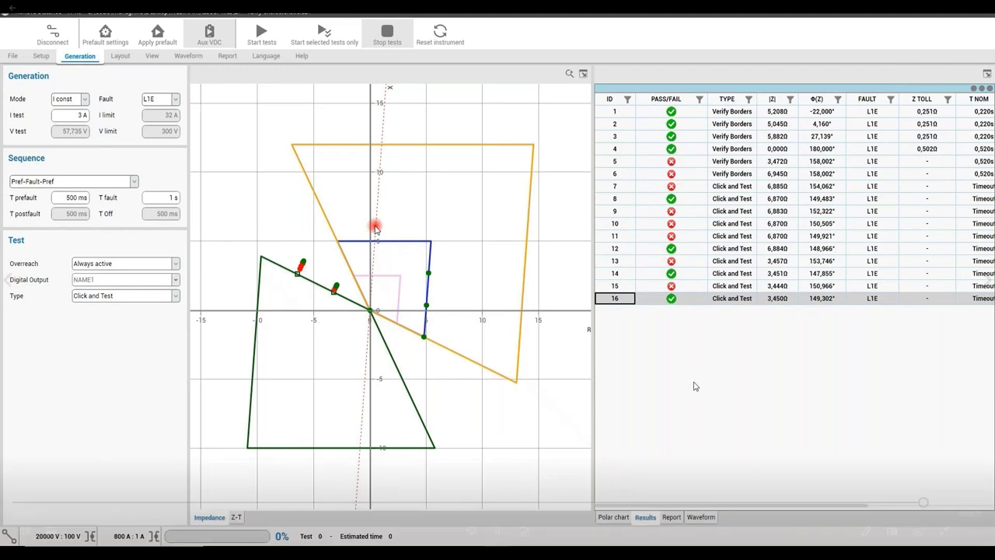
pyautogui.moveTo(627, 469)
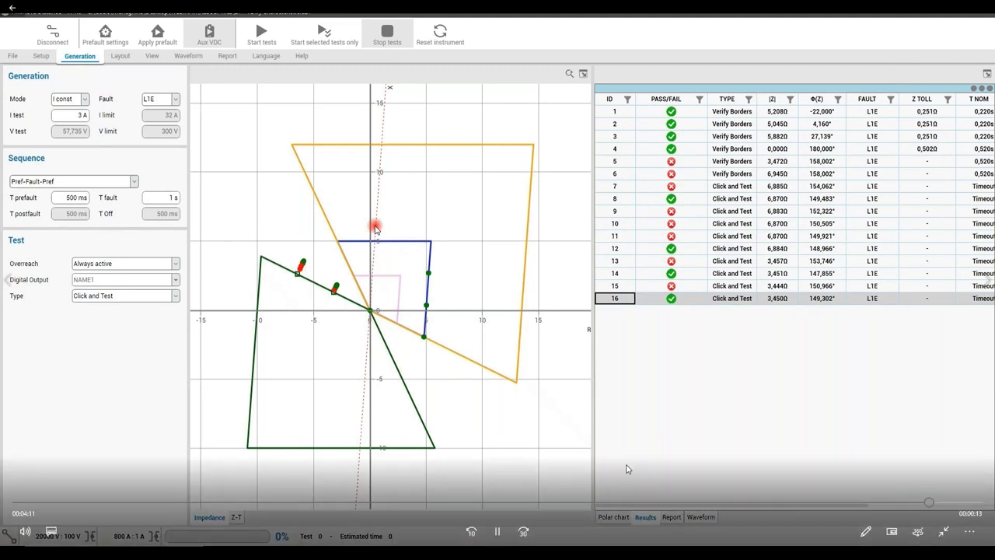
pyautogui.click(646, 436)
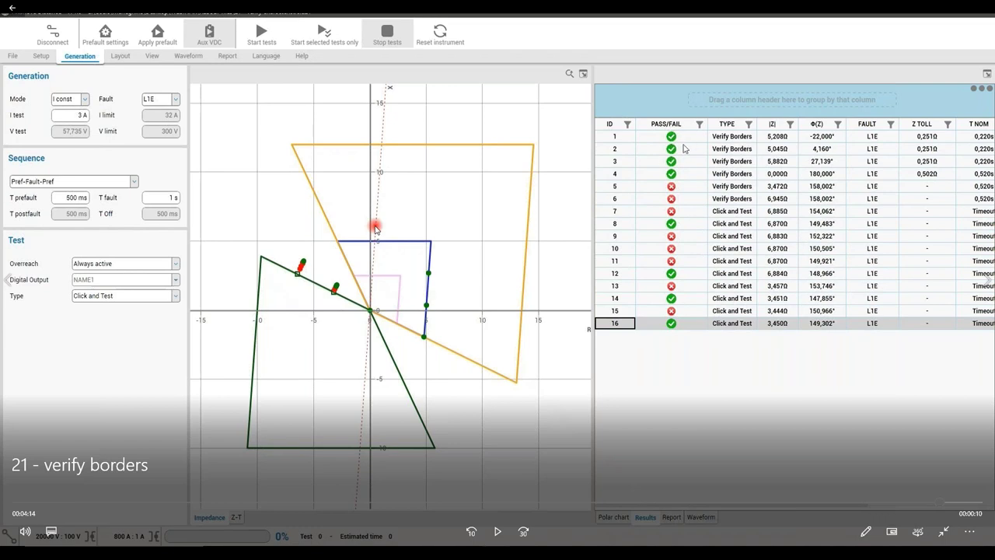
pyautogui.click(498, 531)
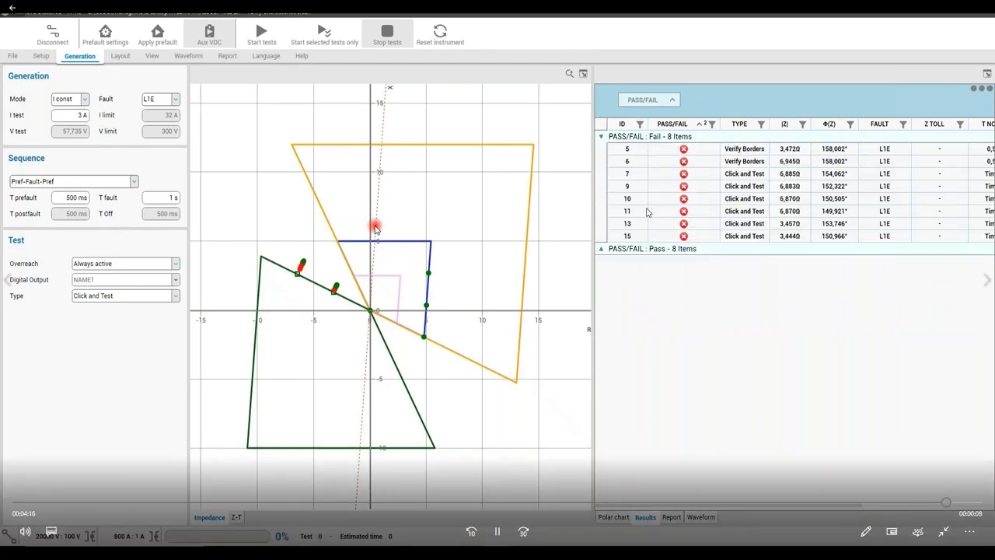
pyautogui.click(495, 534)
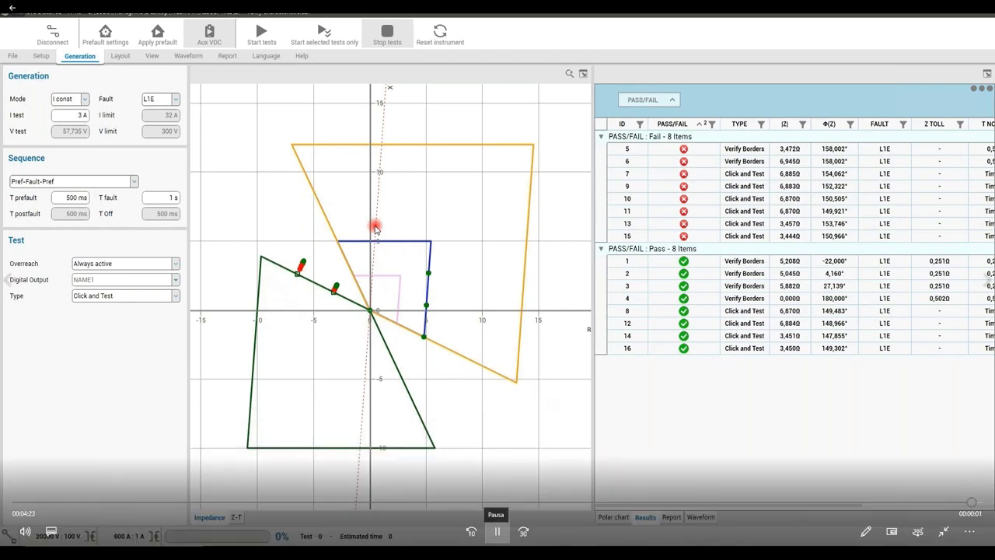
pyautogui.click(498, 531)
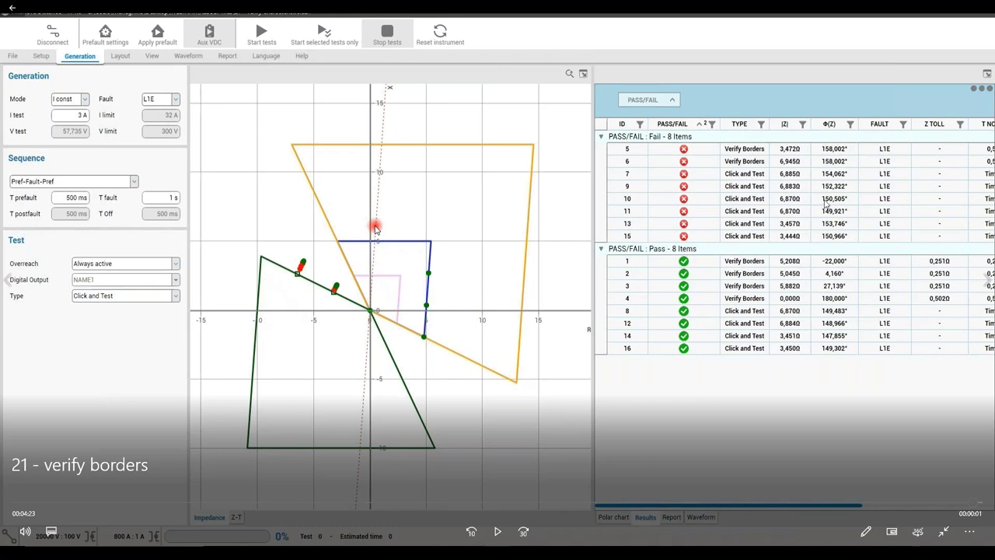
pyautogui.click(499, 532)
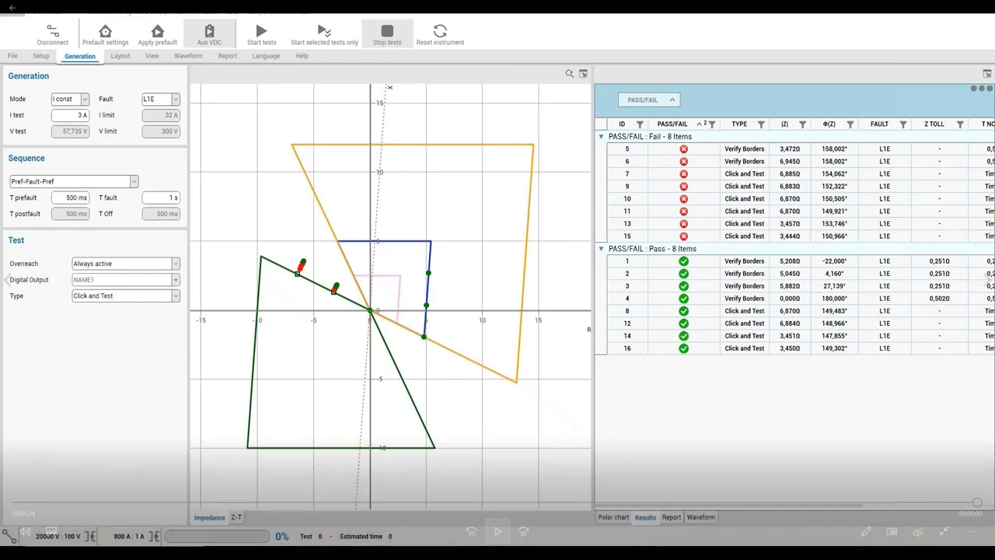
# - Close the "21 - verify borders" recording and the Distance module to return to the TDMS Pro home screen
pyautogui.click(944, 533)
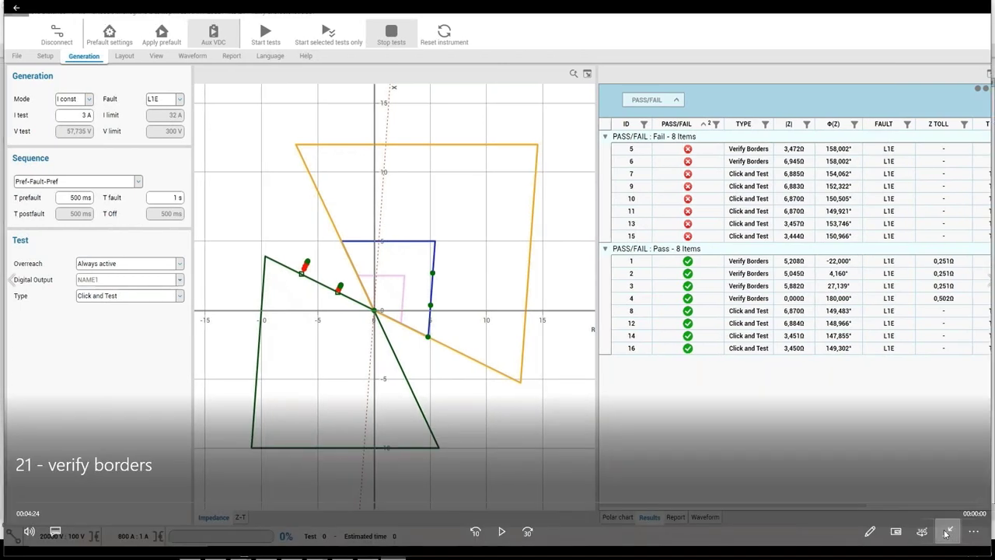
pyautogui.hotkey('alt', 'F4')
pyautogui.click(880, 71)
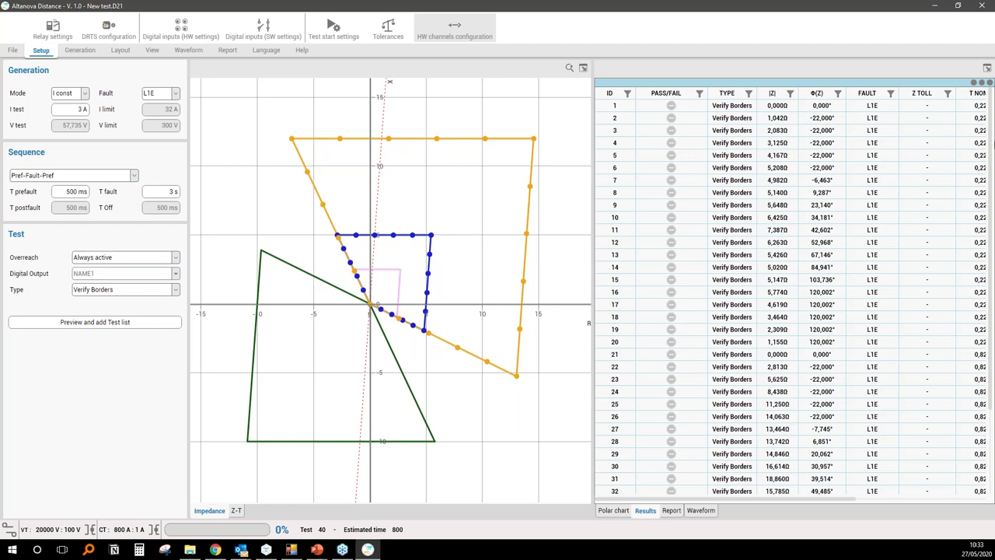
pyautogui.click(983, 6)
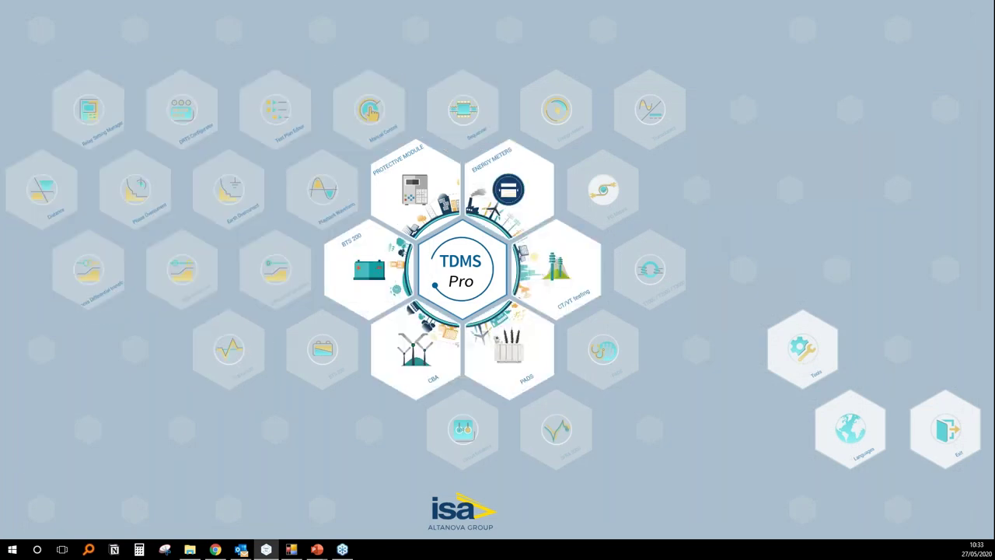
# - Start the Phase Overcurrent module from the protective modules, maximize it, and open its relay settings
pyautogui.click(412, 185)
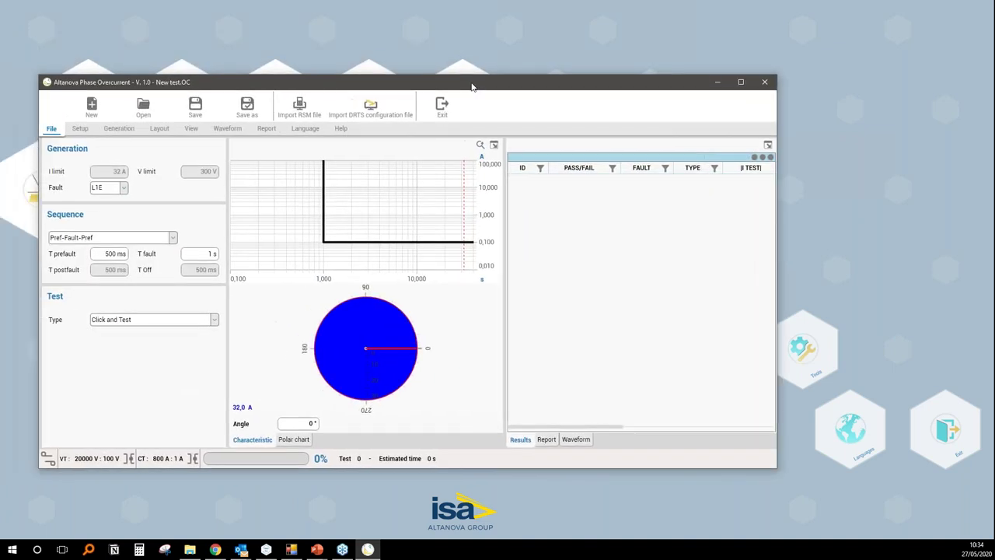
pyautogui.doubleClick(551, 84)
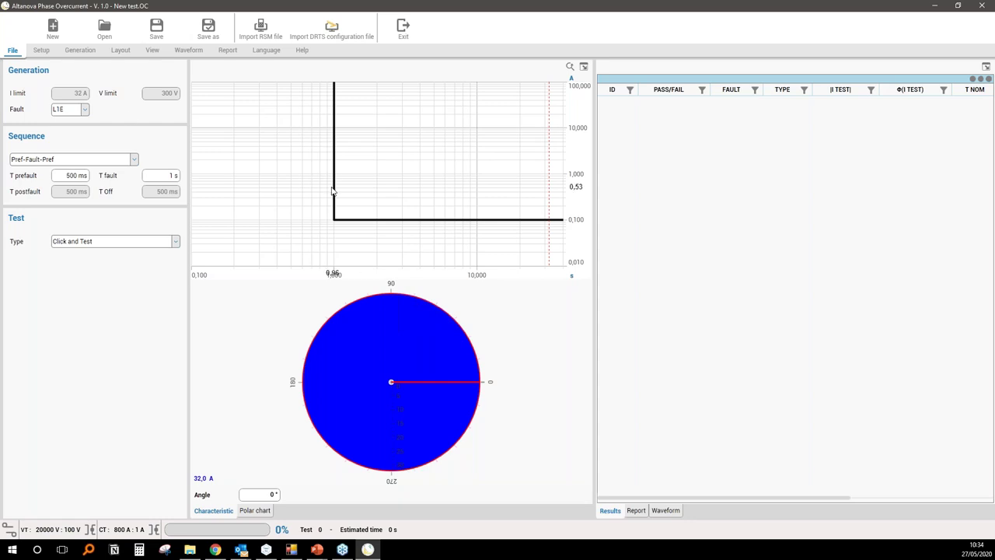
pyautogui.click(42, 51)
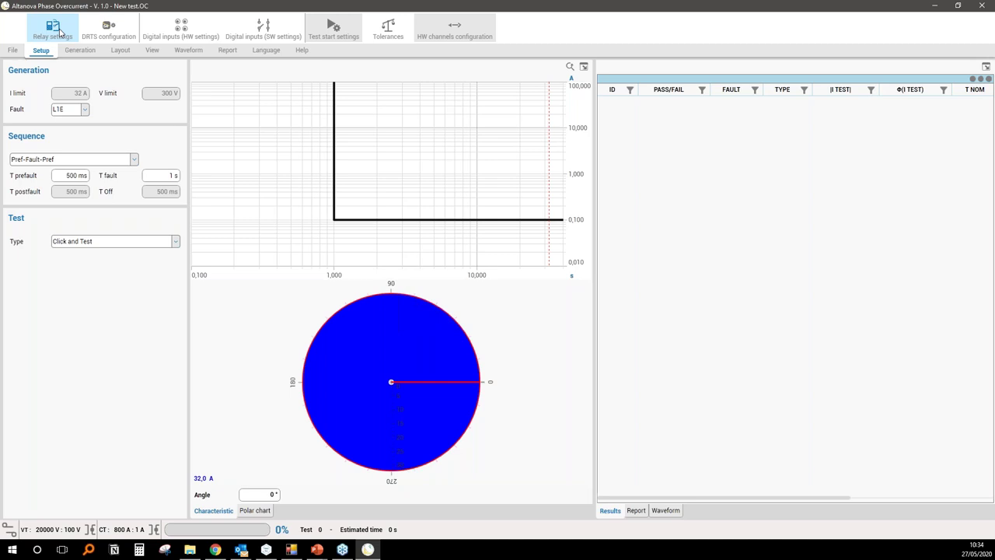
pyautogui.click(60, 31)
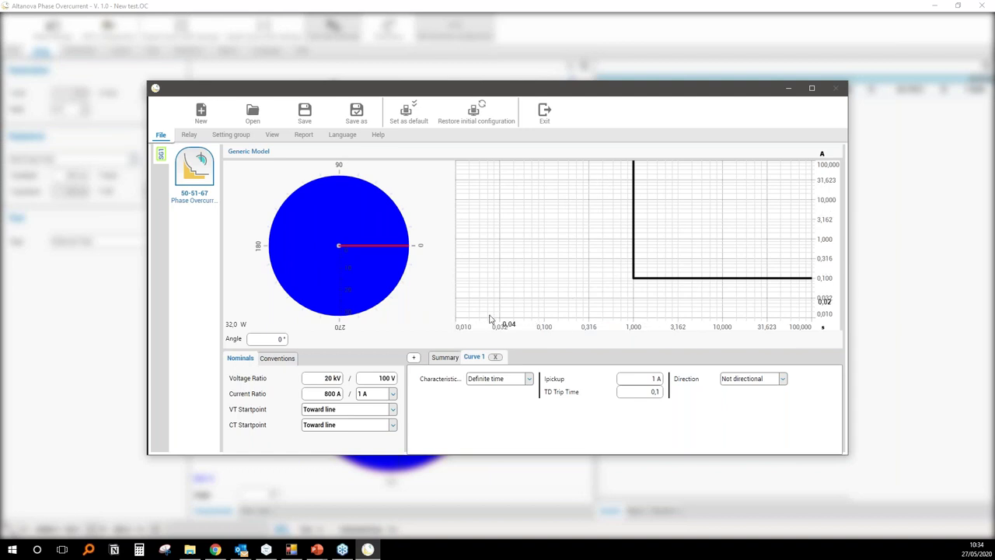
# - Set Curve 1's characteristic to IEC (IEC Curve A NI) with a TD Trip Time of 1
pyautogui.click(494, 379)
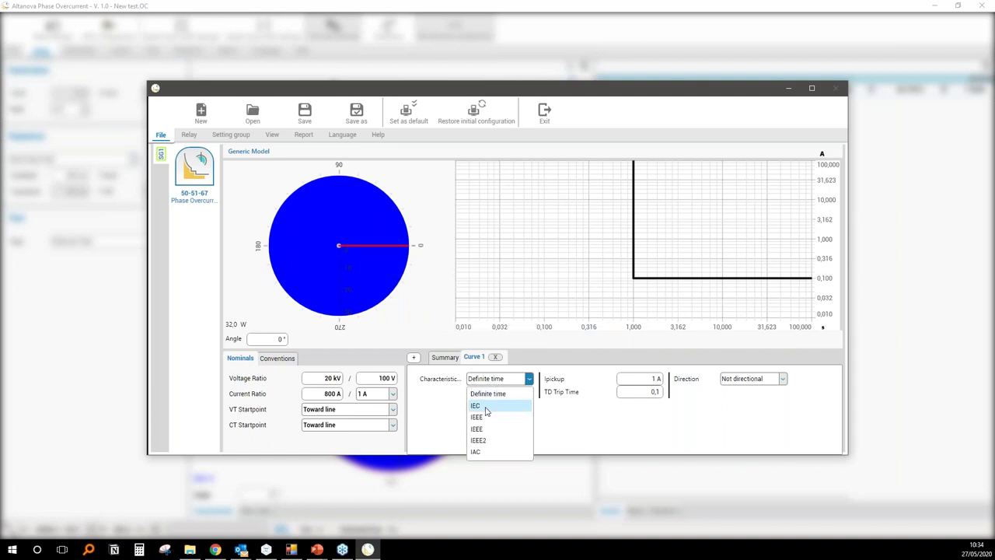
pyautogui.click(483, 406)
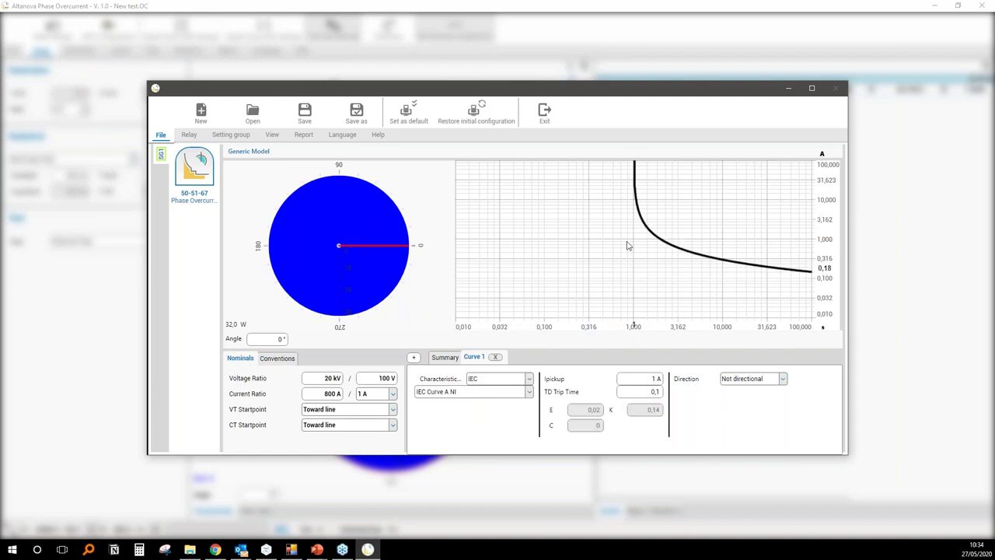
pyautogui.moveTo(644, 235)
pyautogui.moveTo(739, 256)
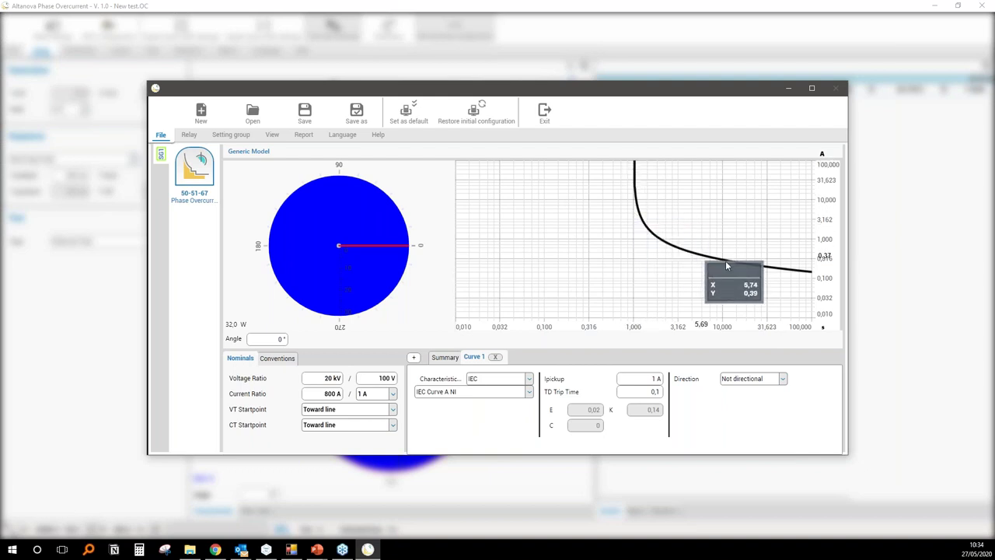
pyautogui.doubleClick(648, 391)
pyautogui.write('1')
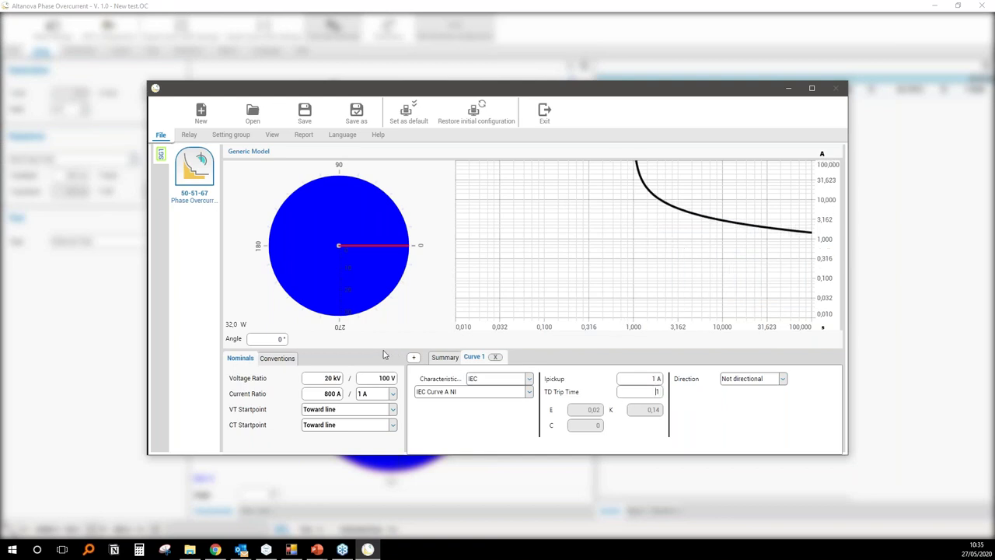
# - Add a second overcurrent curve and set its Ipickup to 5 A
pyautogui.click(414, 358)
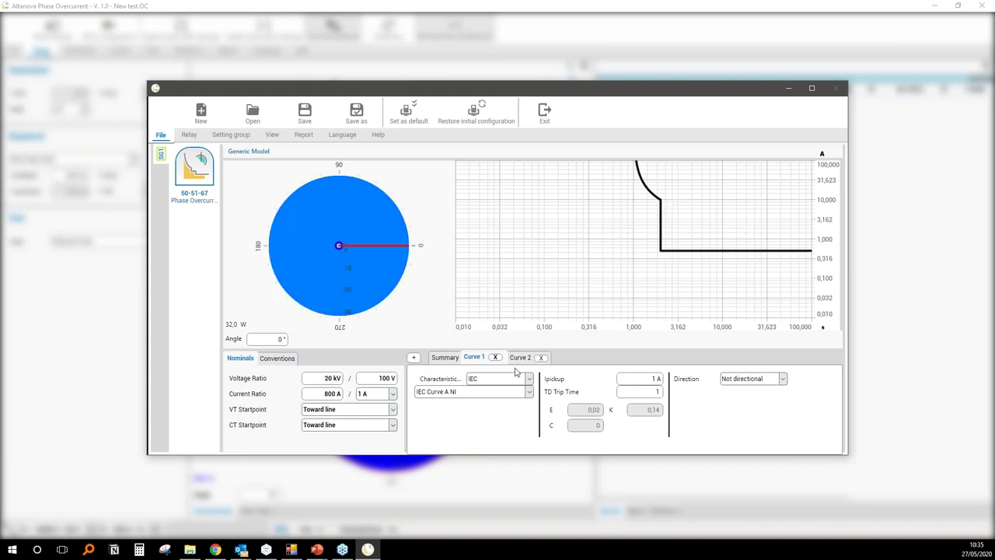
pyautogui.click(522, 360)
pyautogui.click(651, 379)
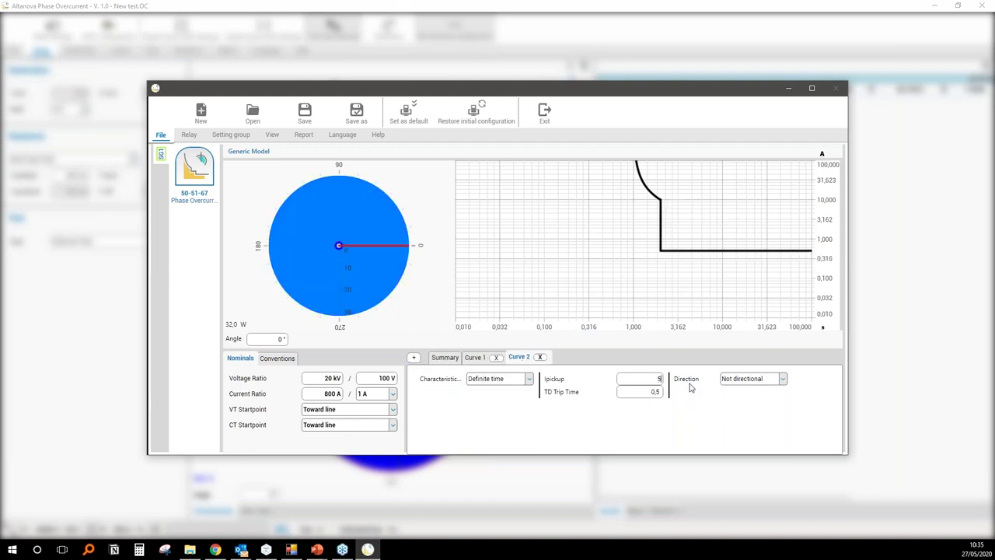
pyautogui.press('Return')
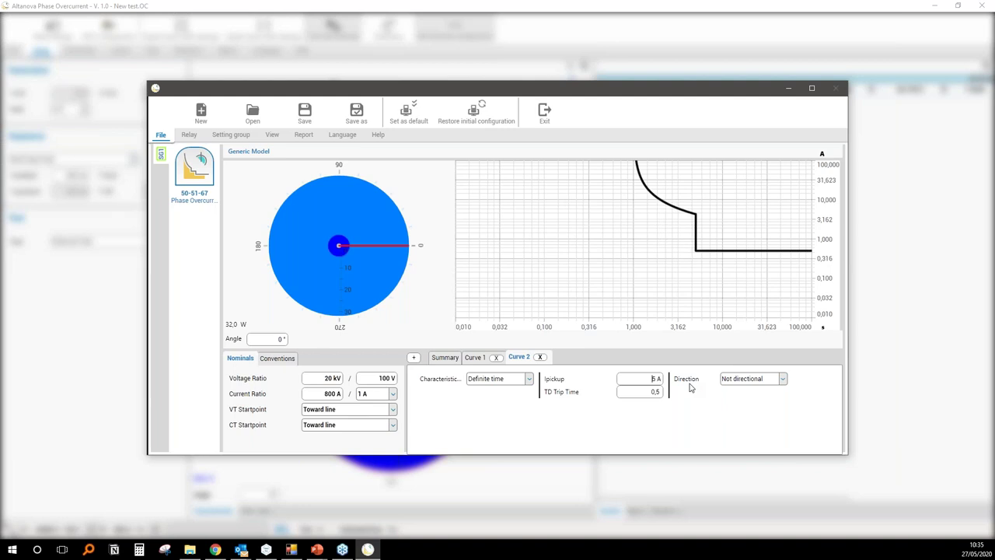
# - Add a third overcurrent curve with Ipickup 10 A and TD Trip Time 0,2
pyautogui.click(415, 358)
pyautogui.click(566, 358)
pyautogui.moveTo(646, 391); pyautogui.dragTo(715, 413)
pyautogui.write('0')
pyautogui.press('Return')
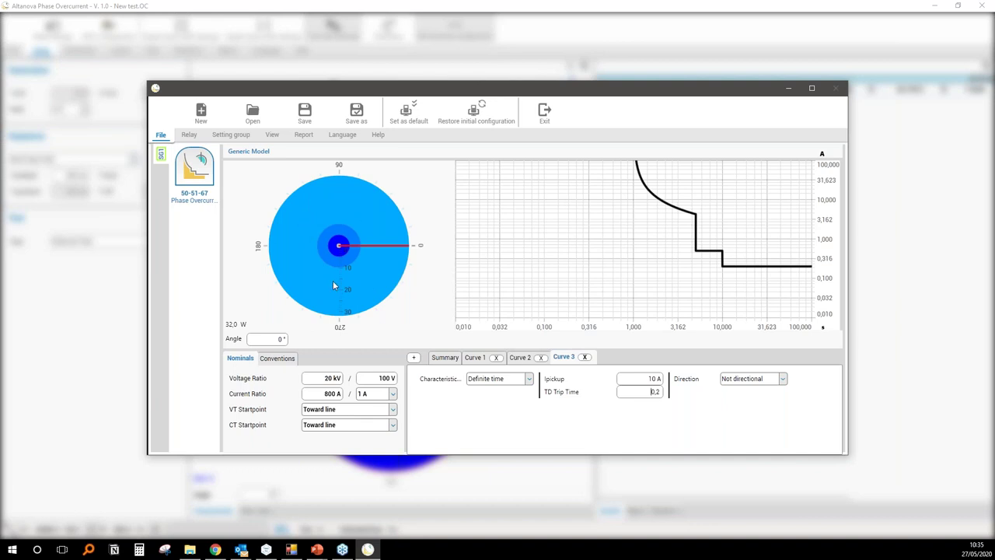
# - Review the settings of Curves 1, 2 and 3
pyautogui.click(519, 357)
pyautogui.click(475, 357)
pyautogui.click(518, 357)
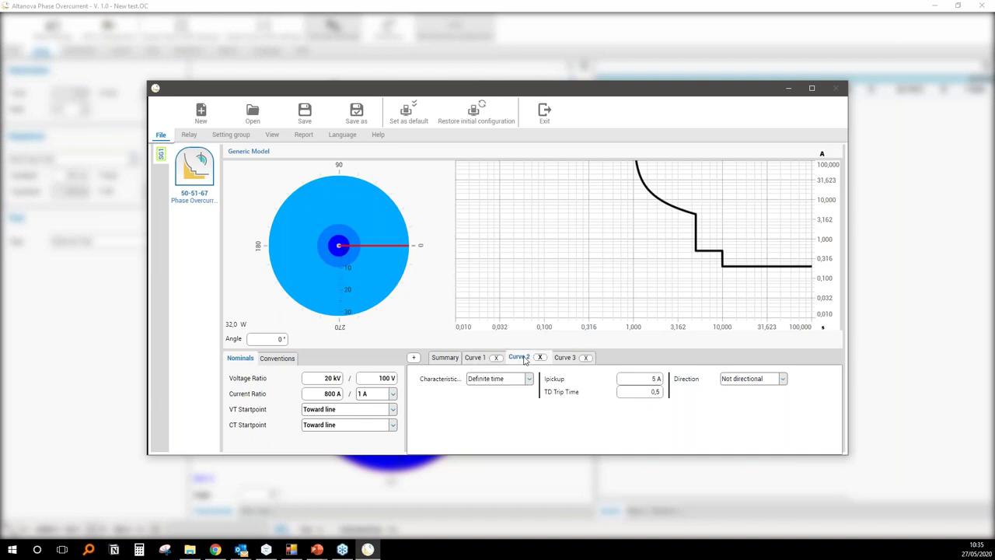
pyautogui.click(566, 357)
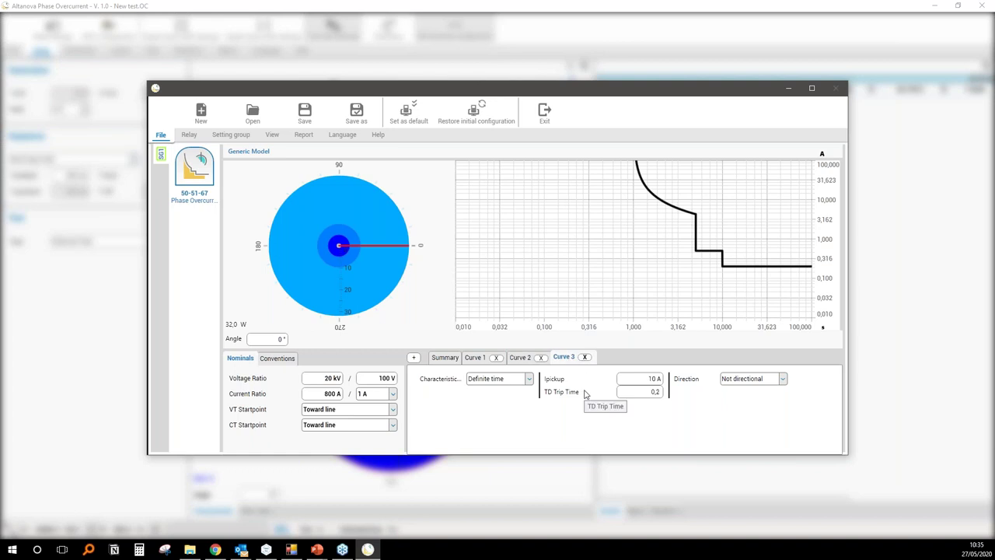
# - Set Curve 1's direction to Forward with an MTA of 45° and a leading sector of 78°
pyautogui.click(472, 361)
pyautogui.click(737, 380)
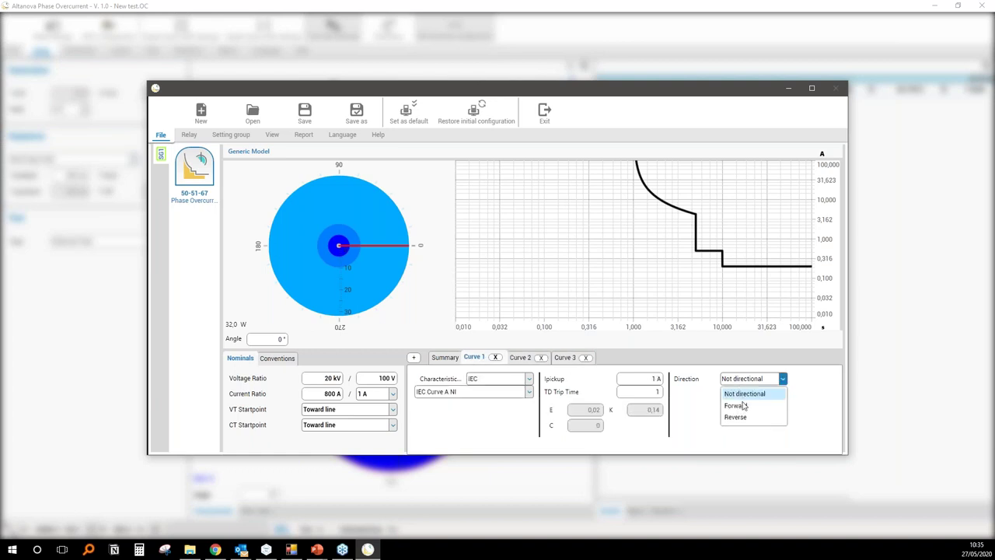
pyautogui.click(736, 406)
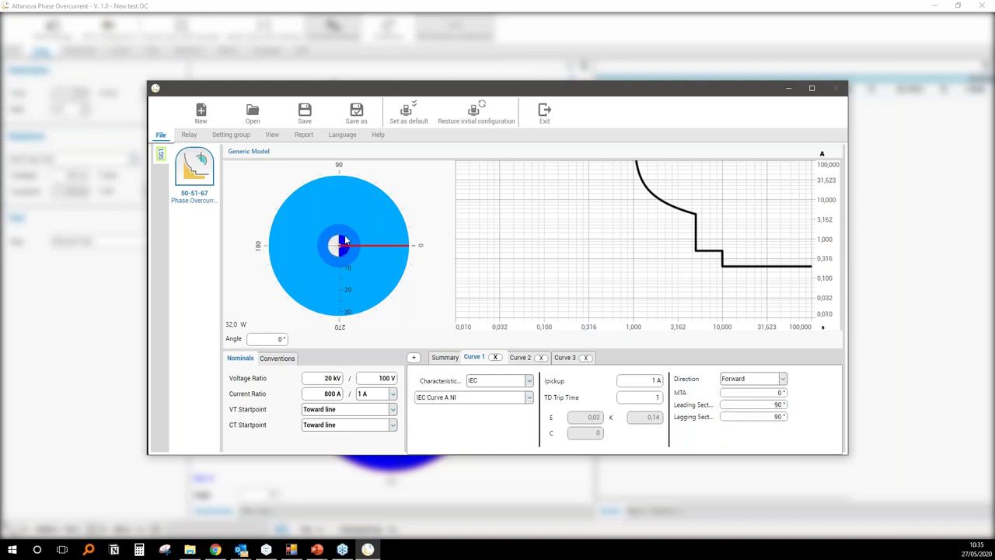
pyautogui.scroll(3, 346, 245)
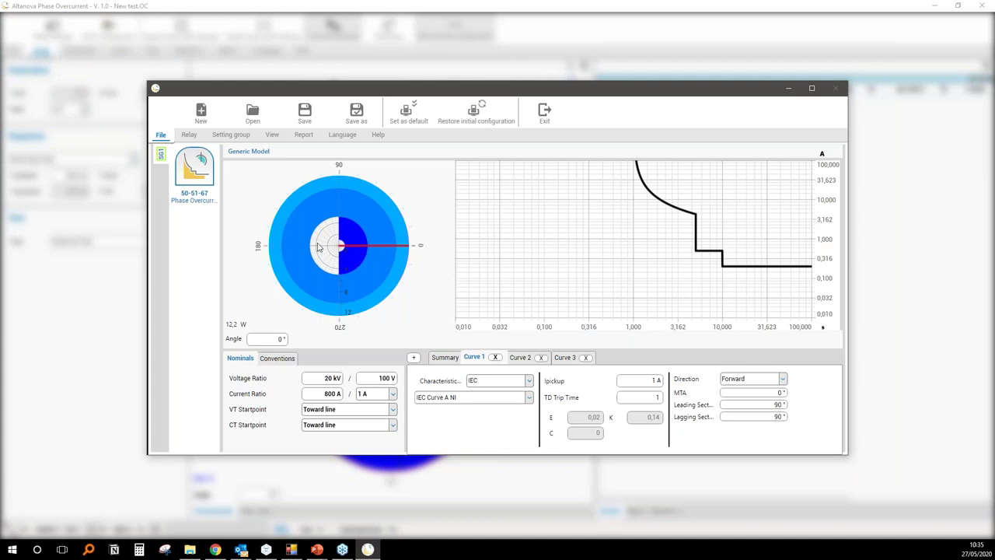
pyautogui.doubleClick(781, 392)
pyautogui.write('45')
pyautogui.press('Return')
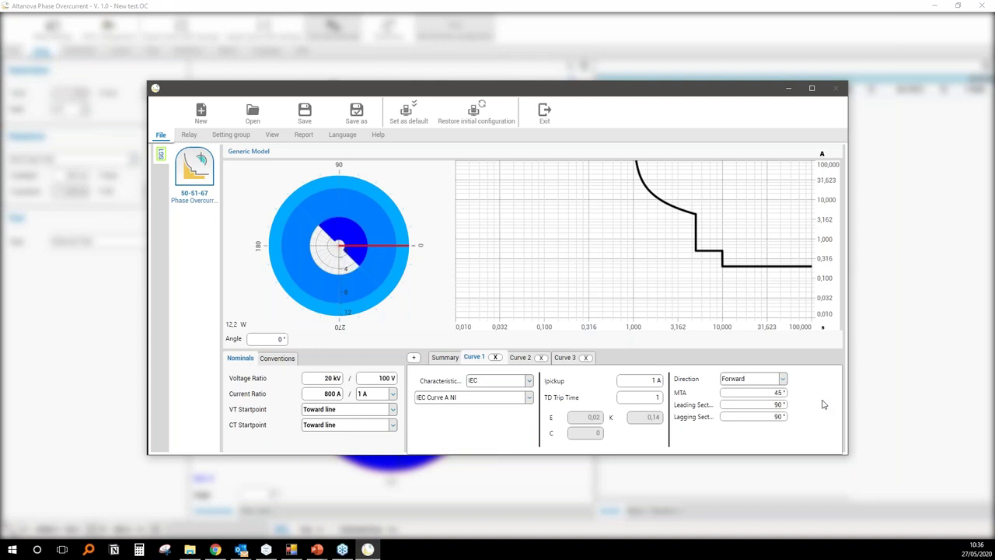
pyautogui.doubleClick(778, 404)
pyautogui.write('78')
pyautogui.press('Return')
# - Set Curve 2's direction to Forward
pyautogui.click(520, 357)
pyautogui.click(782, 379)
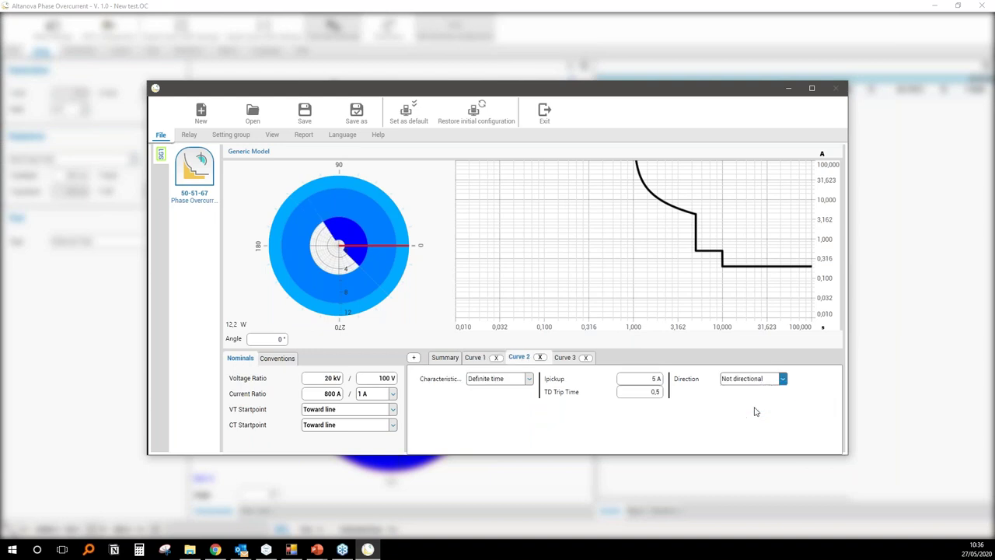
pyautogui.click(754, 409)
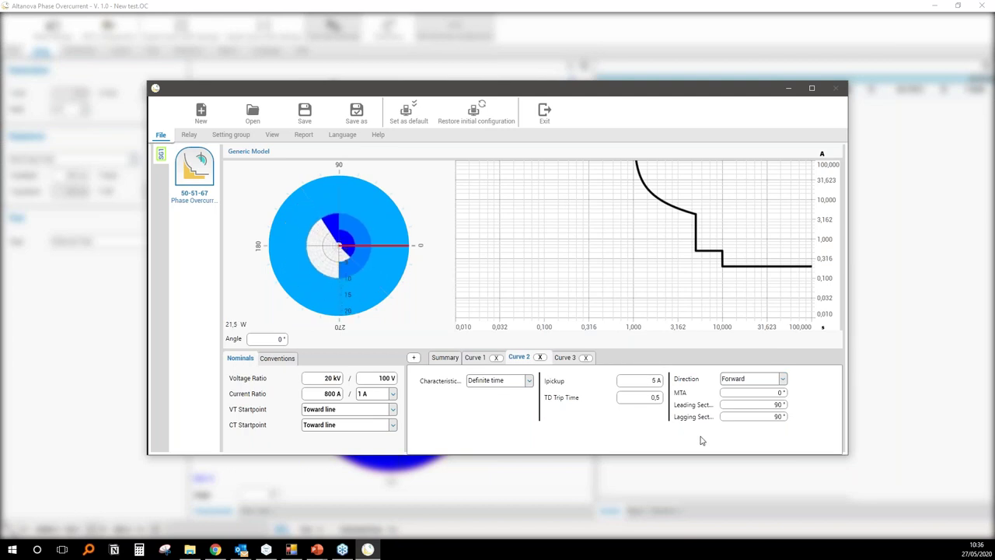
# - Set Curve 3's direction to Forward with an MTA of 270°, and exit the relay settings
pyautogui.click(567, 357)
pyautogui.click(752, 381)
pyautogui.click(756, 407)
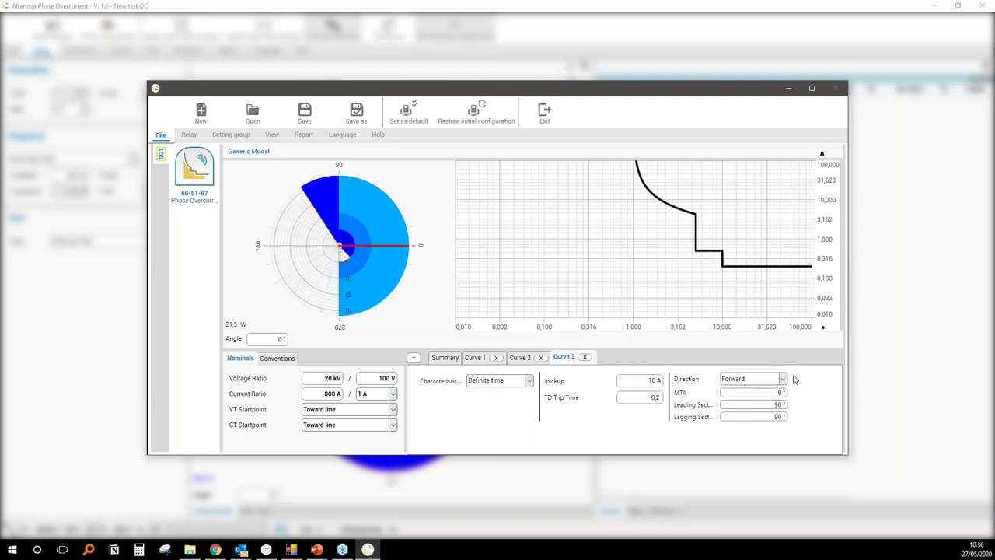
pyautogui.press('Tab')
pyautogui.press('Return')
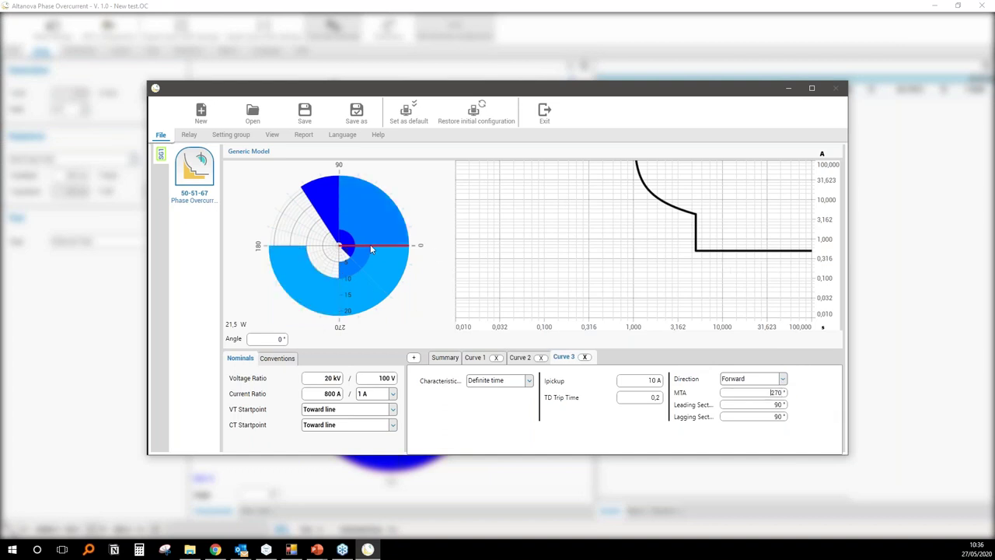
pyautogui.click(544, 113)
pyautogui.click(535, 311)
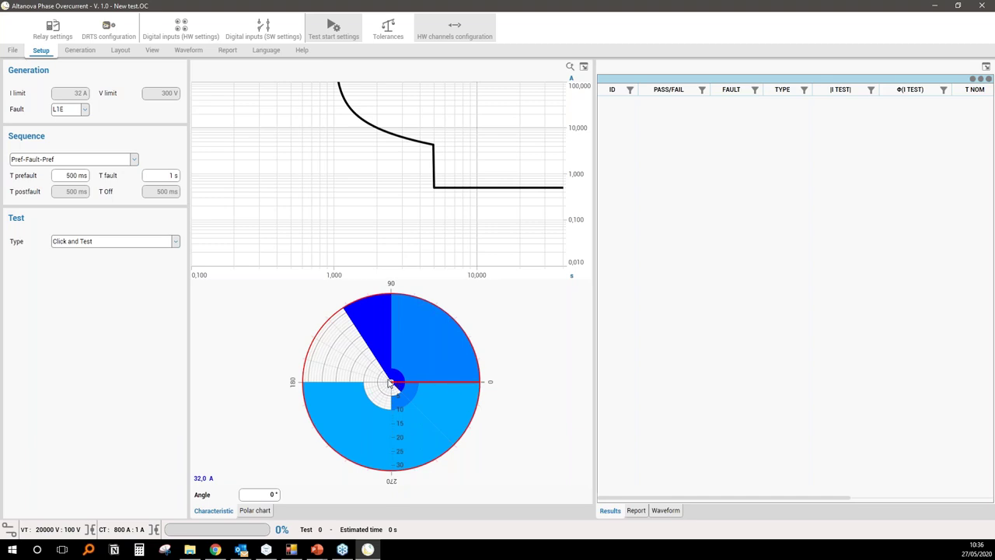
# - Move the test angle around the polar diagram to examine the trip characteristic in each directional sector
pyautogui.click(476, 316)
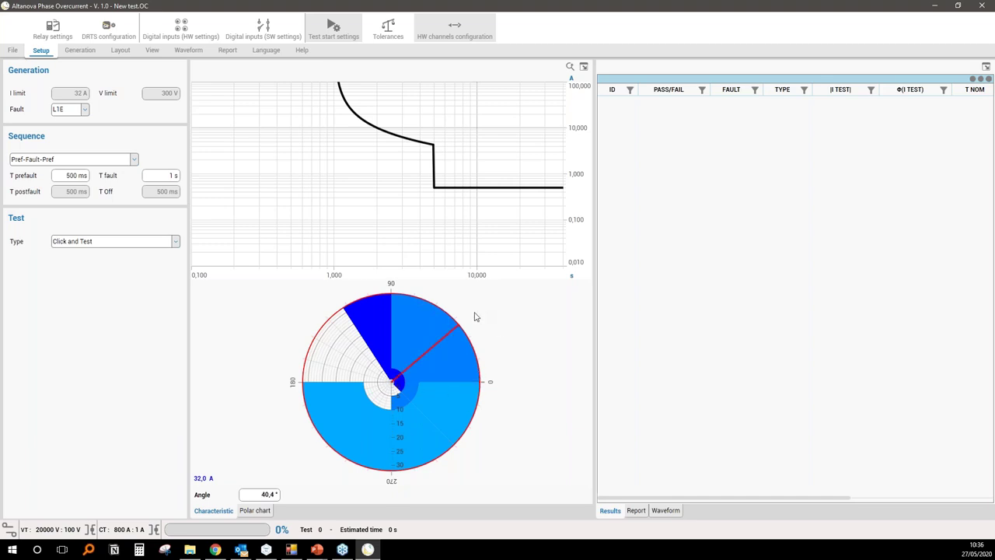
pyautogui.click(418, 286)
pyautogui.click(368, 288)
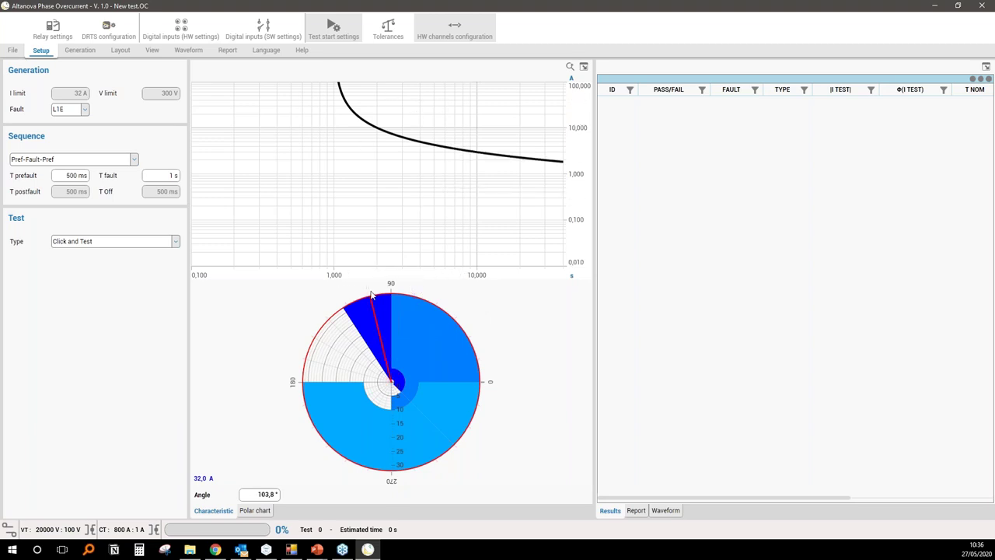
pyautogui.click(299, 323)
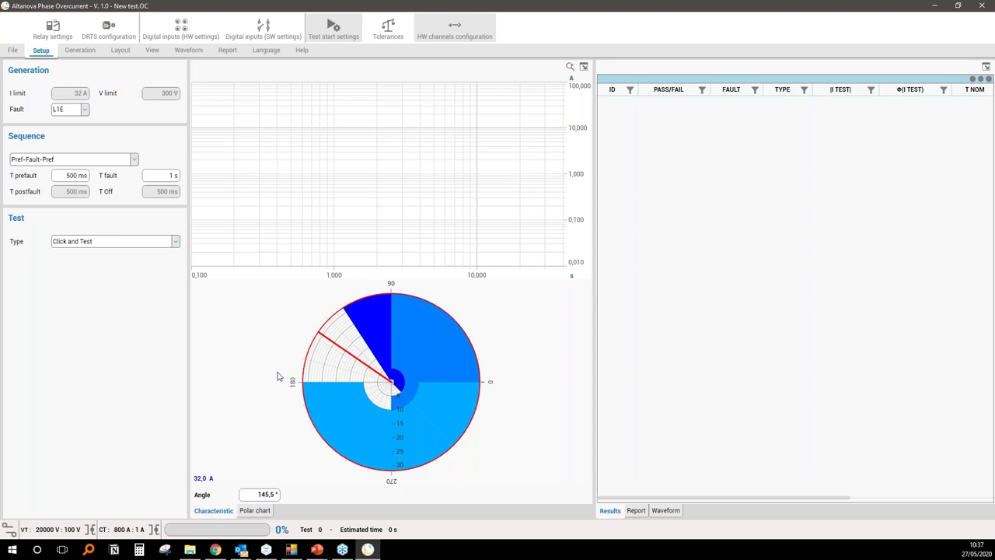
pyautogui.click(300, 417)
pyautogui.click(318, 459)
pyautogui.click(431, 482)
pyautogui.click(461, 446)
pyautogui.click(490, 358)
# - Set the test angle to about 43,2° in the polar diagram and choose Click and Test as the test type
pyautogui.click(468, 316)
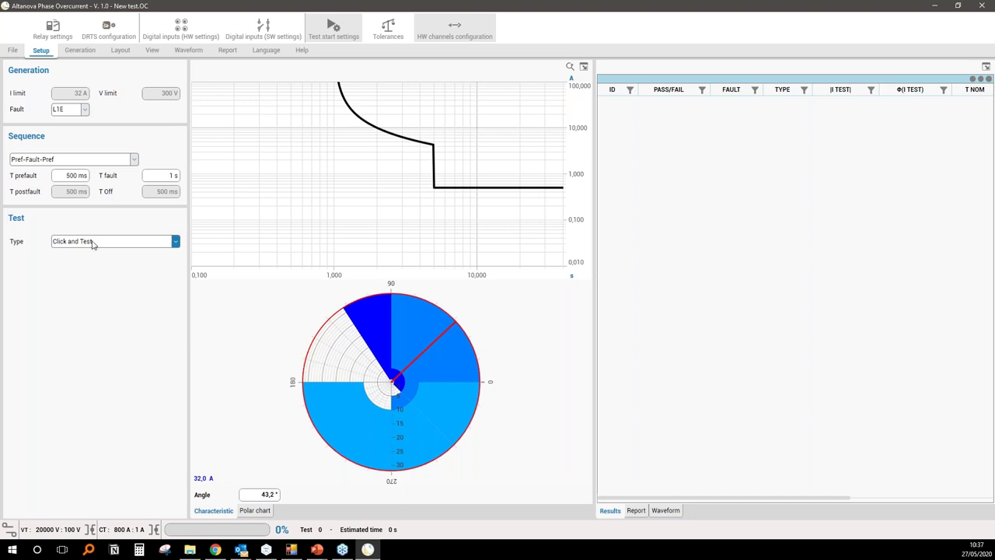
pyautogui.click(93, 243)
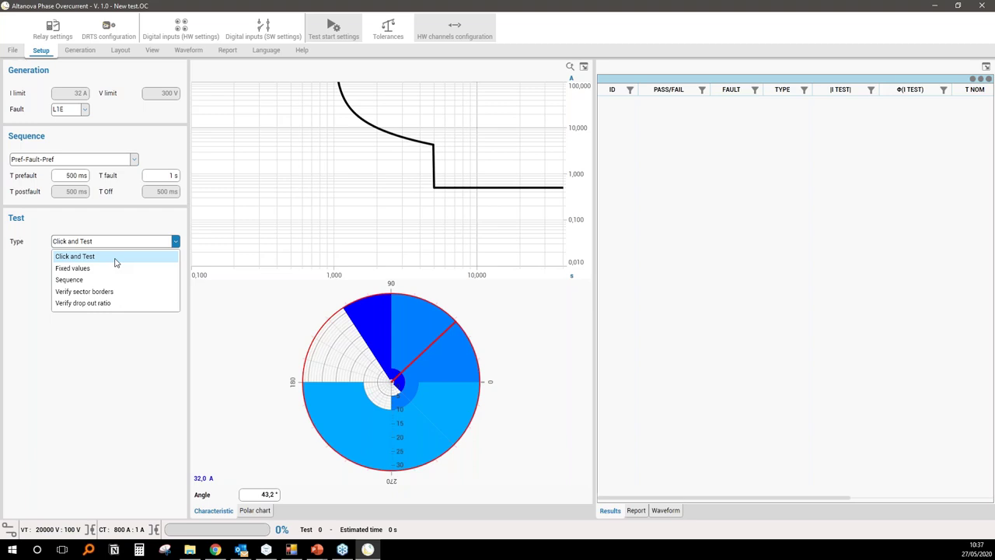
pyautogui.click(115, 257)
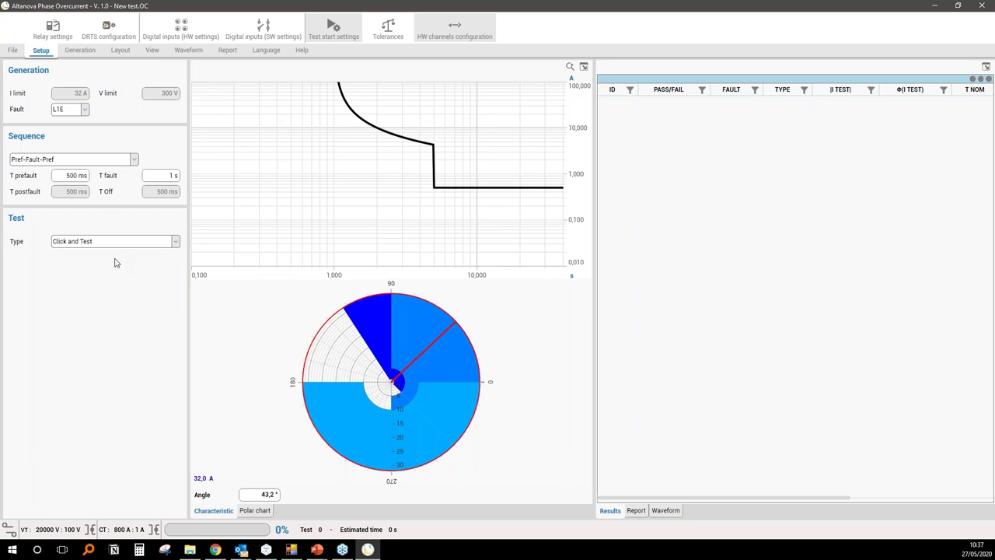
# - Add four Click and Test points along the trip curve at about 3,15 A, 4,12 A, 5,95 A and 7,91 A
pyautogui.click(405, 143)
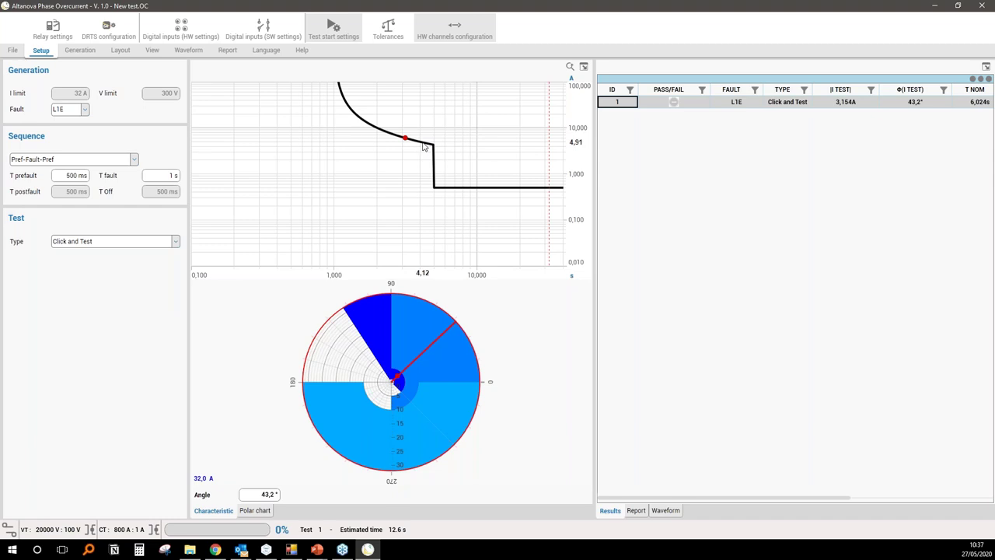
pyautogui.click(445, 187)
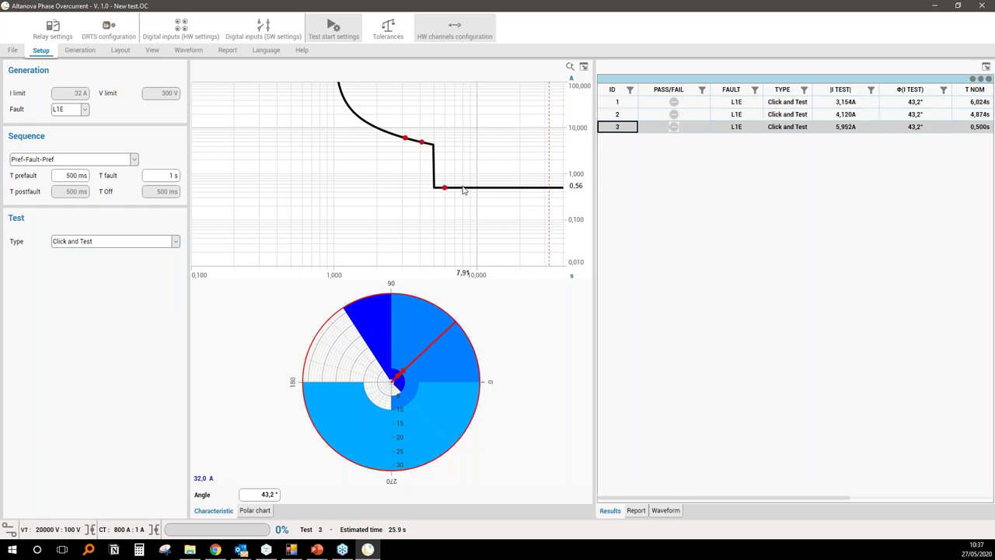
pyautogui.click(463, 188)
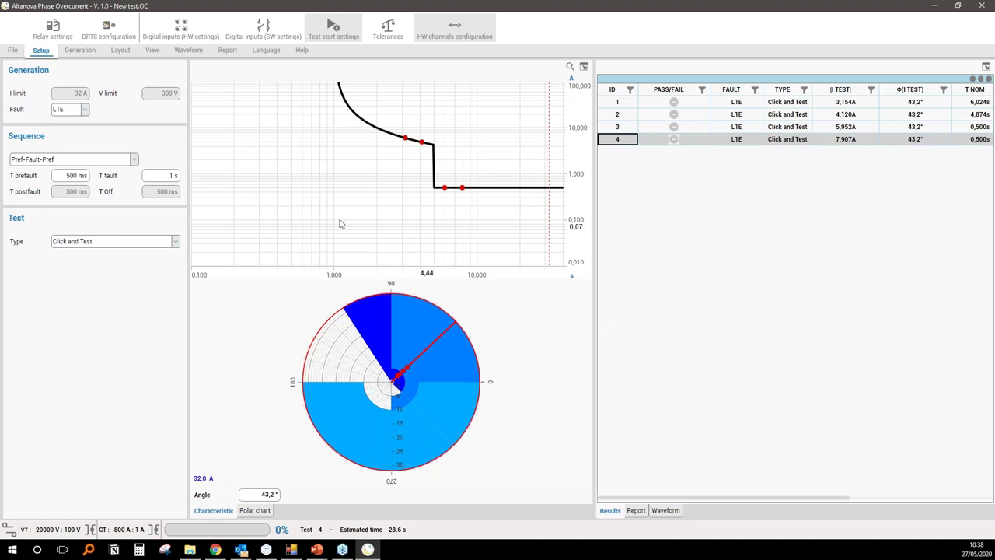
# - Set up a Sequence test from 3 A to 15 A in 2 A steps and add its test points
pyautogui.click(127, 244)
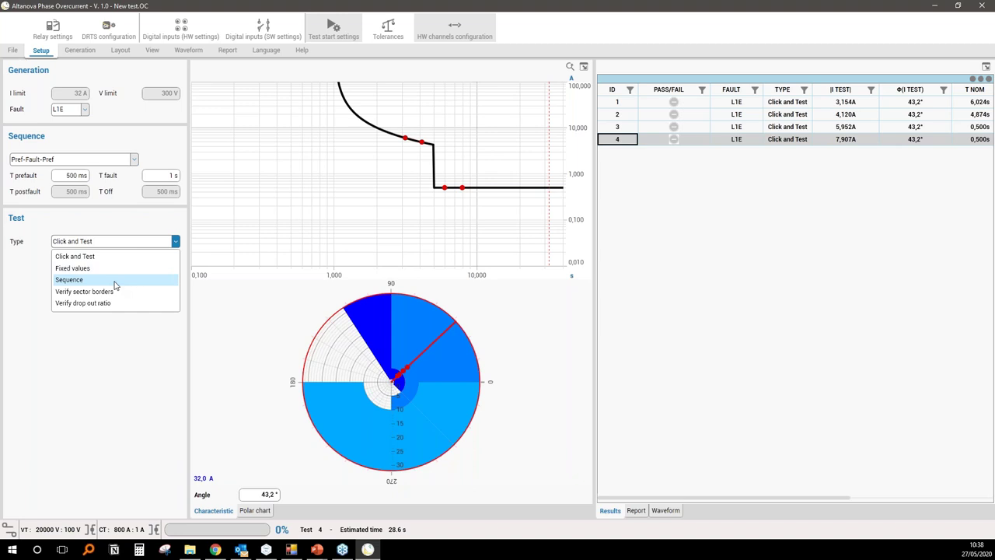
pyautogui.click(115, 281)
pyautogui.click(69, 275)
pyautogui.write('3 A')
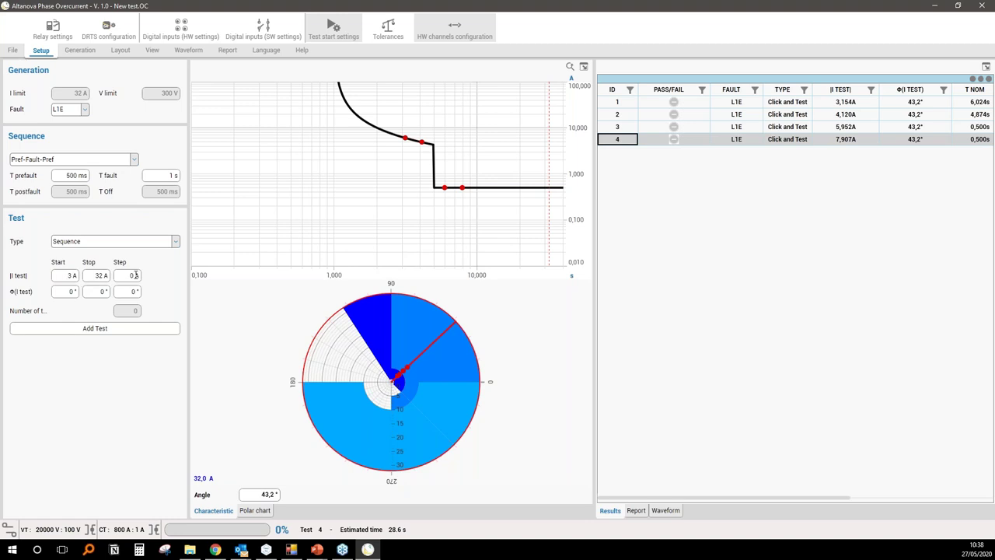
pyautogui.click(93, 276)
pyautogui.write('15')
pyautogui.press('Return')
pyautogui.click(133, 276)
pyautogui.write('2')
pyautogui.press('Return')
# - Set the characteristic's test angle to 0°
pyautogui.moveTo(261, 493); pyautogui.dragTo(322, 496)
pyautogui.write('0')
pyautogui.press('Return')
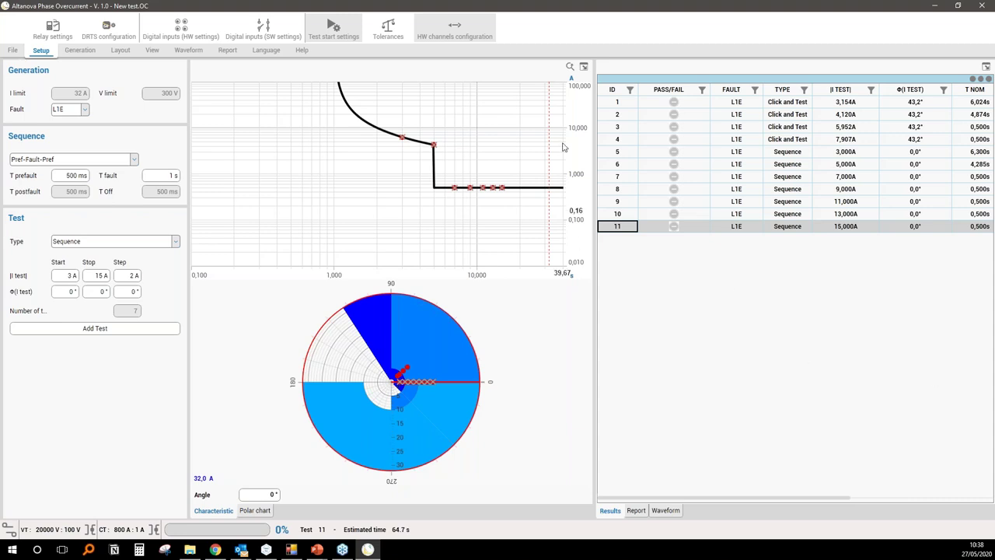
# - Hide the sector graph and show it again, and switch the layout to one view and back to two views
pyautogui.click(77, 51)
pyautogui.click(119, 51)
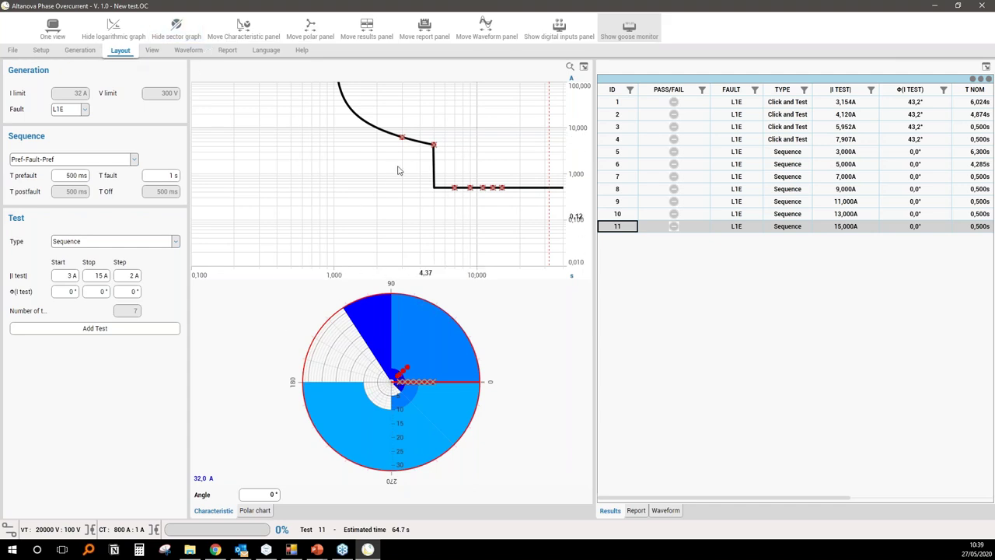
pyautogui.click(174, 32)
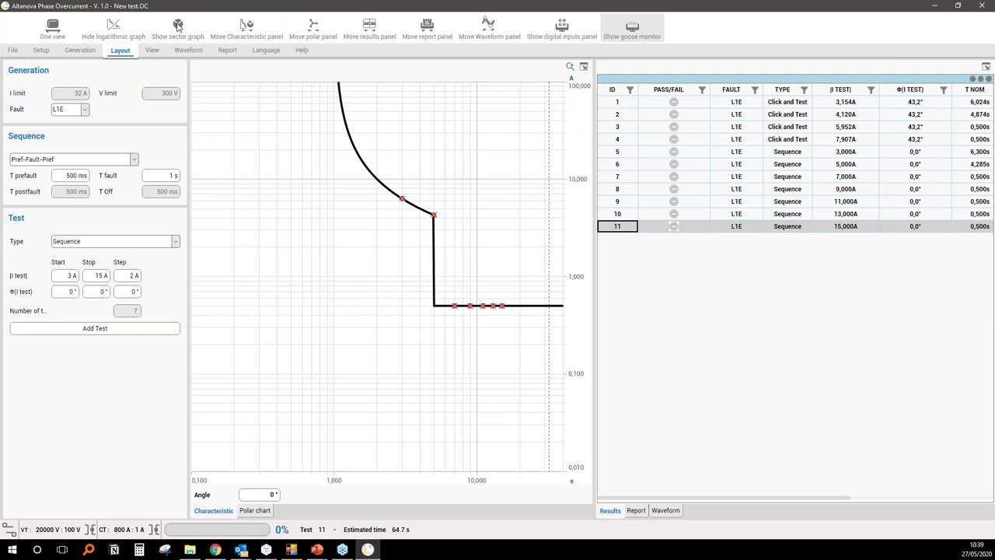
pyautogui.click(178, 28)
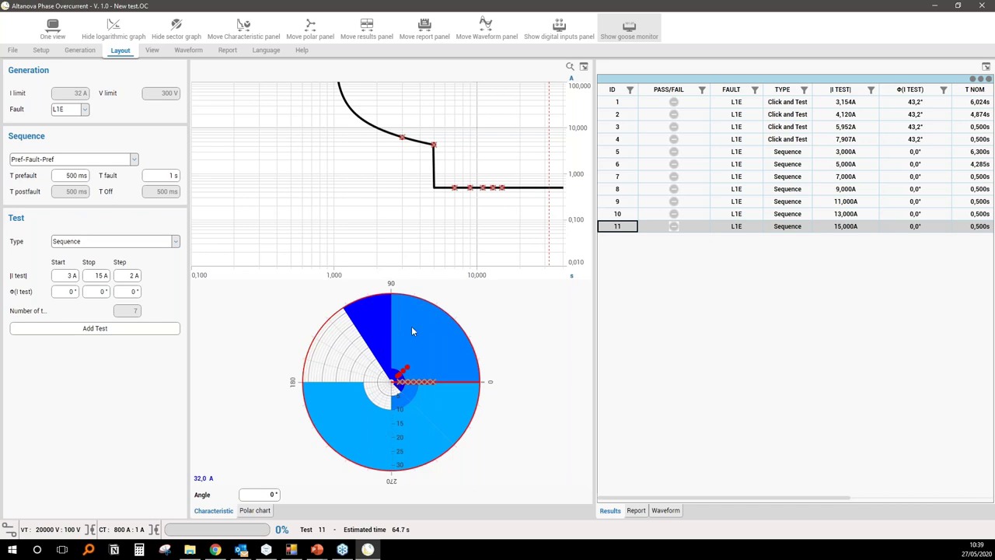
pyautogui.click(52, 29)
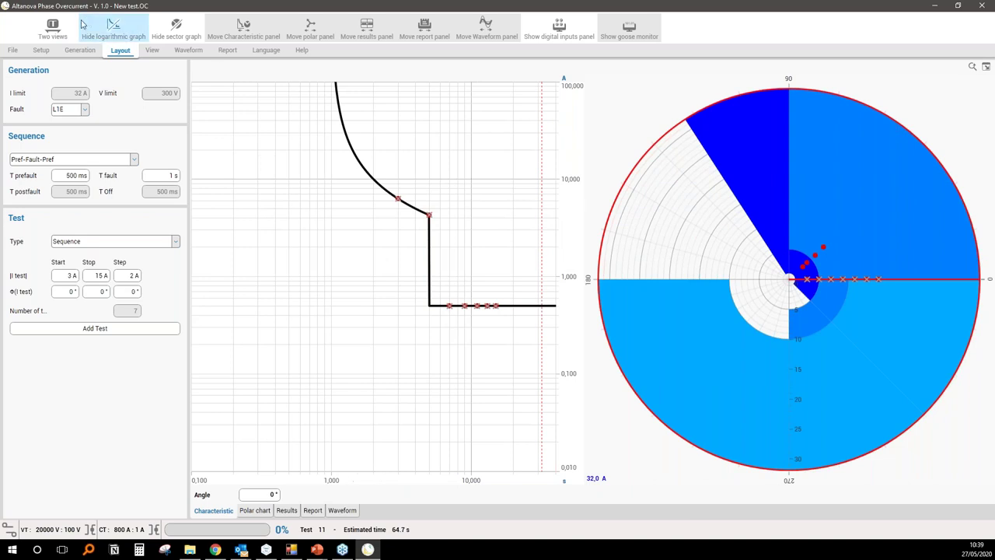
pyautogui.click(60, 31)
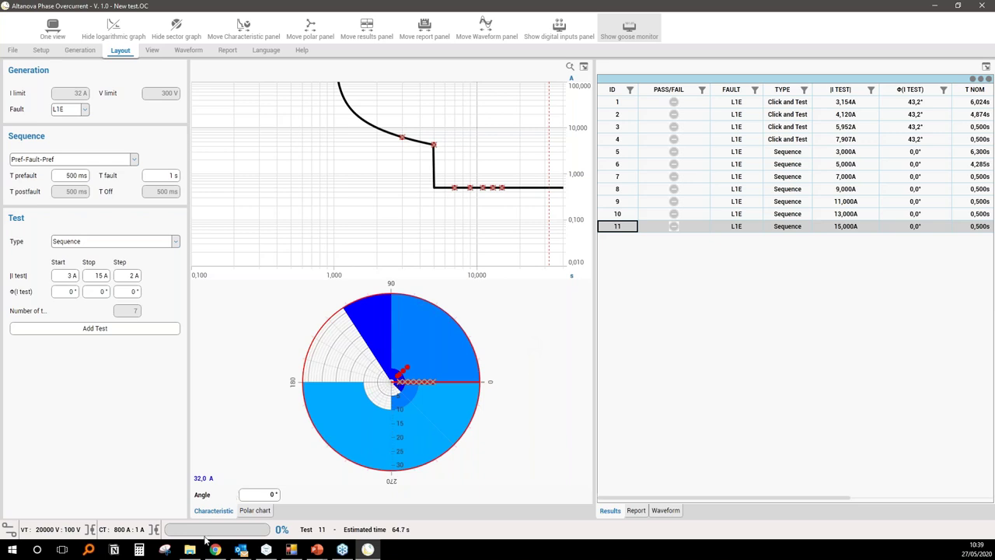
# - Switch to File Explorer and open the video 5051 - Click and Test.mp4 from the WEBINAR Video folder
pyautogui.click(189, 553)
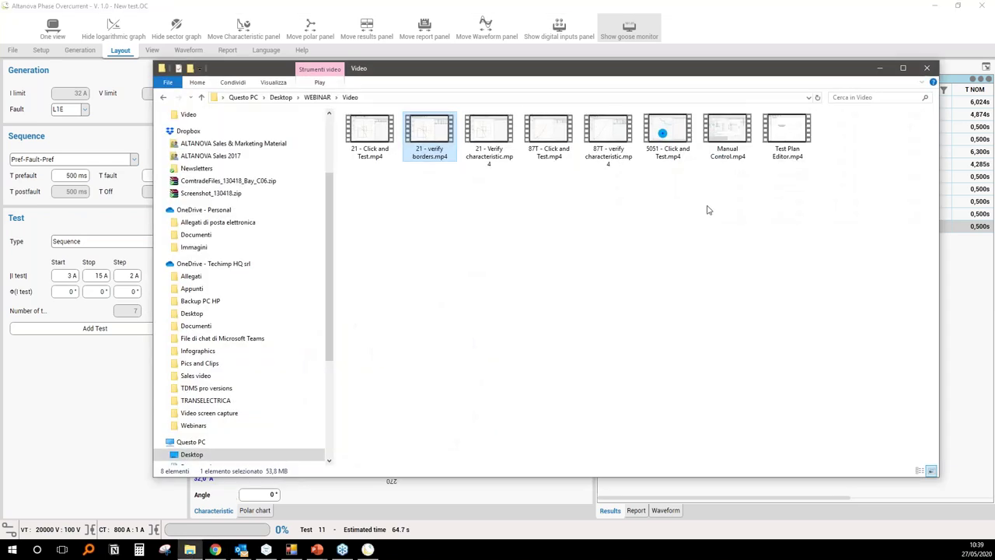
pyautogui.doubleClick(666, 136)
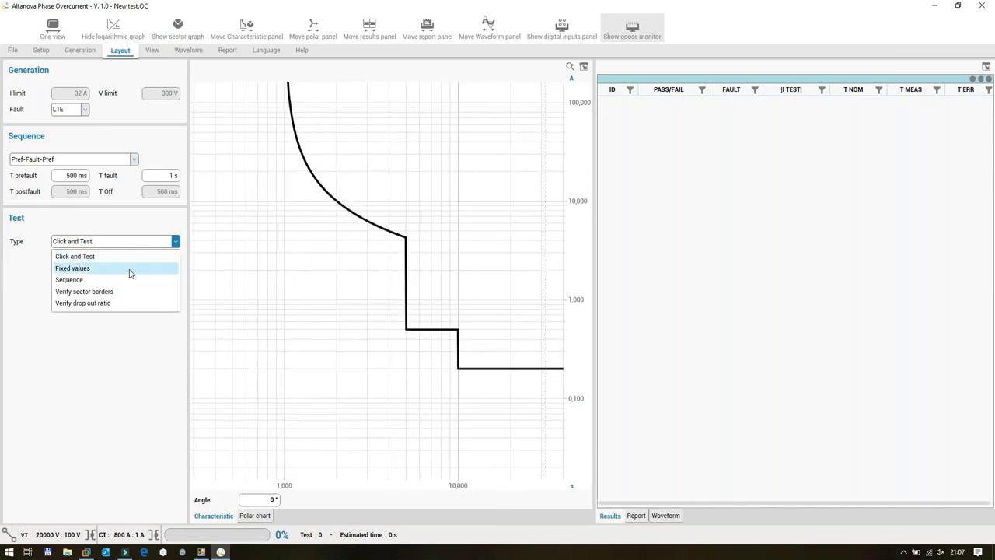
# - Go through the Fixed values, Sequence, Verify sector borders and Verify drop out ratio test types, and return to Click and Test
pyautogui.click(130, 268)
pyautogui.click(148, 241)
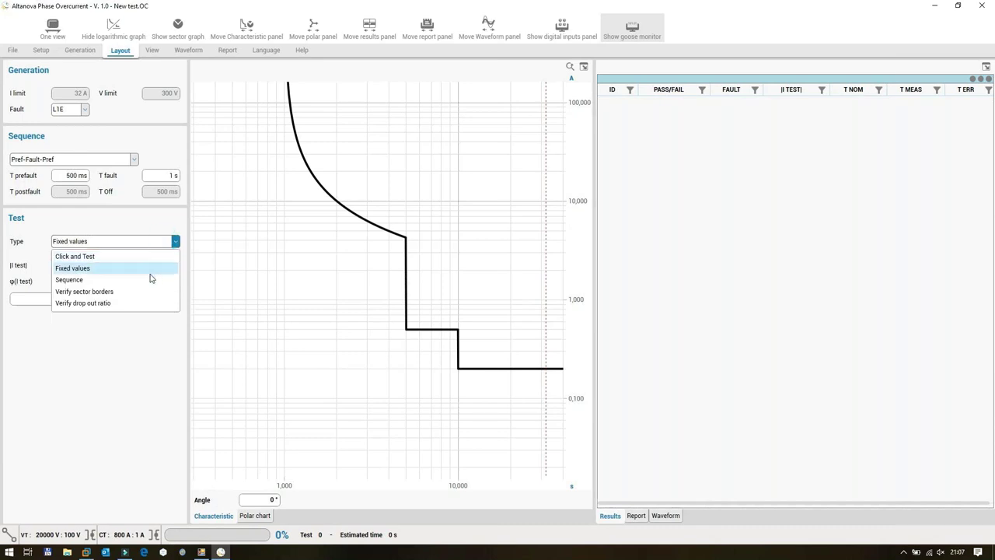
pyautogui.click(150, 281)
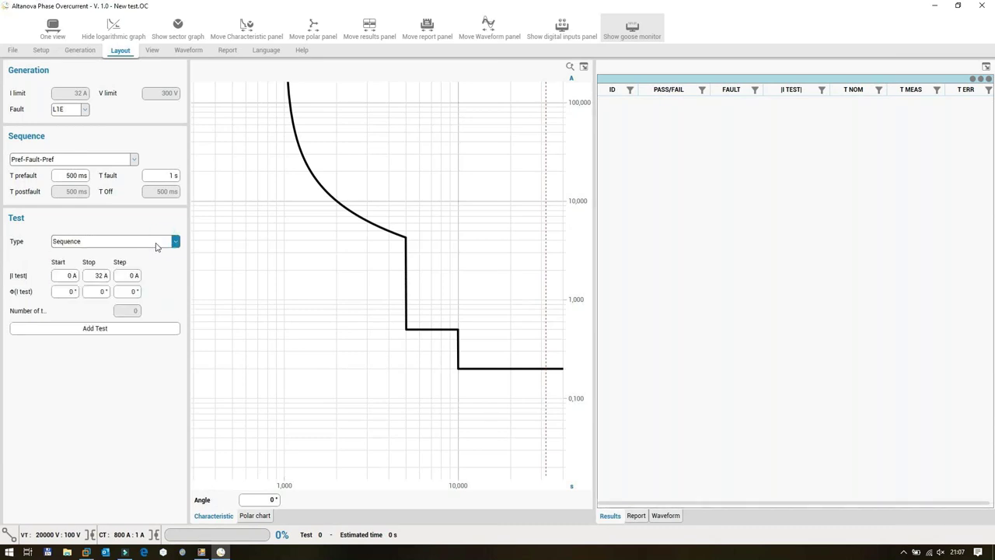
pyautogui.click(155, 243)
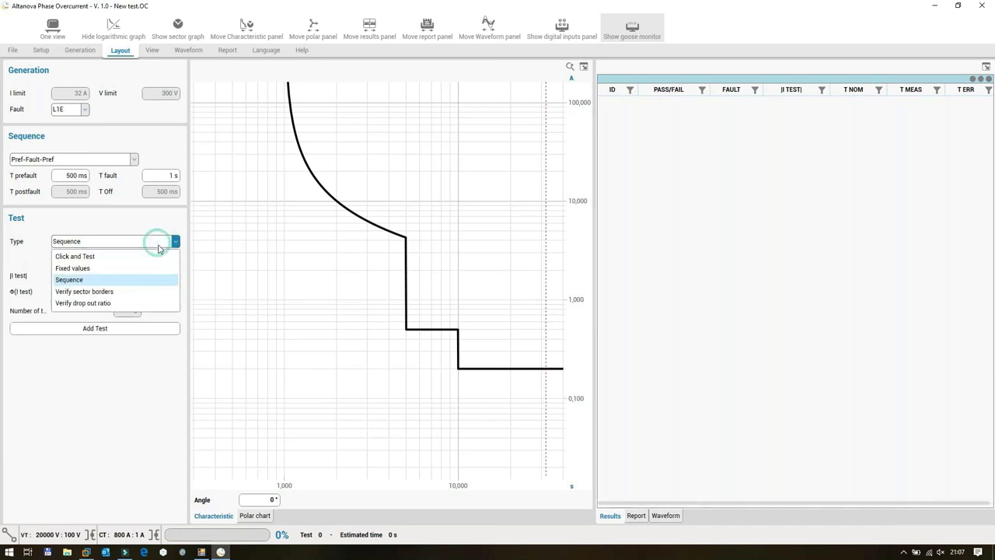
pyautogui.click(158, 292)
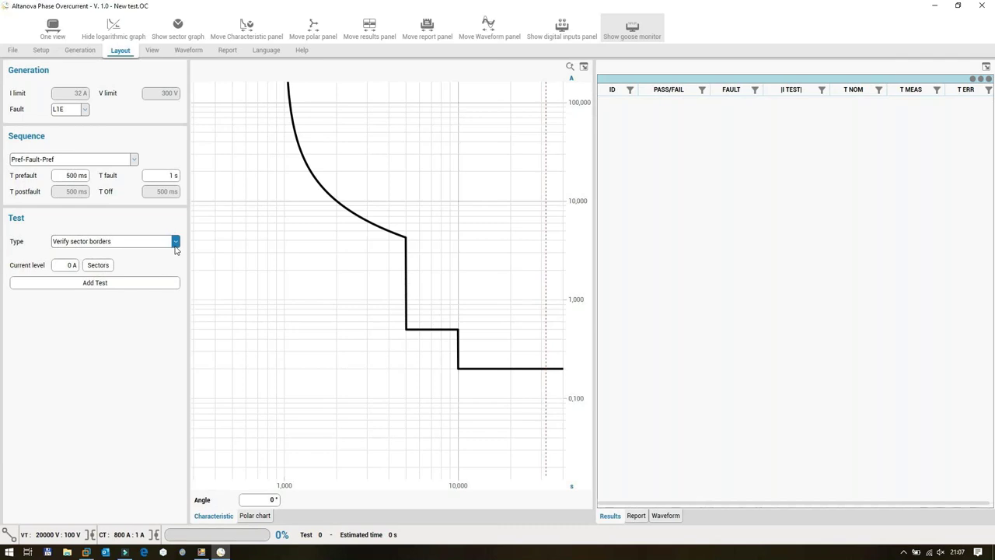
pyautogui.click(175, 243)
pyautogui.click(151, 301)
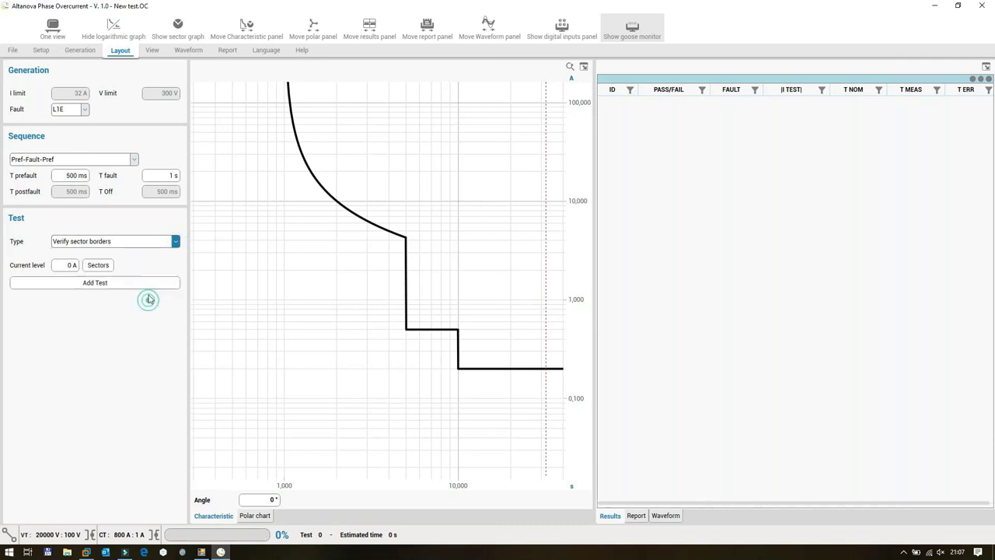
pyautogui.click(174, 243)
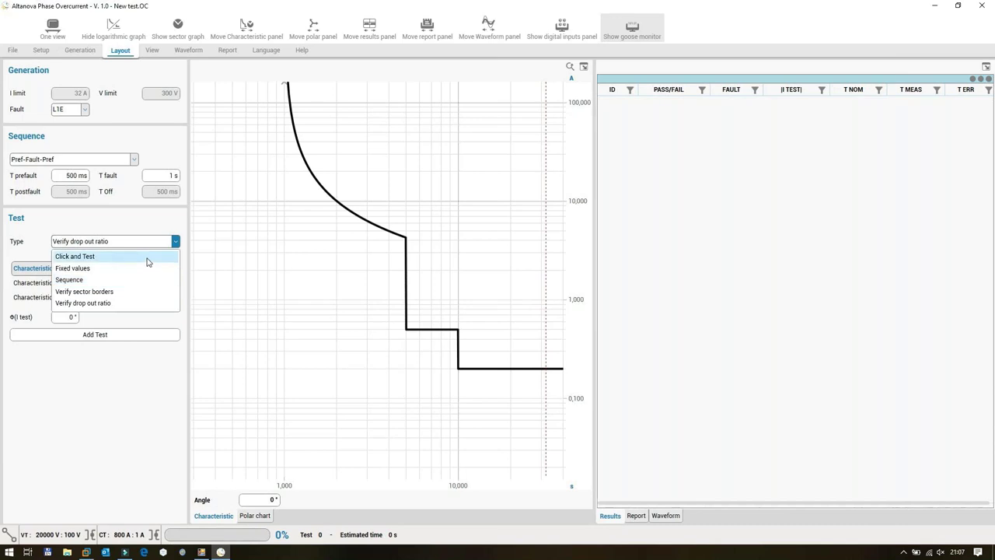
pyautogui.click(148, 259)
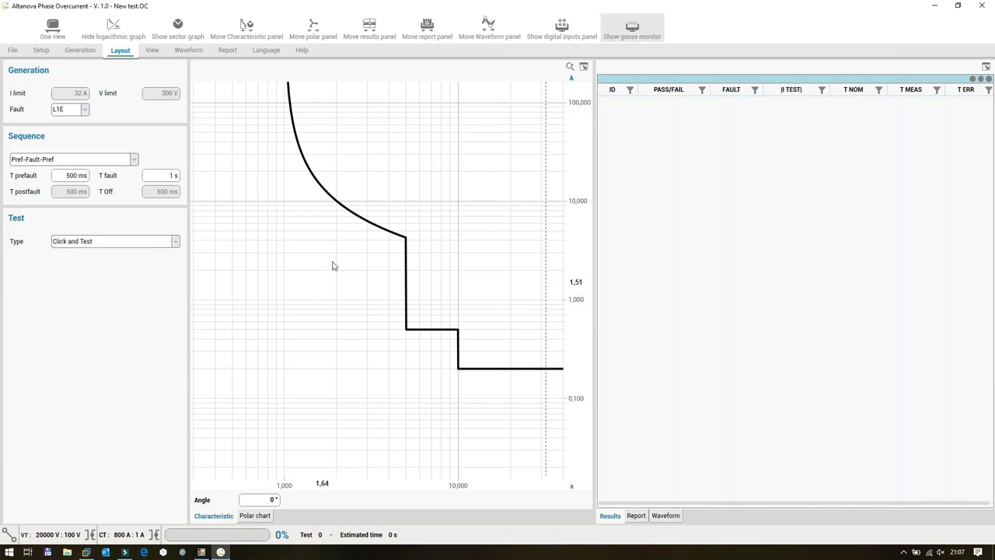
# - Run Click and Test points on the trip curve at about 2,34 A, 4,23 A and 5,61 A
pyautogui.click(346, 210)
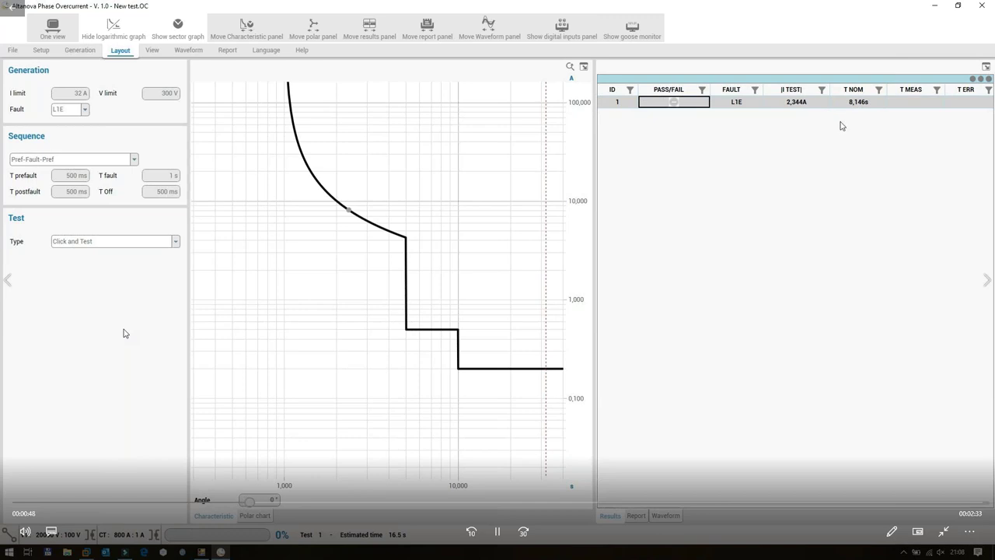
pyautogui.click(394, 231)
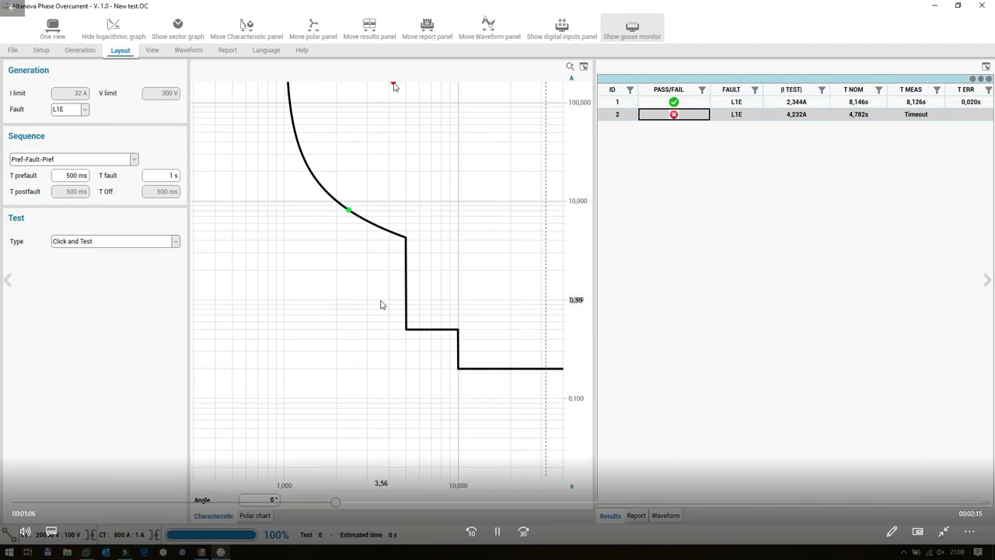
pyautogui.click(500, 531)
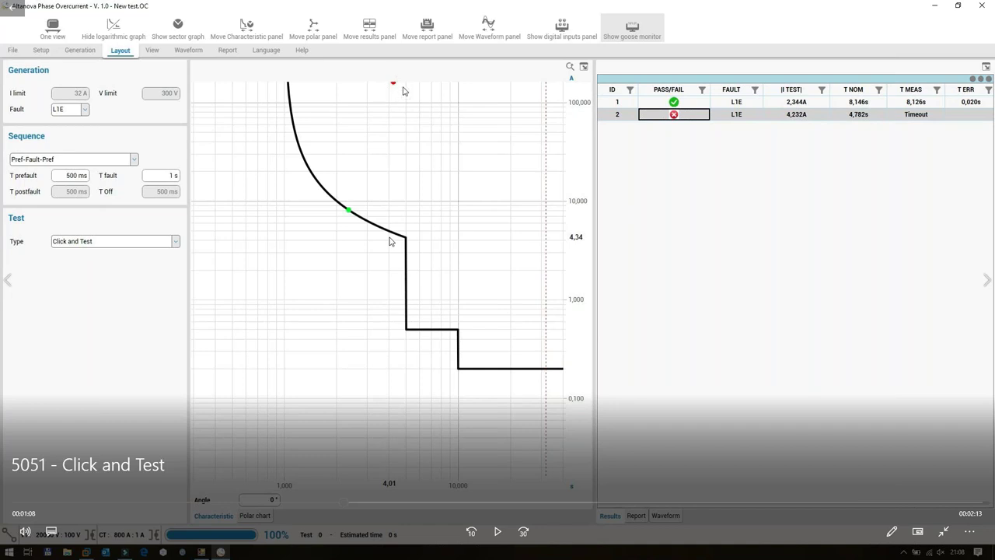
pyautogui.click(498, 531)
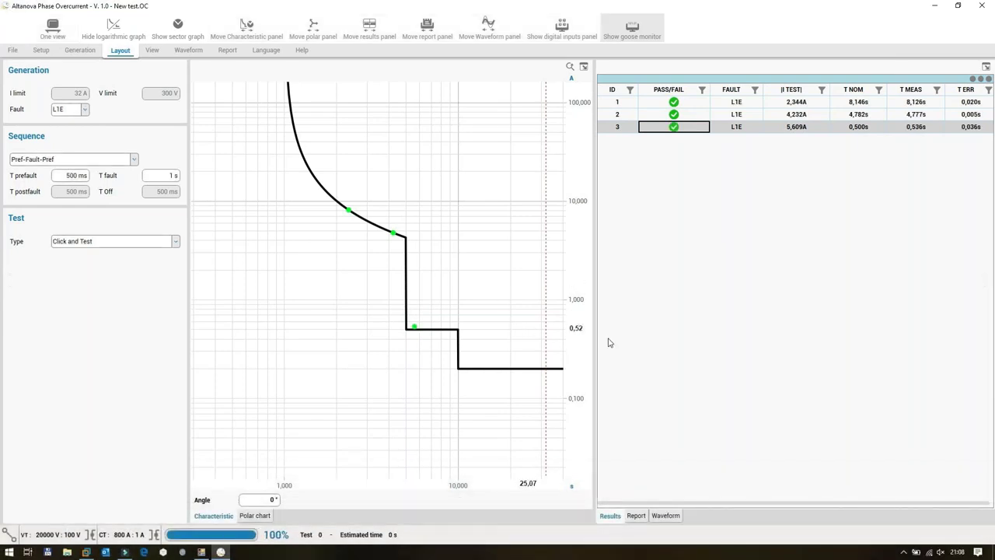
# - Detach the results table into its own window, and move and resize it clear of the tested curve points
pyautogui.click(986, 68)
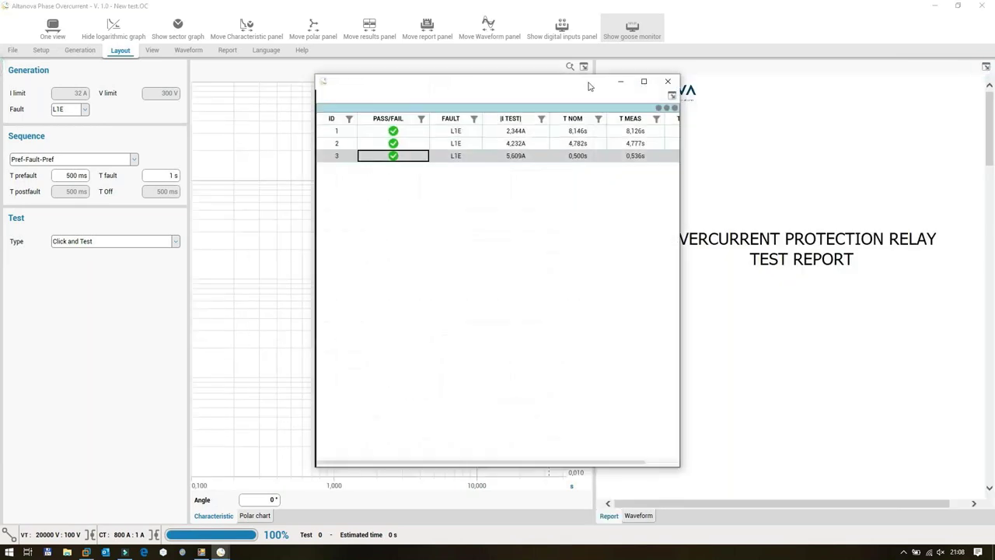
pyautogui.moveTo(587, 87); pyautogui.dragTo(362, 168)
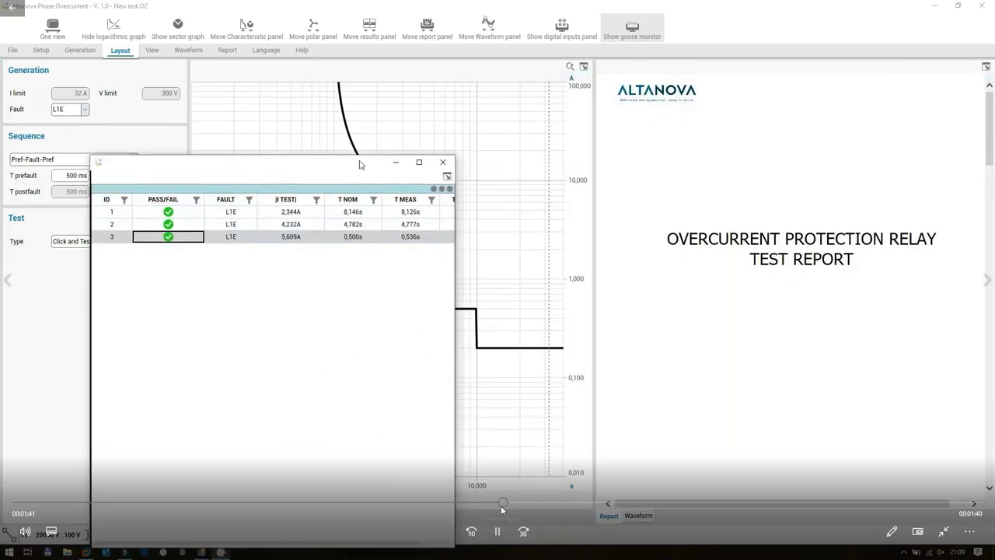
pyautogui.press('space')
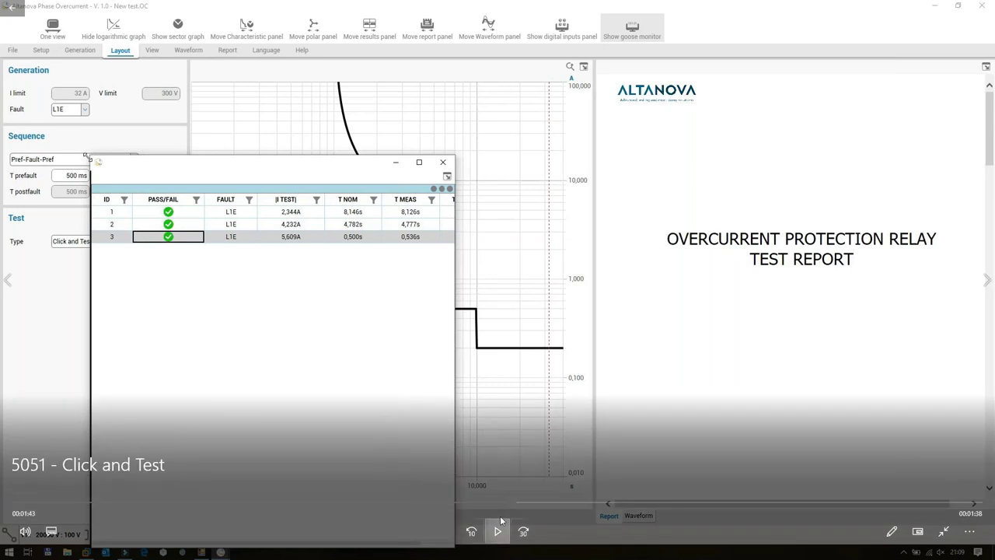
pyautogui.click(492, 538)
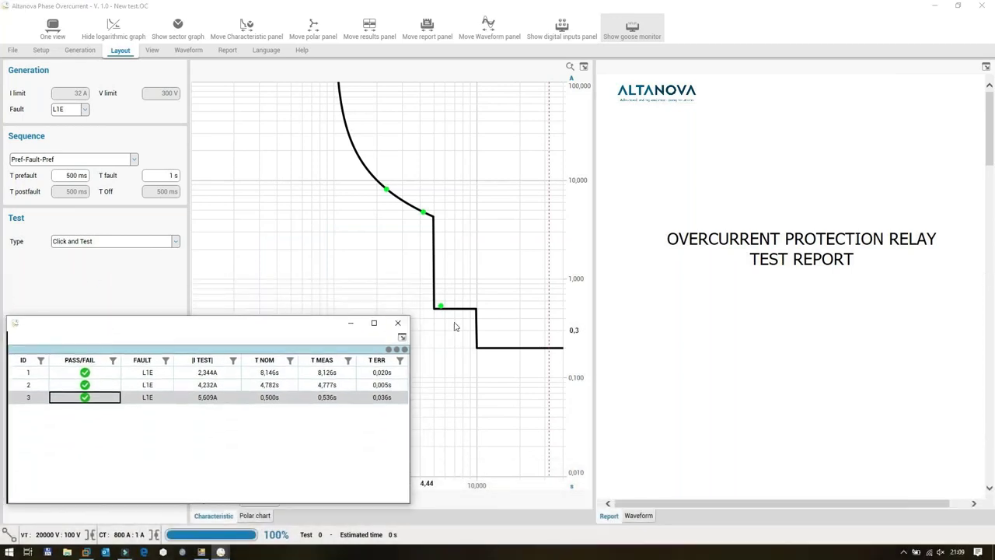
# - Display the test waveforms and run a Click and Test point at about 7,27 A on the curve
pyautogui.click(633, 516)
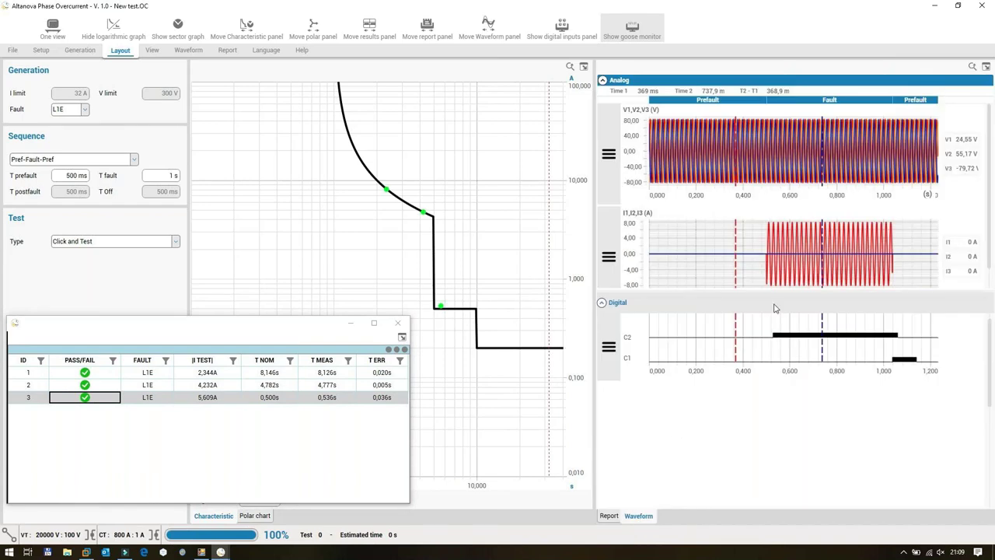
pyautogui.click(499, 533)
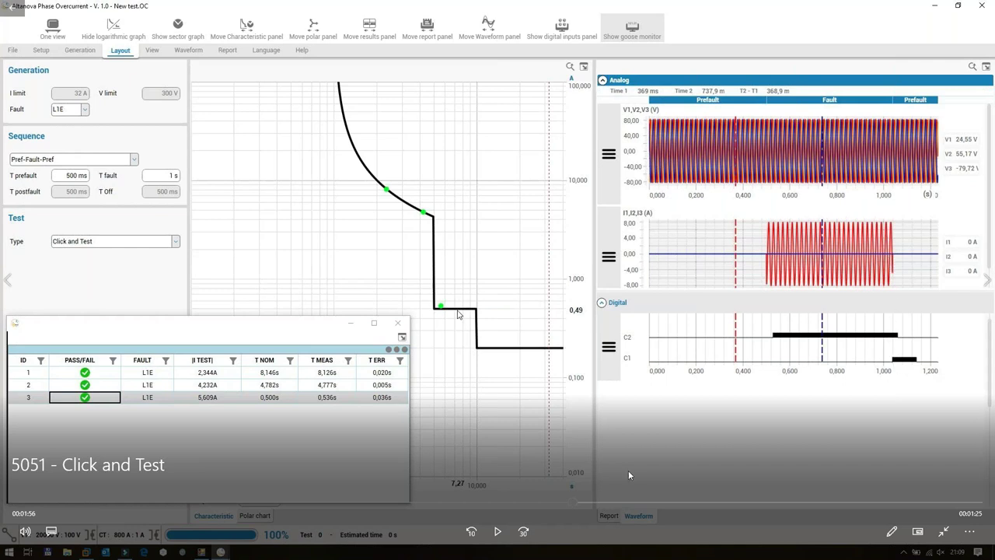
pyautogui.click(498, 531)
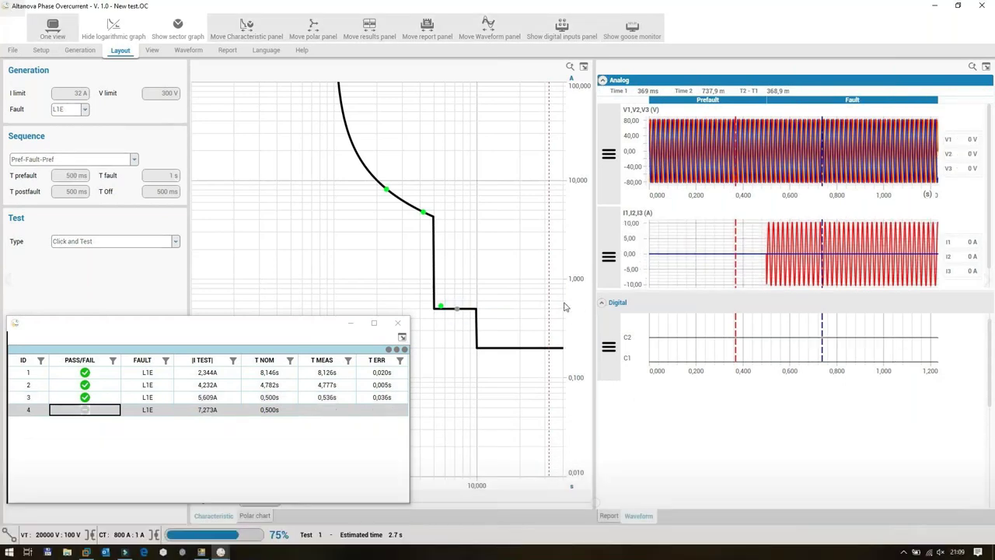
# - Pause the video, rewind it to about 00:02:02 and replay the 7,27 A test with its waveforms
pyautogui.moveTo(428, 495)
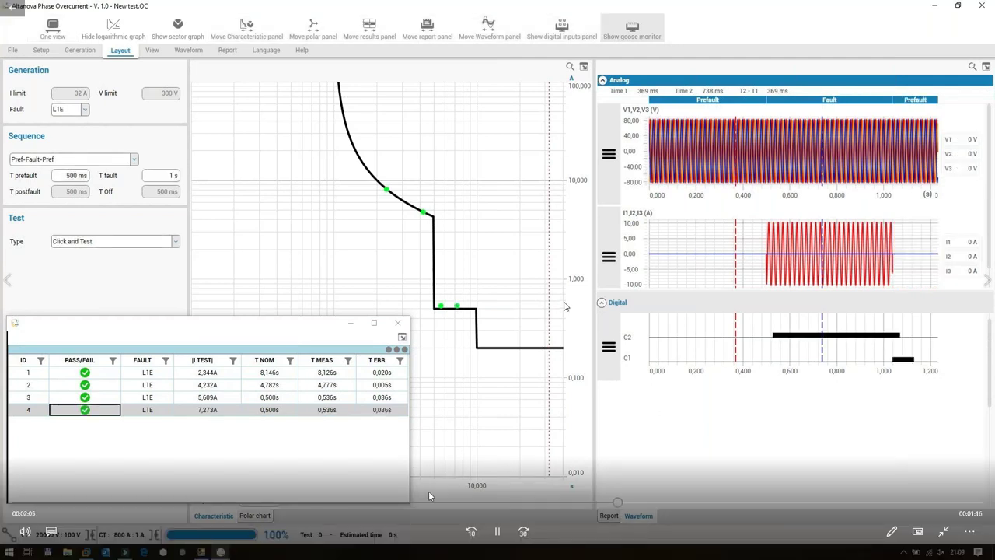
pyautogui.click(497, 531)
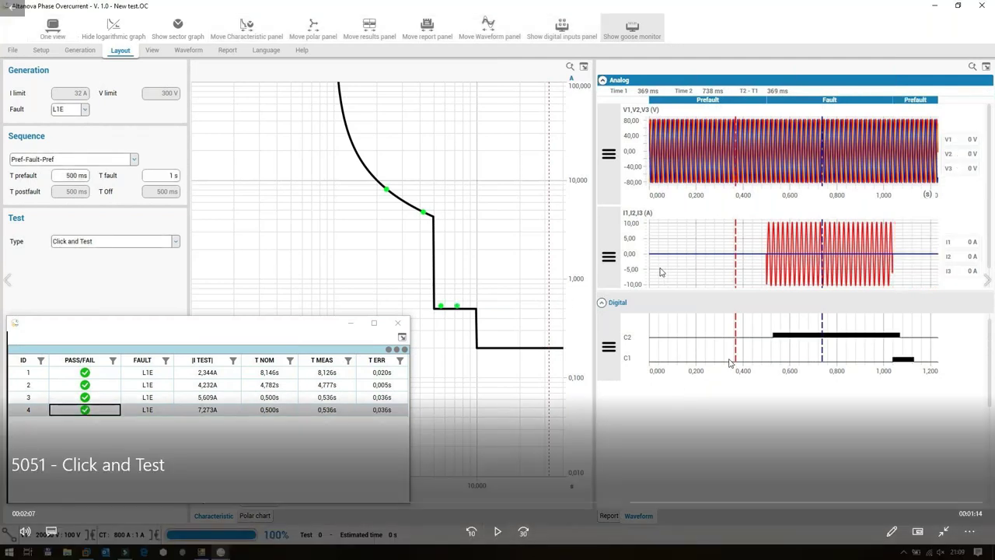
pyautogui.click(612, 502)
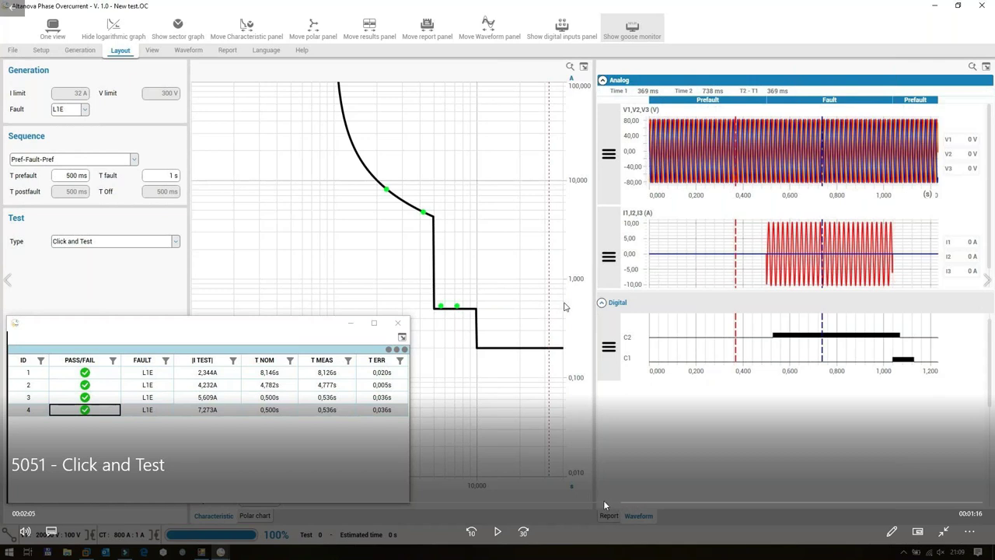
pyautogui.click(604, 500)
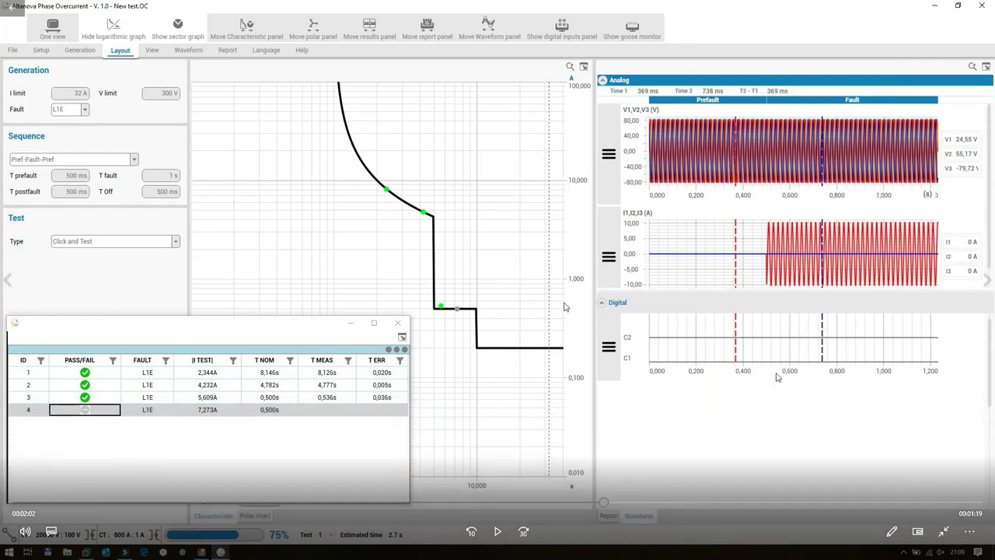
pyautogui.click(533, 483)
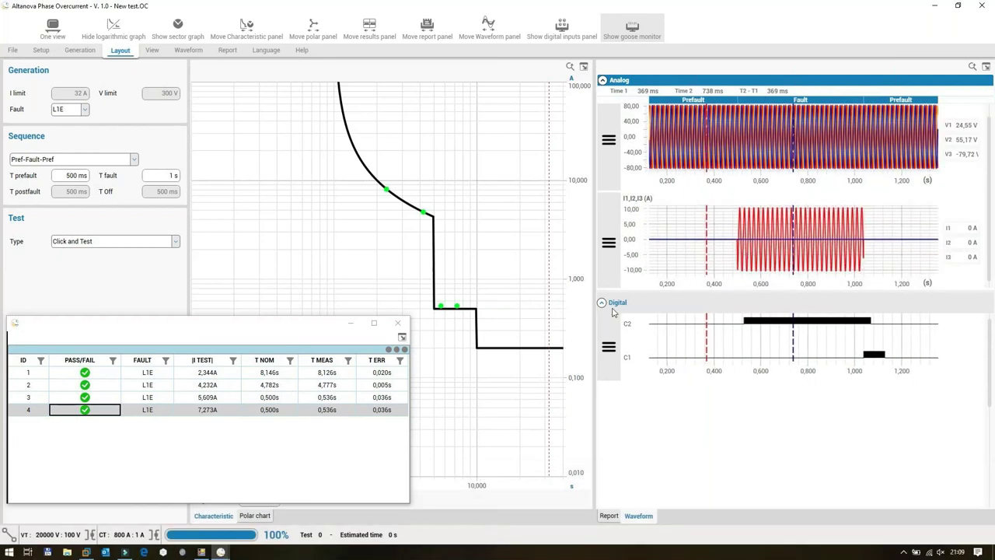
# - Zoom in on the waveforms around the fault's end, auto-scale the time axis and move the first time cursor to about 554 ms
pyautogui.moveTo(878, 210); pyautogui.dragTo(842, 274)
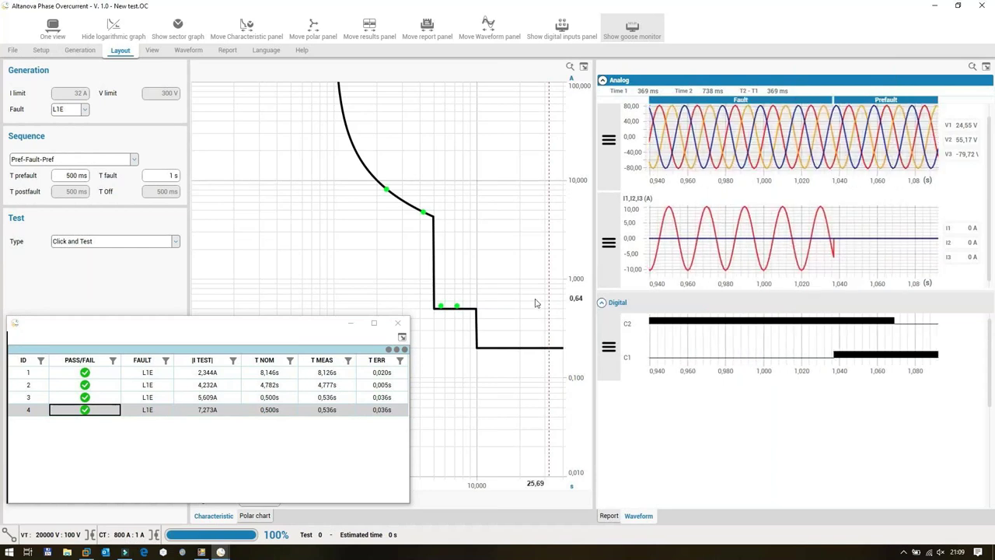
pyautogui.click(609, 242)
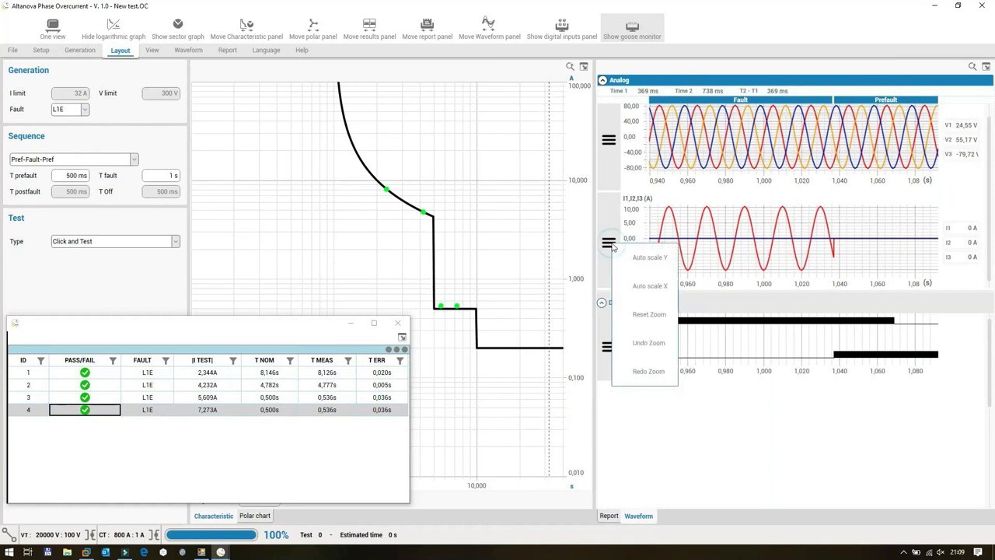
pyautogui.click(636, 286)
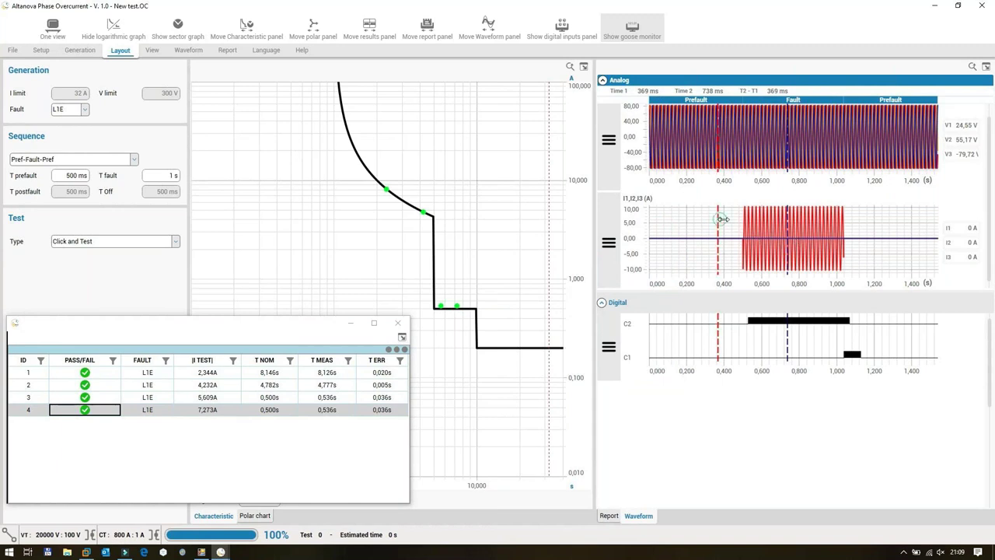
pyautogui.click(753, 225)
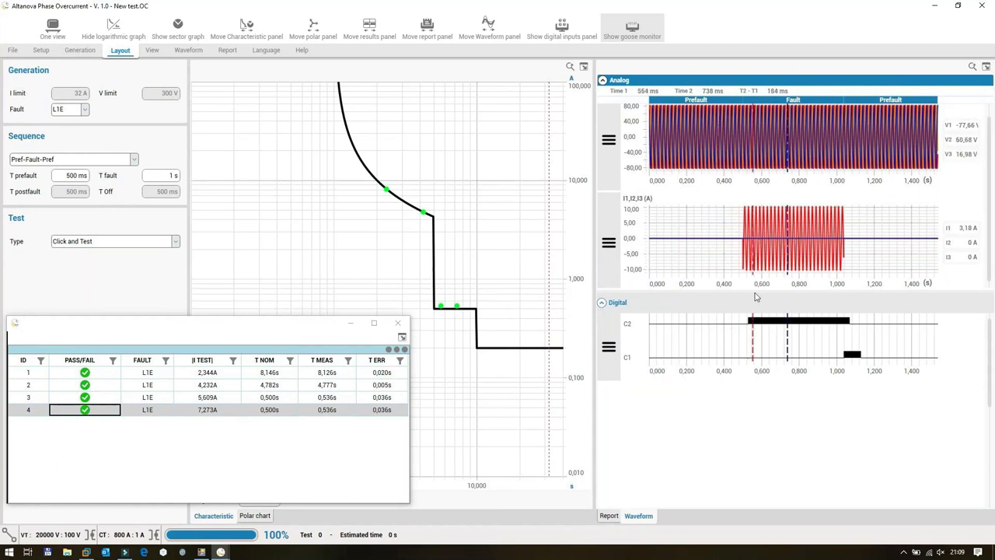
# - Run a Click and Test point at about 11,33 A and place the time cursors at the C2 and C1 activations, about 528 ms and 729 ms
pyautogui.click(484, 329)
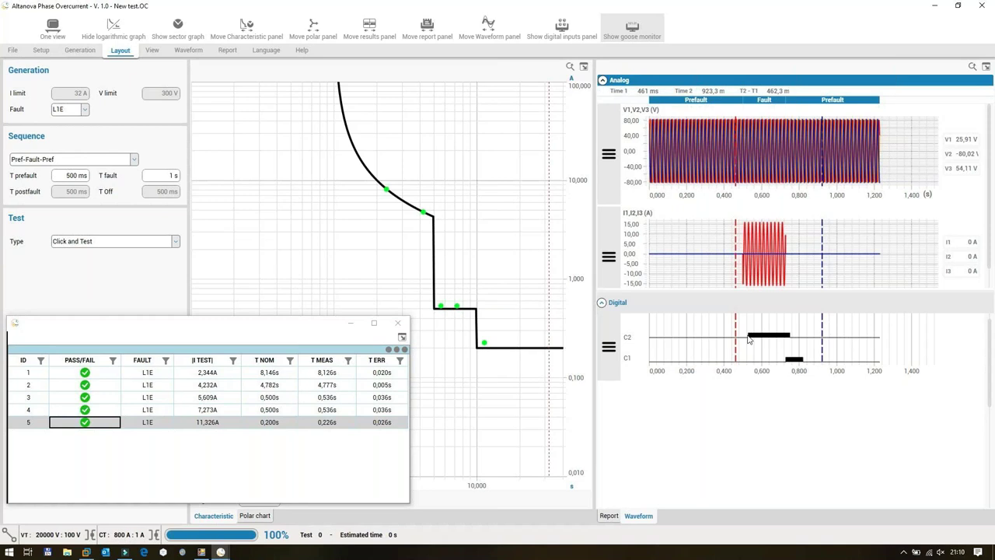
pyautogui.moveTo(739, 325); pyautogui.dragTo(793, 356)
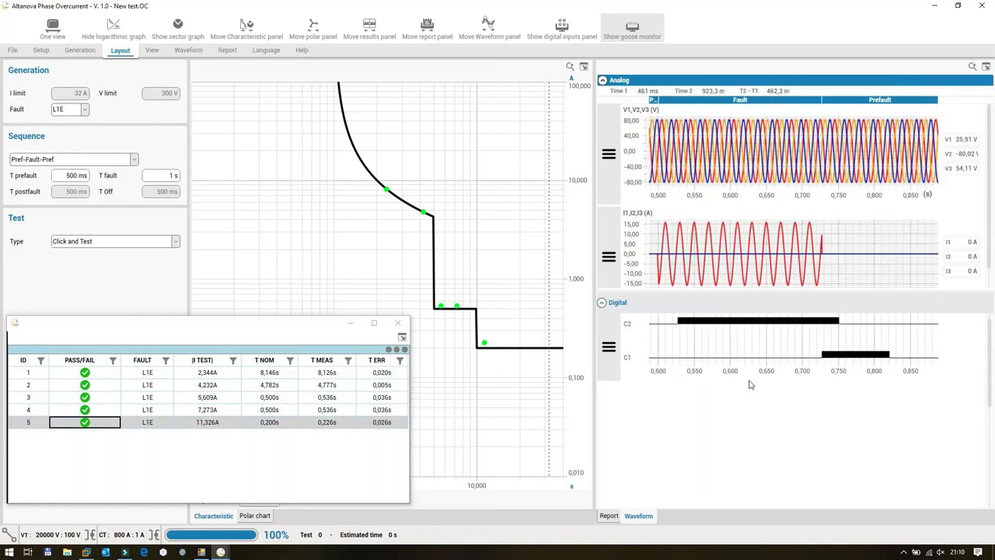
pyautogui.scroll(-1, 753, 355)
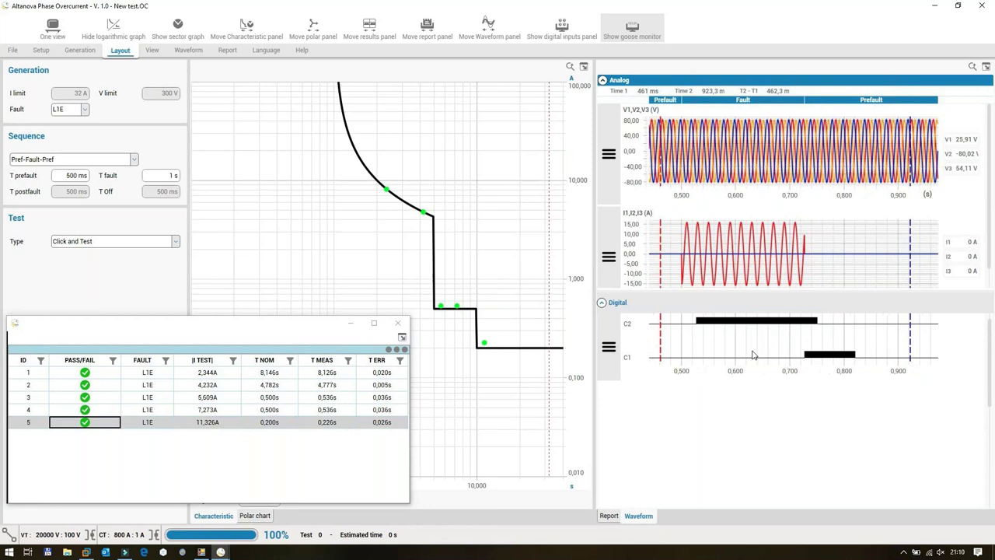
pyautogui.click(697, 326)
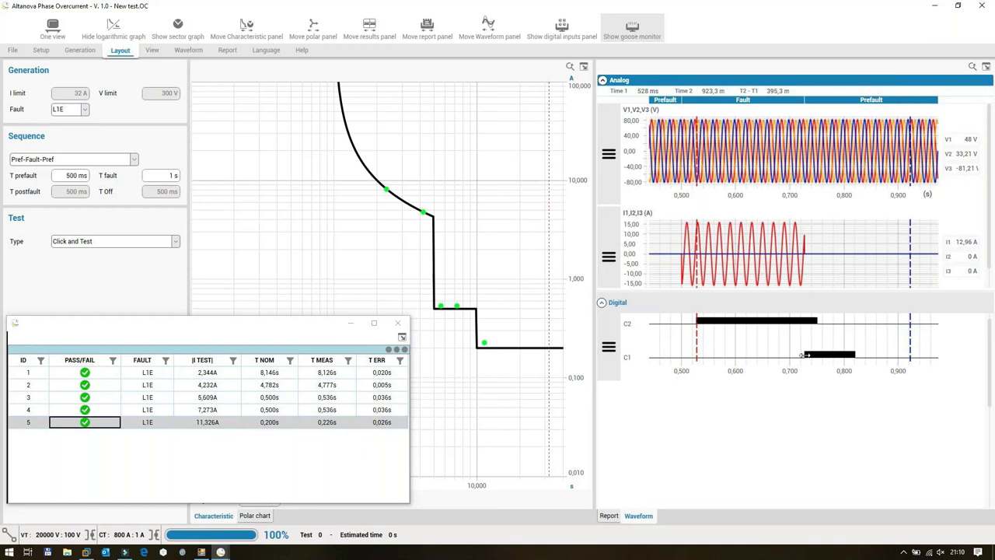
pyautogui.click(805, 355)
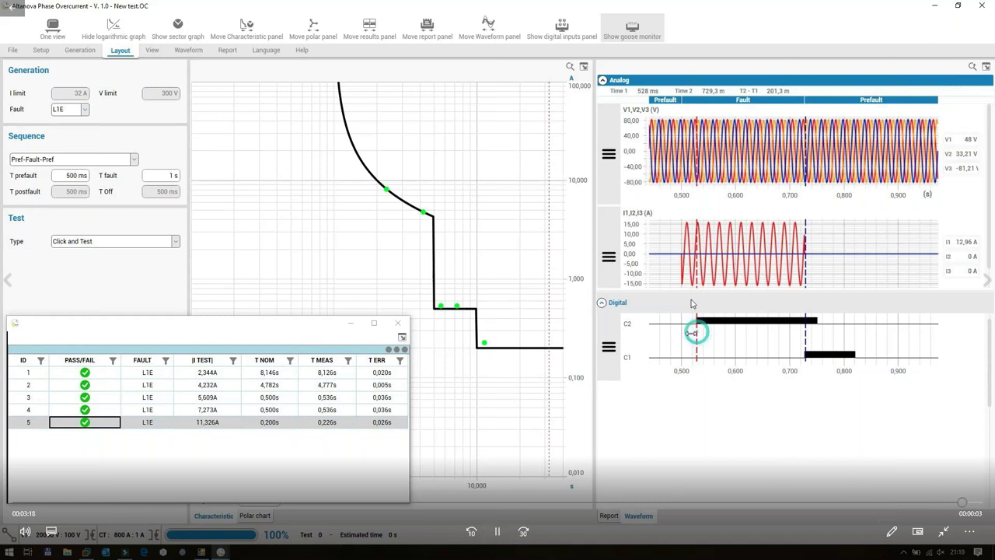
# - Pause and resume the demo video, close it and minimize the video folder to return to Altanova Phase Overcurrent
pyautogui.click(497, 532)
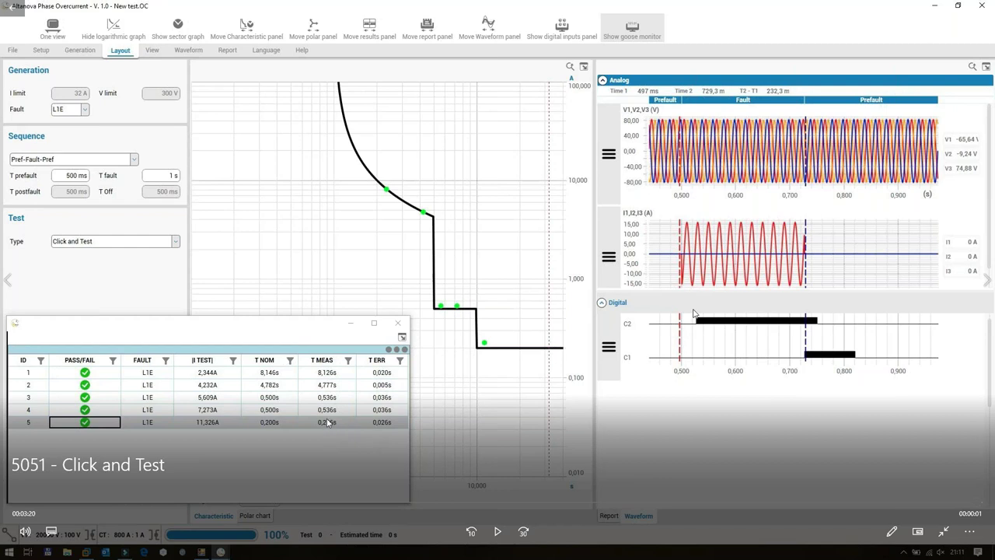
pyautogui.click(499, 533)
pyautogui.click(982, 6)
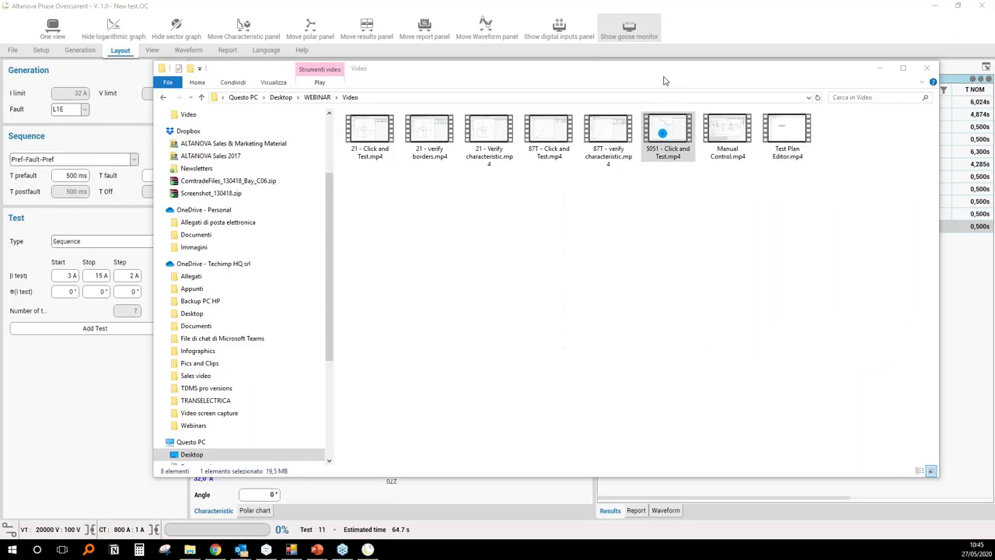
pyautogui.click(879, 68)
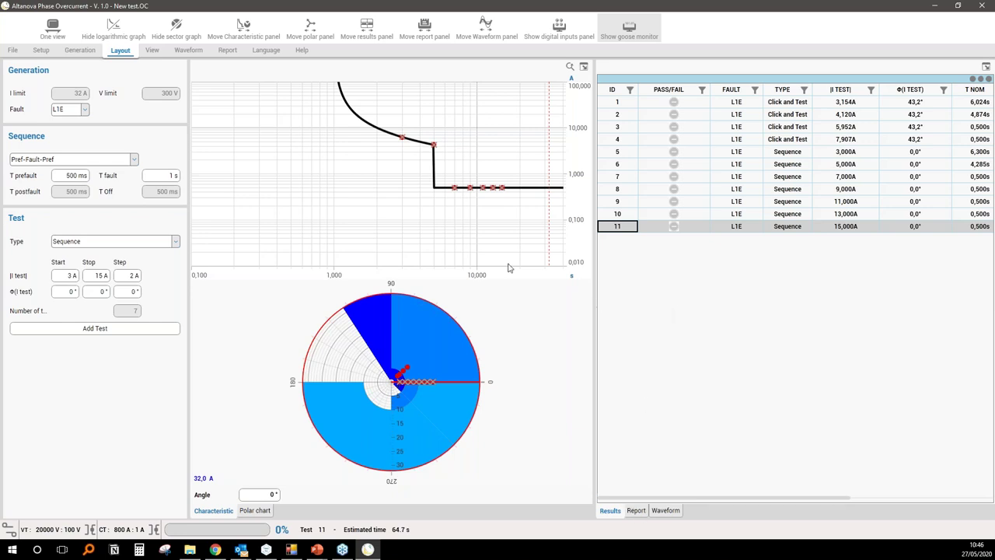
# - Examine the overcurrent test report from its cover through the relay settings to the test values and accepted times
pyautogui.click(636, 511)
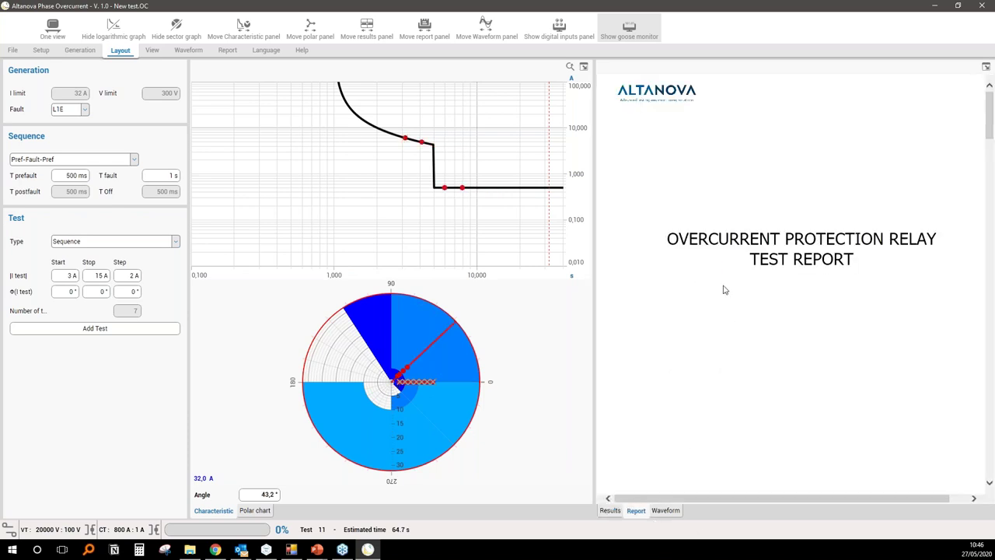
pyautogui.scroll(-10, 723, 288)
pyautogui.scroll(-2, 723, 288)
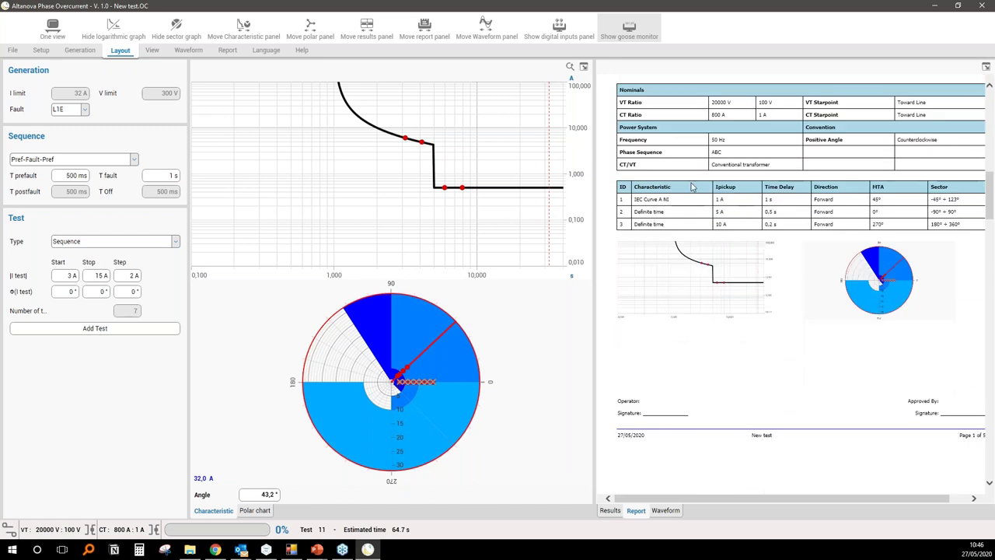
pyautogui.scroll(-5, 719, 270)
pyautogui.scroll(-10, 719, 270)
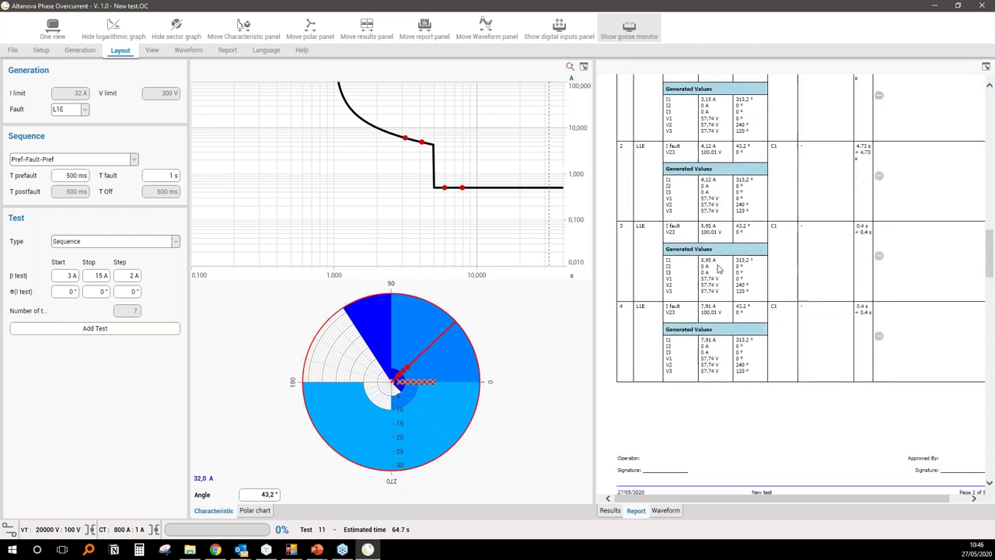
pyautogui.scroll(-3, 719, 269)
pyautogui.scroll(5, 721, 267)
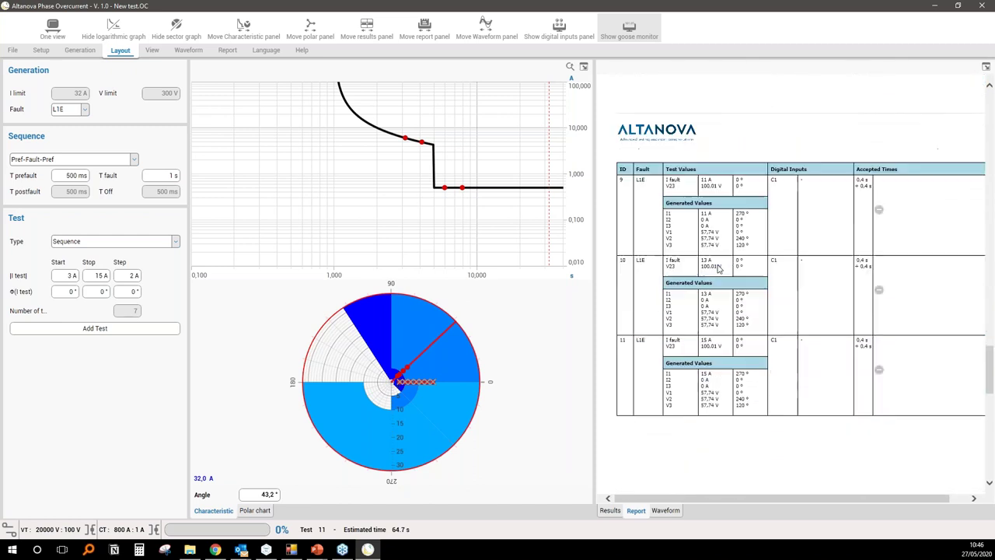
pyautogui.scroll(-5, 722, 266)
pyautogui.scroll(3, 723, 264)
pyautogui.scroll(12, 723, 264)
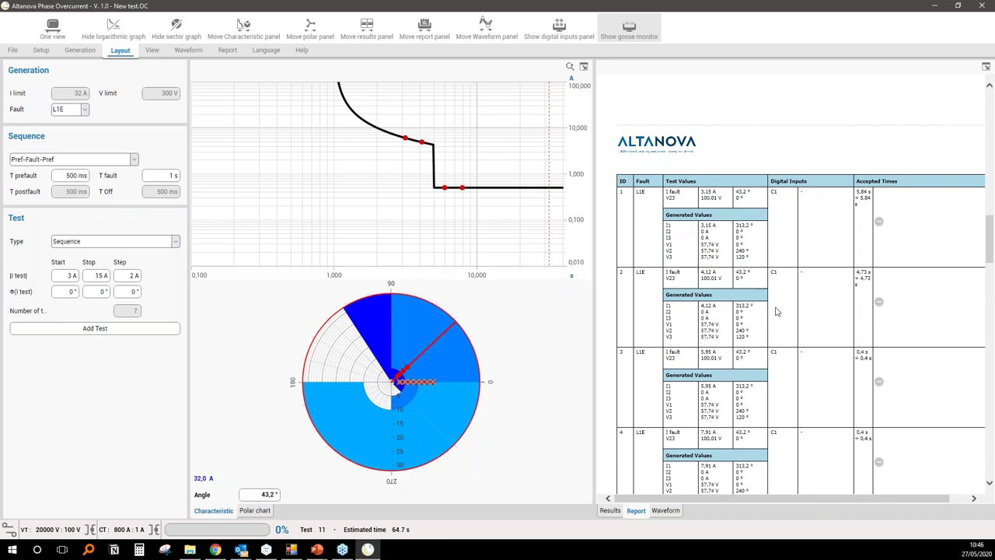
pyautogui.scroll(-1, 783, 332)
pyautogui.scroll(-10, 787, 340)
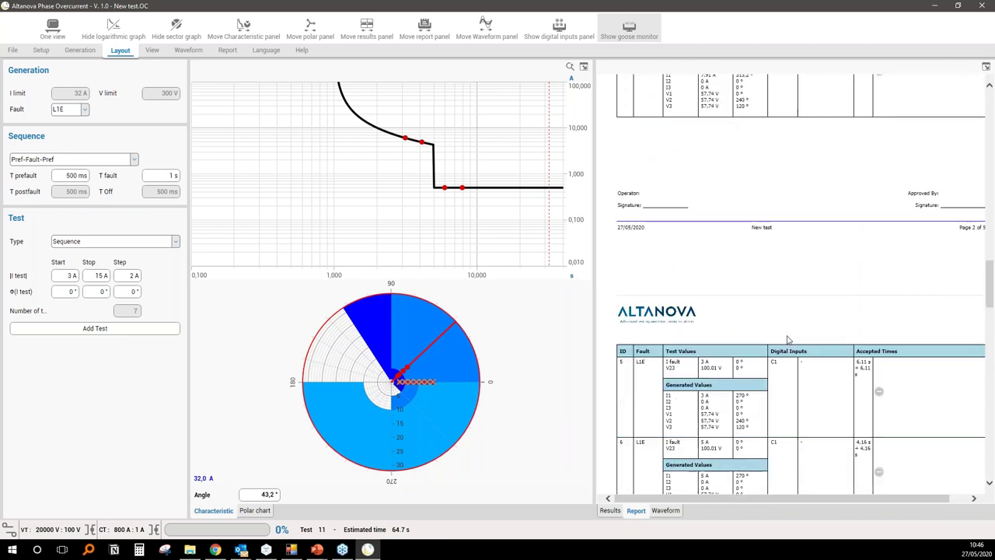
pyautogui.scroll(-5, 787, 339)
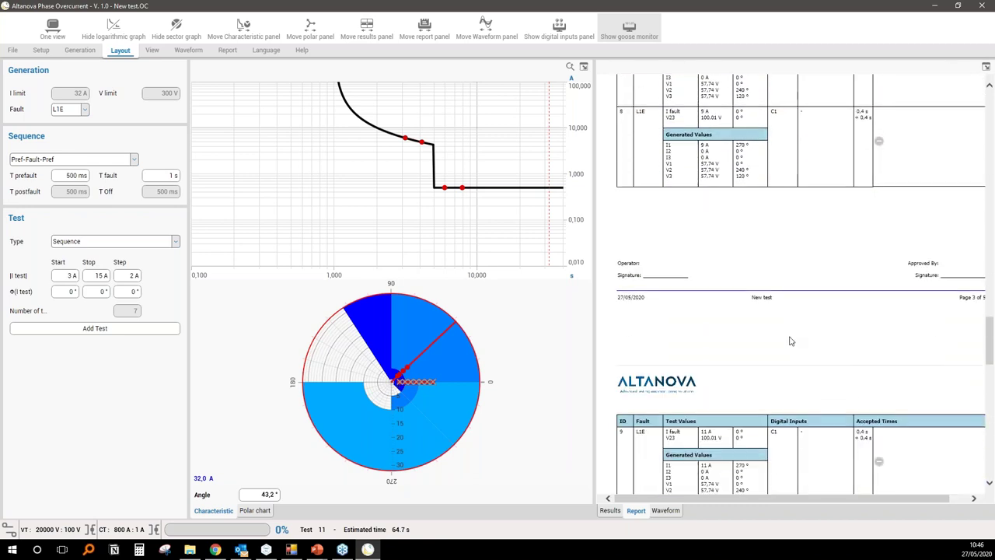
pyautogui.scroll(4, 789, 338)
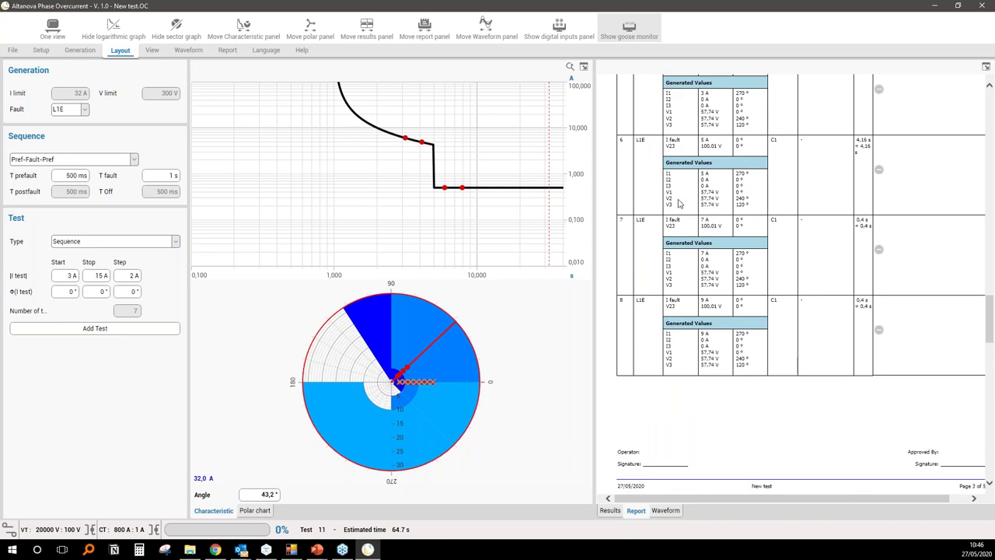
pyautogui.scroll(10, 727, 253)
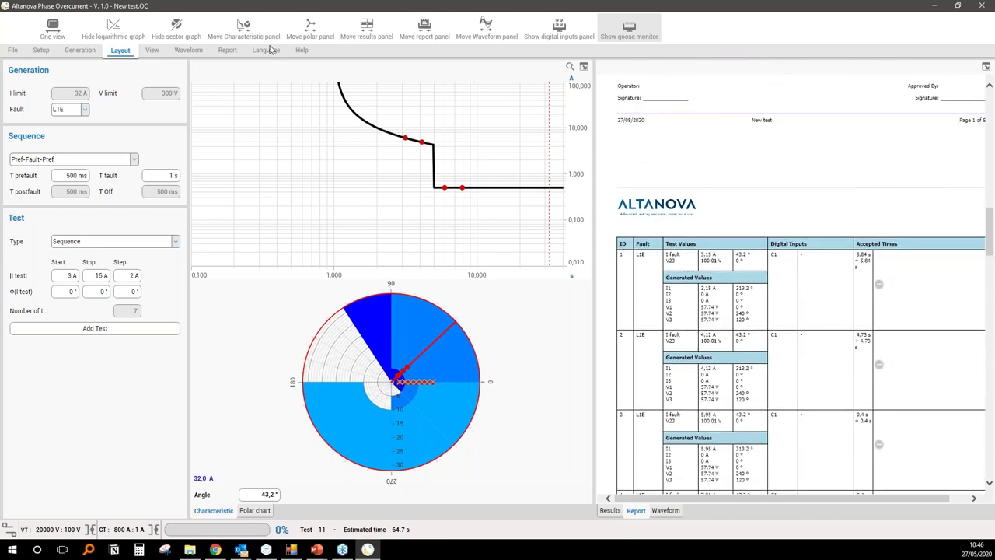
# - Exclude Generated Values, Relay Settings, Cover and Notes from the report's print options and redisplay the compact report
pyautogui.click(228, 52)
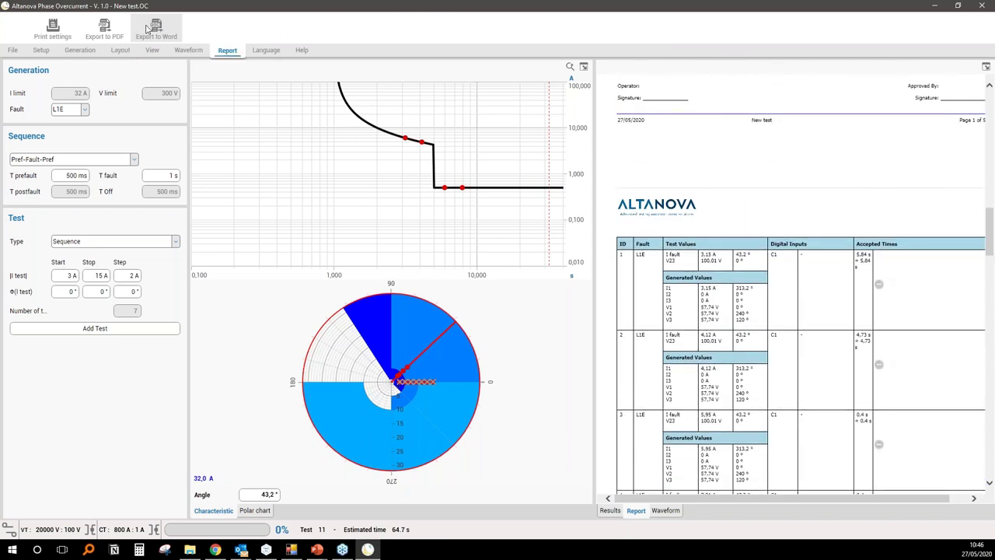
pyautogui.click(54, 31)
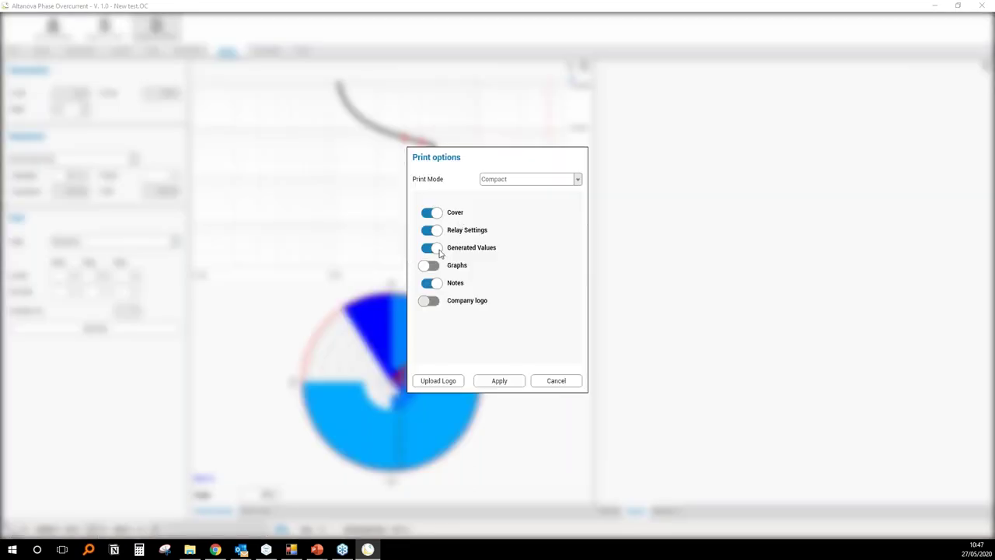
pyautogui.click(439, 251)
pyautogui.click(439, 230)
pyautogui.click(434, 213)
pyautogui.click(434, 284)
pyautogui.click(505, 380)
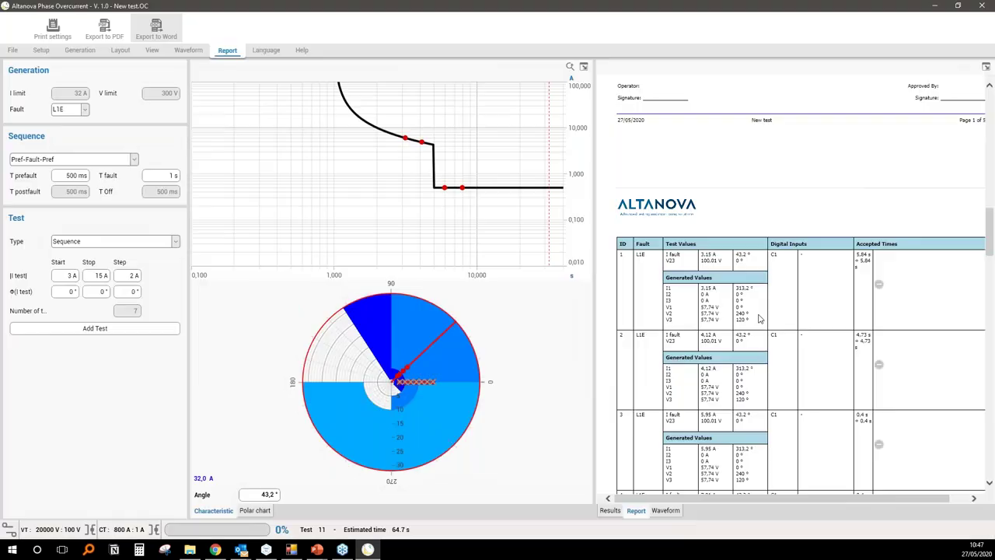
pyautogui.click(611, 510)
pyautogui.click(636, 510)
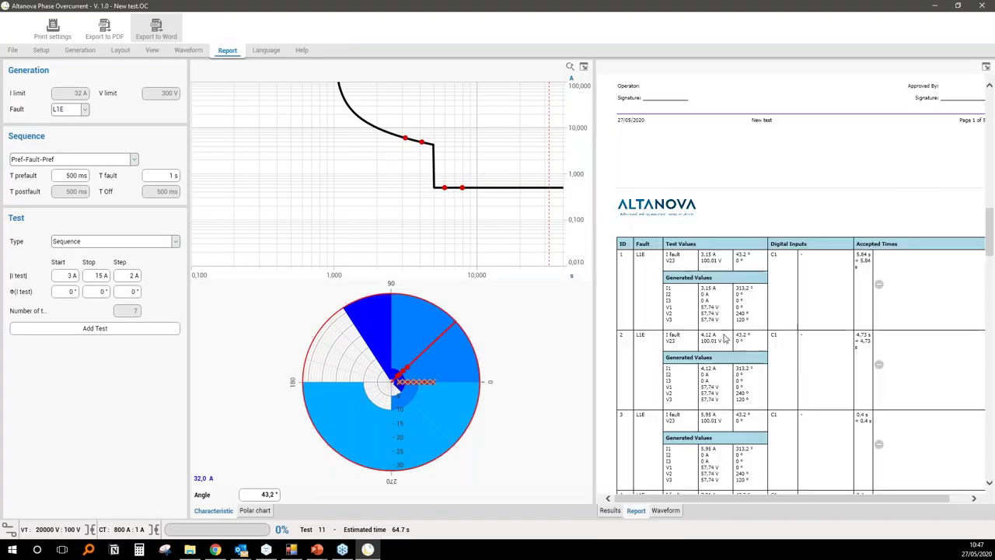
pyautogui.scroll(-3, 758, 335)
pyautogui.scroll(3, 766, 338)
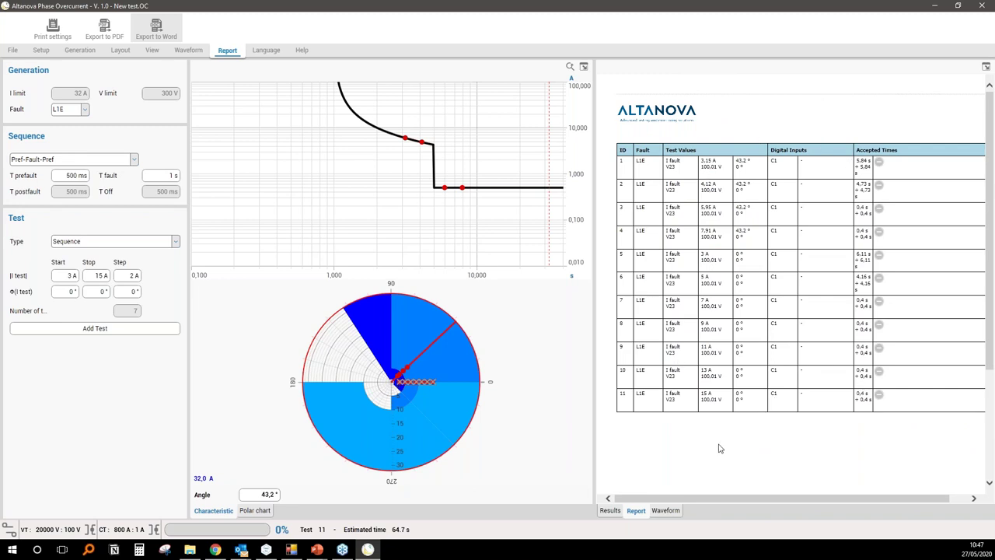
# - Include Relay Settings in the report's print options again, redisplay the report and look through its pages
pyautogui.click(55, 30)
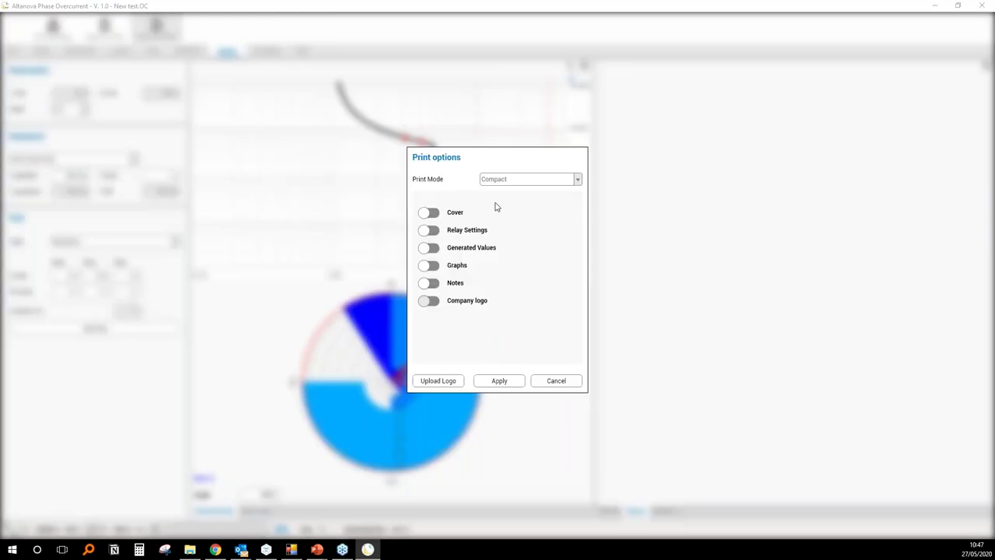
pyautogui.click(429, 231)
pyautogui.click(494, 384)
pyautogui.click(610, 510)
pyautogui.click(635, 510)
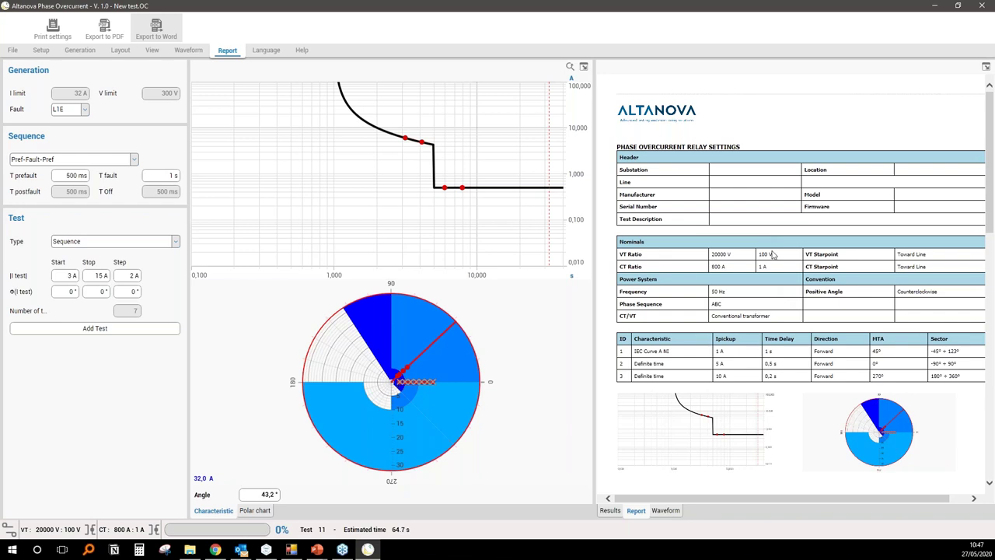
pyautogui.scroll(-15, 772, 255)
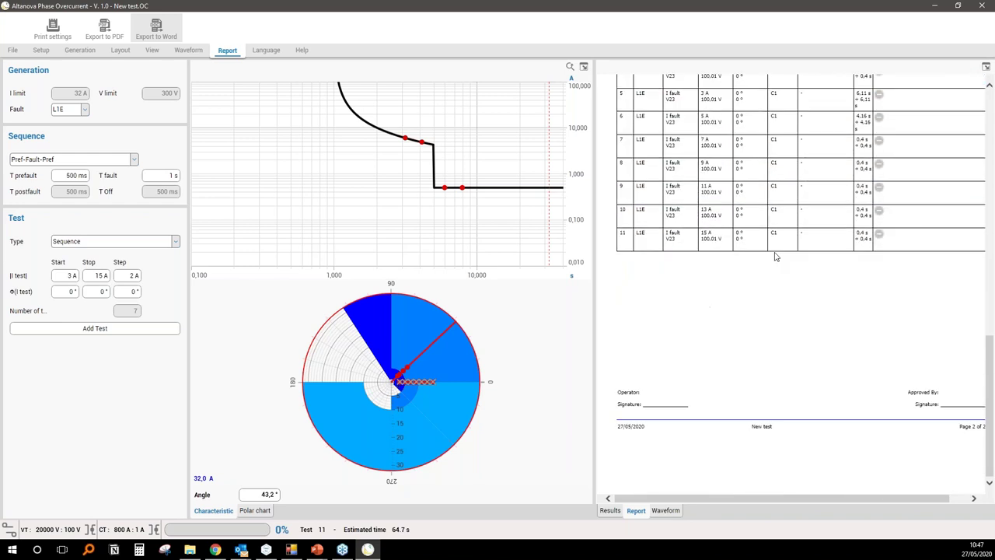
pyautogui.scroll(15, 774, 256)
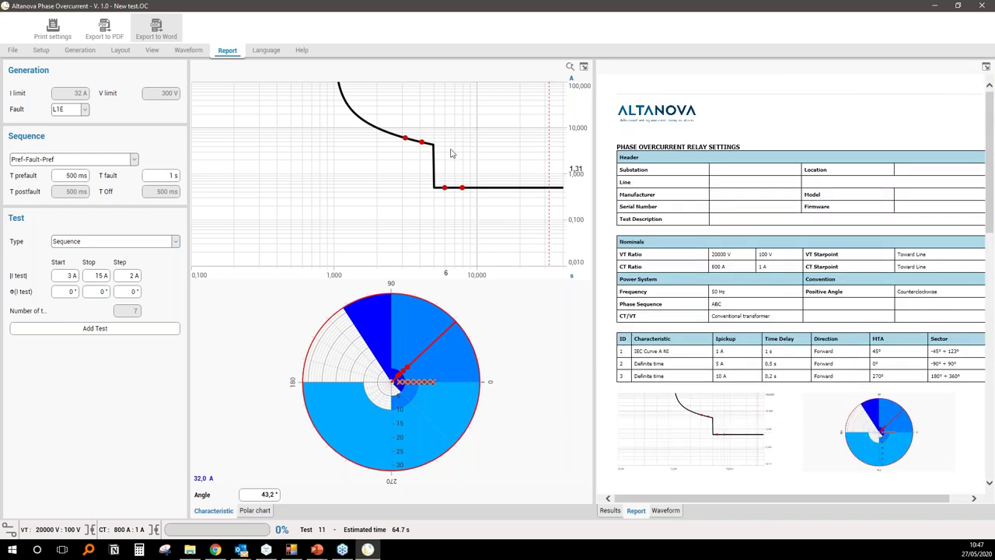
# - Export the report to PDF in the Desktop folder as "test" and review the exported file down to the test table
pyautogui.click(110, 31)
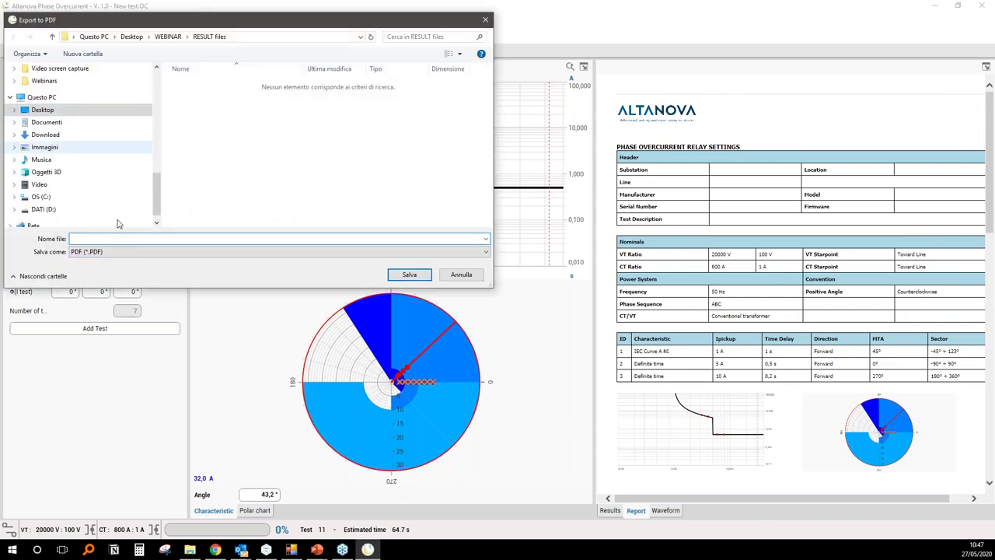
pyautogui.click(132, 36)
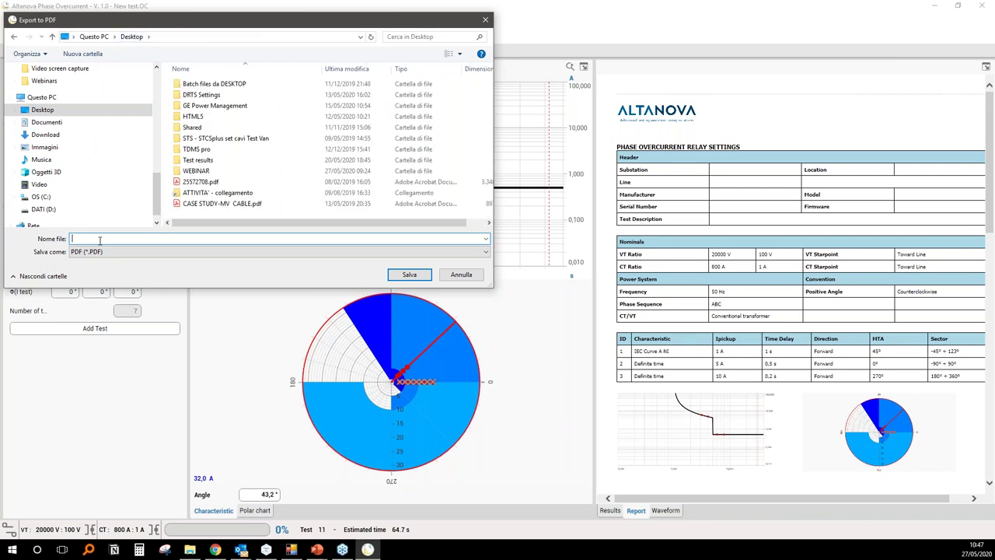
pyautogui.write('test')
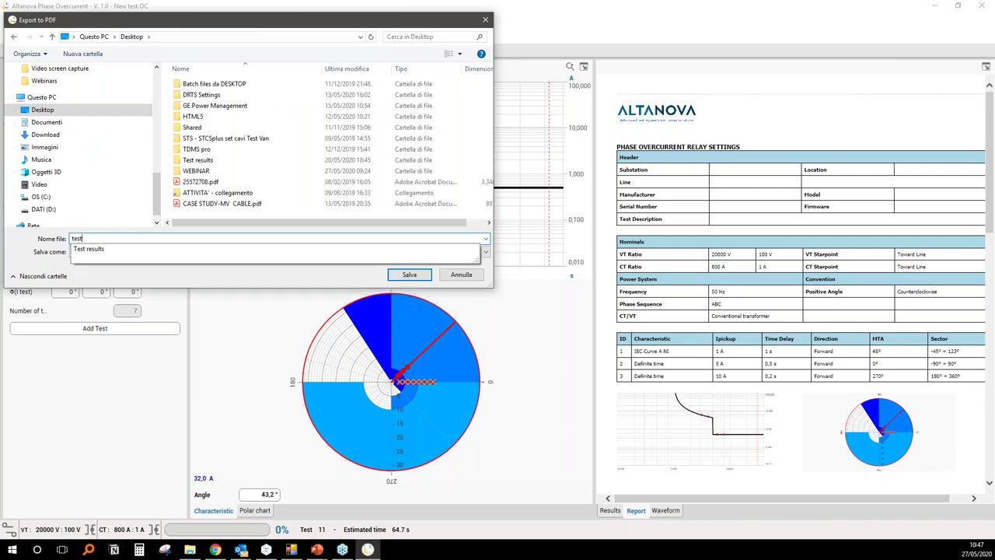
pyautogui.press('Return')
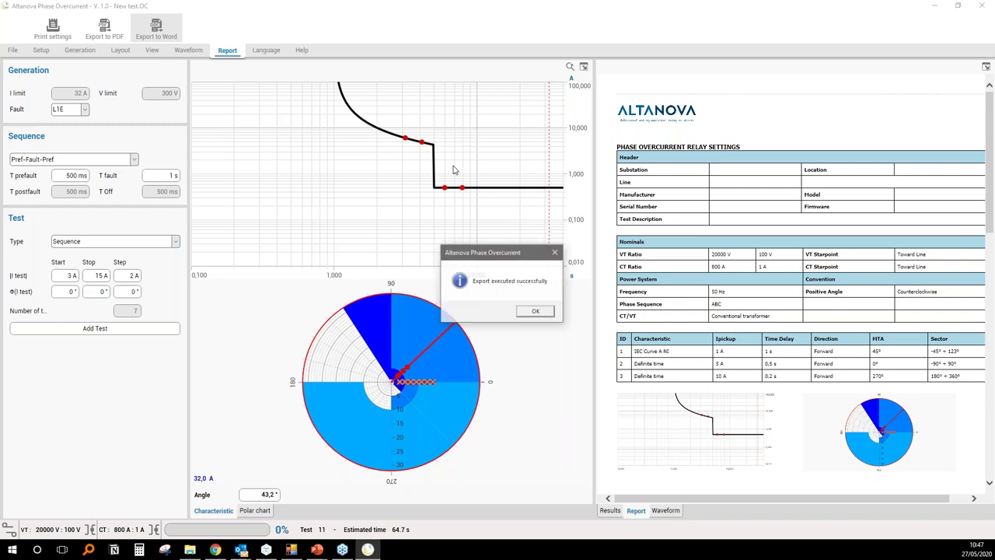
pyautogui.click(536, 311)
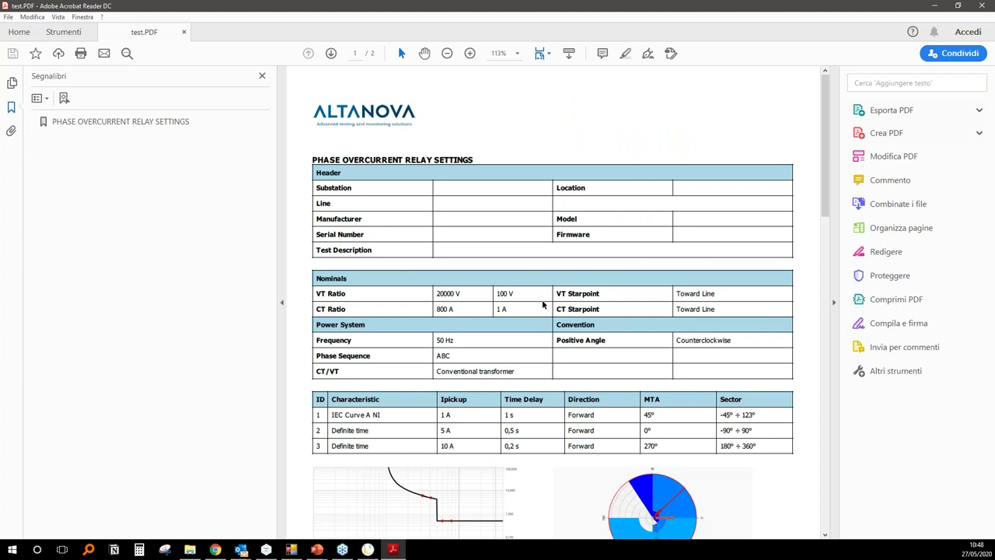
pyautogui.scroll(-7, 545, 308)
pyautogui.scroll(-14, 545, 308)
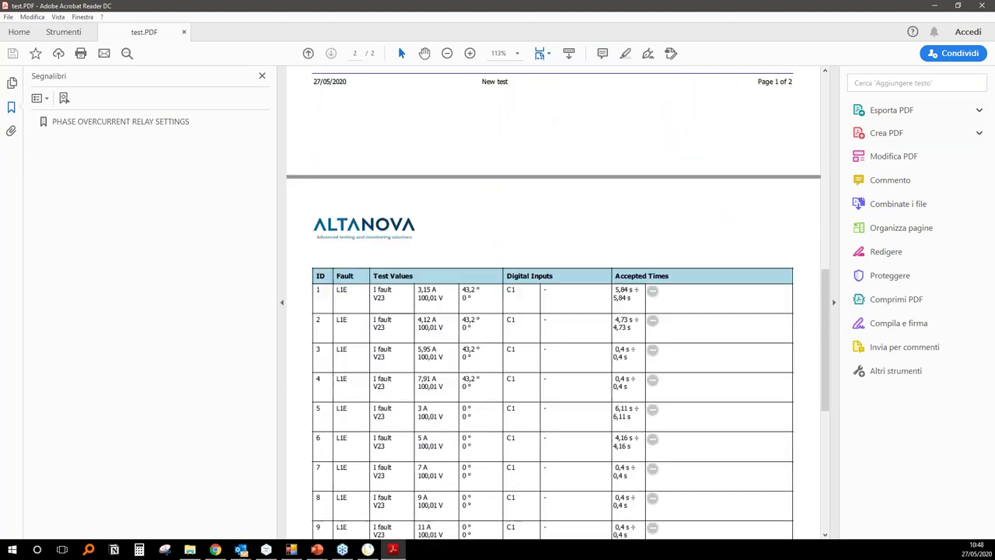
# - Examine the relay settings, signature area and test results table in the two-page exported PDF report
pyautogui.scroll(13, 549, 309)
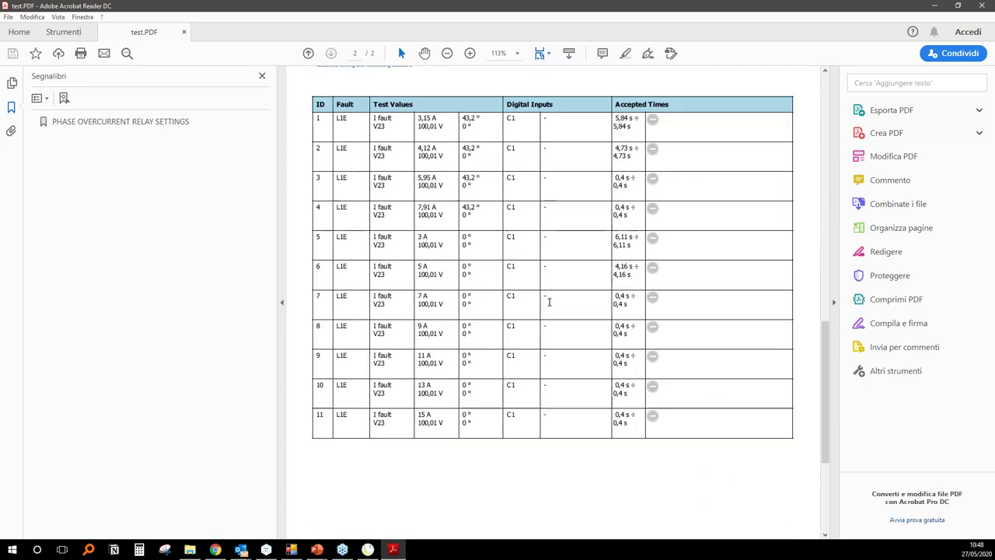
pyautogui.click(282, 302)
pyautogui.scroll(-1, 443, 367)
pyautogui.scroll(-15, 443, 367)
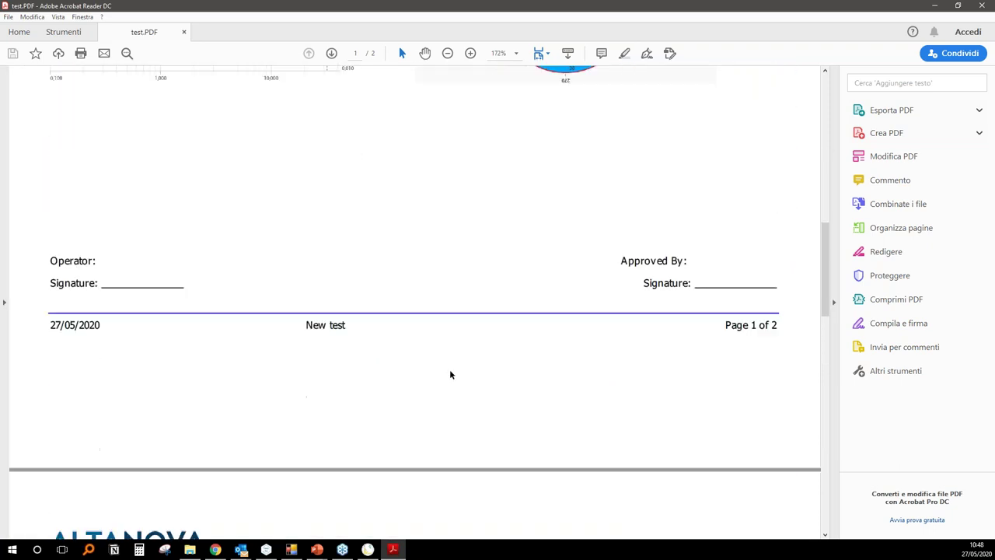
pyautogui.scroll(-2, 457, 380)
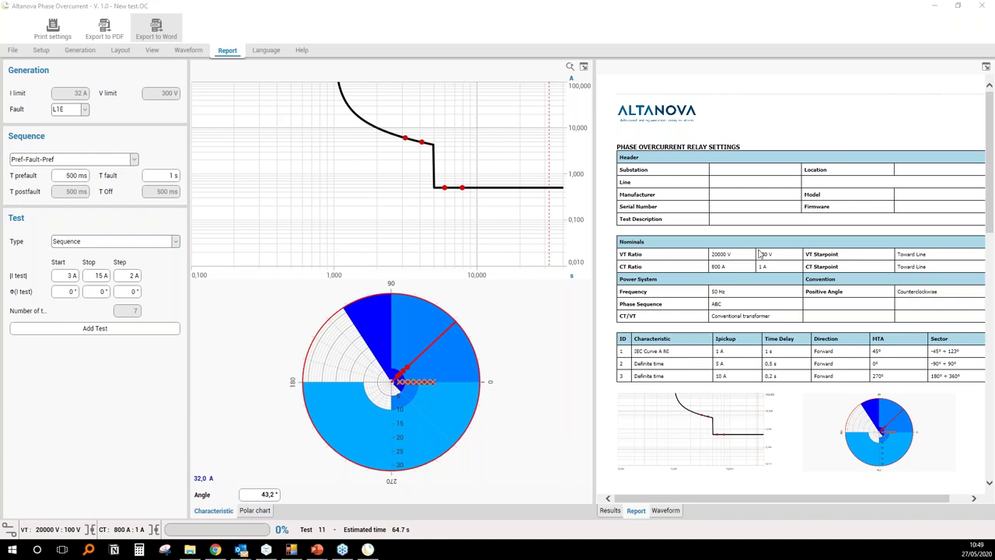
# - Leave Phase Overcurrent for the Manual Control module and set voltages V1, V2 and V3 to 230 V
pyautogui.click(983, 6)
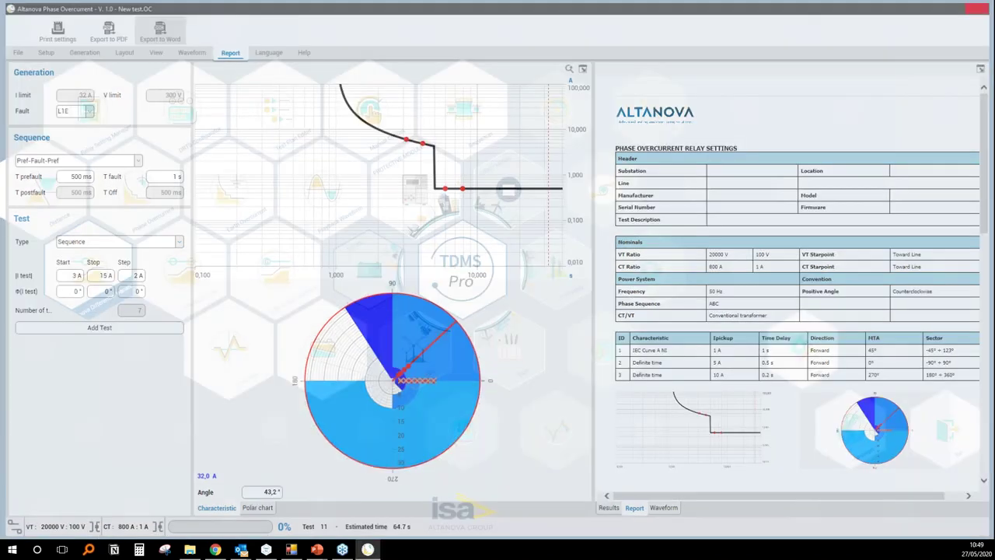
pyautogui.moveTo(424, 159)
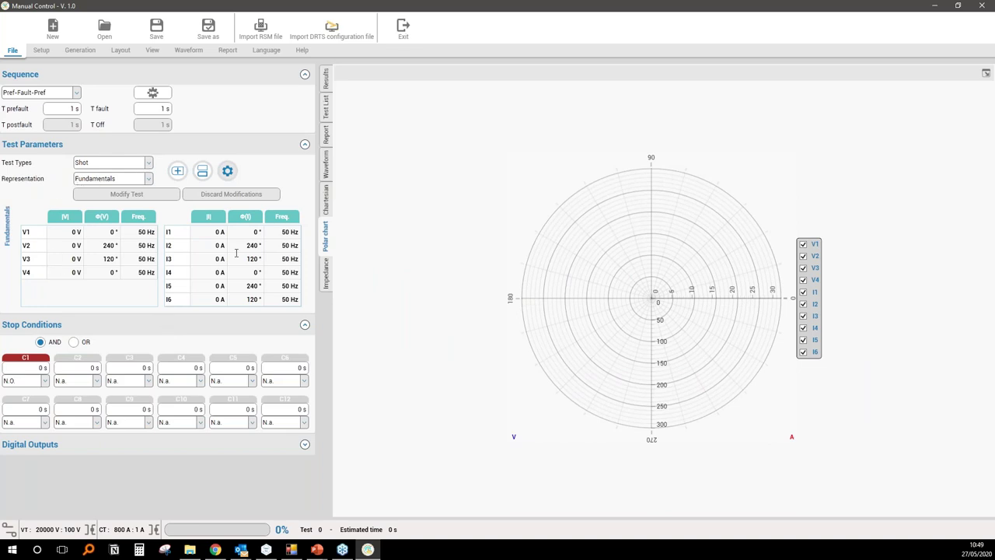
pyautogui.click(72, 232)
pyautogui.write('230')
pyautogui.click(91, 233)
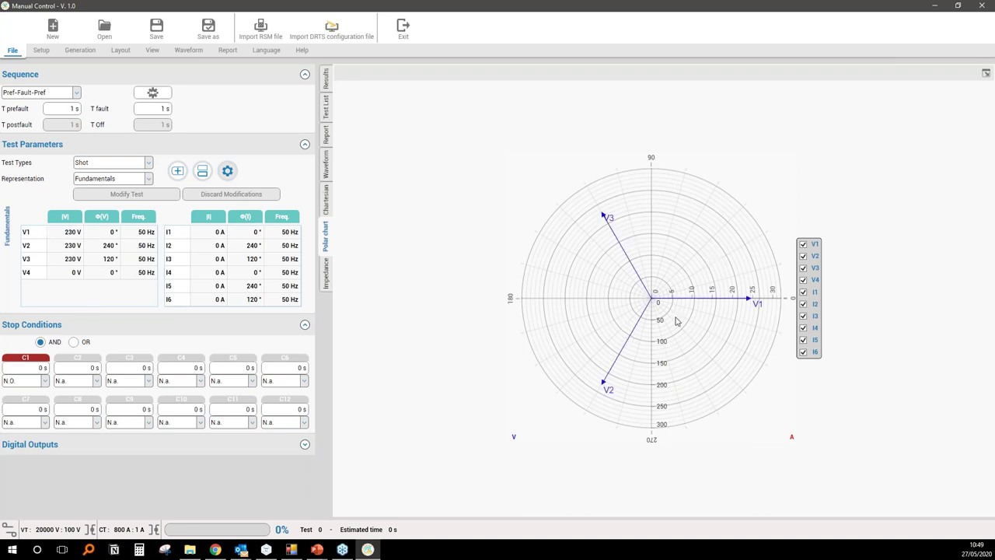
# - Set currents I1, I2 and I3 to 20 A, shifting the three-phase set so that I1 is at 45°
pyautogui.click(216, 231)
pyautogui.write('20')
pyautogui.click(233, 231)
pyautogui.click(246, 232)
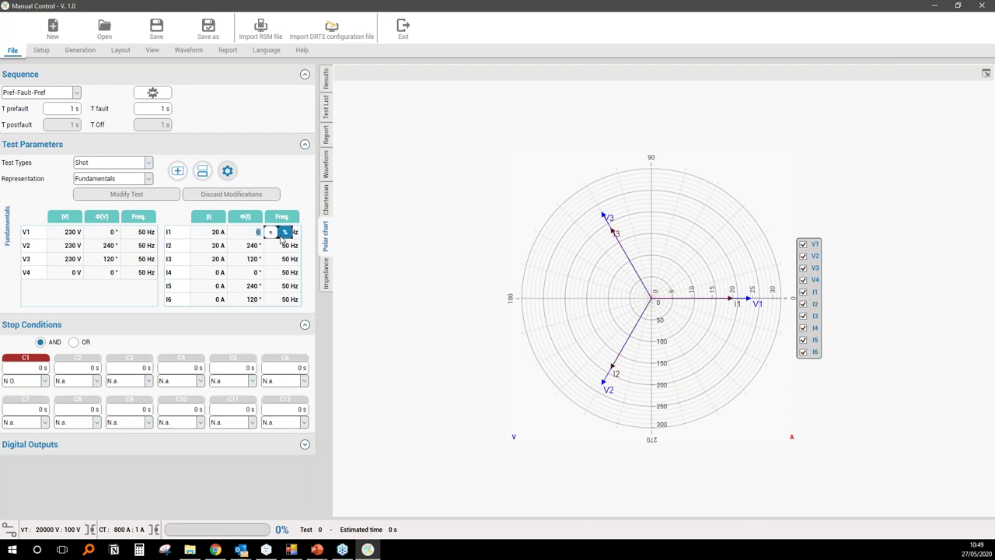
pyautogui.write('45')
pyautogui.click(285, 233)
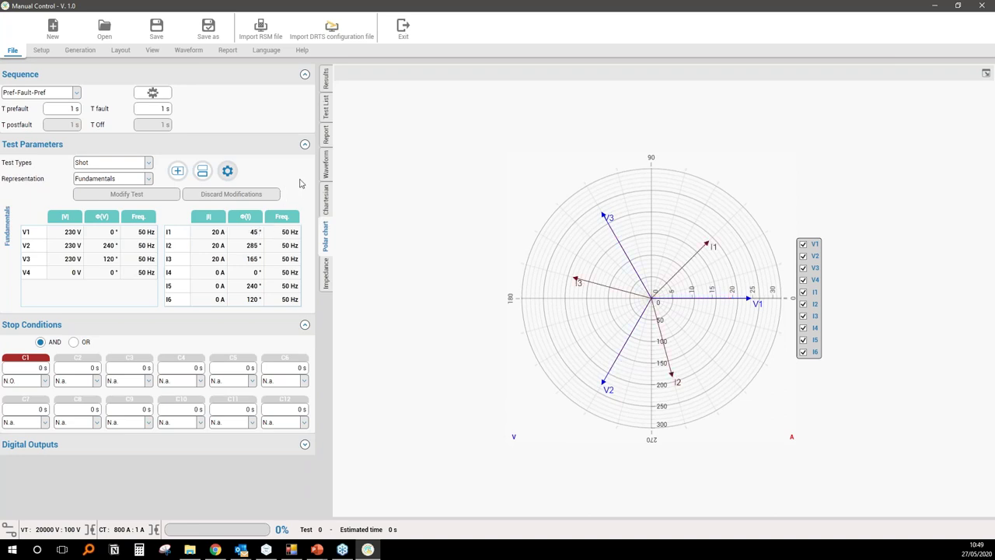
pyautogui.scroll(2, 645, 305)
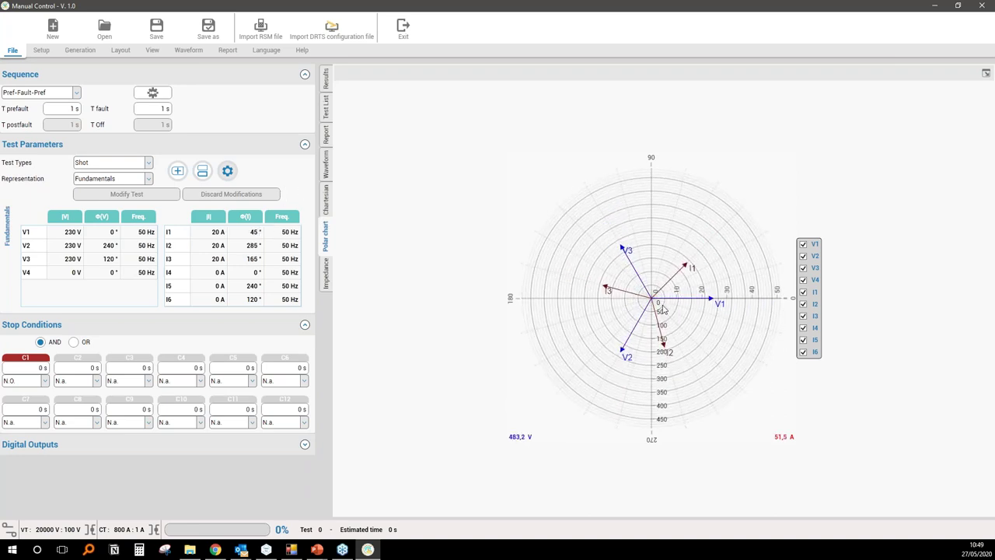
pyautogui.scroll(-2, 663, 308)
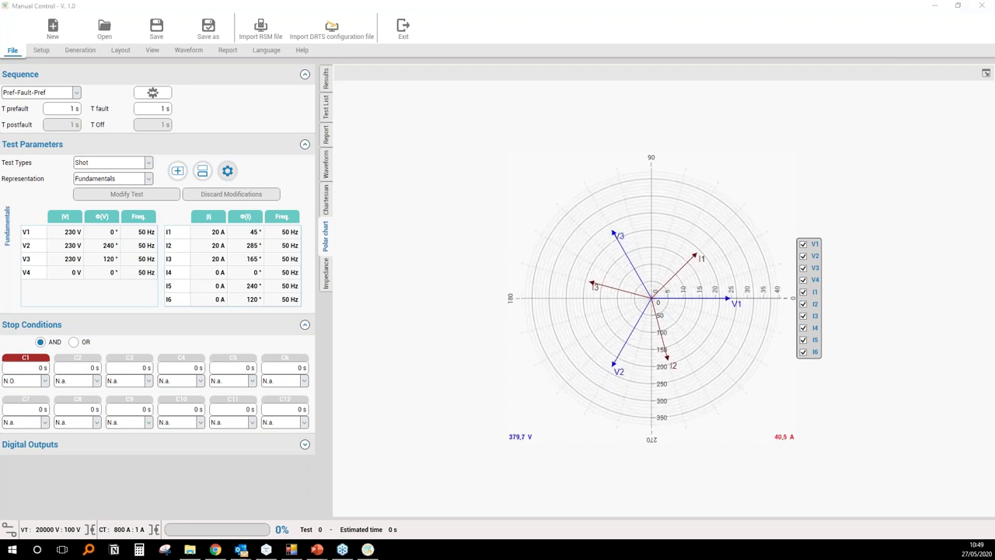
# - Enable digital input C2 as a normally open (N.O.) stop condition alongside C1
pyautogui.click(97, 381)
pyautogui.click(65, 396)
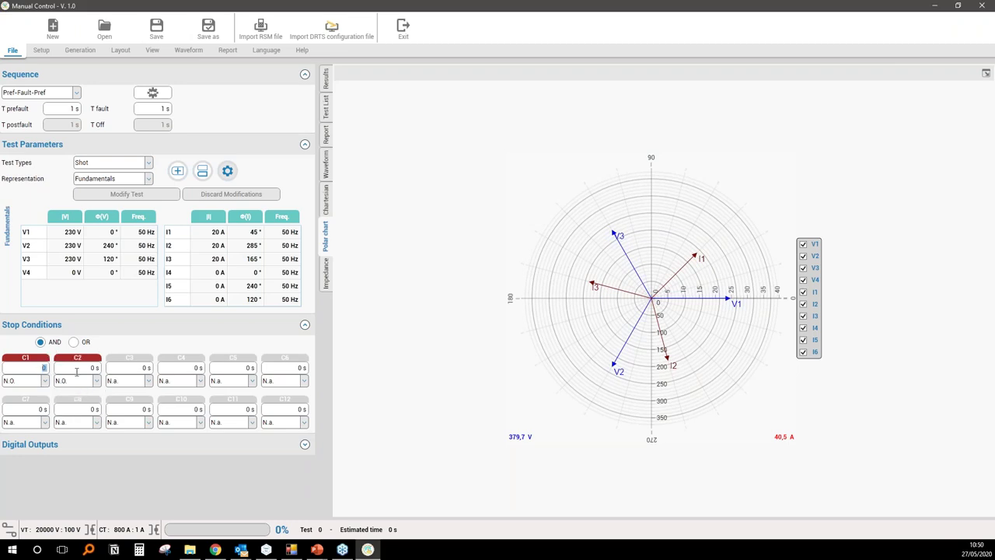
pyautogui.click(101, 368)
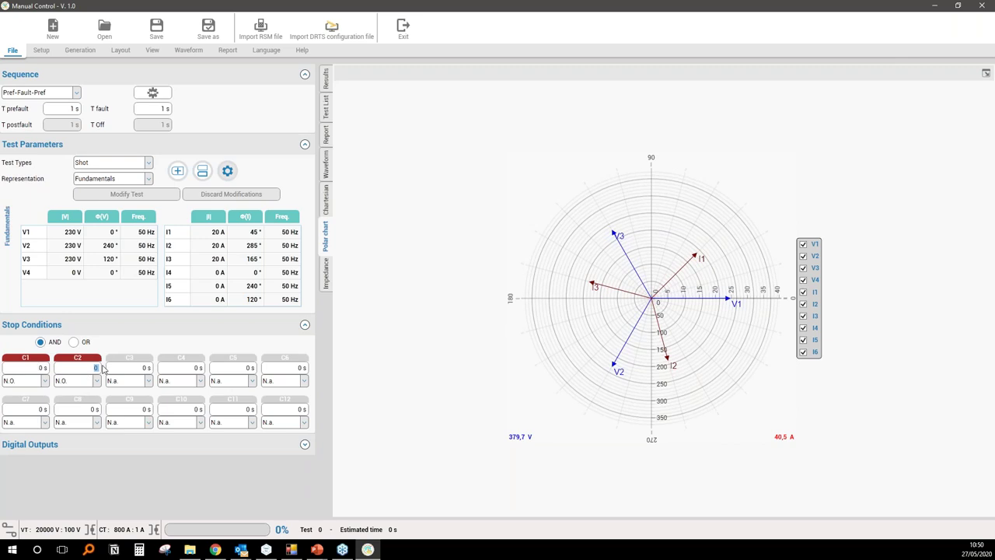
pyautogui.click(41, 367)
# - Use the Line To Line representation to set V123_ab to 300 V and V123_0 to 50 V at 90°
pyautogui.click(148, 178)
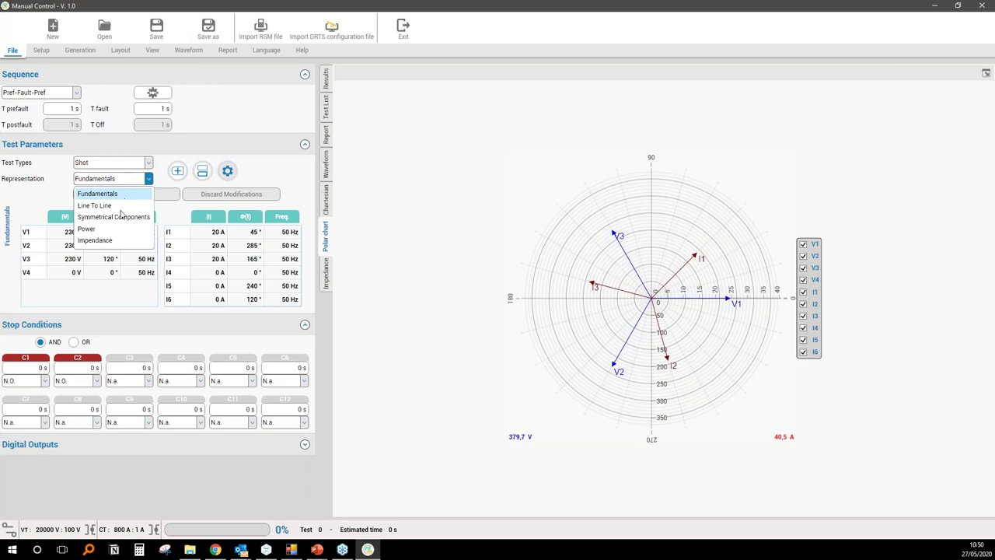
pyautogui.click(116, 206)
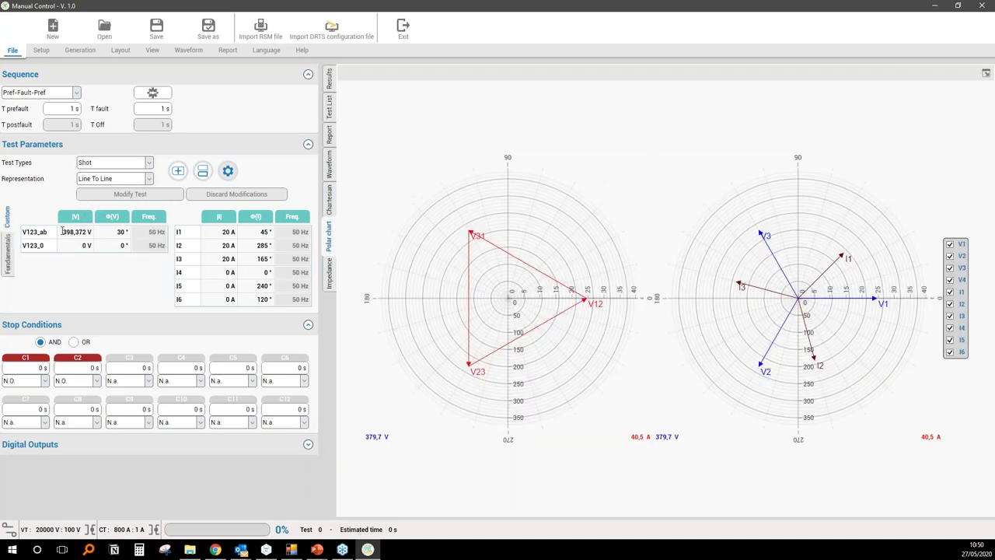
pyautogui.click(105, 235)
pyautogui.write('300')
pyautogui.press('Return')
pyautogui.press('Return')
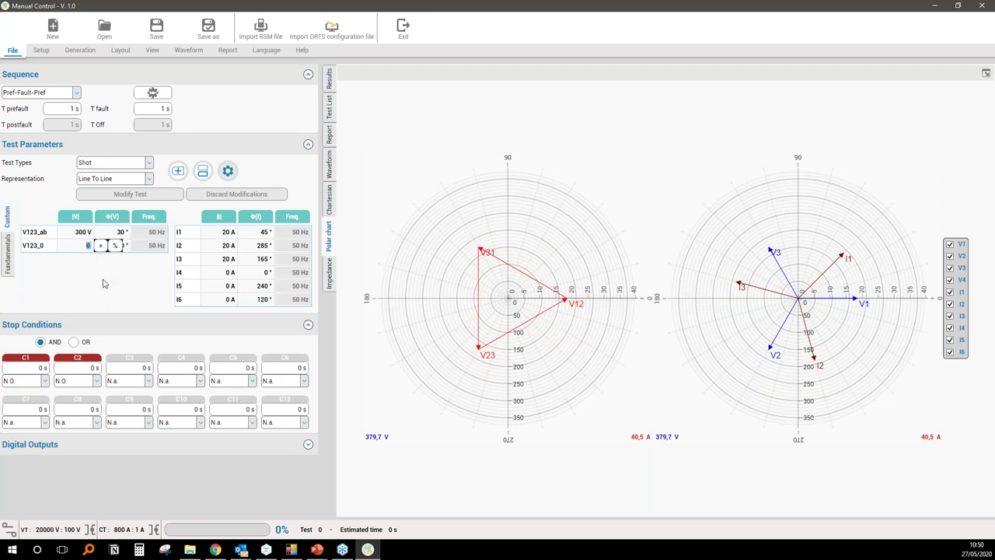
pyautogui.write('50 V')
pyautogui.click(118, 246)
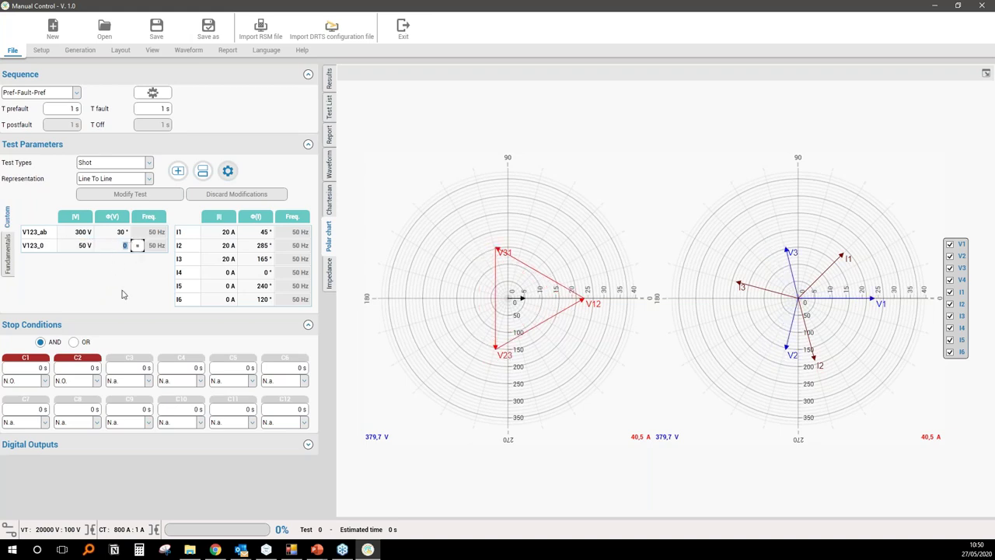
pyautogui.write('90')
pyautogui.press('Return')
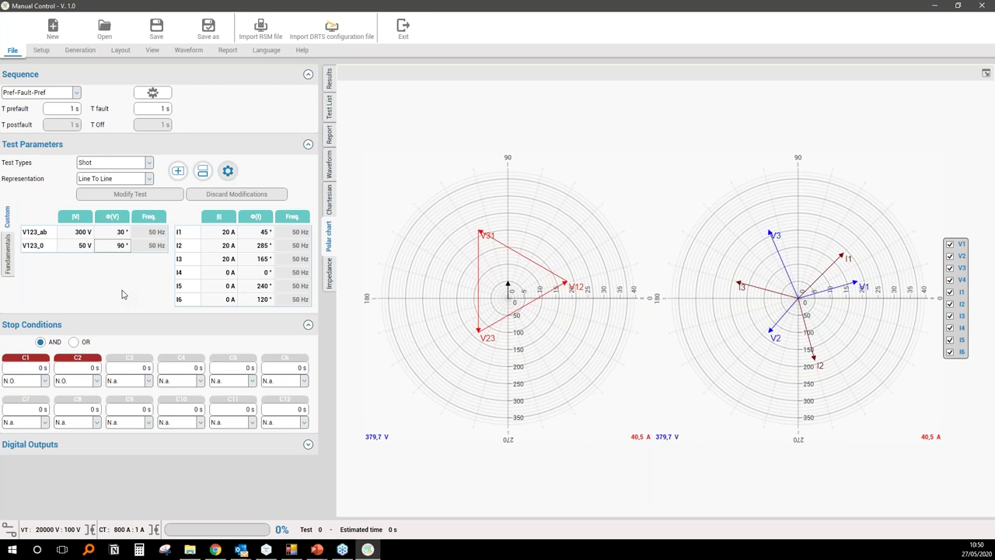
# - View the test parameters in the Symmetrical Components, Power and Impedance representations
pyautogui.click(124, 179)
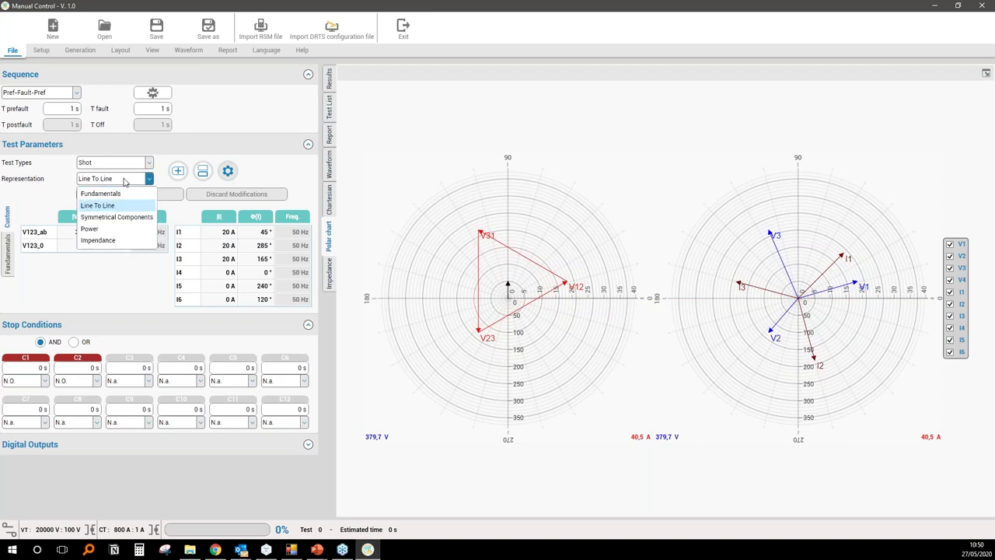
pyautogui.click(119, 217)
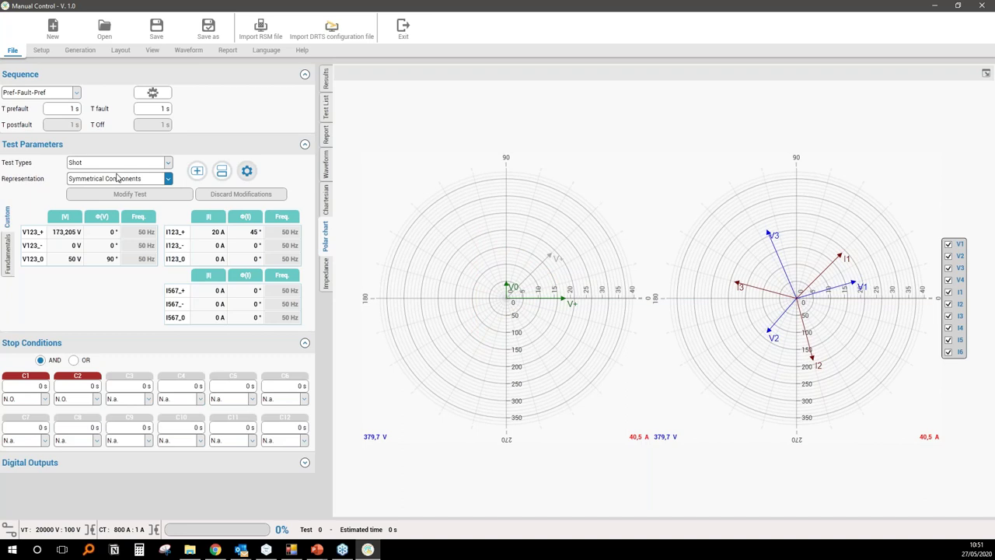
pyautogui.click(115, 181)
pyautogui.click(97, 228)
pyautogui.click(113, 179)
pyautogui.click(92, 246)
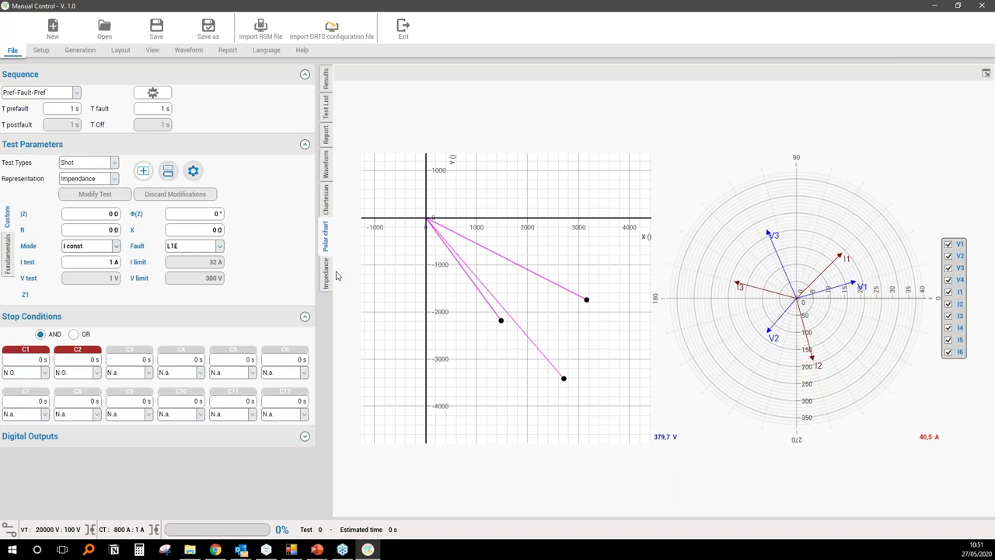
# - Display the impedance plane with the relay zones and review the SIEMENS 7SA61X distance relay settings
pyautogui.click(325, 278)
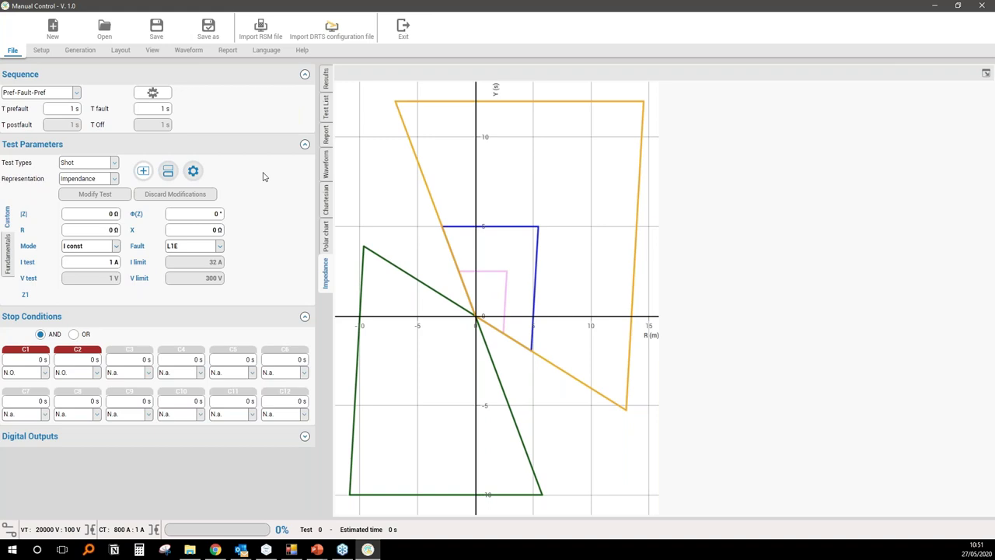
pyautogui.click(41, 51)
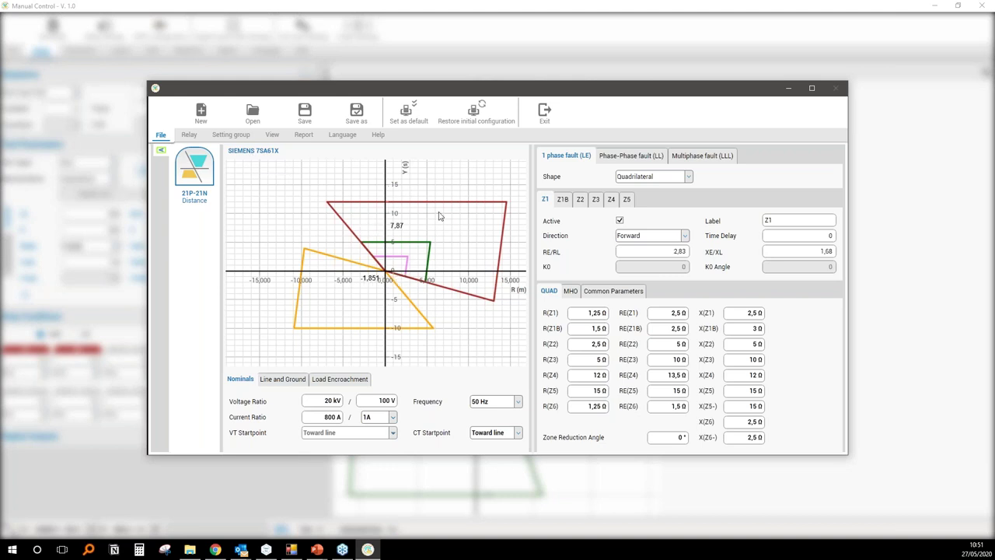
pyautogui.click(543, 113)
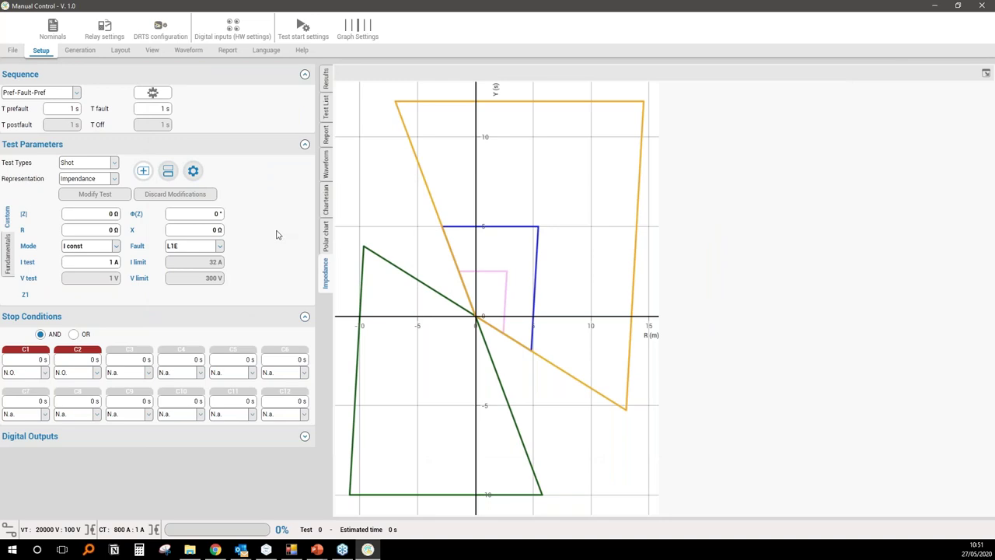
# - Return to the Fundamentals representation and add the current shot to the results list as a test
pyautogui.click(88, 180)
pyautogui.click(88, 180)
pyautogui.click(87, 179)
pyautogui.scroll(1, 86, 206)
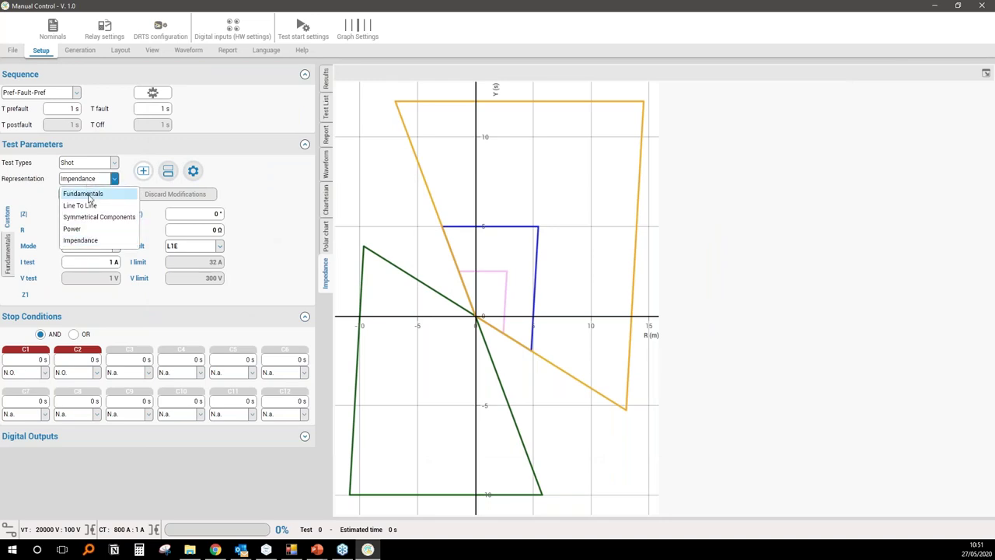
pyautogui.click(82, 192)
pyautogui.click(327, 77)
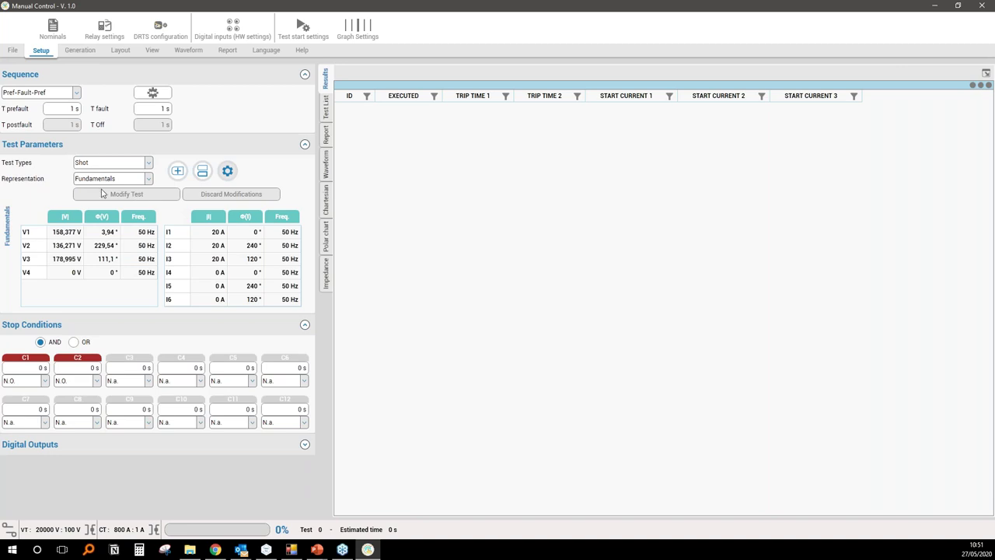
pyautogui.click(178, 170)
pyautogui.click(178, 171)
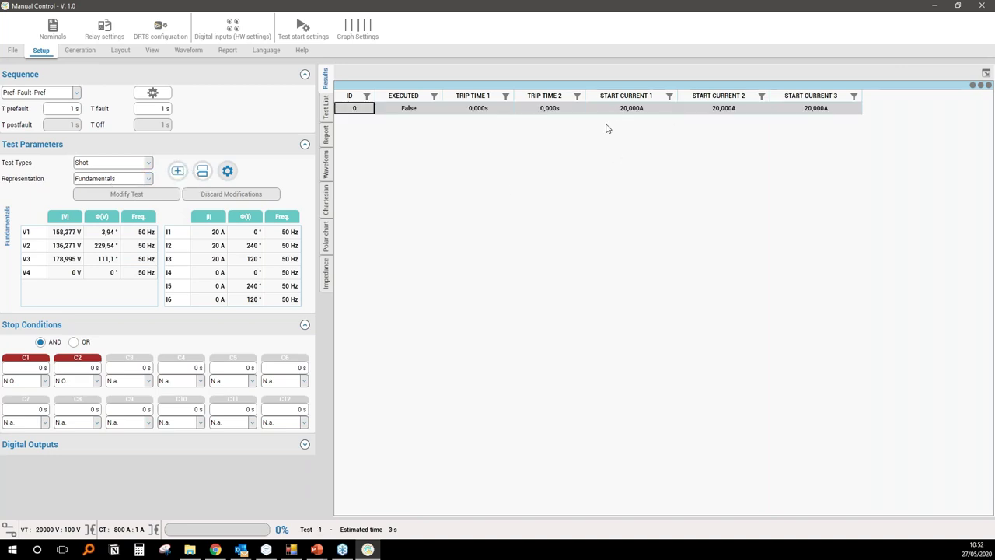
pyautogui.click(121, 181)
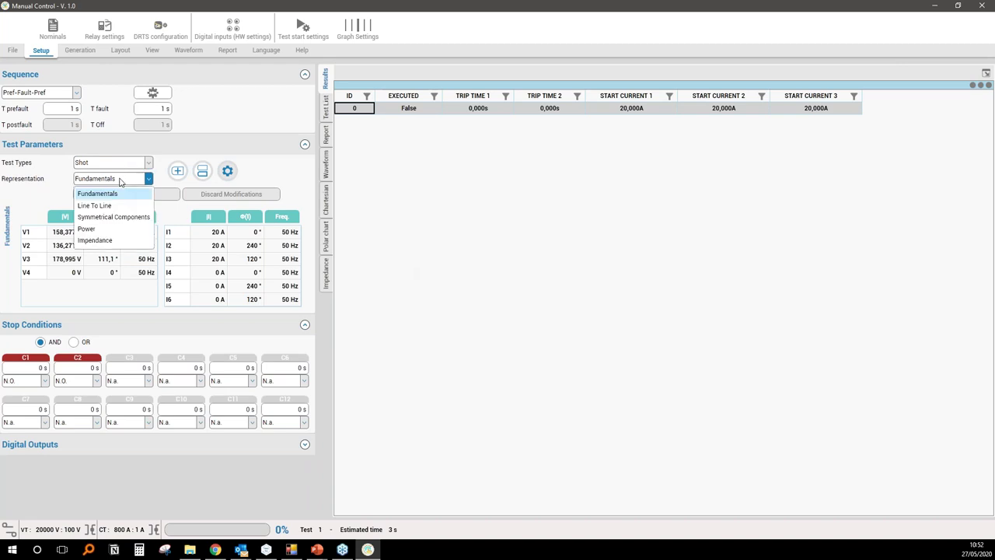
pyautogui.click(121, 181)
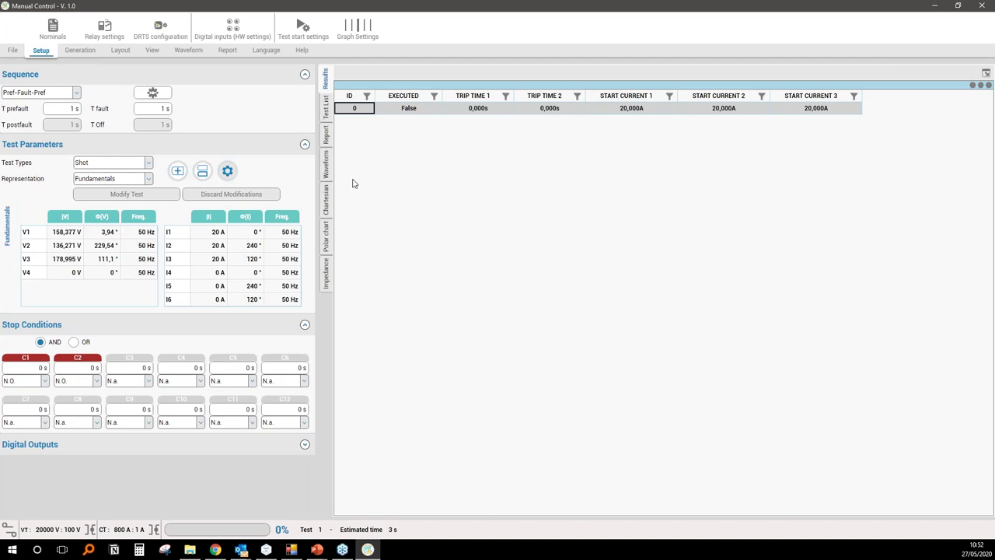
# - Show the multiple-test increment settings and set V1, V2 and V3 to a balanced 10 V with V1 at 0°
pyautogui.click(203, 173)
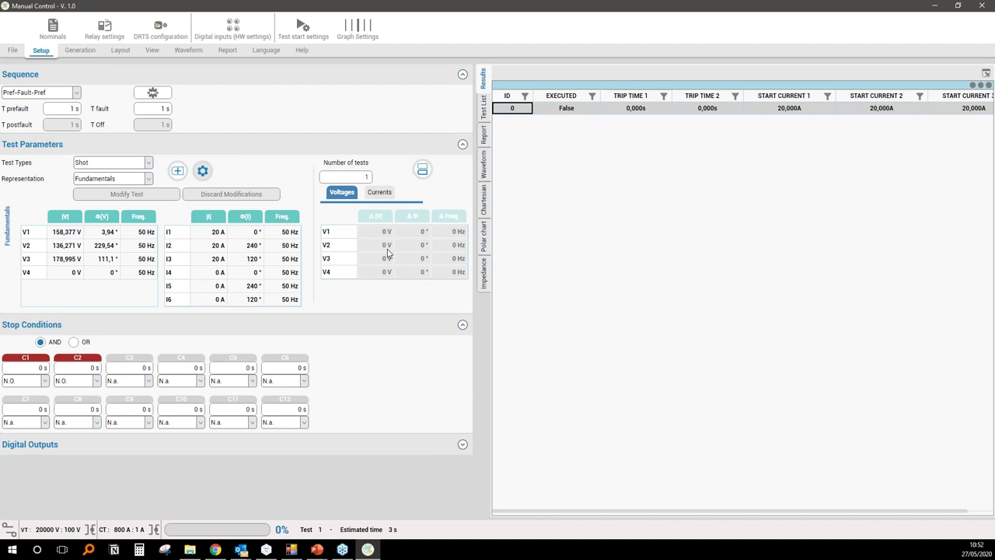
pyautogui.doubleClick(62, 232)
pyautogui.write('10')
pyautogui.click(91, 232)
pyautogui.doubleClick(109, 231)
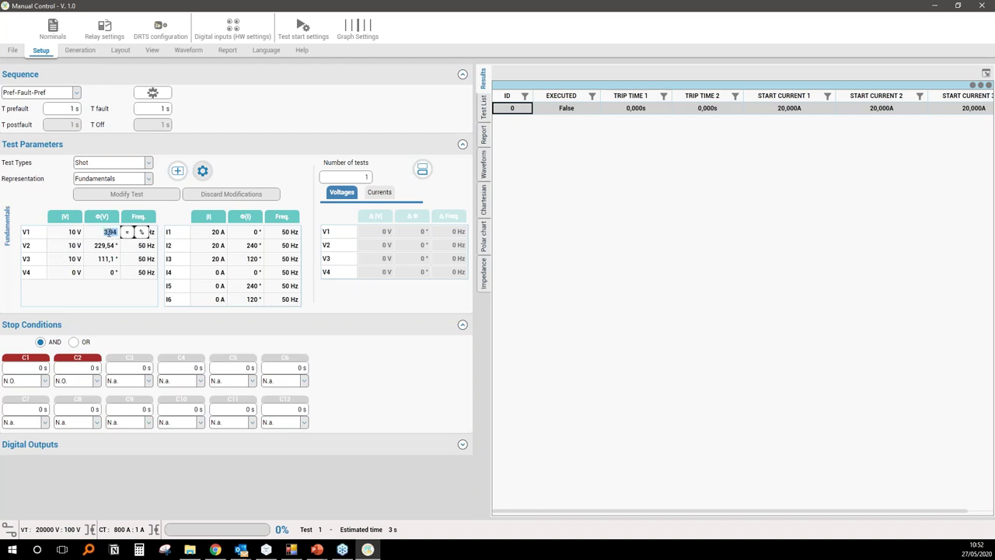
pyautogui.write('0')
pyautogui.click(141, 232)
# - Add a series of 6 tests with a 2 V voltage increment on V1, V2 and V3
pyautogui.click(387, 231)
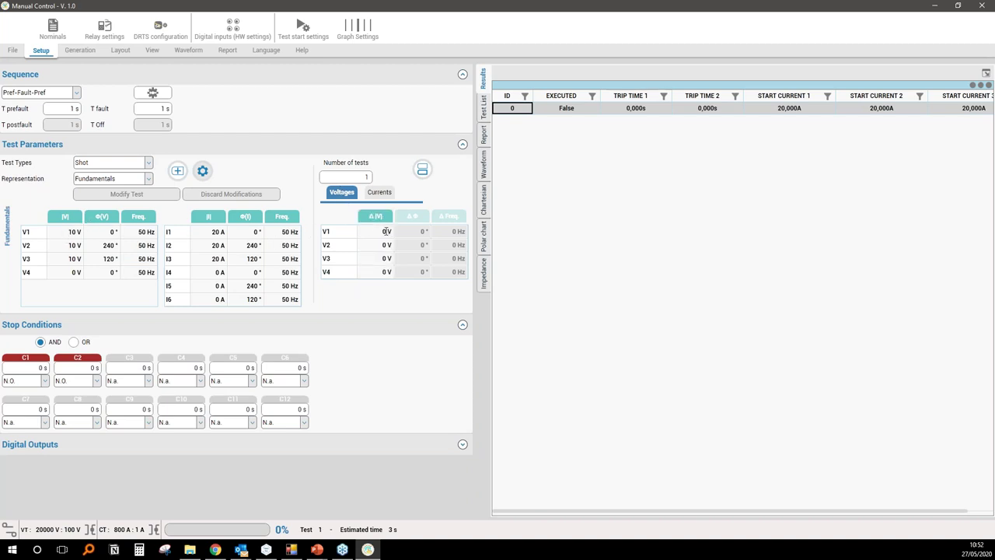
pyautogui.click(404, 238)
pyautogui.write('2')
pyautogui.click(401, 231)
pyautogui.write('6')
pyautogui.click(178, 172)
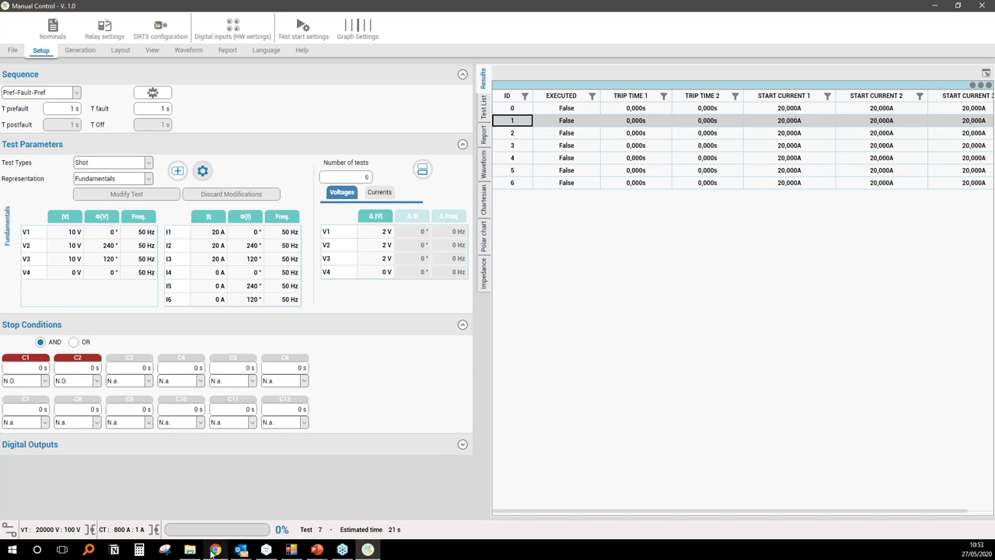
# - Switch to the Video folder in File Explorer and play Manual Control.mp4
pyautogui.moveTo(192, 550)
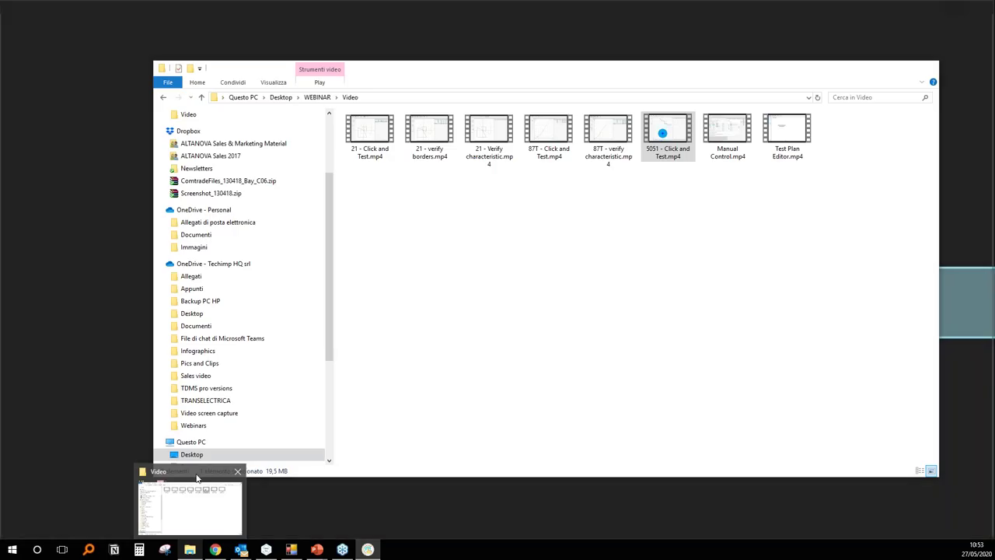
pyautogui.click(198, 478)
pyautogui.click(732, 140)
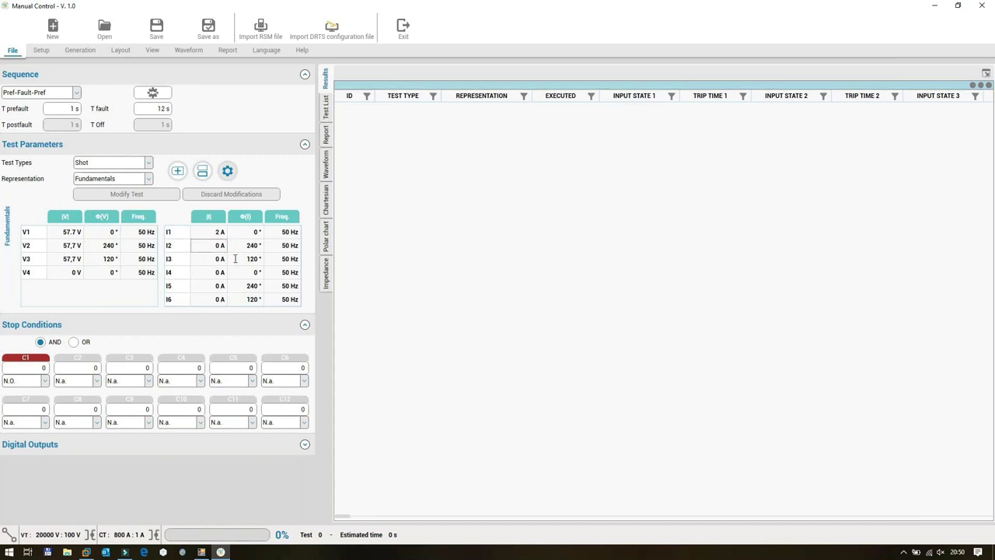
# - Show the multiple-test settings, compare the voltage and current increments, and enable the current magnitude increment
pyautogui.click(206, 174)
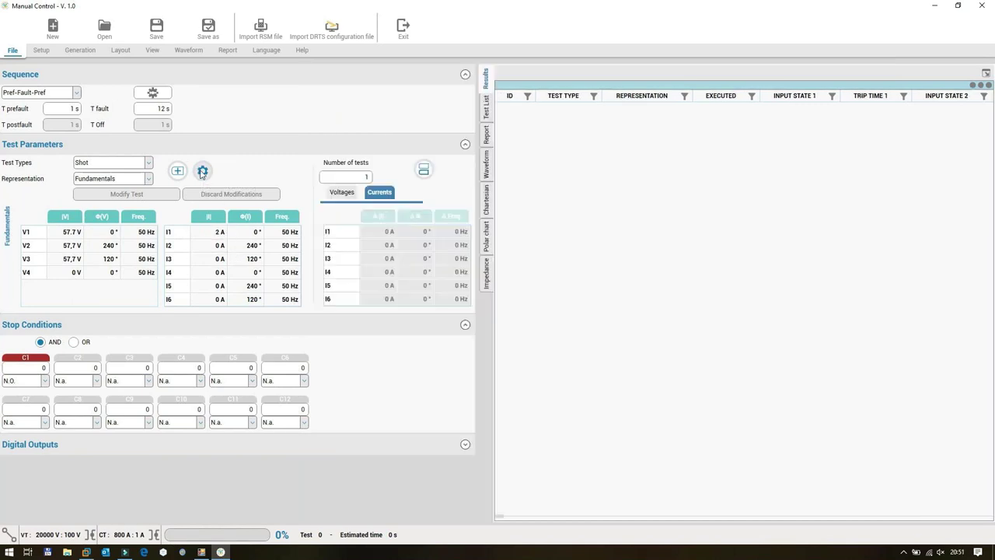
pyautogui.click(347, 195)
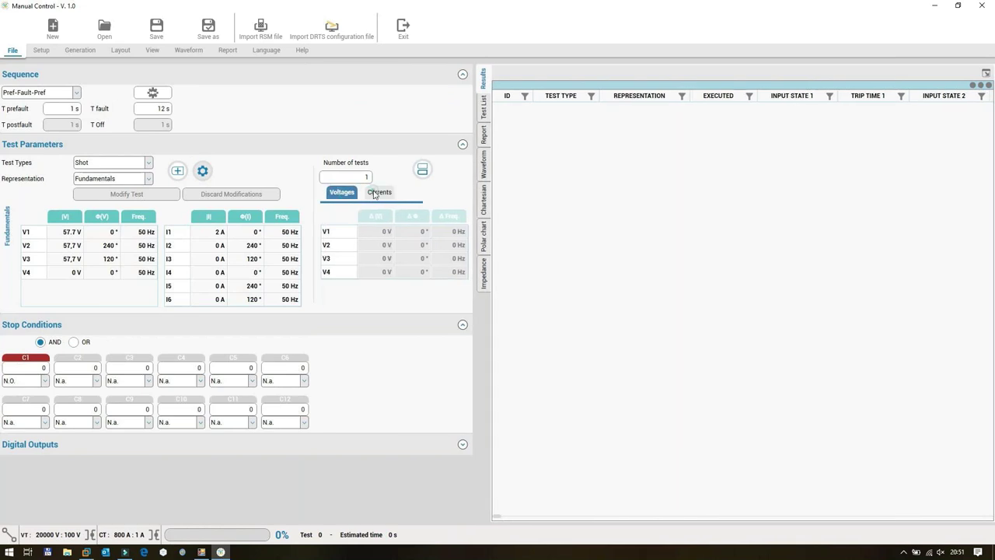
pyautogui.click(374, 194)
pyautogui.click(374, 214)
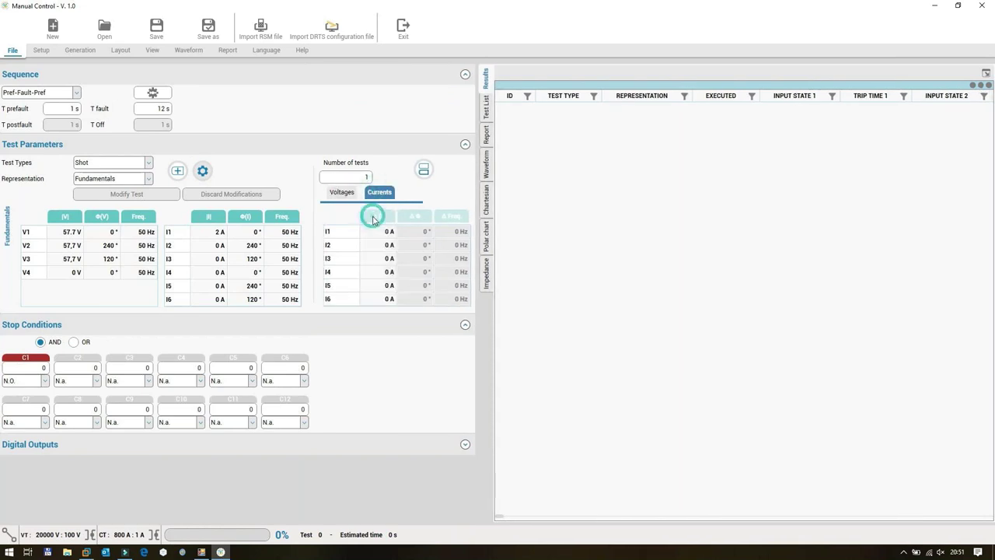
# - Set the number of tests to 10 with a 400 mA increment on I1 and add them to the results
pyautogui.write('010')
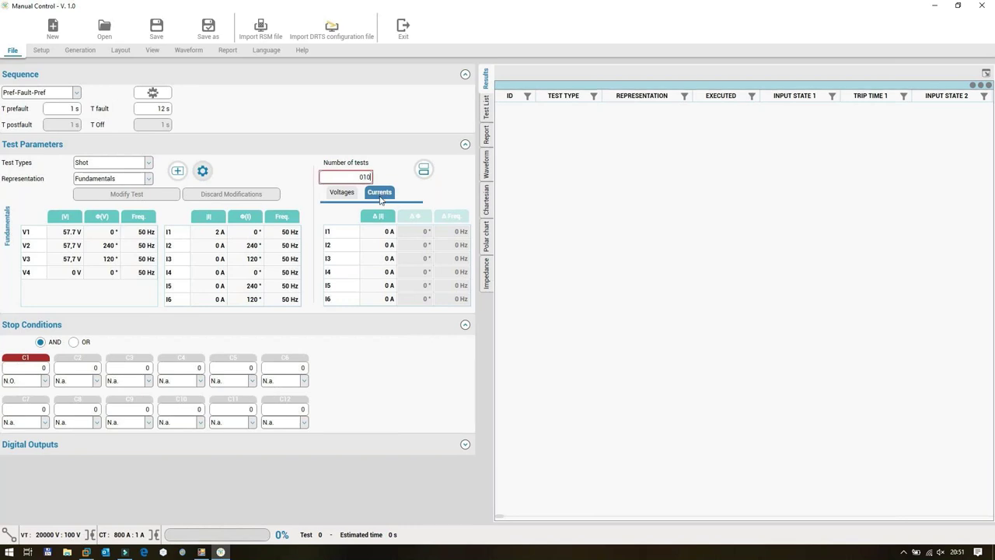
pyautogui.press('Return')
pyautogui.click(376, 232)
pyautogui.write('40')
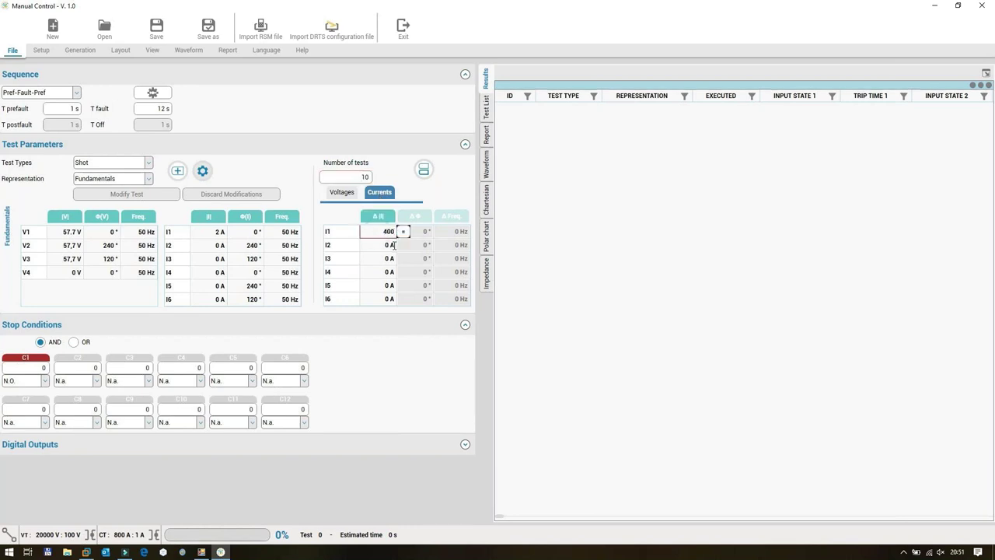
pyautogui.write('0')
pyautogui.press('Return')
pyautogui.click(176, 173)
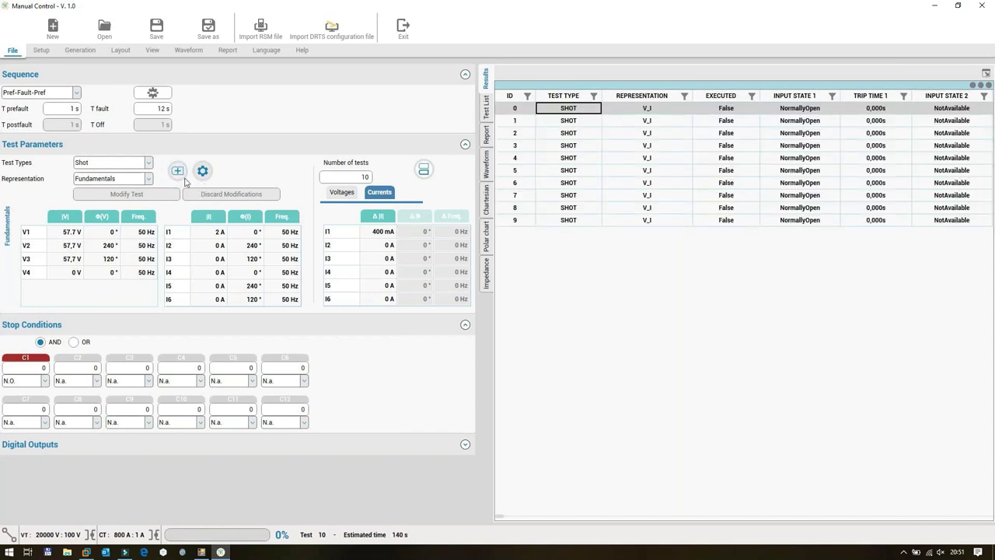
# - Examine the remaining columns of the results table and open the columns selection
pyautogui.click(659, 148)
pyautogui.click(746, 517)
pyautogui.click(746, 517)
pyautogui.click(747, 517)
pyautogui.click(747, 517)
pyautogui.click(747, 517)
pyautogui.click(746, 517)
pyautogui.click(746, 517)
pyautogui.click(746, 517)
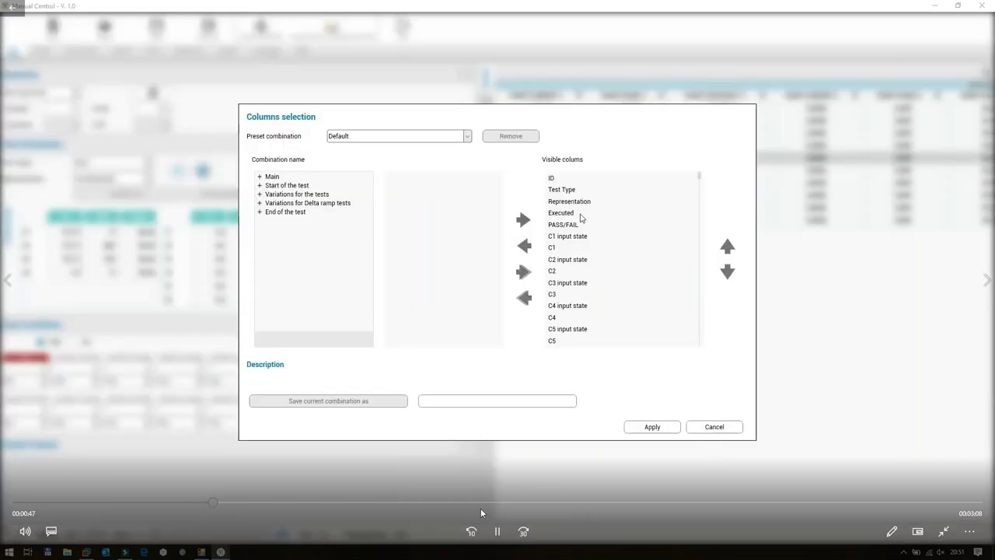
# - Pause and resume the video, clear all visible columns and start adding columns from the Main group
pyautogui.click(498, 531)
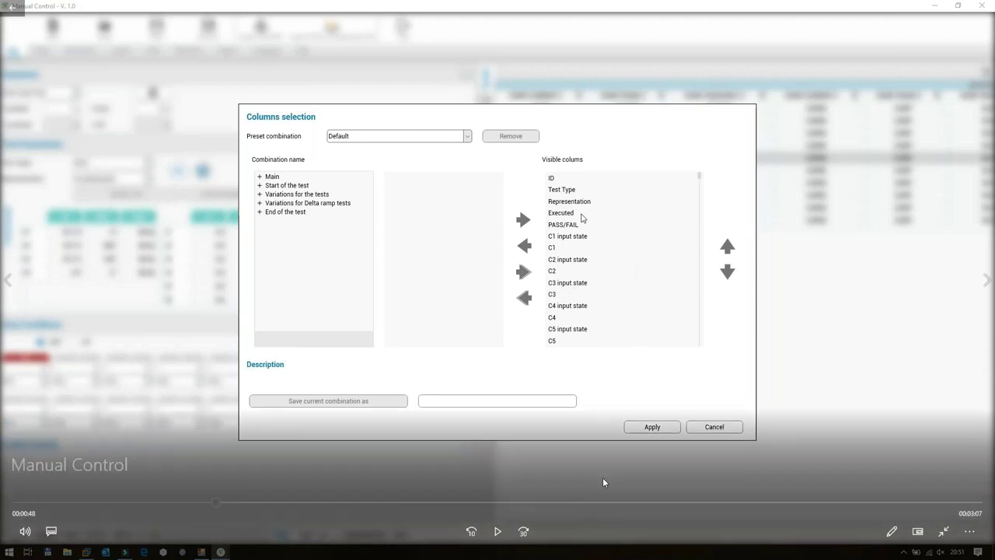
pyautogui.click(498, 533)
pyautogui.click(582, 219)
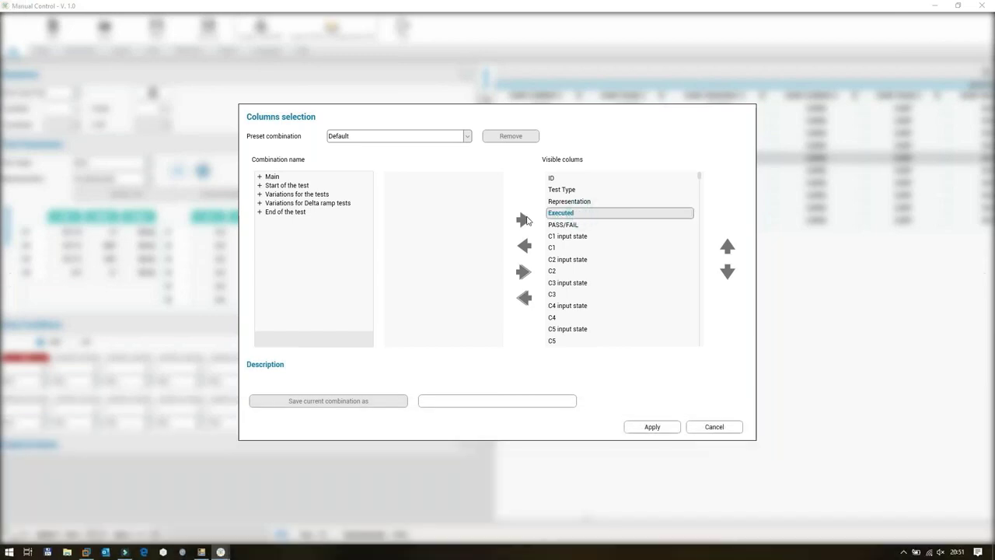
pyautogui.click(260, 176)
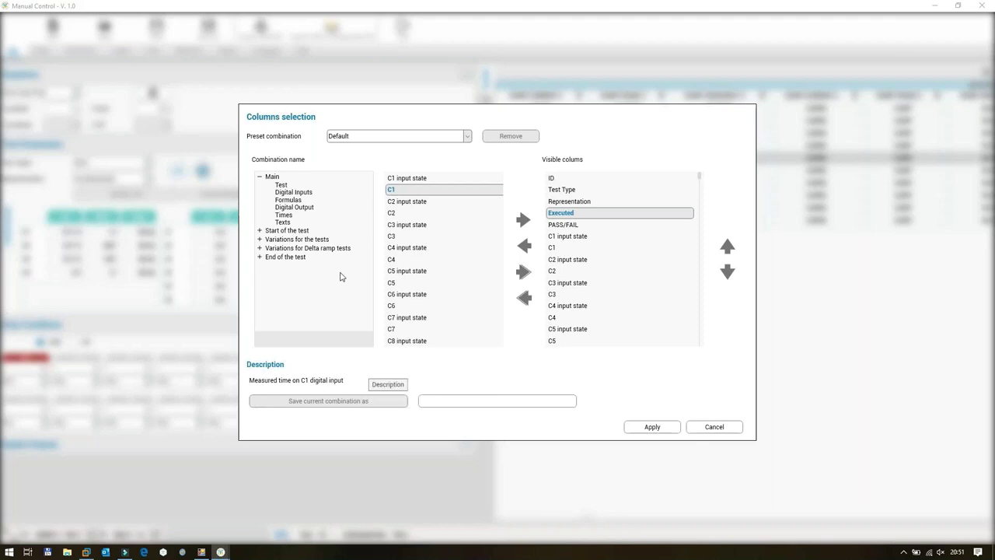
pyautogui.click(524, 297)
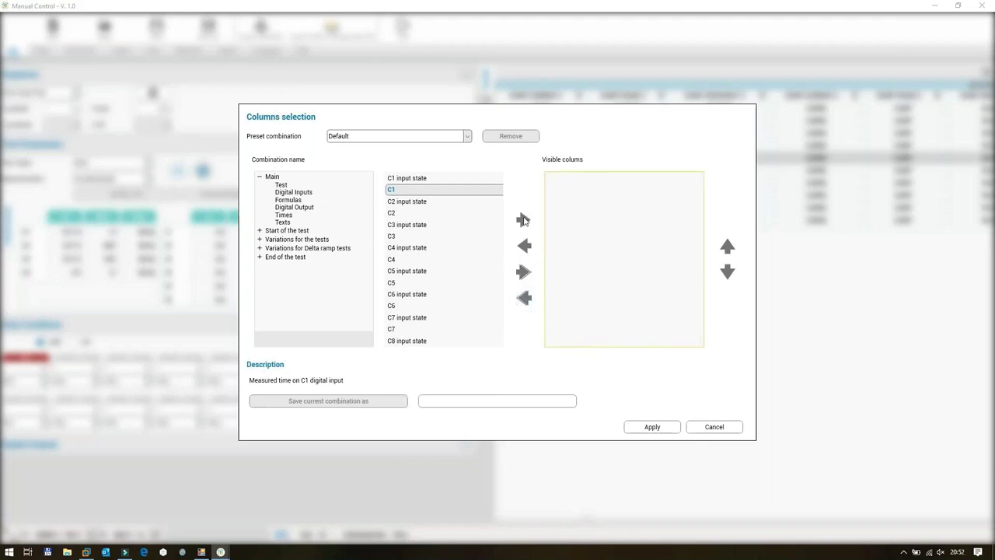
pyautogui.click(524, 270)
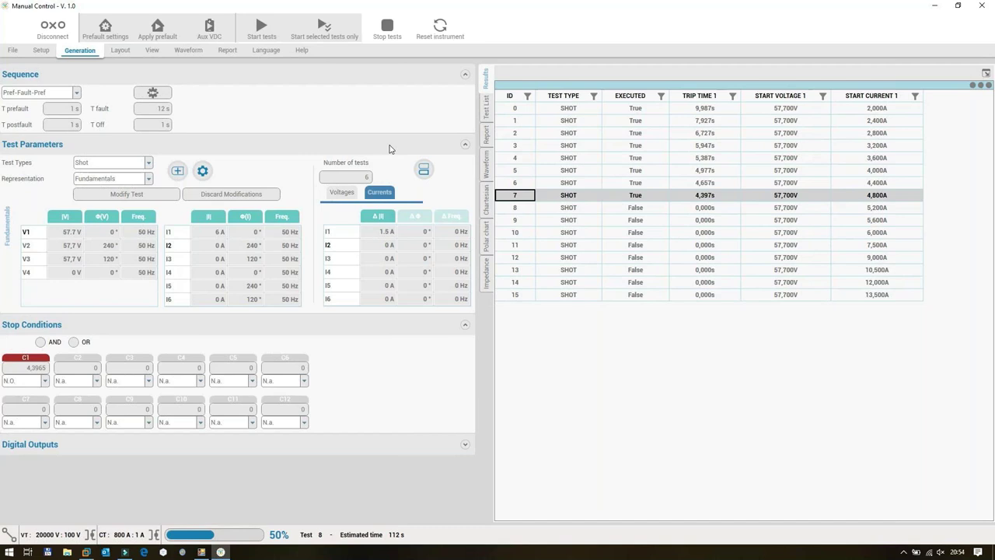
# - Watch the rest of the video, pausing and resuming at the graph data series settings and at the trip-time curve
pyautogui.moveTo(670, 329)
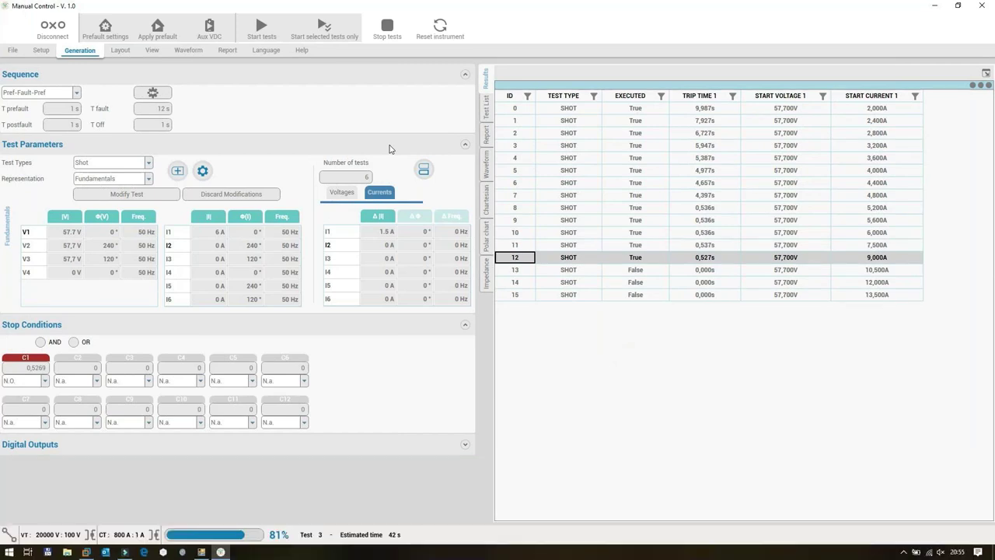
pyautogui.moveTo(497, 467)
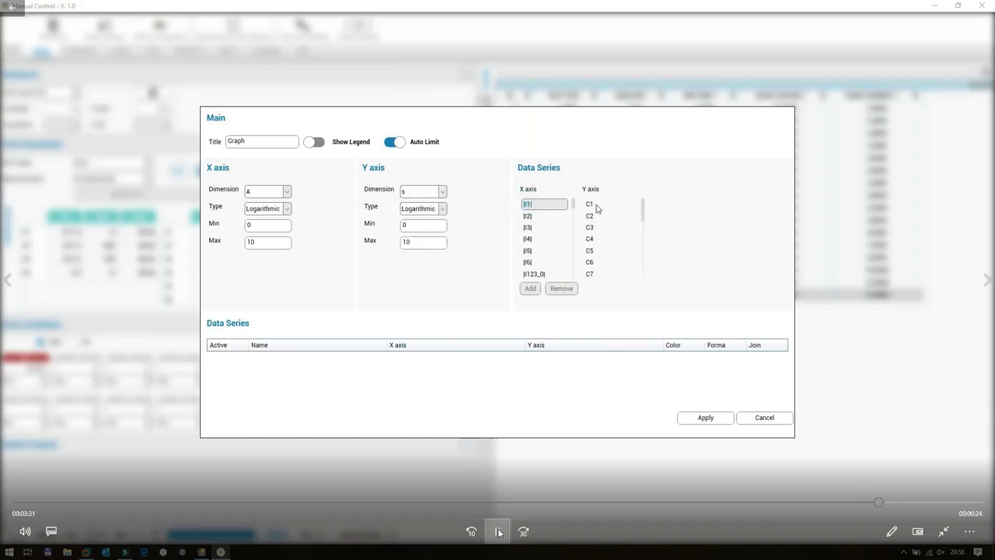
pyautogui.click(498, 532)
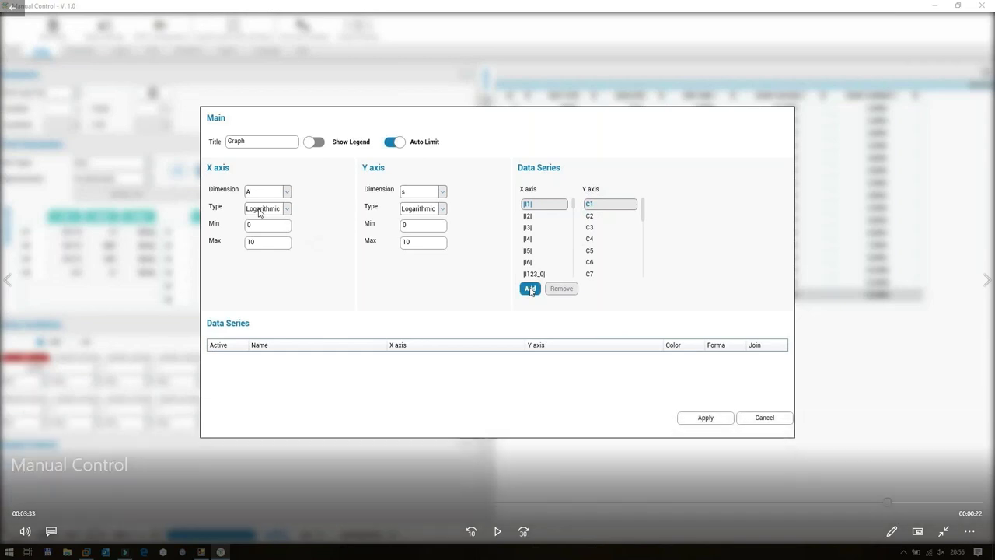
pyautogui.click(498, 530)
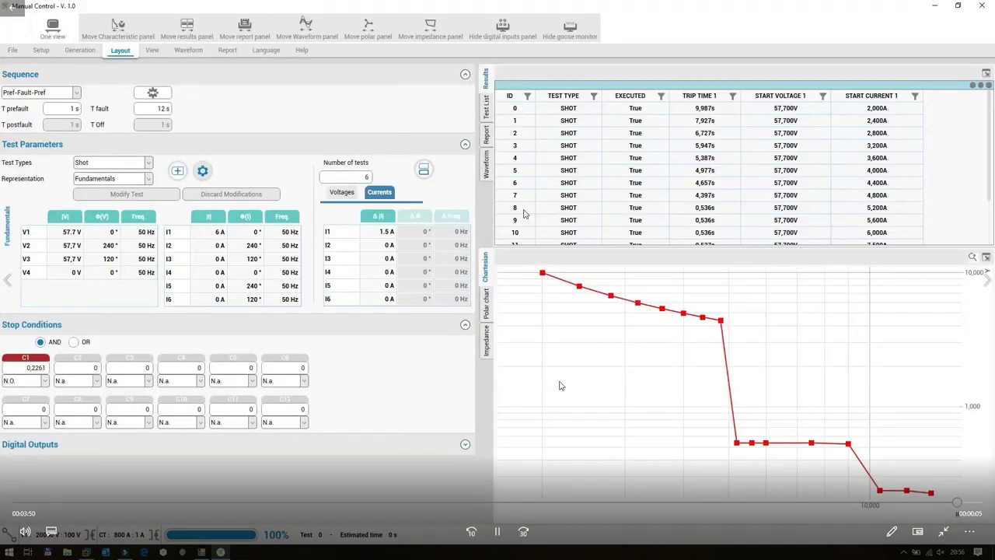
pyautogui.click(502, 532)
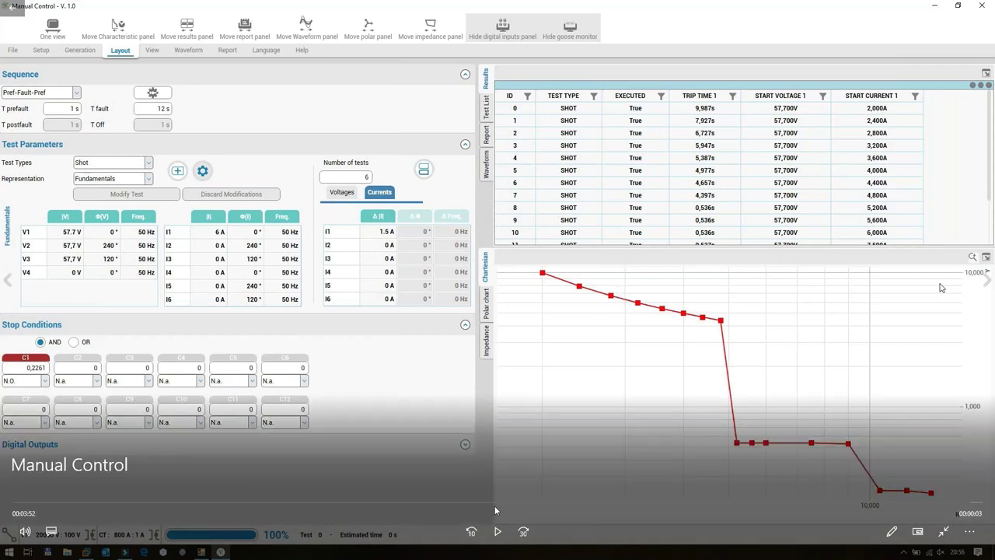
pyautogui.click(498, 531)
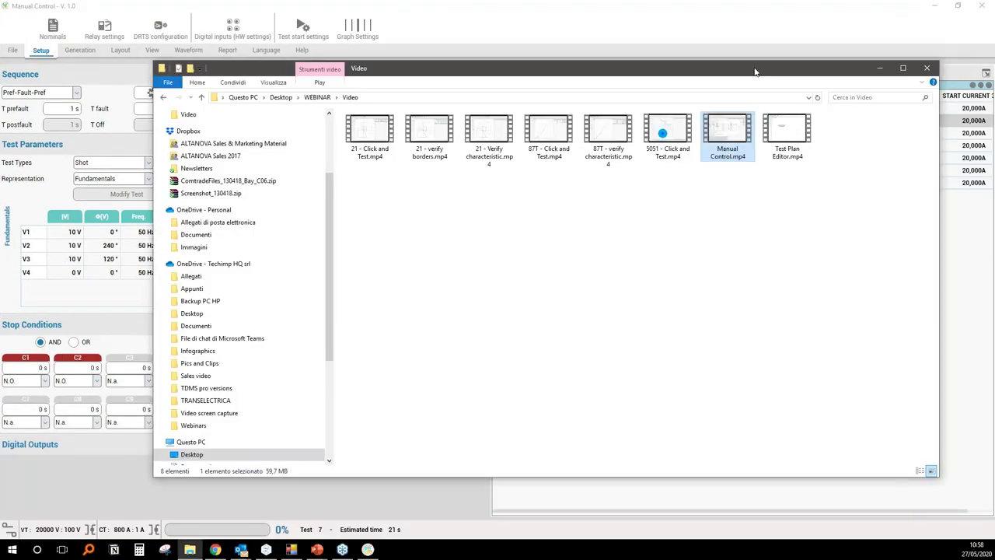
# - Minimise the File Explorer window and close the Manual Control module
pyautogui.moveTo(754, 71); pyautogui.dragTo(676, 94)
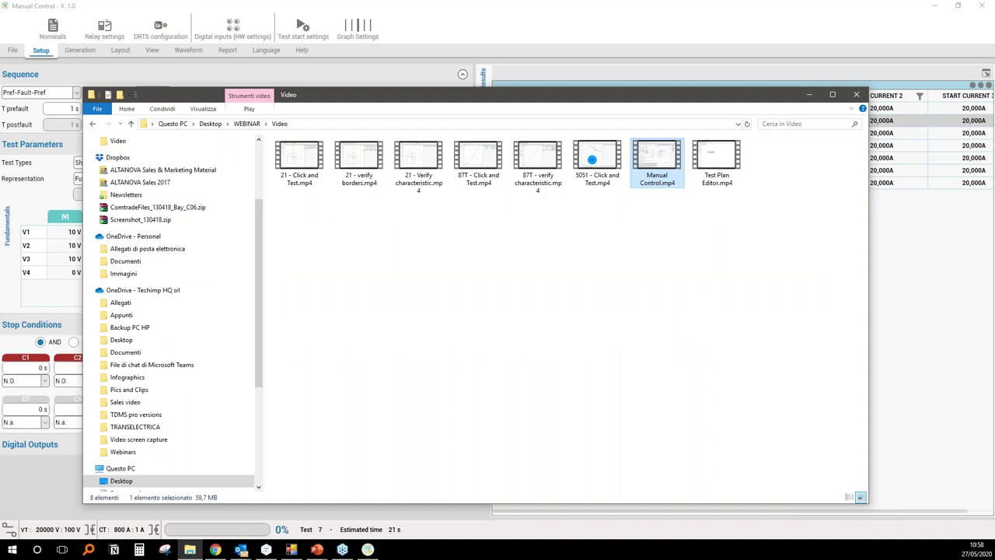
pyautogui.click(811, 96)
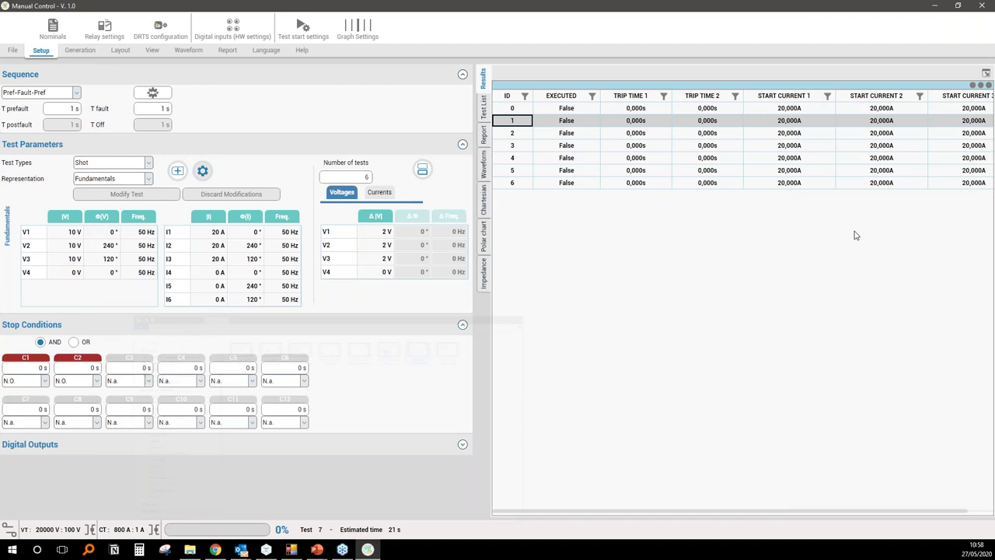
pyautogui.hotkey('alt', 'F4')
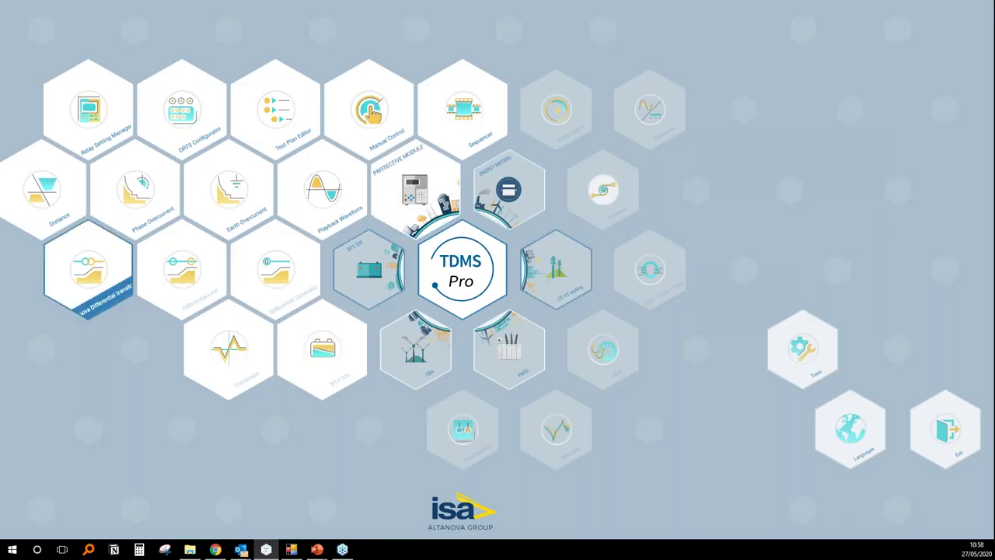
# - Open the Altanova Differential Transformer module from TDMS Pro and show its relay settings in a maximised window
pyautogui.click(89, 273)
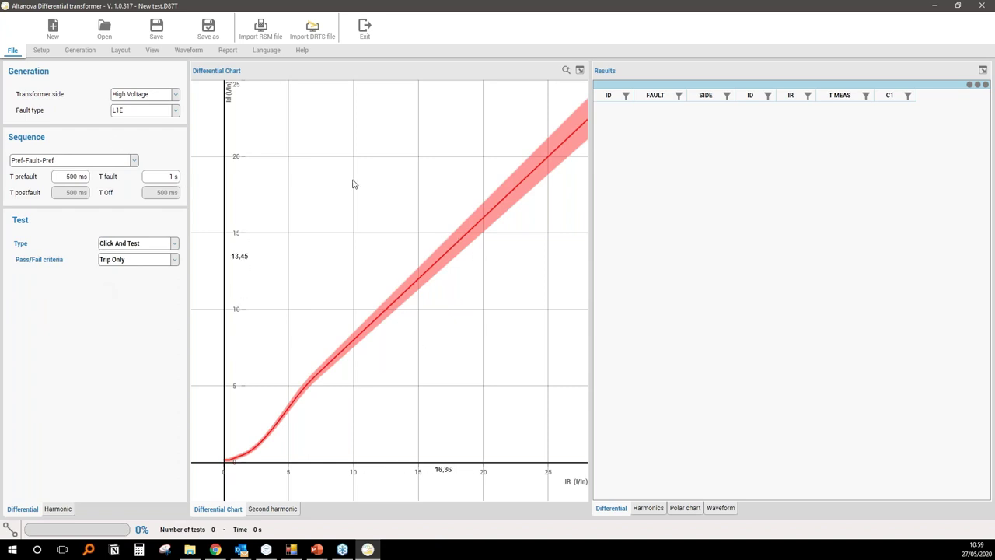
pyautogui.click(43, 50)
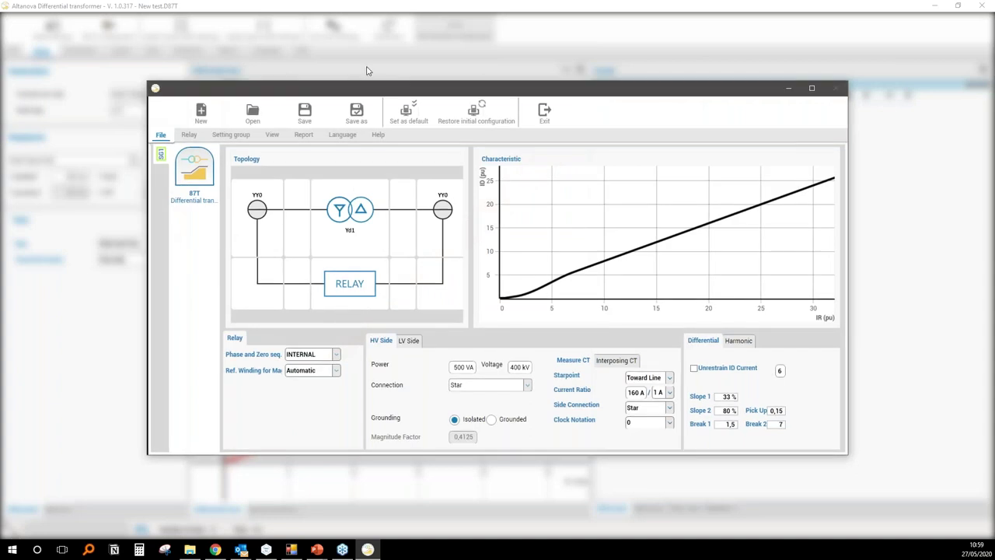
pyautogui.moveTo(380, 94); pyautogui.dragTo(358, 51)
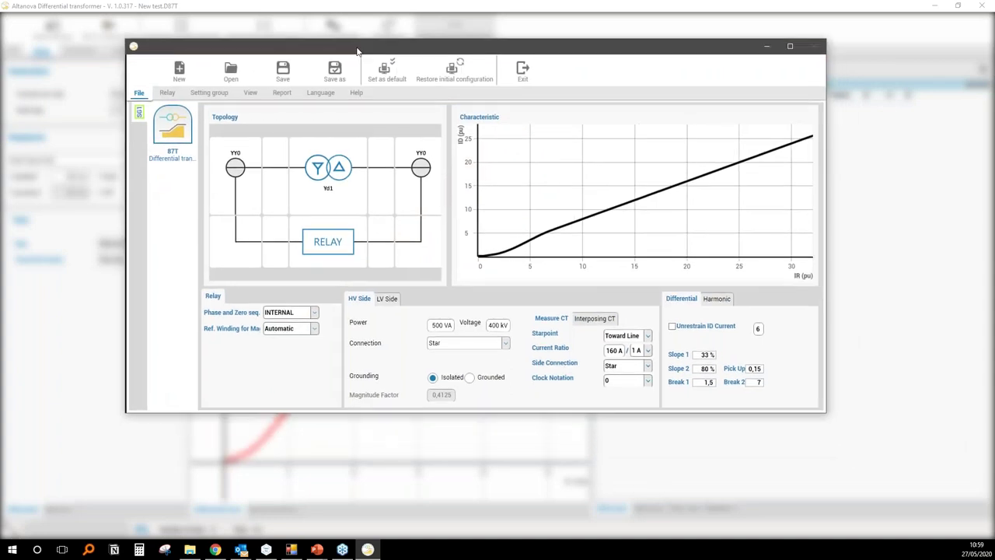
pyautogui.click(790, 46)
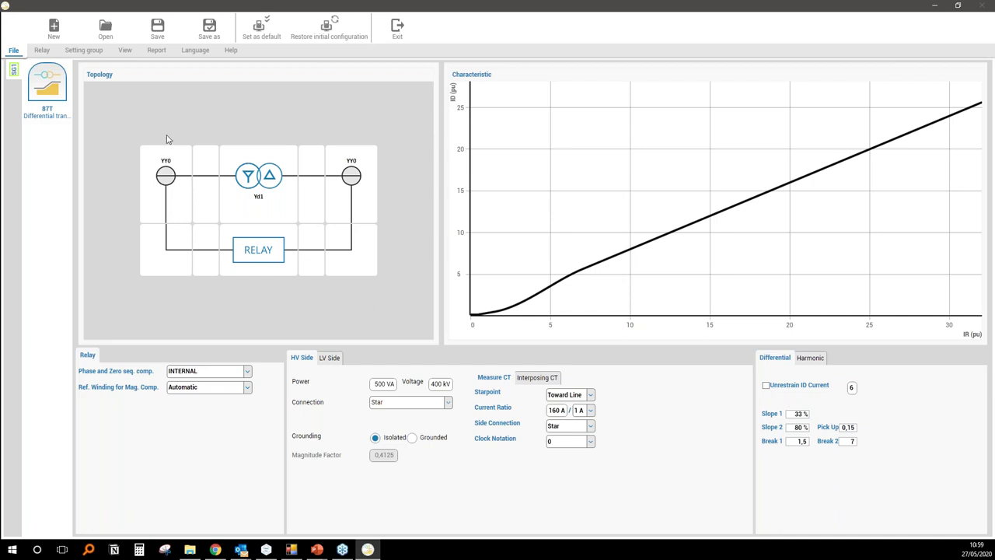
# - Start a new relay configuration in the restored window and choose the specific model GENERALELECTRIC Multilin T60
pyautogui.click(53, 29)
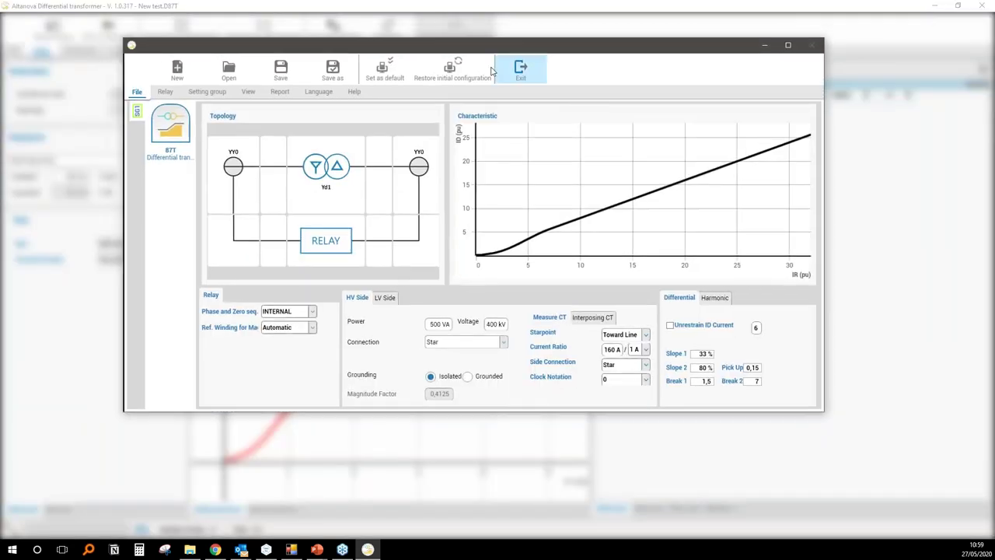
pyautogui.moveTo(492, 44); pyautogui.dragTo(459, 75)
pyautogui.click(143, 105)
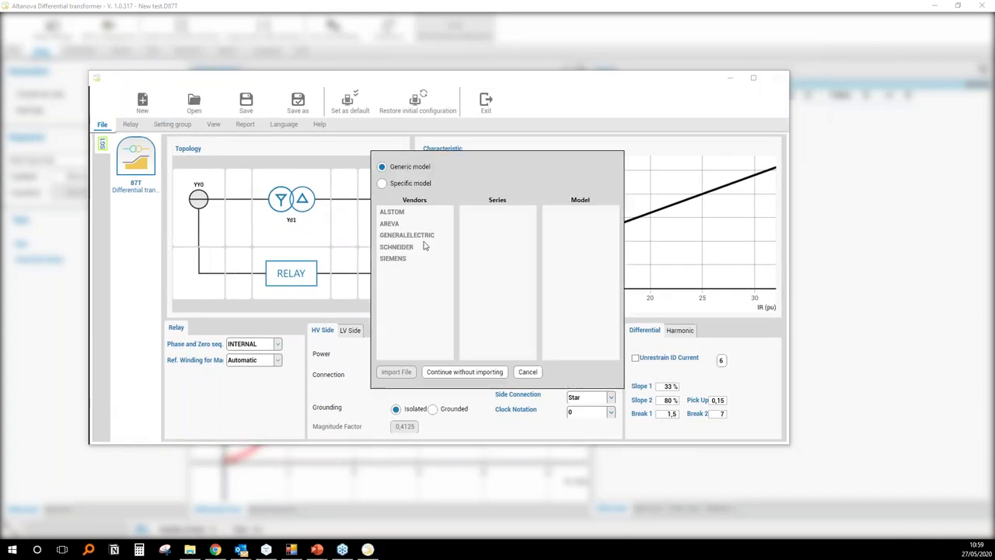
pyautogui.click(396, 187)
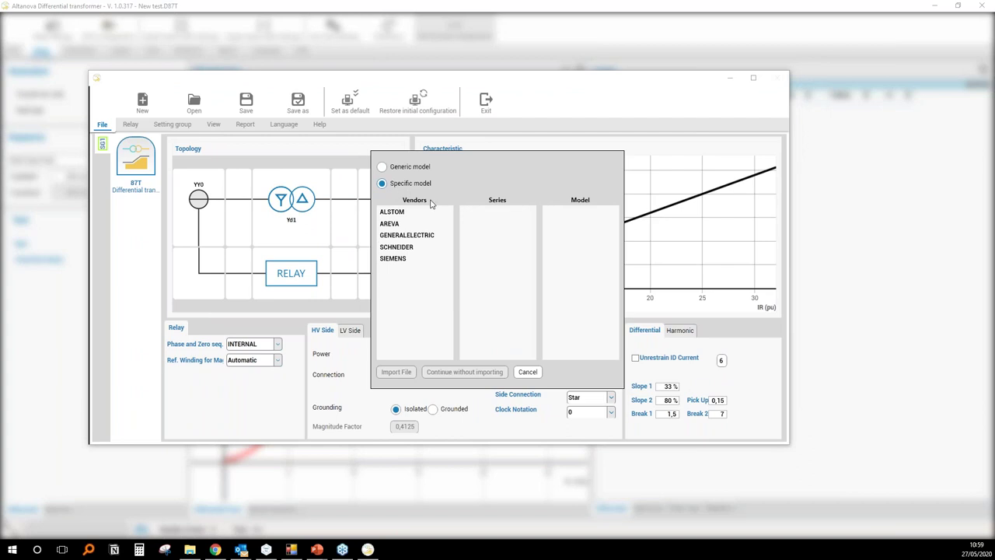
pyautogui.click(425, 235)
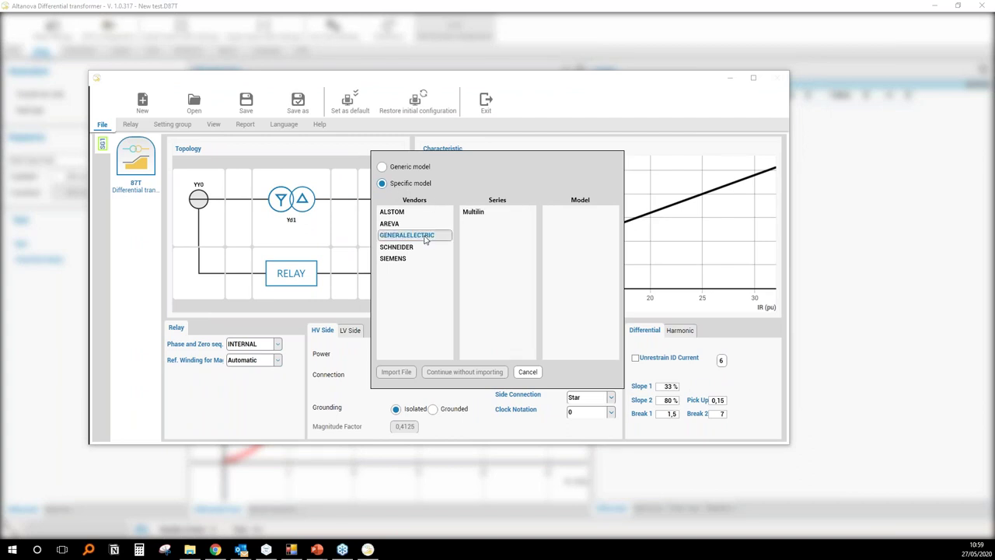
pyautogui.click(474, 212)
pyautogui.click(551, 213)
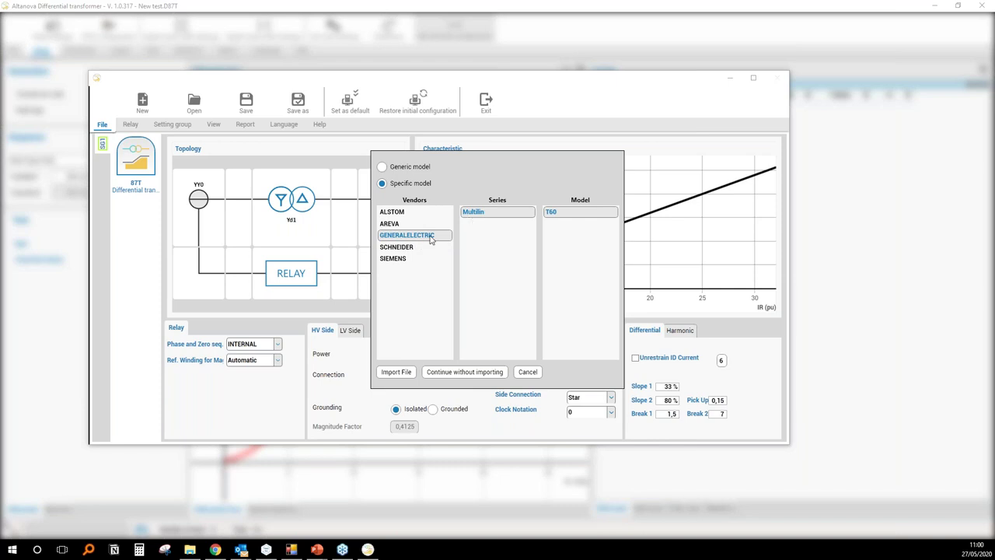
# - Continue without importing a settings file and advance the relay wizard to the protective functions
pyautogui.click(453, 373)
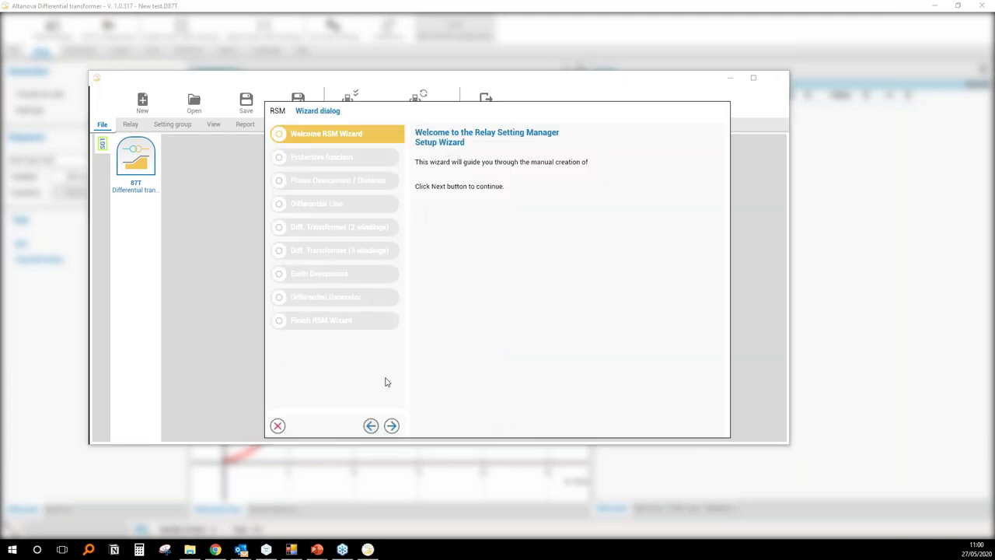
pyautogui.moveTo(453, 109)
pyautogui.mouseDown()
pyautogui.moveTo(420, 87)
pyautogui.moveTo(444, 100)
pyautogui.moveTo(447, 123)
pyautogui.mouseUp()
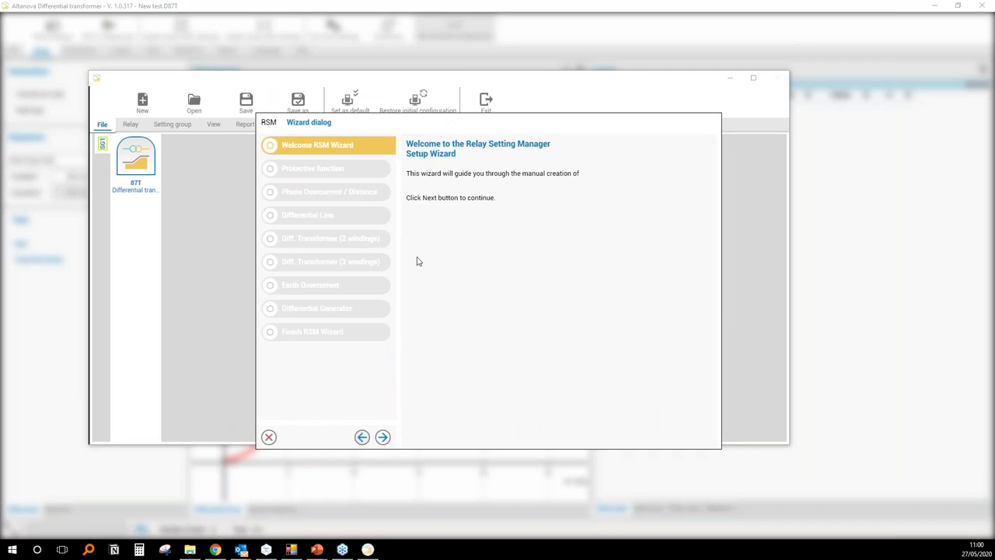
pyautogui.click(382, 437)
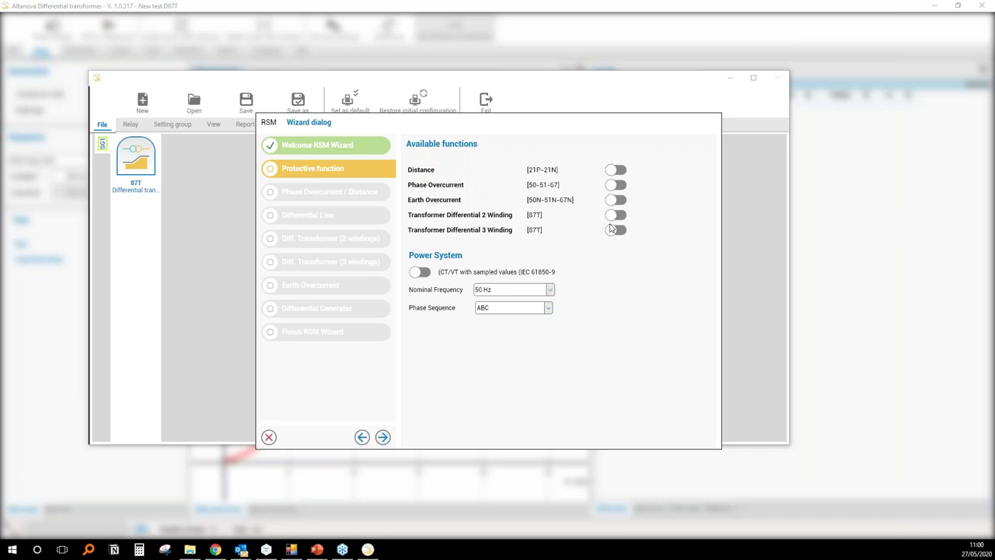
# - Enable the Distance, Phase Overcurrent and Earth Overcurrent functions, try the 2 Winding differential, and enable Transformer Differential 3 Winding
pyautogui.click(612, 171)
pyautogui.click(614, 185)
pyautogui.click(614, 201)
pyautogui.click(616, 216)
pyautogui.click(622, 216)
pyautogui.click(620, 231)
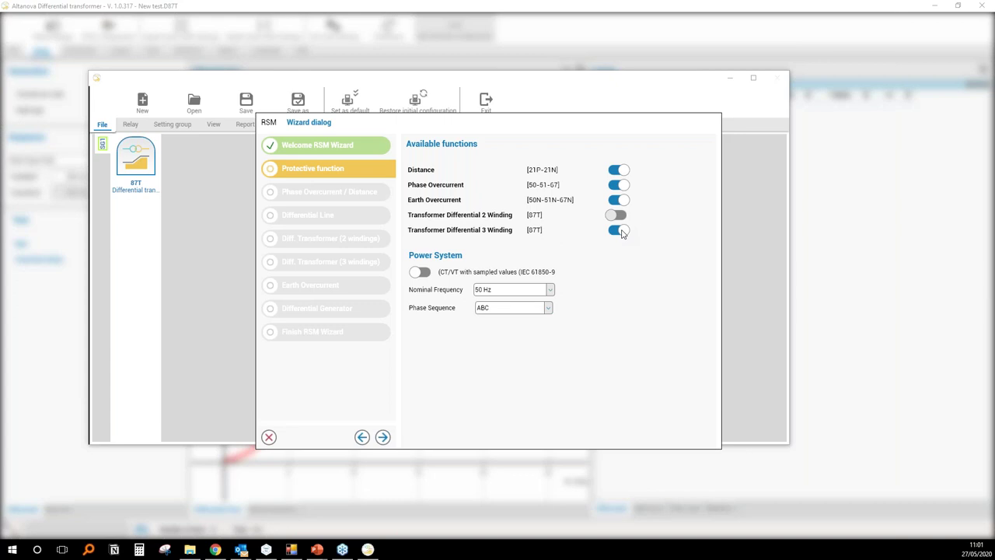
# - Disable the Transformer Differential 3 Winding, Distance, Phase Overcurrent and Earth Overcurrent functions
pyautogui.click(621, 231)
pyautogui.click(620, 171)
pyautogui.click(622, 186)
pyautogui.click(622, 200)
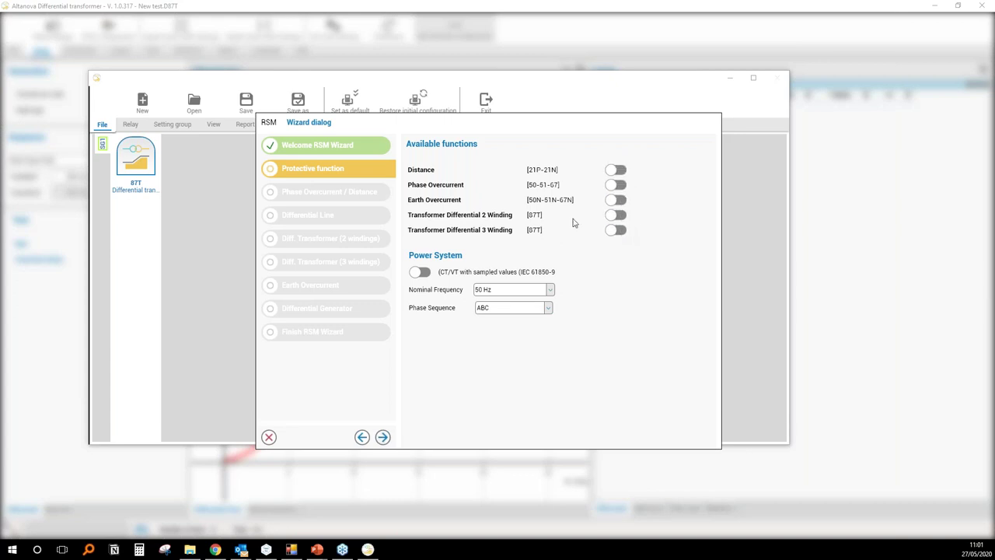
# - Enable Transformer Differential 2 Winding and set Nominal Group Number 1 to a 400 kV primary voltage and 160 A primary current
pyautogui.click(613, 216)
pyautogui.click(384, 438)
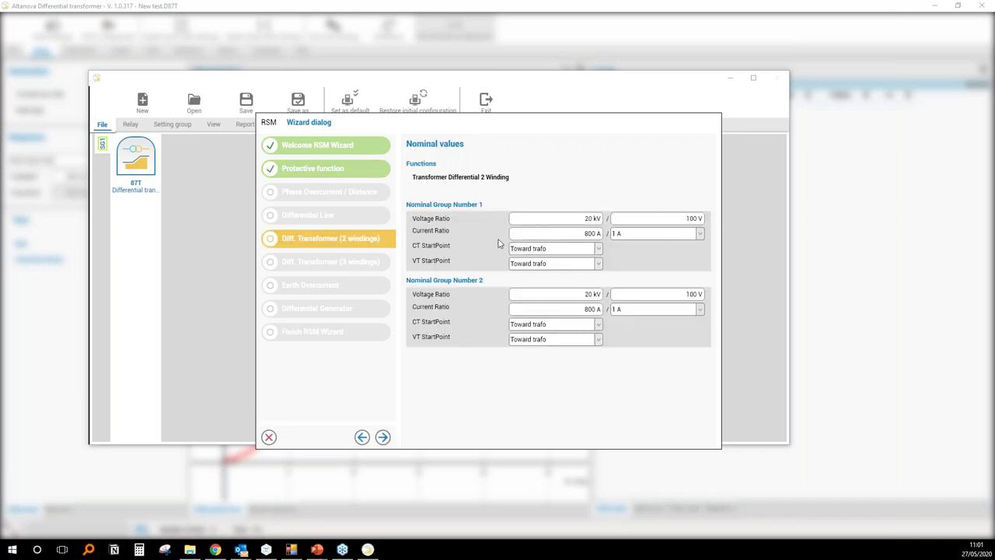
pyautogui.click(587, 218)
pyautogui.write('400')
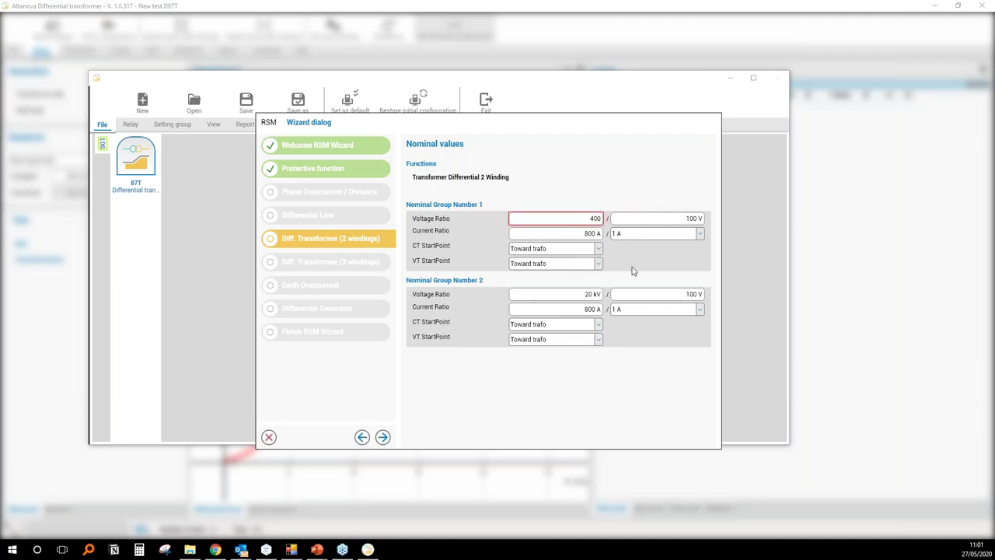
pyautogui.press('Return')
pyautogui.click(577, 234)
pyautogui.write('1')
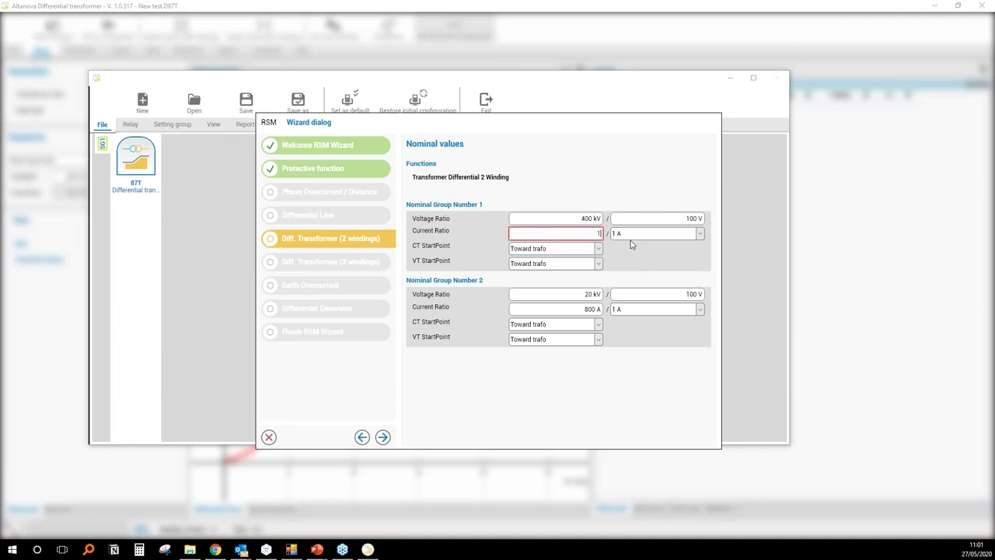
pyautogui.write('60')
pyautogui.press('Return')
# - Set the primary voltage of Nominal Group Number 2 to 132 kV and finish the relay wizard
pyautogui.click(576, 294)
pyautogui.write('132')
pyautogui.press('Return')
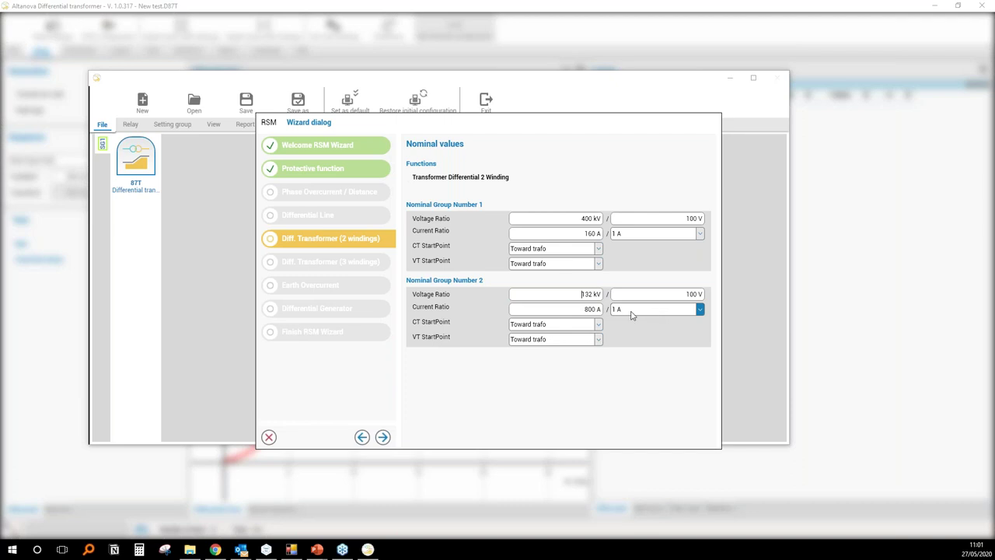
pyautogui.click(383, 437)
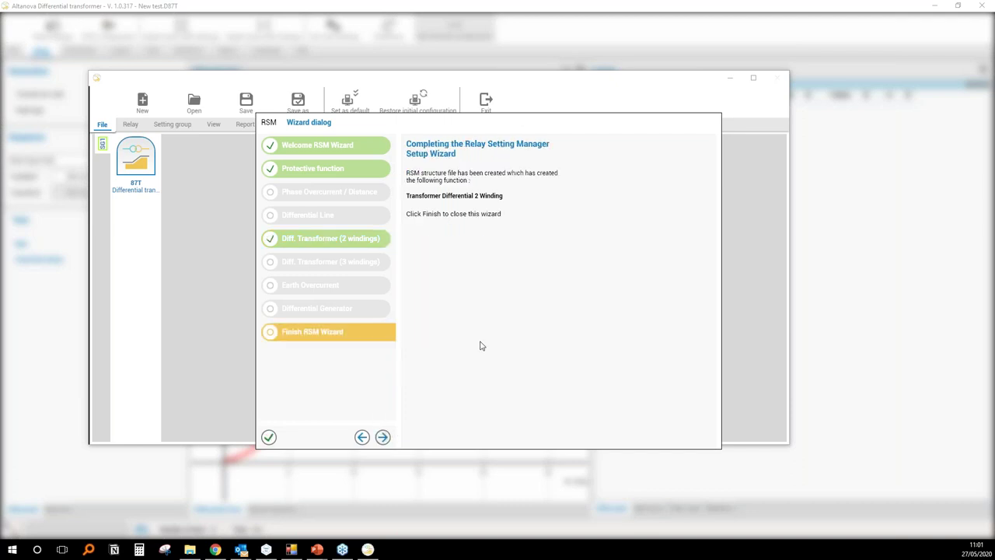
pyautogui.click(268, 438)
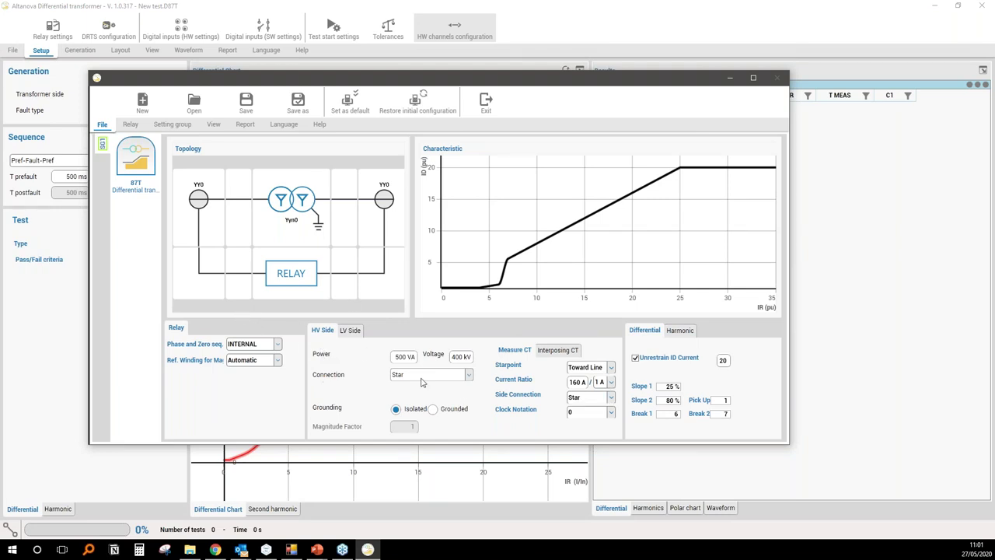
# - Try the Delta connection on the transformer's HV side and restore Star
pyautogui.click(469, 374)
pyautogui.click(414, 402)
pyautogui.click(419, 377)
pyautogui.click(413, 390)
# - Set the connection of the transformer's LV side to Delta
pyautogui.click(350, 330)
pyautogui.click(420, 374)
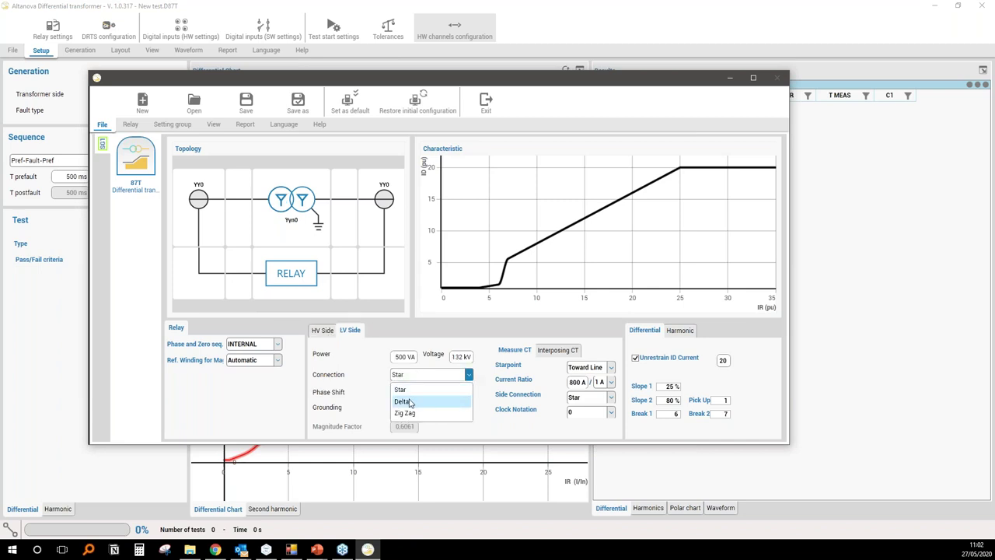
pyautogui.click(406, 401)
pyautogui.click(407, 412)
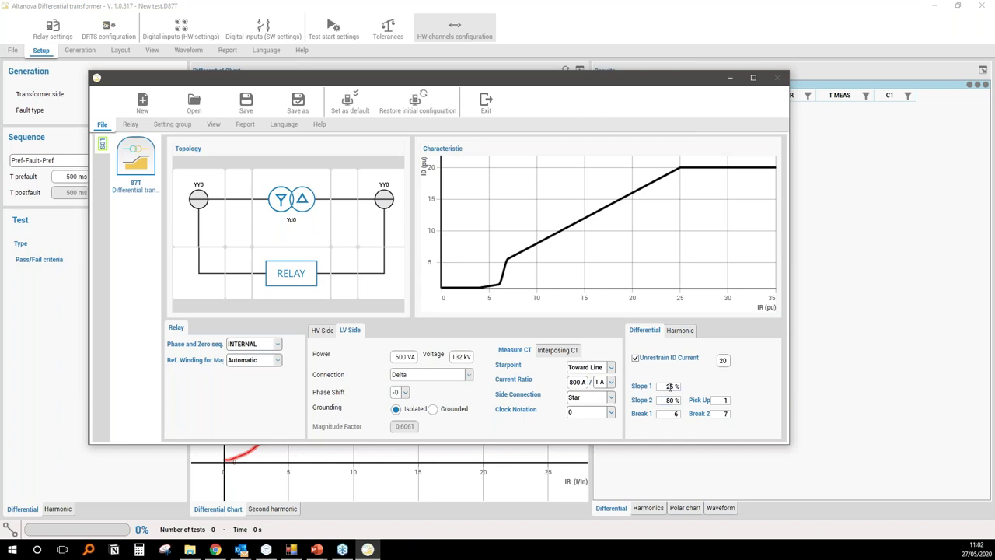
# - Set Slope 2 of the differential characteristic to 100 % and Slope 1 to 20 %
pyautogui.click(668, 400)
pyautogui.write('100')
pyautogui.press('Return')
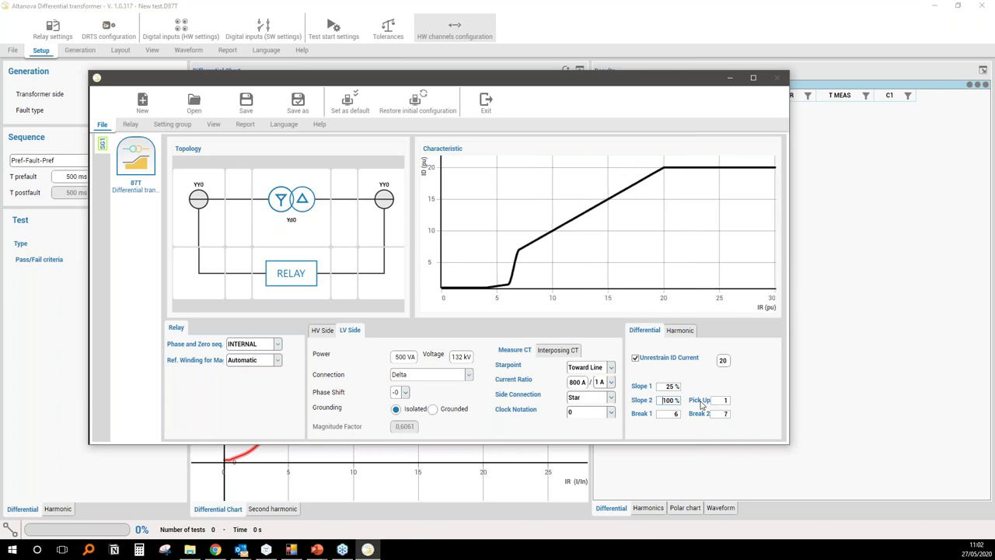
pyautogui.click(673, 386)
pyautogui.write('20')
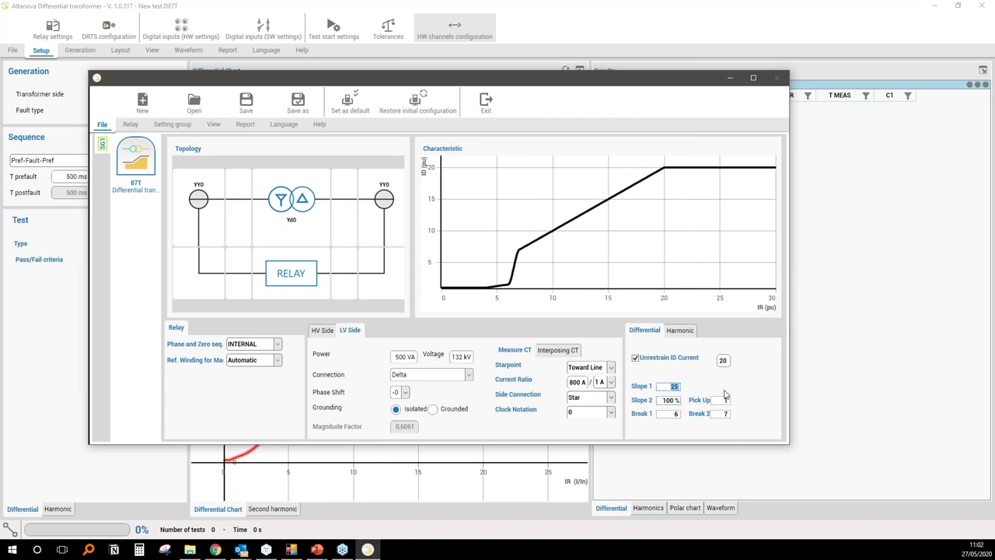
pyautogui.press('Return')
# - Try Break 1 values of 2 and 4, setting Break 2 to 8 and Break 1 to 6
pyautogui.click(665, 413)
pyautogui.write('2')
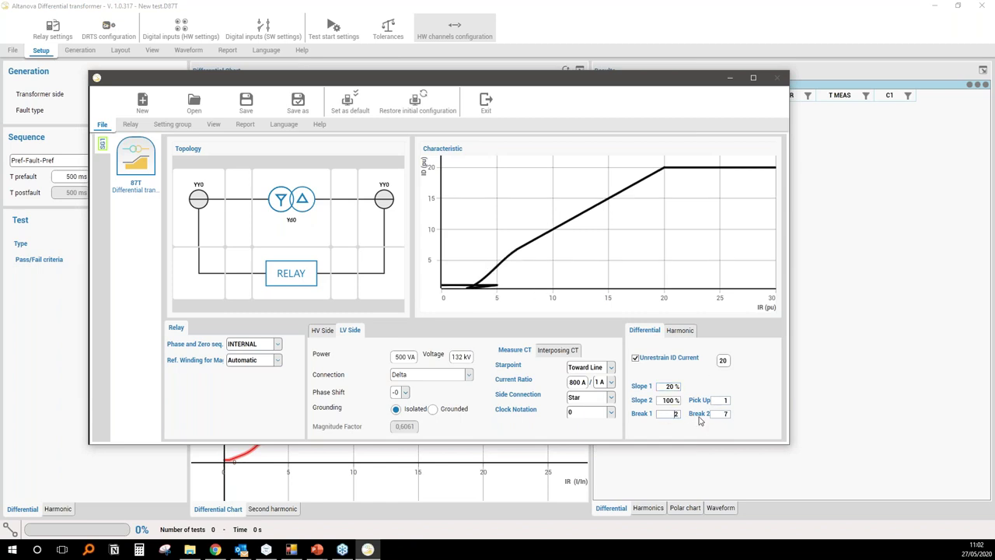
pyautogui.write('4')
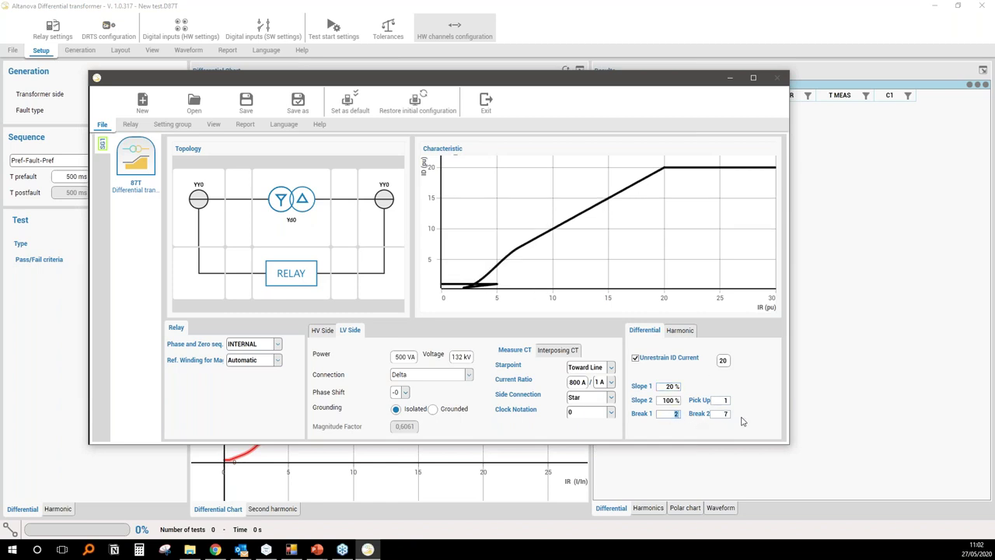
pyautogui.click(715, 410)
pyautogui.write('8')
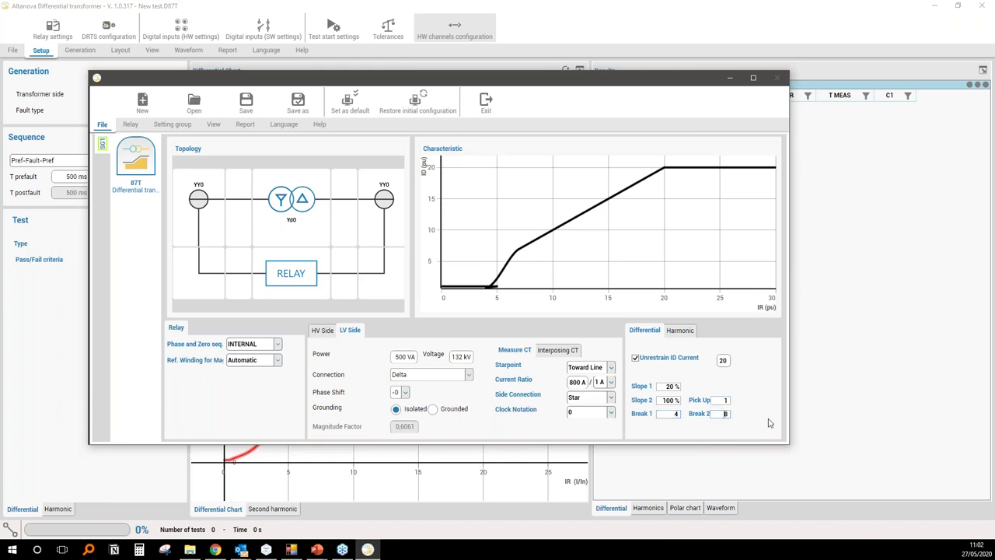
pyautogui.press('Tab')
pyautogui.click(674, 414)
pyautogui.write('6')
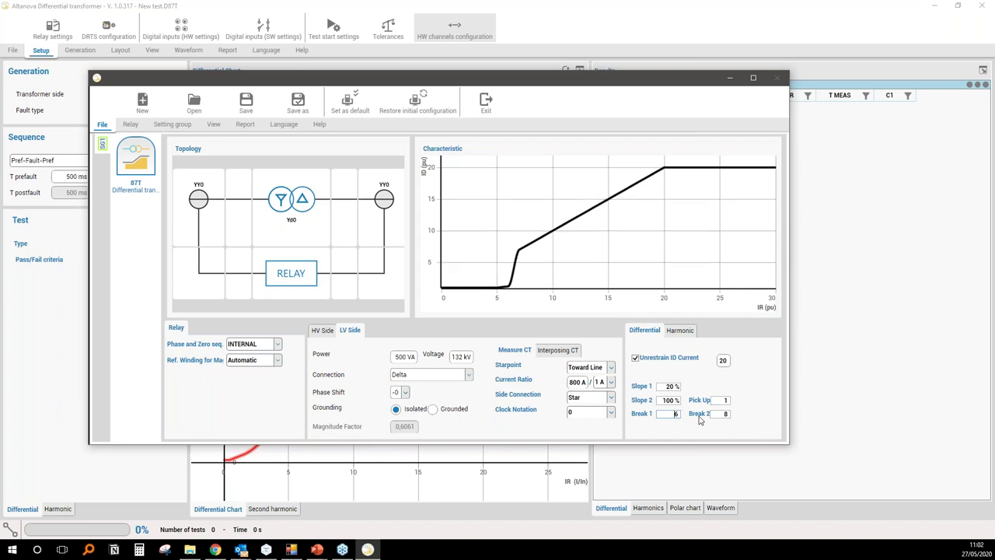
# - Show the harmonic blocking settings and exit the relay configuration without applying the new settings
pyautogui.click(681, 331)
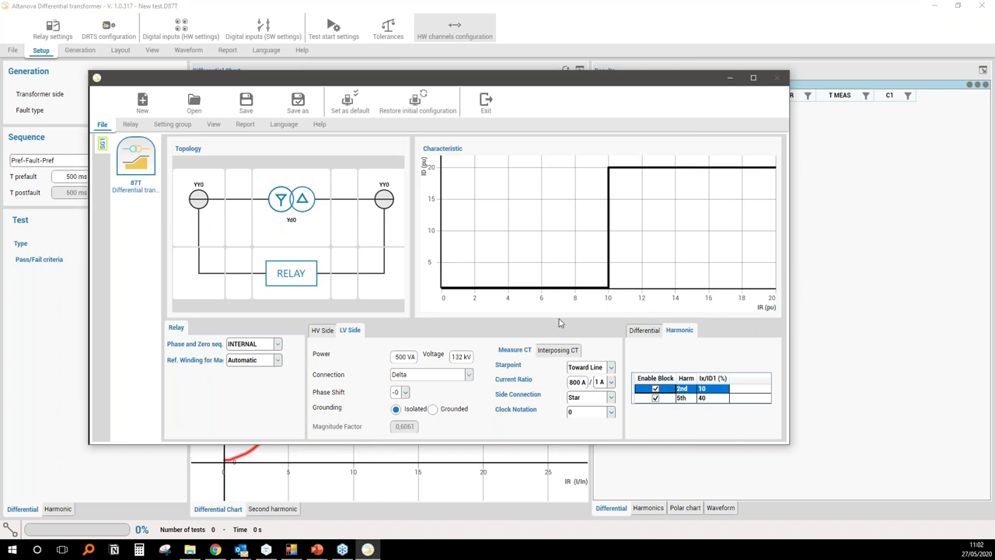
pyautogui.click(488, 119)
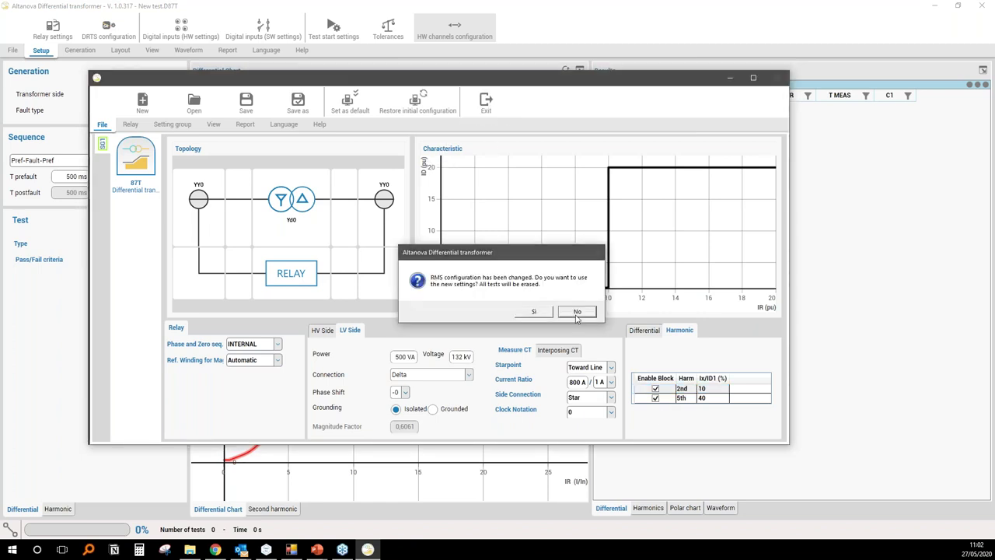
pyautogui.click(573, 309)
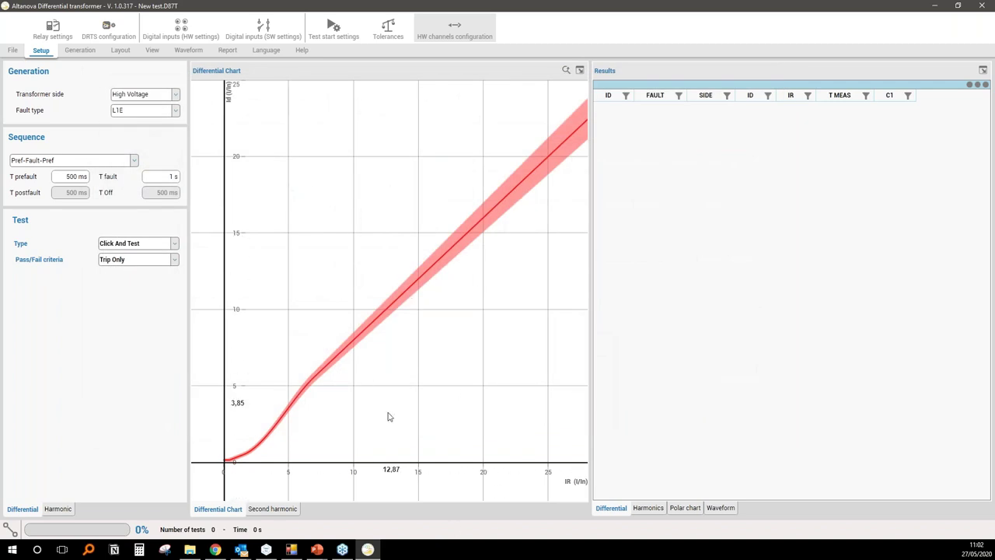
# - Set the transformer side for the differential test generation to Low Voltage
pyautogui.click(382, 334)
pyautogui.moveTo(331, 398); pyautogui.dragTo(221, 466)
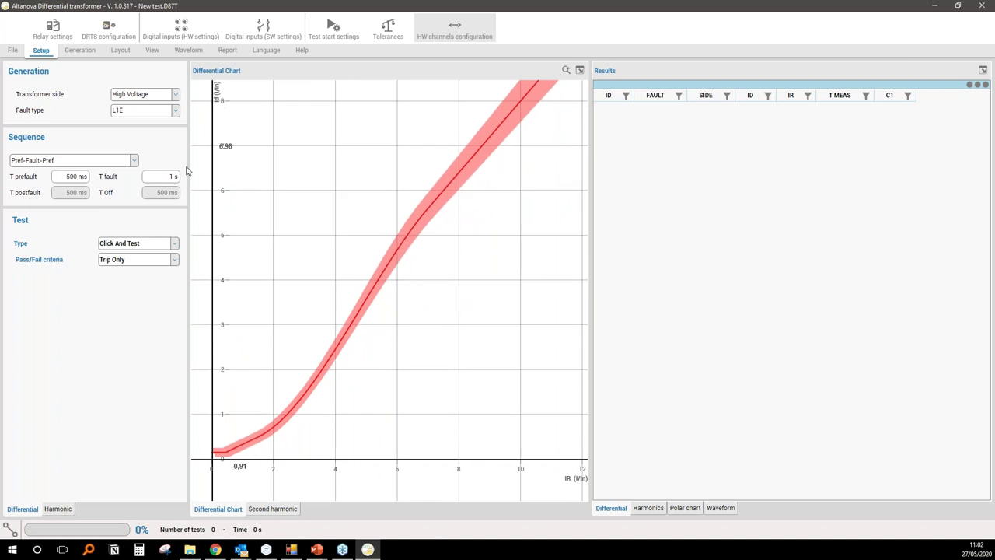
pyautogui.click(131, 96)
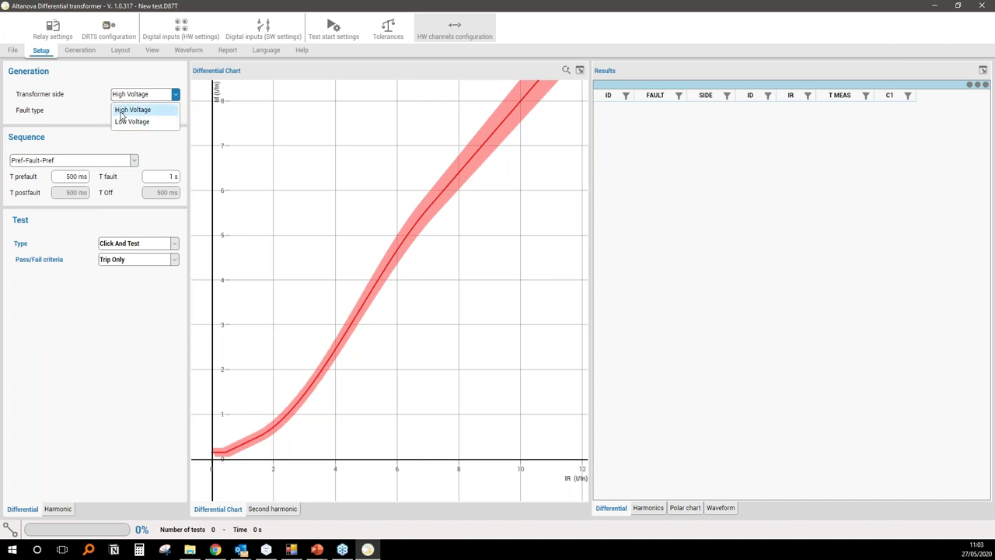
pyautogui.click(121, 115)
pyautogui.click(132, 94)
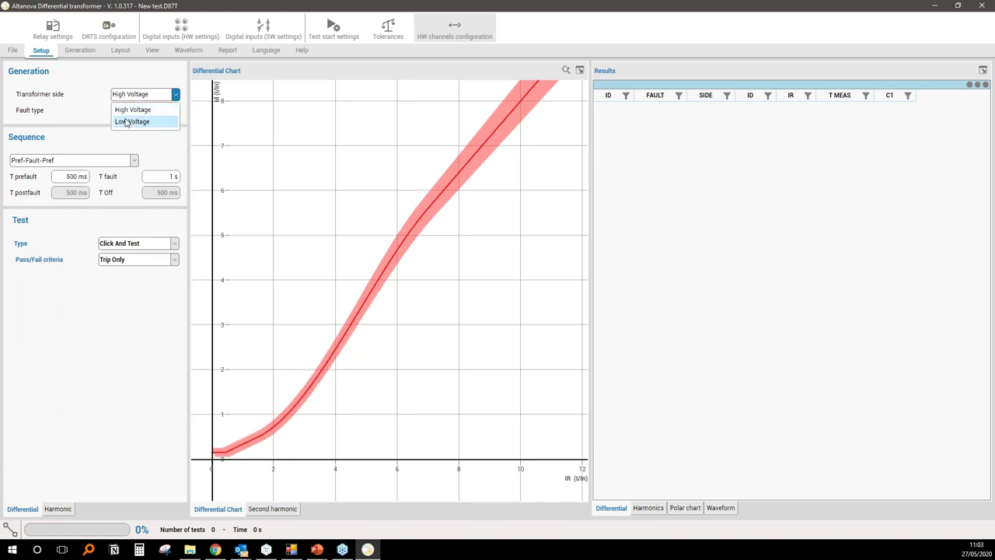
pyautogui.click(120, 157)
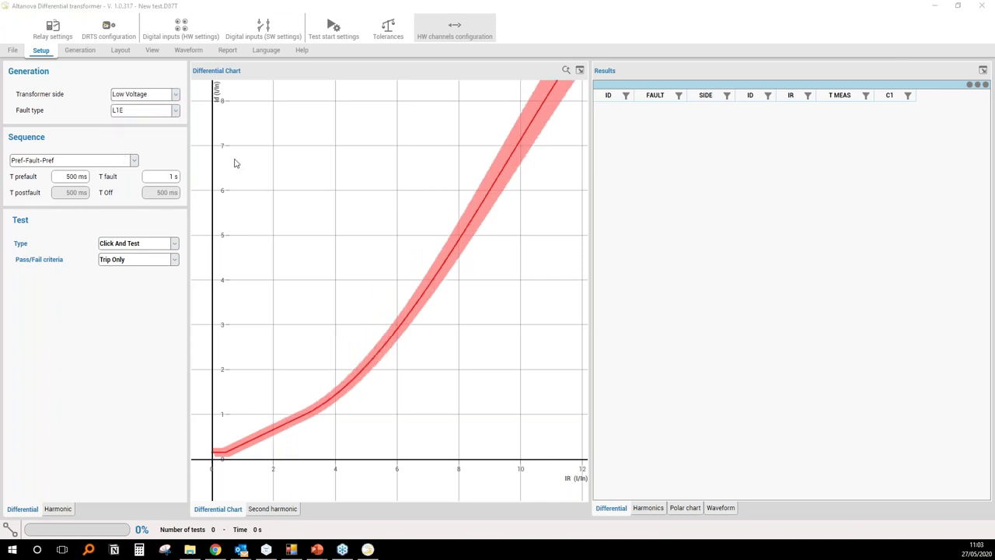
# - Review the available fault types and switch the transformer side to High Voltage and back to Low Voltage
pyautogui.click(134, 114)
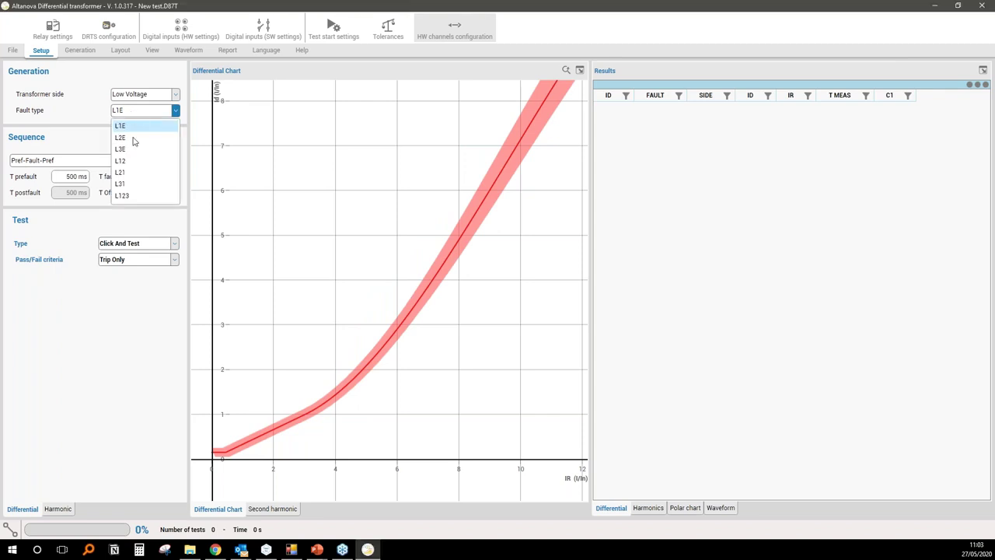
pyautogui.click(133, 115)
pyautogui.click(142, 94)
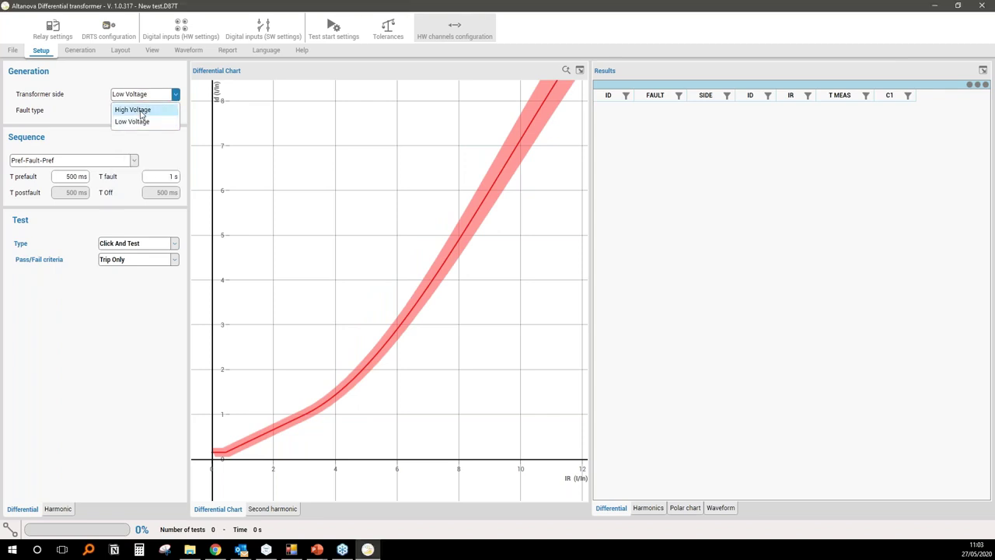
pyautogui.click(134, 109)
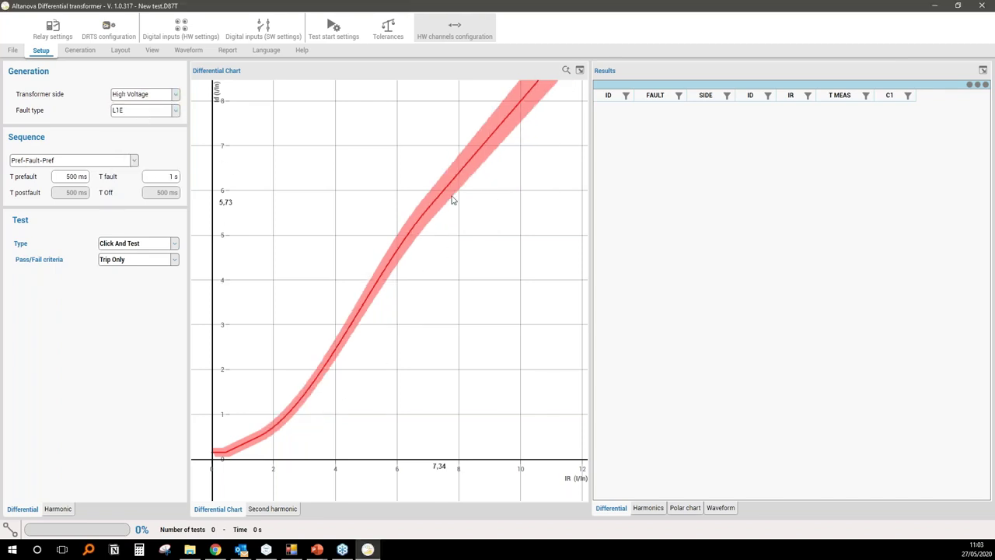
pyautogui.click(144, 97)
pyautogui.click(139, 124)
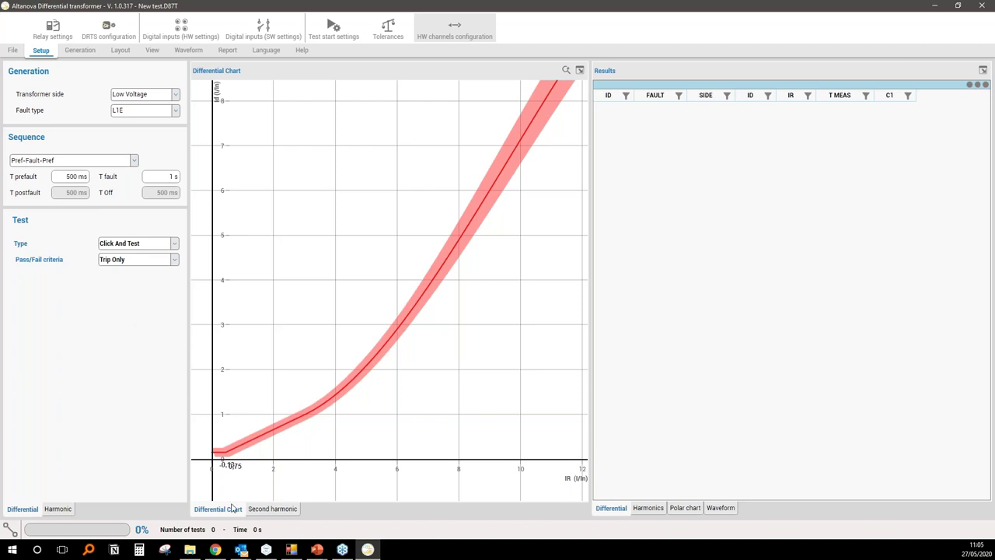
# - Switch to the Video folder in File Explorer and play 87T - Click and Test.mp4, pausing and resuming it at the second harmonic test
pyautogui.click(189, 550)
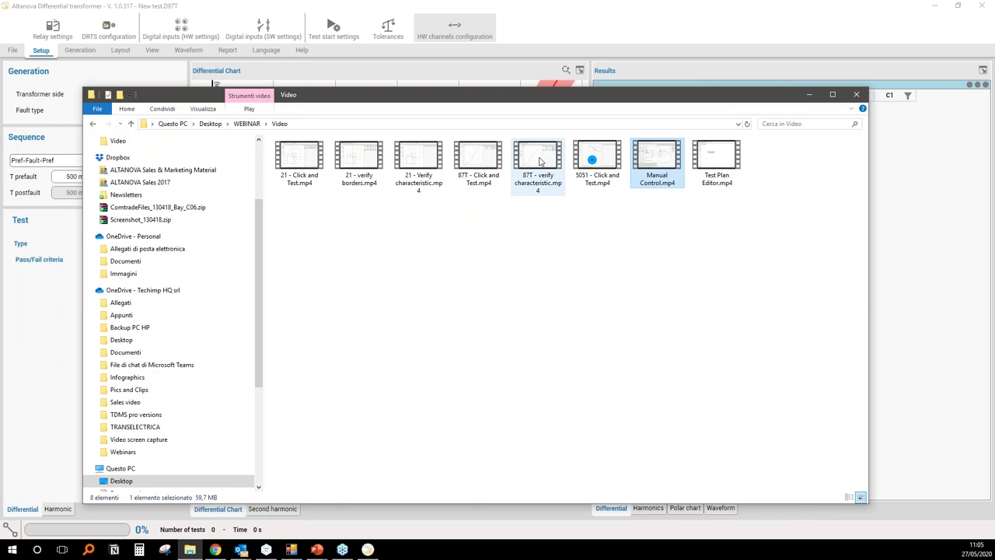
pyautogui.doubleClick(488, 160)
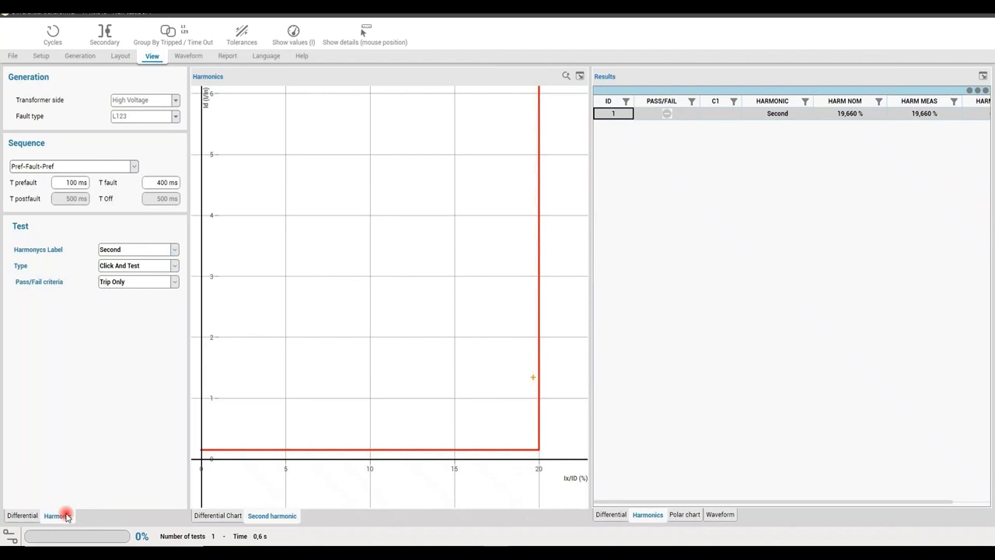
pyautogui.click(493, 503)
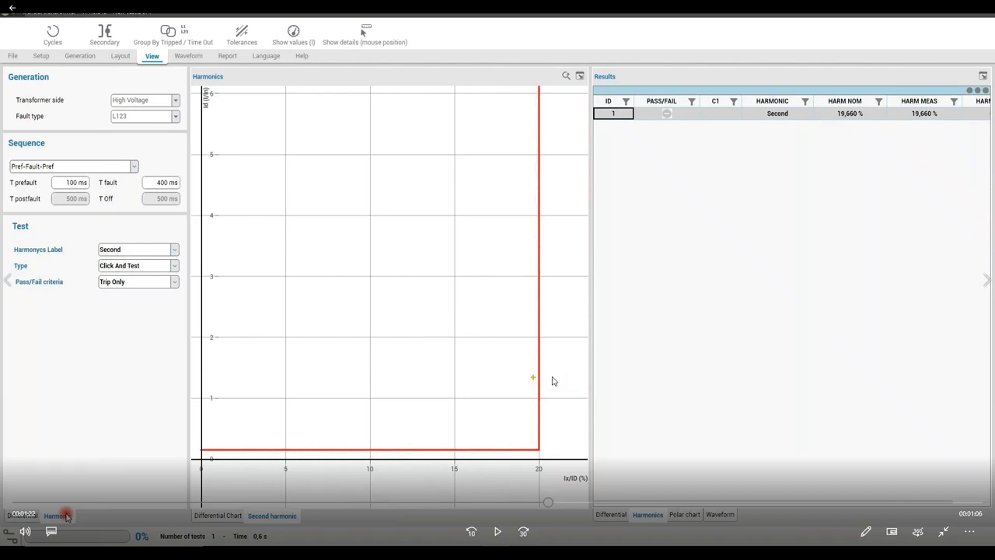
pyautogui.click(498, 531)
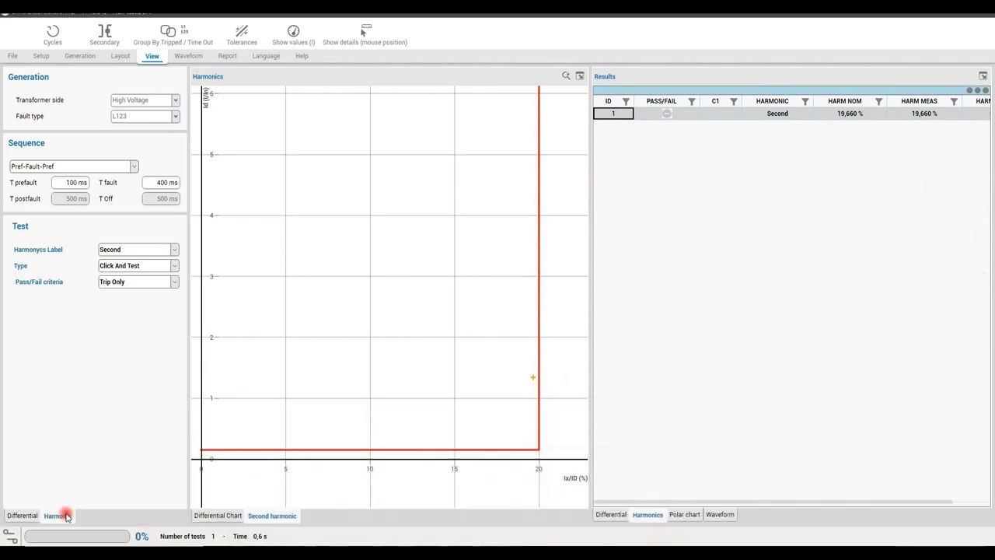
pyautogui.moveTo(66, 517)
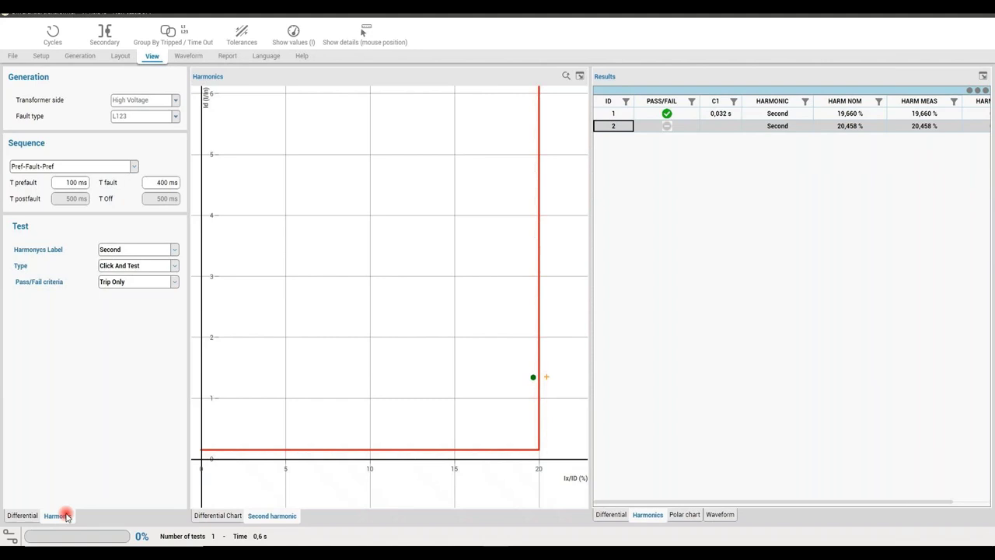
pyautogui.moveTo(744, 292)
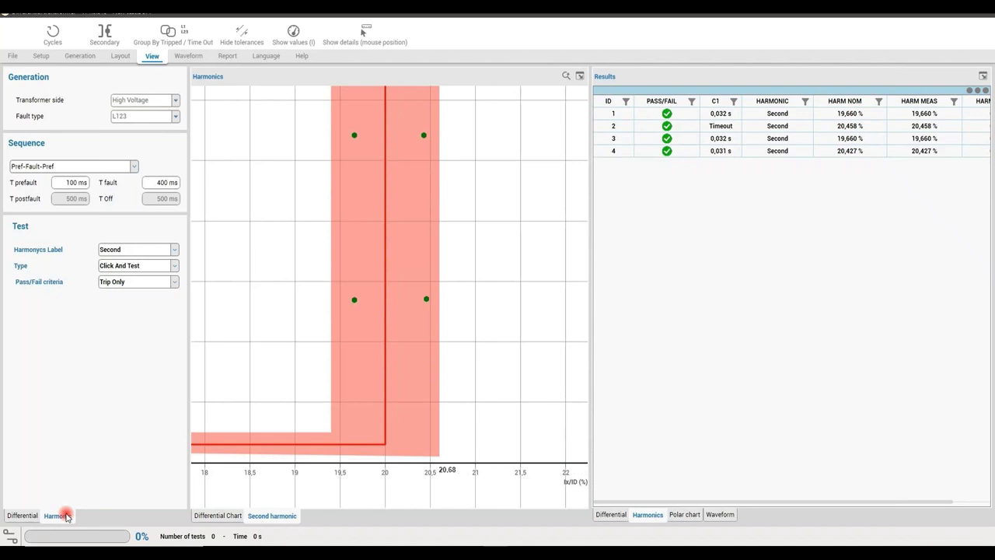
pyautogui.click(447, 134)
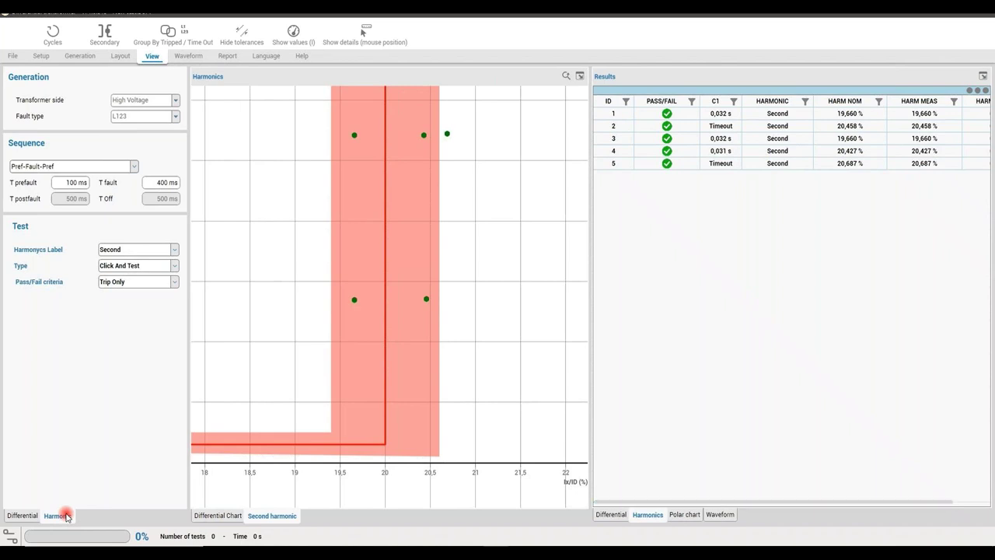
# - Leave full-screen playback and close the 87T - Click and Test video
pyautogui.press('space')
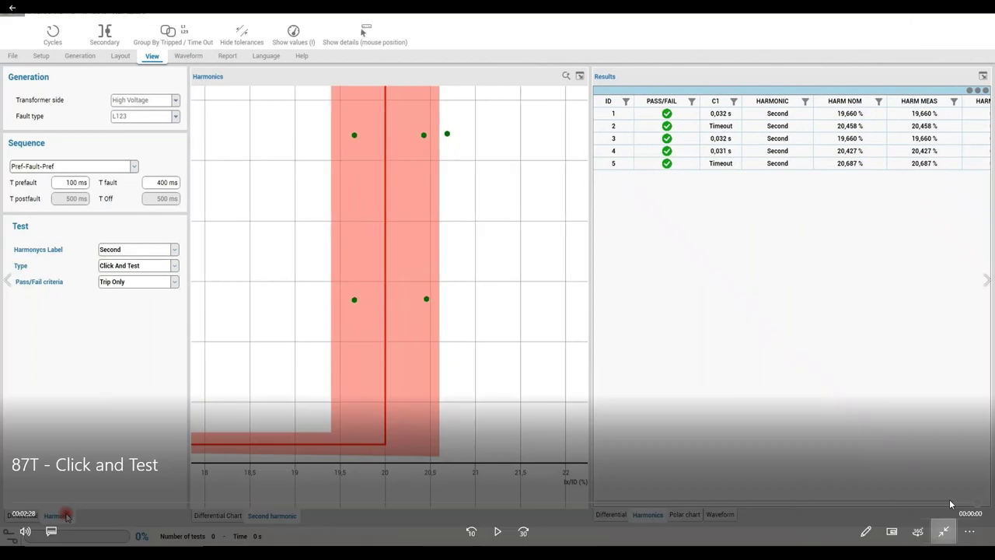
pyautogui.click(944, 531)
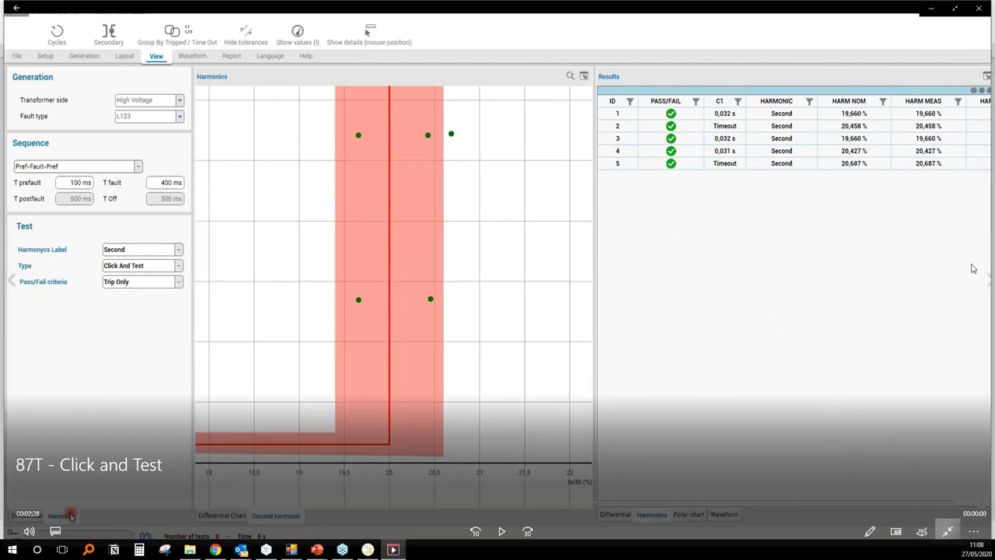
pyautogui.hotkey('alt', 'F4')
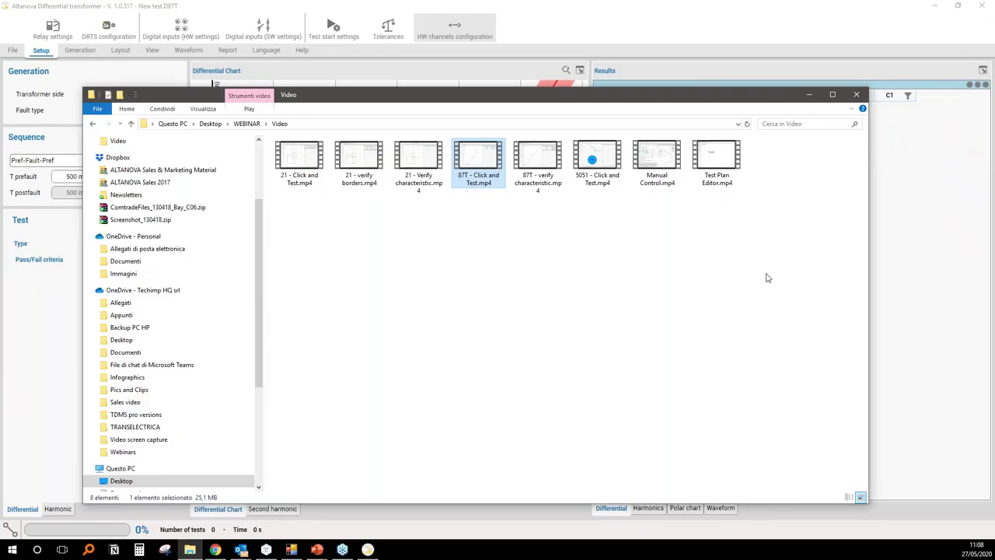
# - Minimize the Video folder window and close the Altanova Differential transformer module
pyautogui.click(767, 278)
pyautogui.click(809, 94)
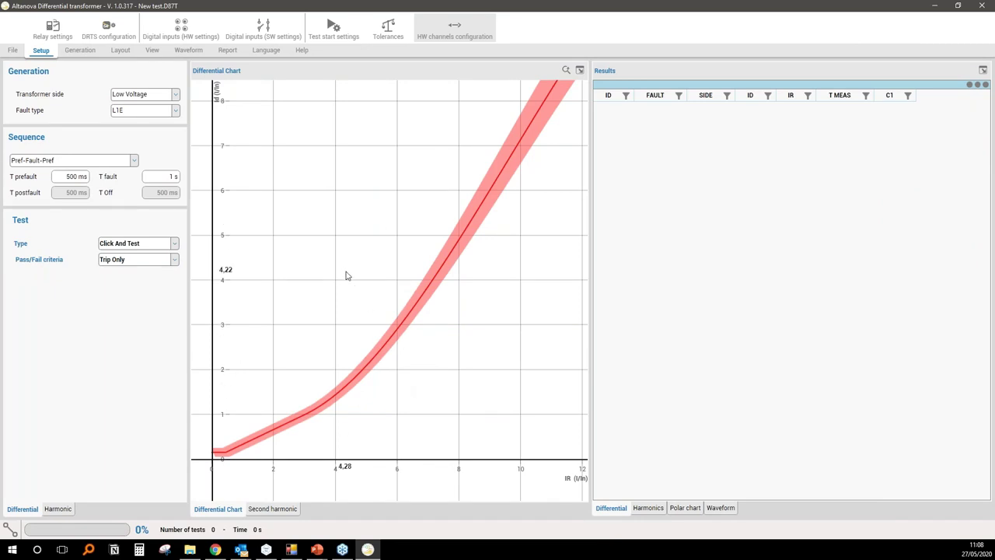
pyautogui.click(983, 7)
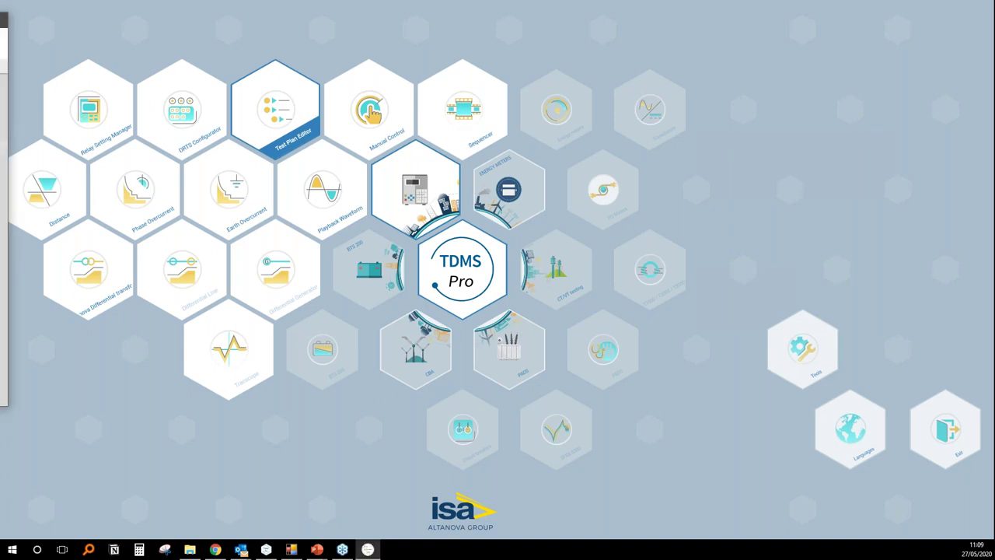
# - Open the Test Plan Editor from the TDMS Pro home screen and create a new test plan
pyautogui.moveTo(251, 89); pyautogui.dragTo(500, 93)
pyautogui.doubleClick(500, 93)
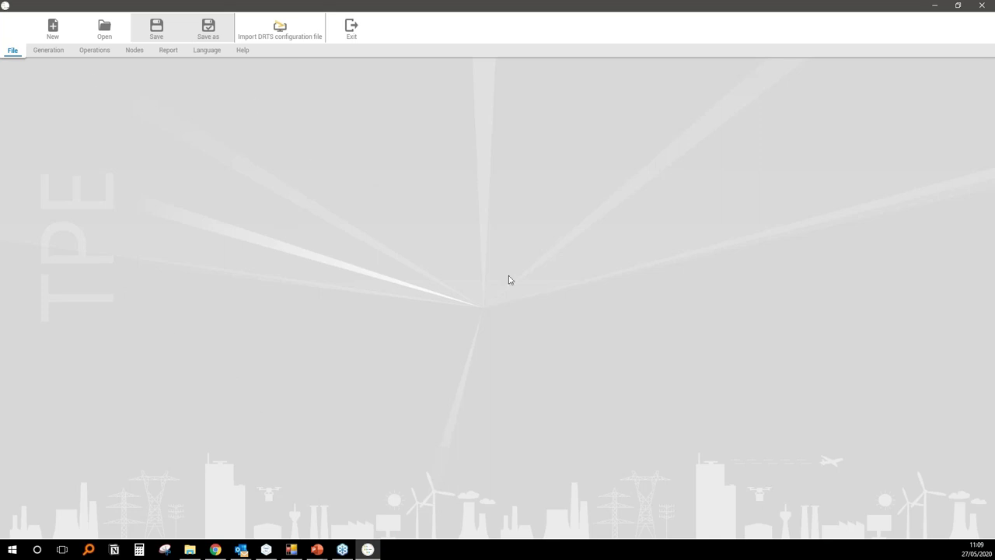
pyautogui.click(53, 29)
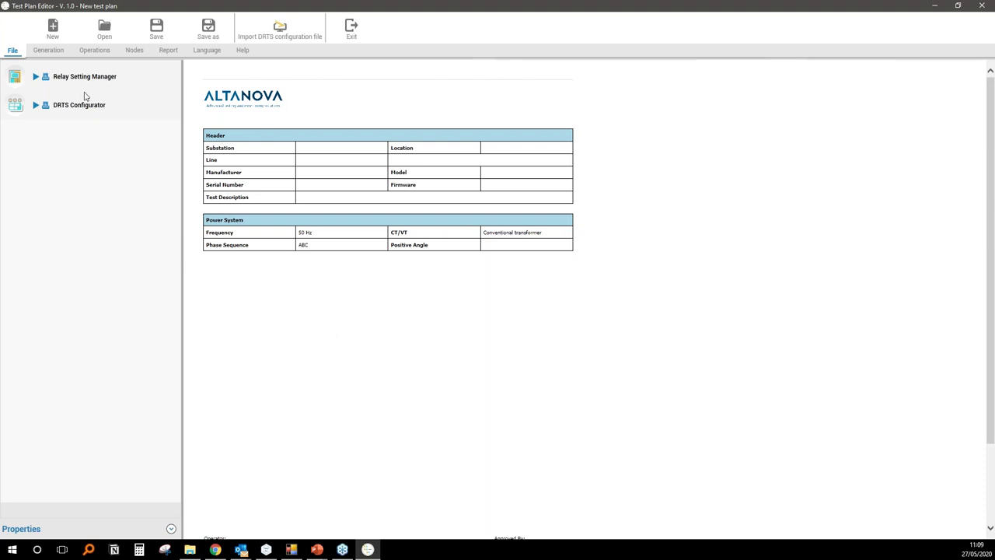
# - Open the Relay Setting Manager node of the new test plan and shift its window slightly
pyautogui.click(129, 81)
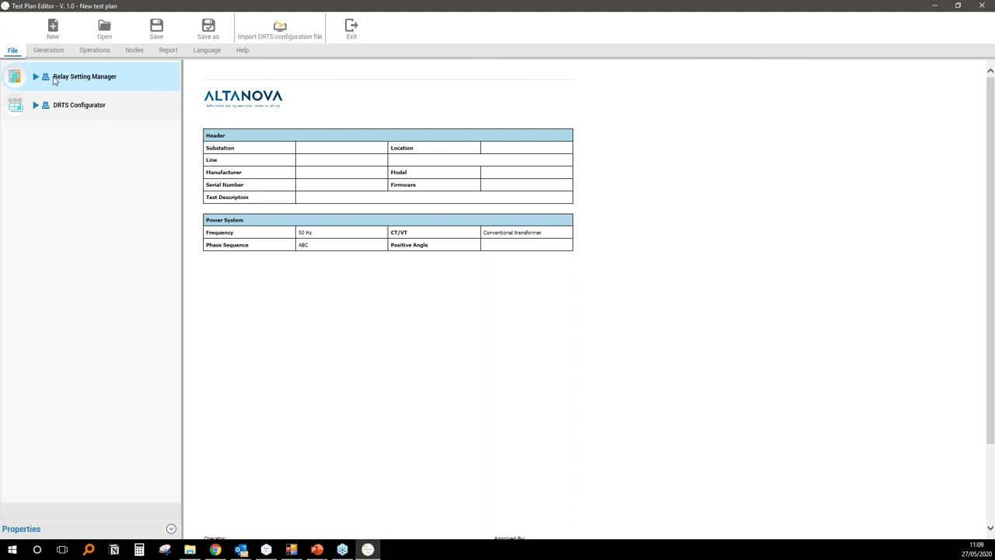
pyautogui.doubleClick(143, 90)
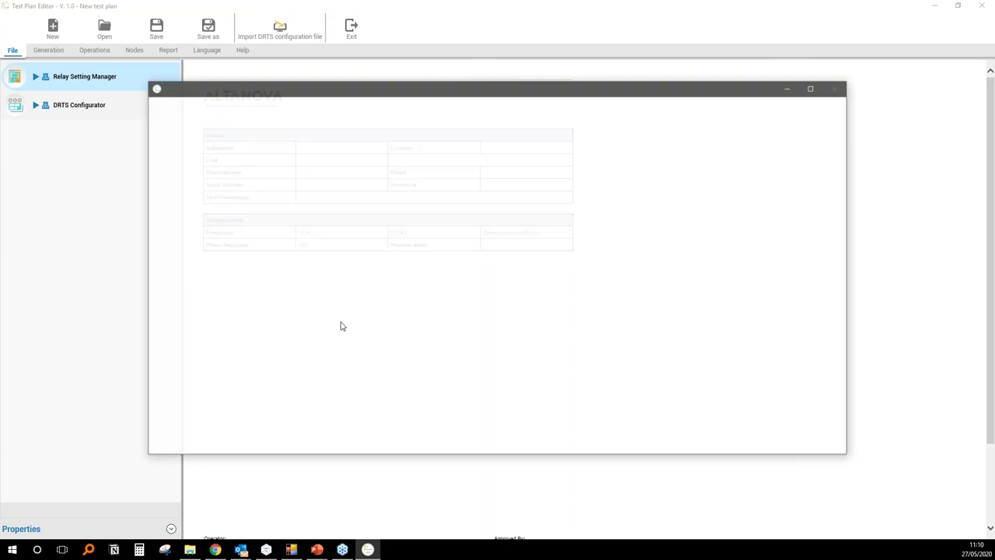
pyautogui.moveTo(343, 92); pyautogui.dragTo(364, 96)
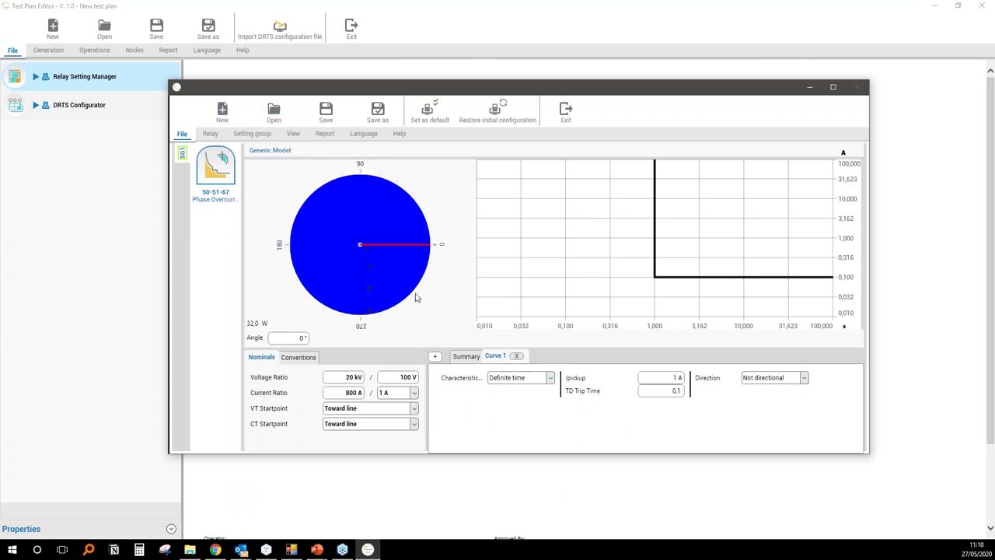
# - Start a new relay configuration for the specific model ALSTOM MICOM P441-P442-P444, continuing without importing a file
pyautogui.click(222, 114)
pyautogui.click(382, 182)
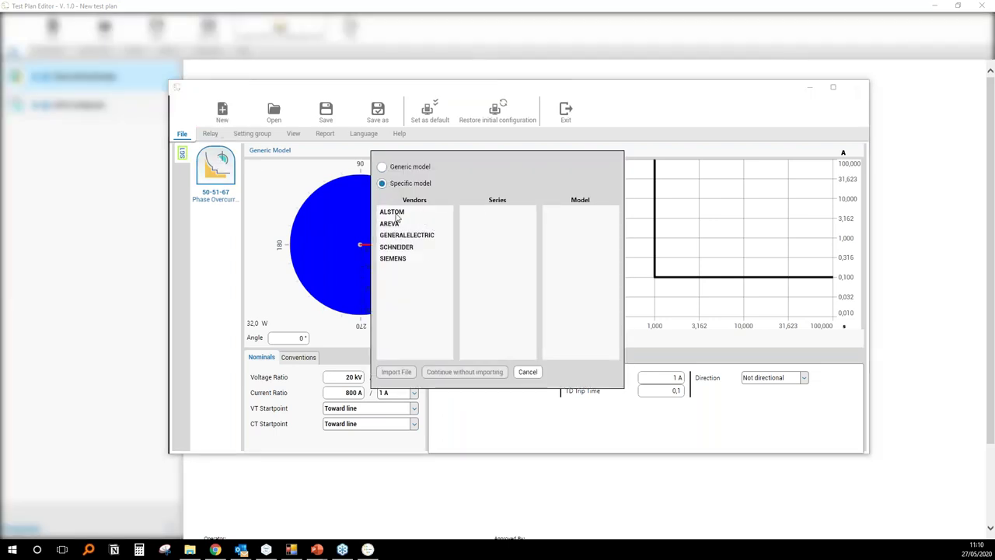
pyautogui.click(397, 215)
pyautogui.click(471, 215)
pyautogui.click(567, 217)
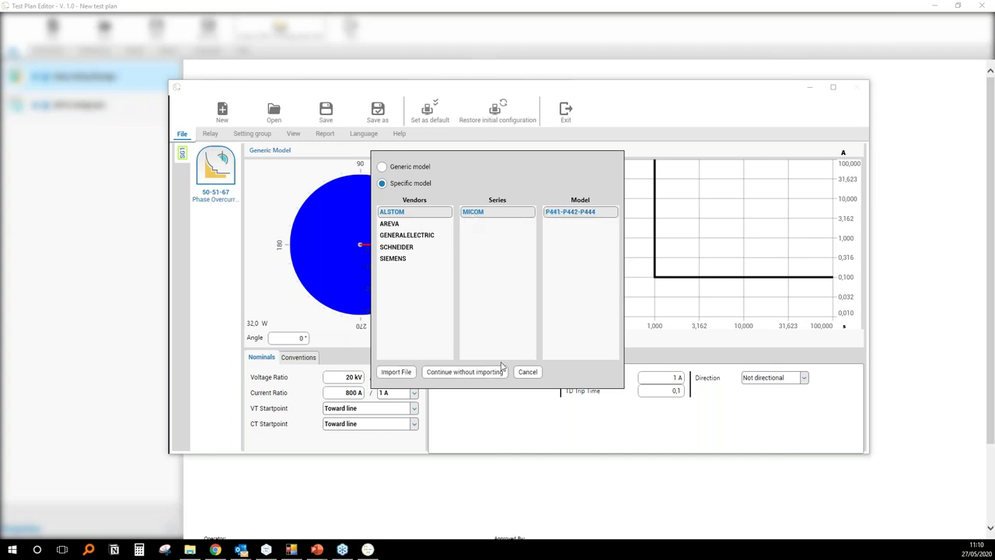
pyautogui.click(465, 371)
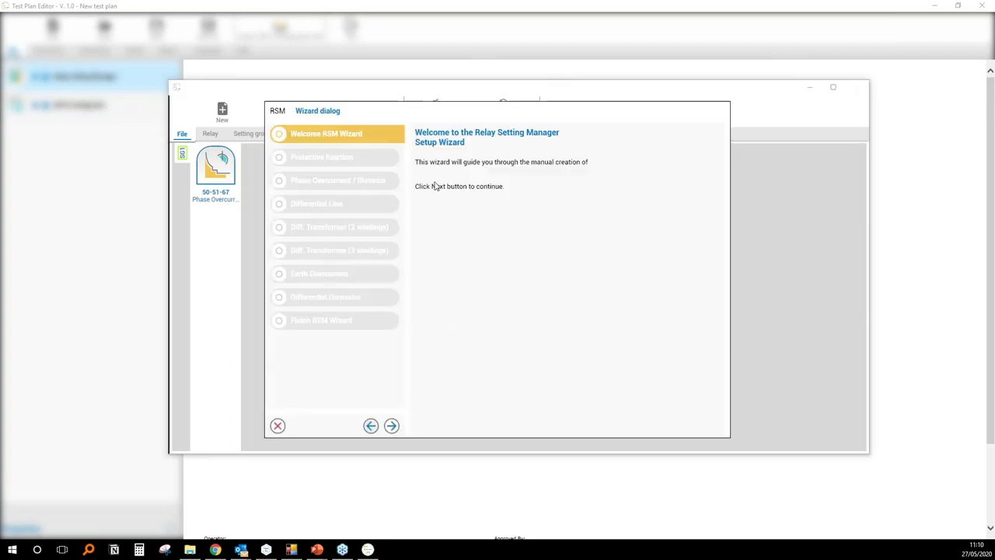
# - Complete the relay setup wizard with the Distance and Phase Overcurrent functions enabled and the default nominal values
pyautogui.click(392, 426)
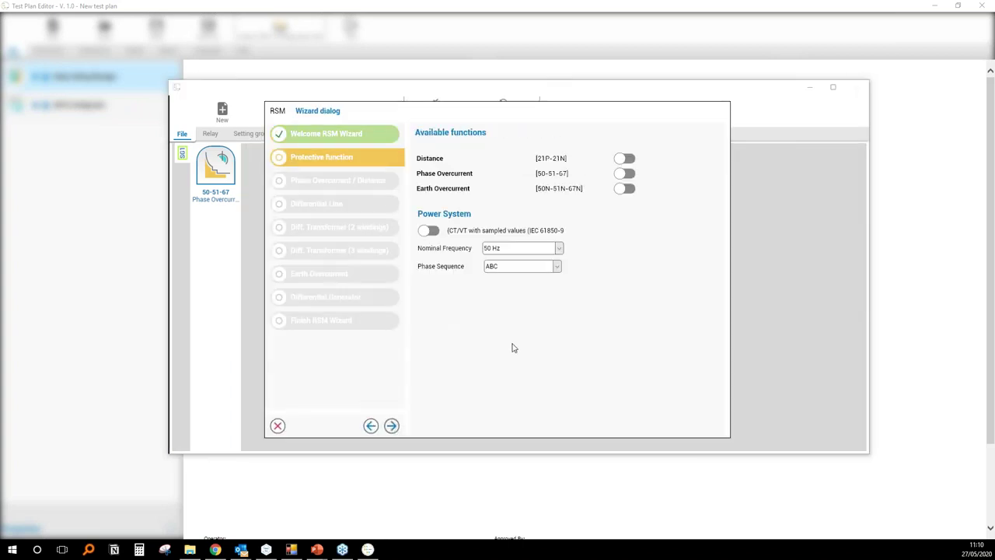
pyautogui.click(625, 159)
pyautogui.click(623, 174)
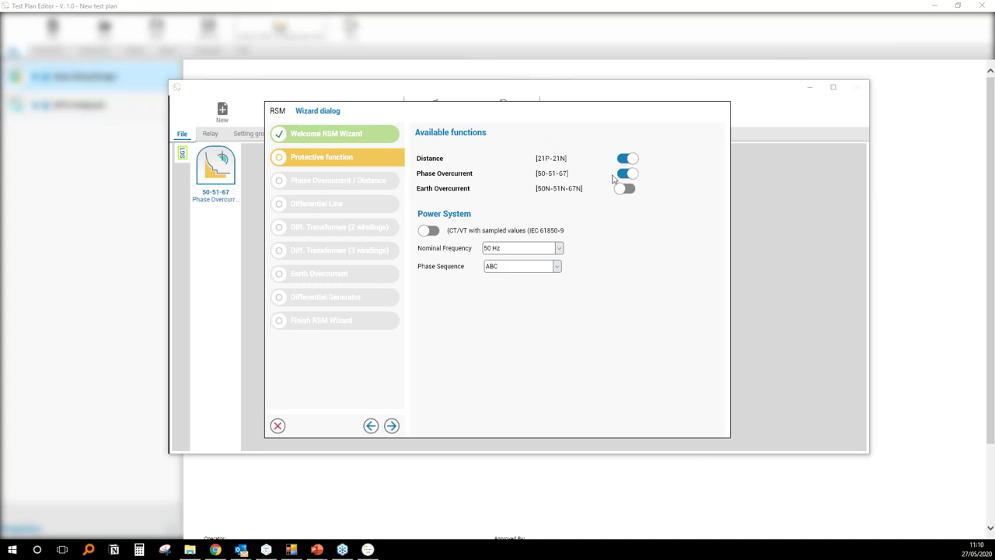
pyautogui.click(391, 426)
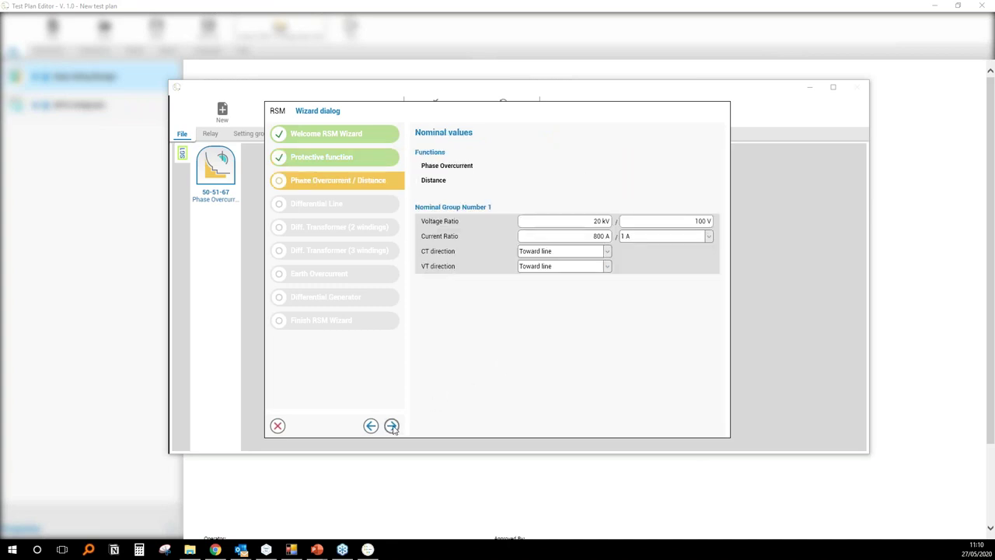
pyautogui.click(392, 426)
pyautogui.click(278, 426)
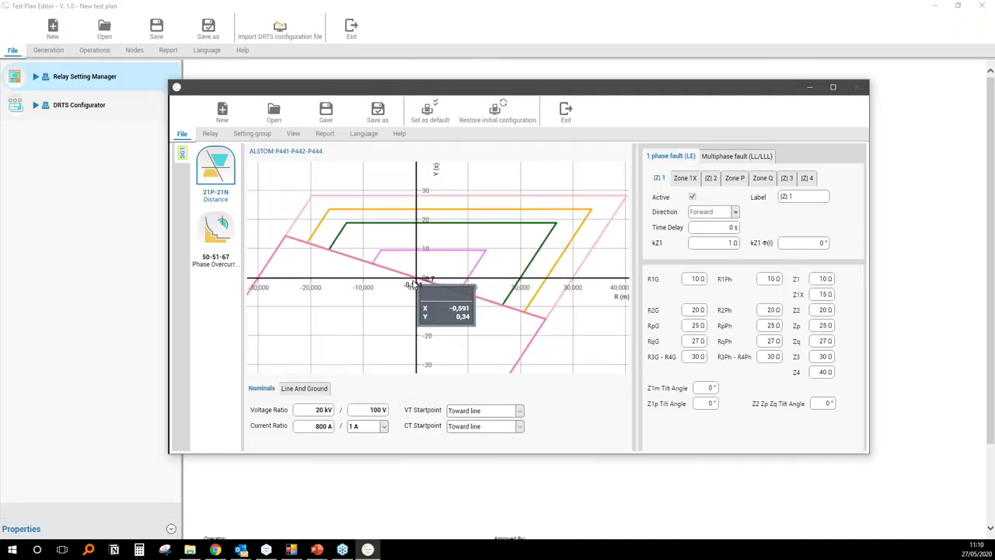
# - Look over the distance characteristic and set Curve 1 of the phase overcurrent function to the IEC characteristic
pyautogui.scroll(-3, 416, 285)
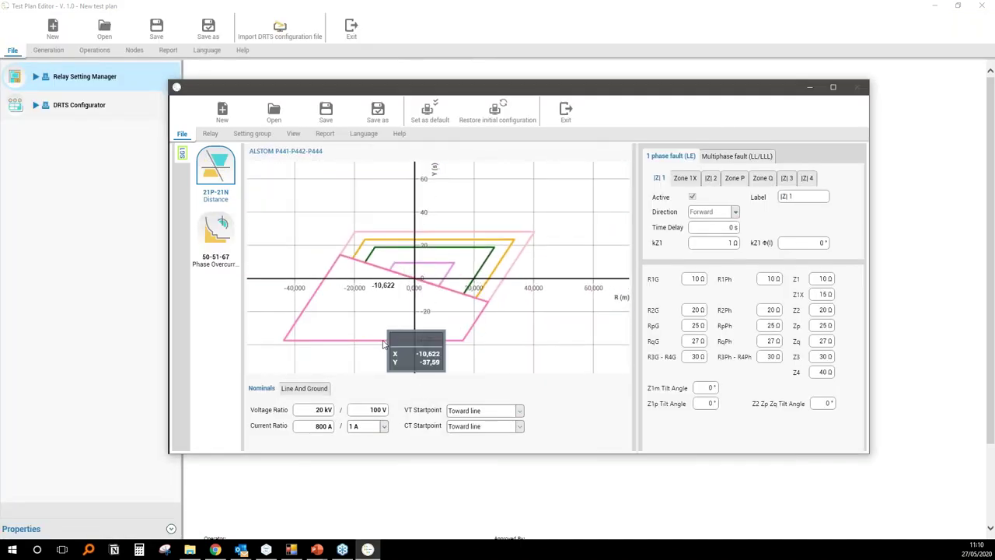
pyautogui.click(223, 231)
pyautogui.click(518, 380)
pyautogui.click(516, 406)
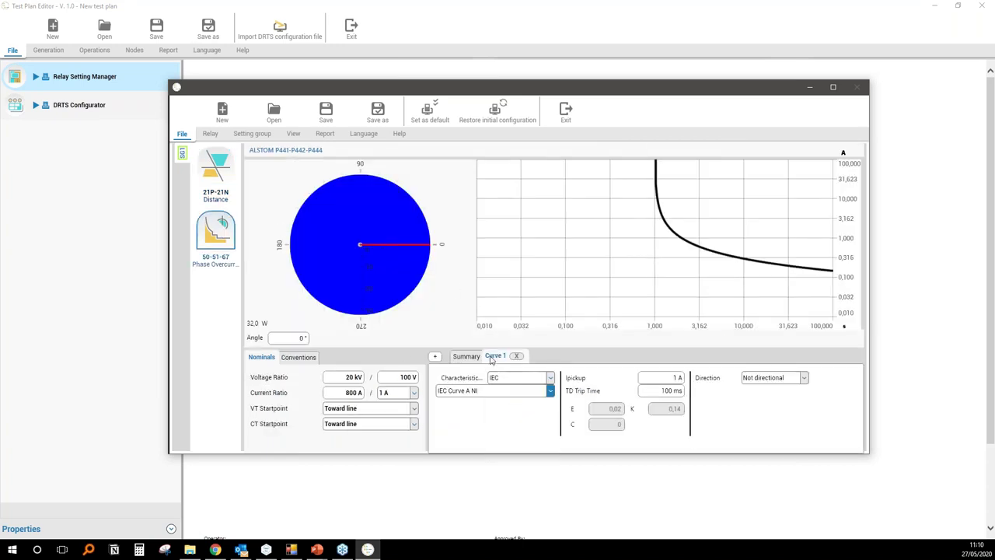
# - Check the curve summary, add a second phase overcurrent curve and set the IEC curve's Ipickup to 5 A
pyautogui.click(469, 357)
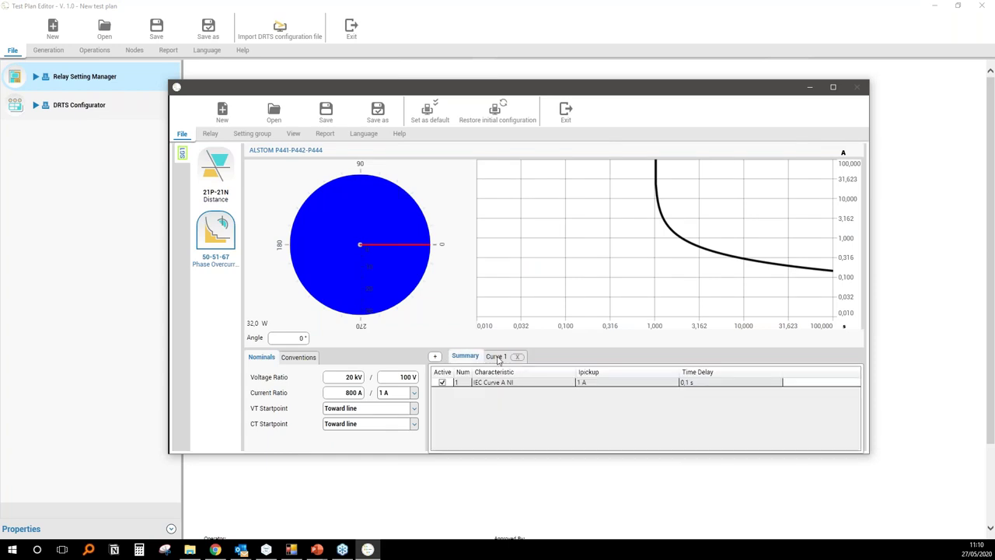
pyautogui.click(496, 357)
pyautogui.click(435, 356)
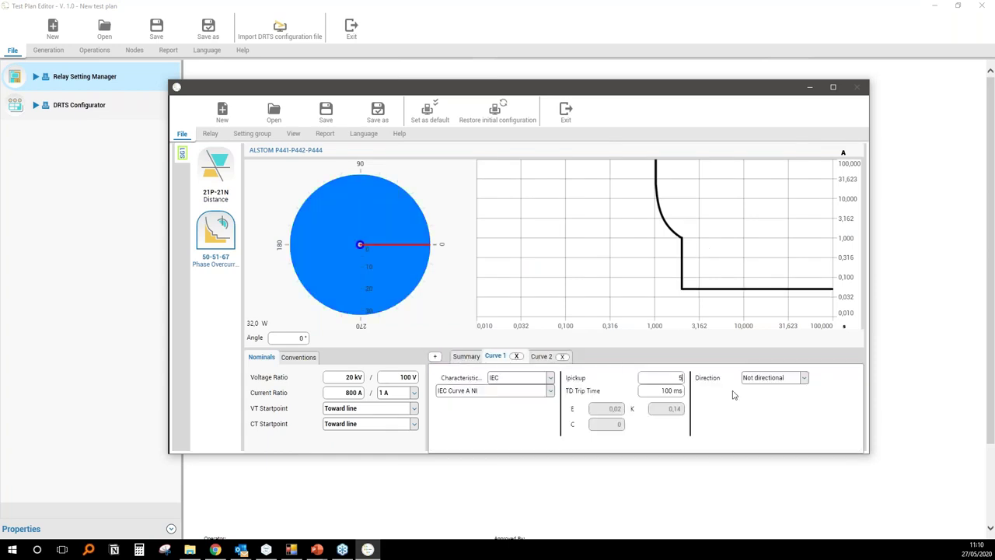
pyautogui.press('Return')
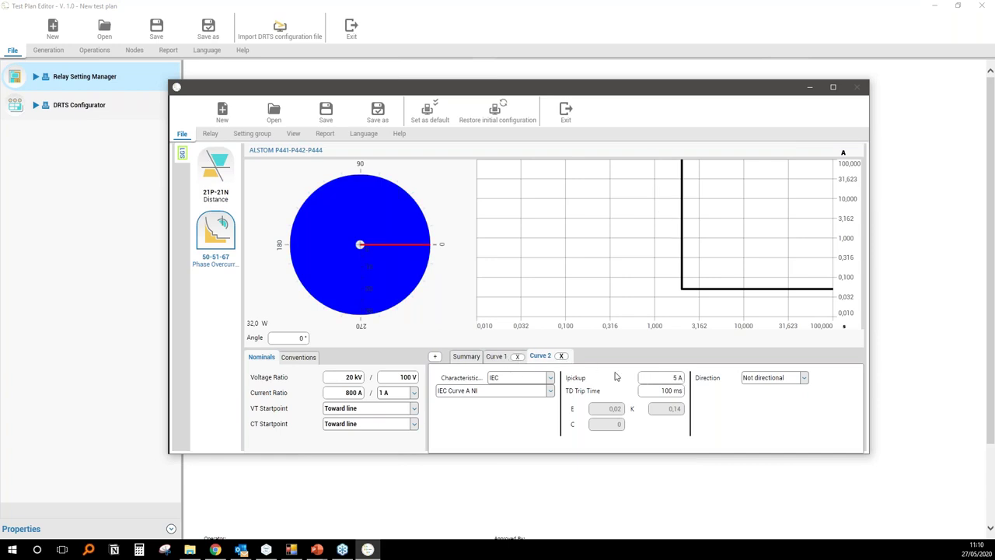
# - Set the definite-time Curve 1 to a trip time of 1 s and an Ipickup of 1 A
pyautogui.click(501, 357)
pyautogui.click(544, 359)
pyautogui.click(498, 357)
pyautogui.click(666, 391)
pyautogui.write('1')
pyautogui.press('Return')
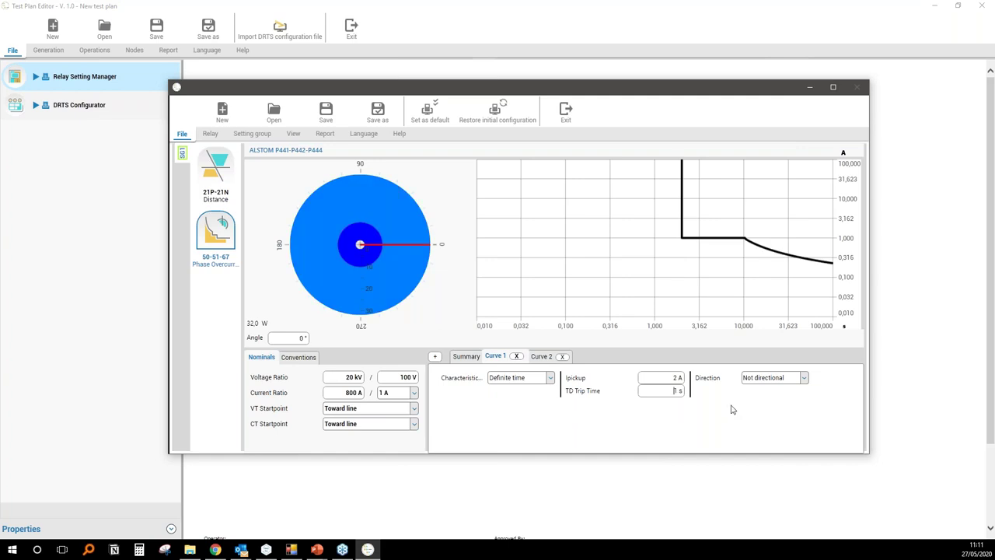
pyautogui.click(542, 357)
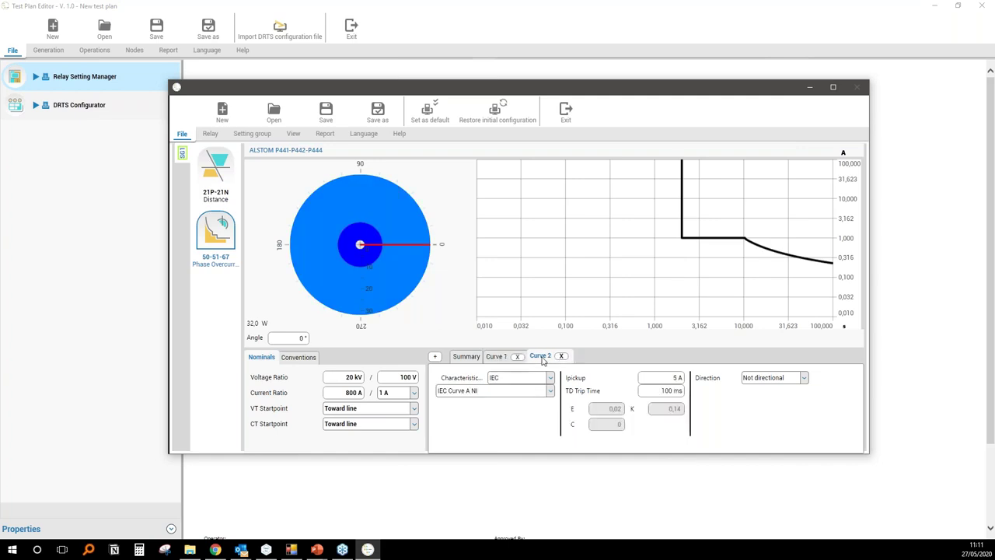
pyautogui.click(497, 356)
pyautogui.click(665, 378)
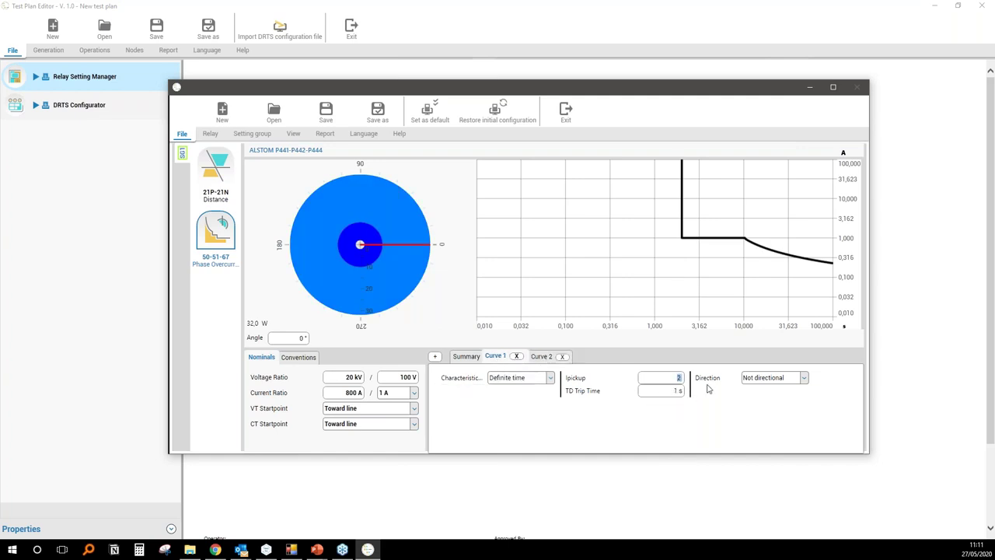
pyautogui.press('Return')
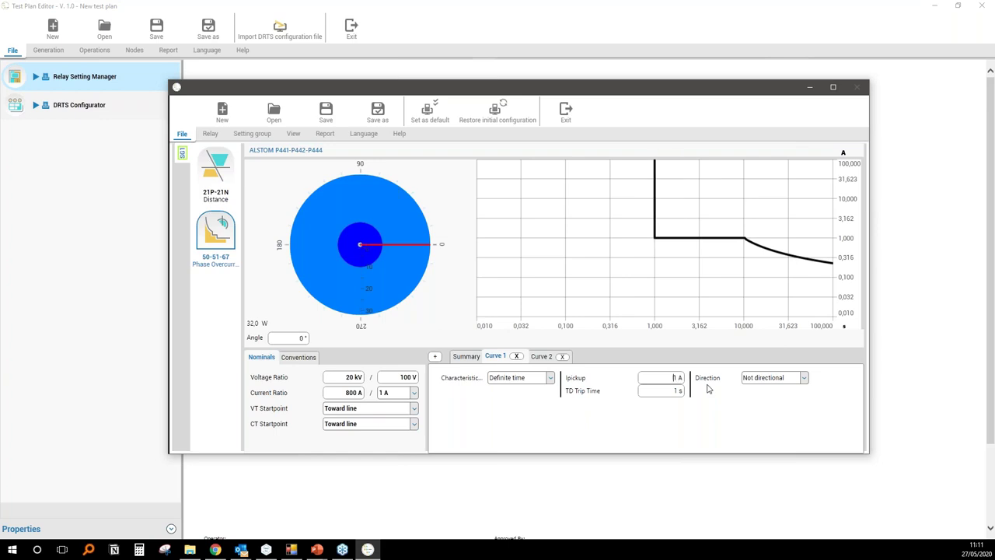
# - Change Curve 1 to an IEC inverse-time characteristic and Curve 2 to Definite time
pyautogui.click(551, 378)
pyautogui.click(542, 364)
pyautogui.click(542, 360)
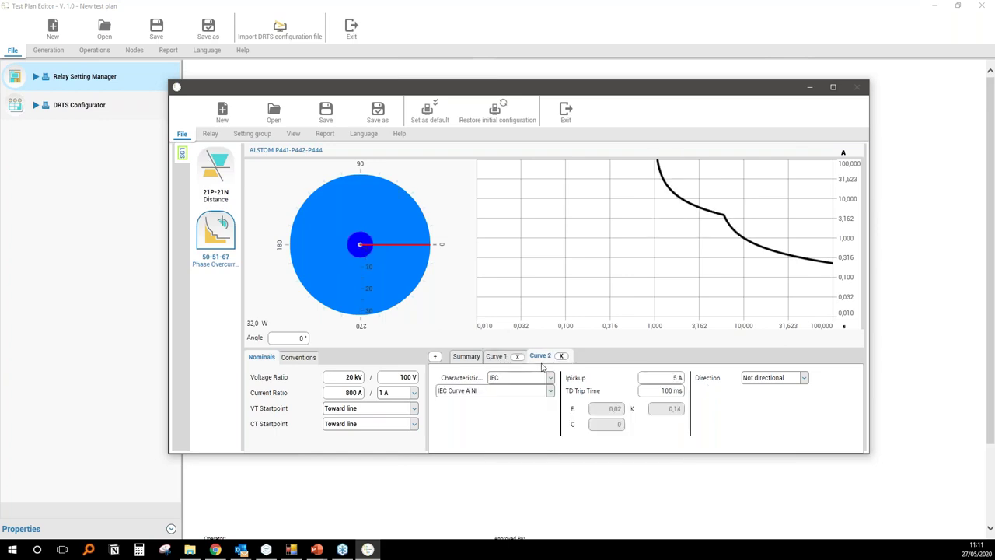
pyautogui.click(521, 378)
pyautogui.click(522, 391)
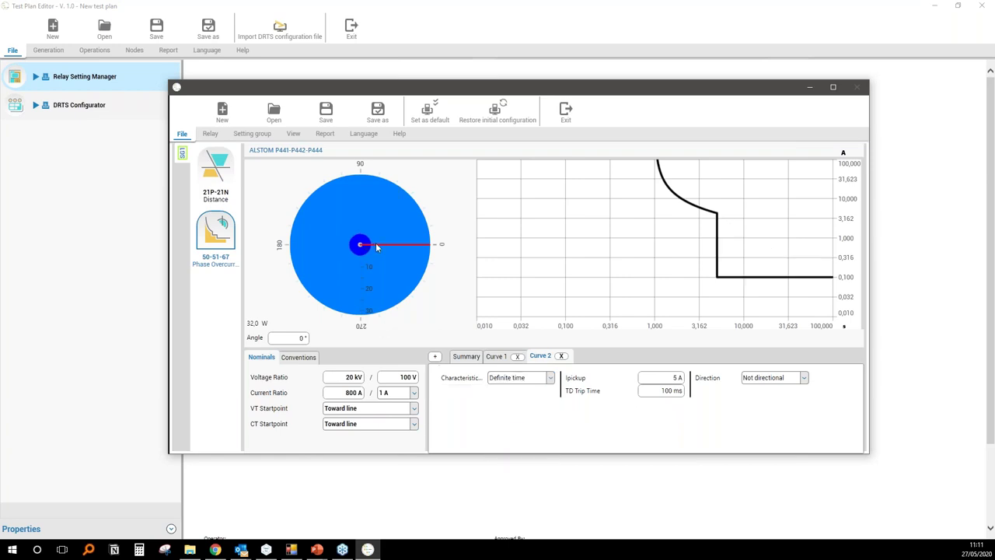
# - Exit the Relay Setting Manager and save the relay settings to the test plan
pyautogui.scroll(3, 374, 247)
pyautogui.scroll(1, 373, 247)
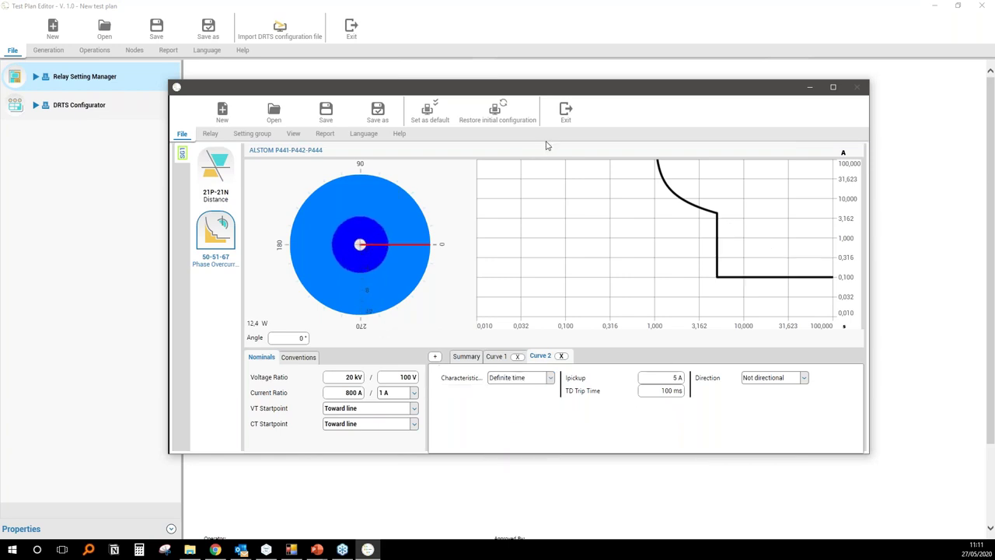
pyautogui.click(567, 117)
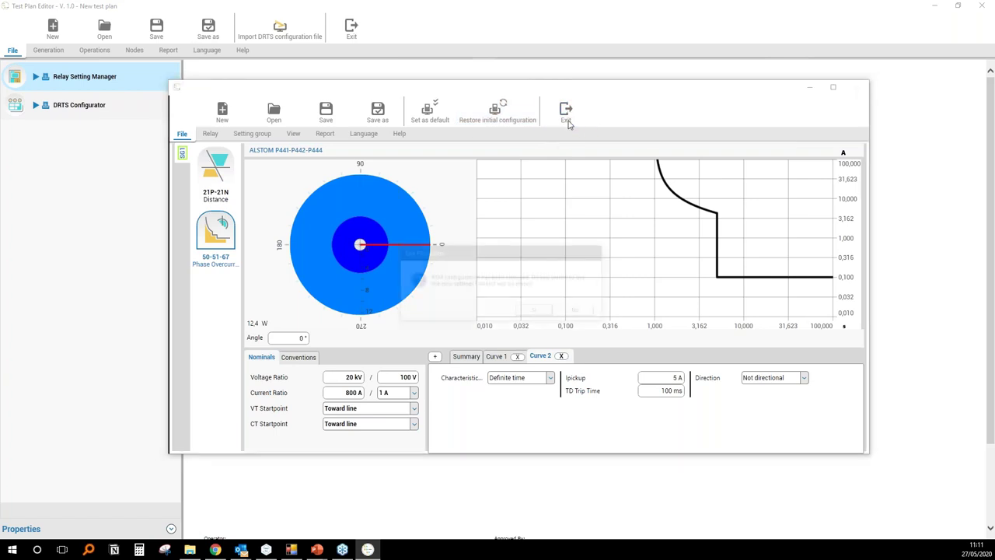
pyautogui.click(542, 311)
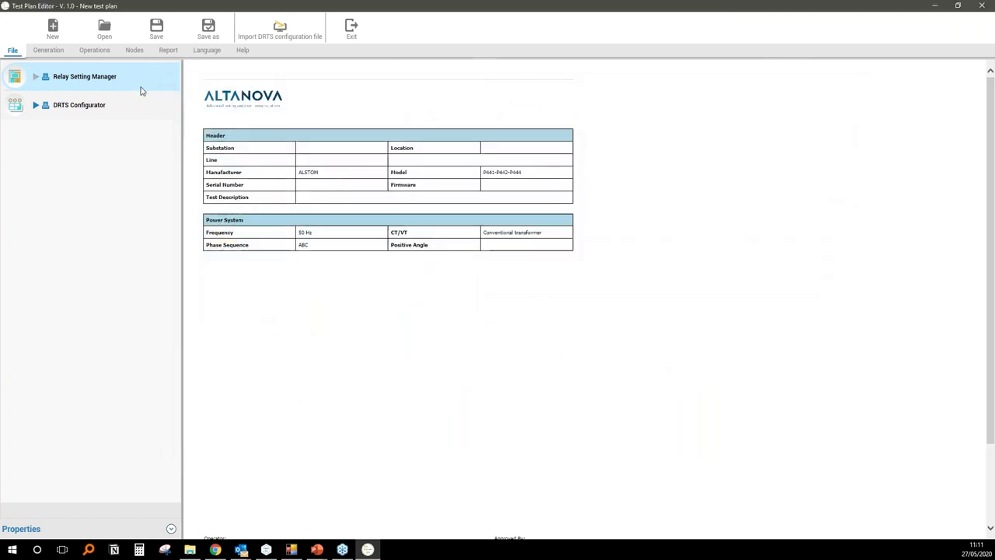
# - Open the DRTS Configurator node's digital input settings and activate input C2
pyautogui.doubleClick(136, 104)
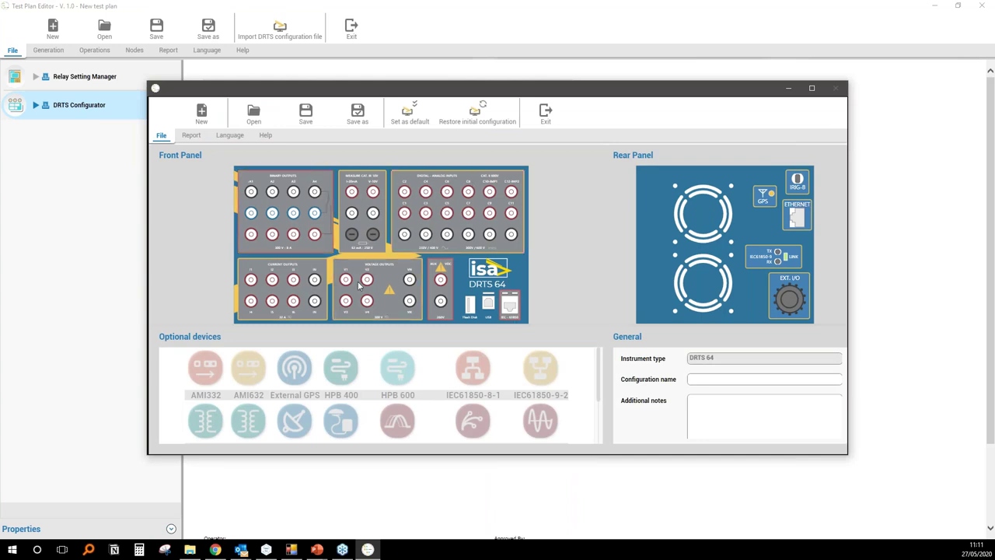
pyautogui.click(456, 212)
pyautogui.click(417, 183)
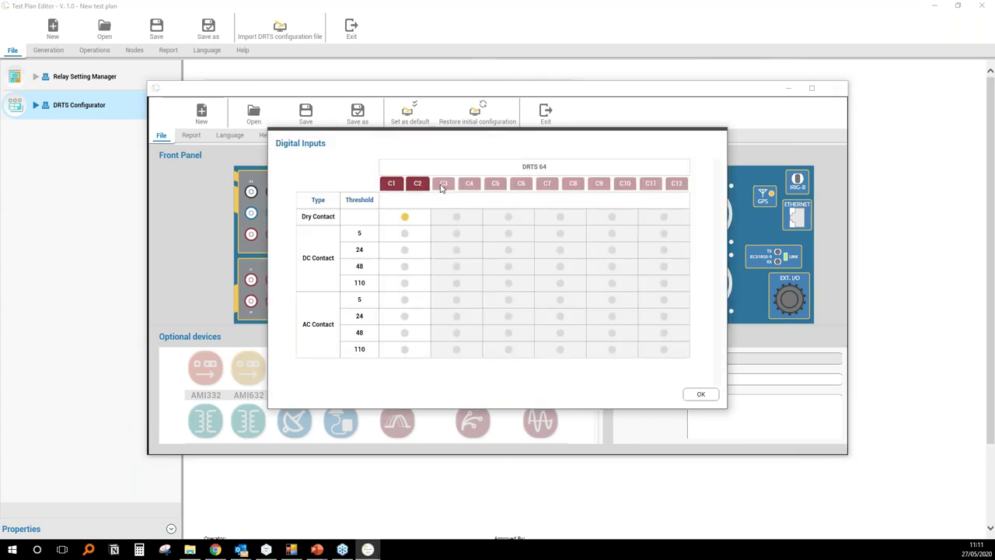
# - Try digital inputs C3 and C4 as dry contact and an AC threshold of 5 for C1 and C2, reverting both
pyautogui.click(444, 184)
pyautogui.click(470, 184)
pyautogui.click(456, 216)
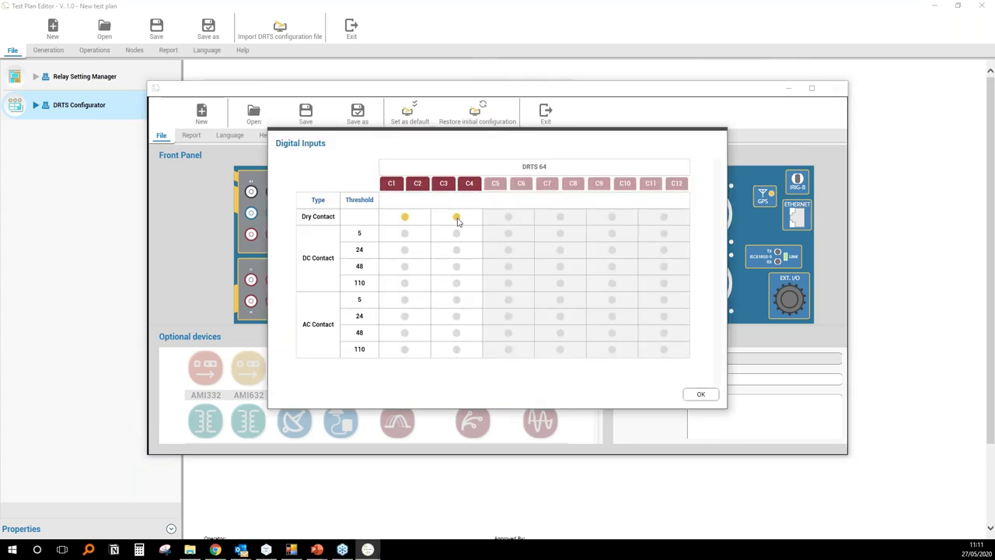
pyautogui.click(470, 185)
pyautogui.click(443, 184)
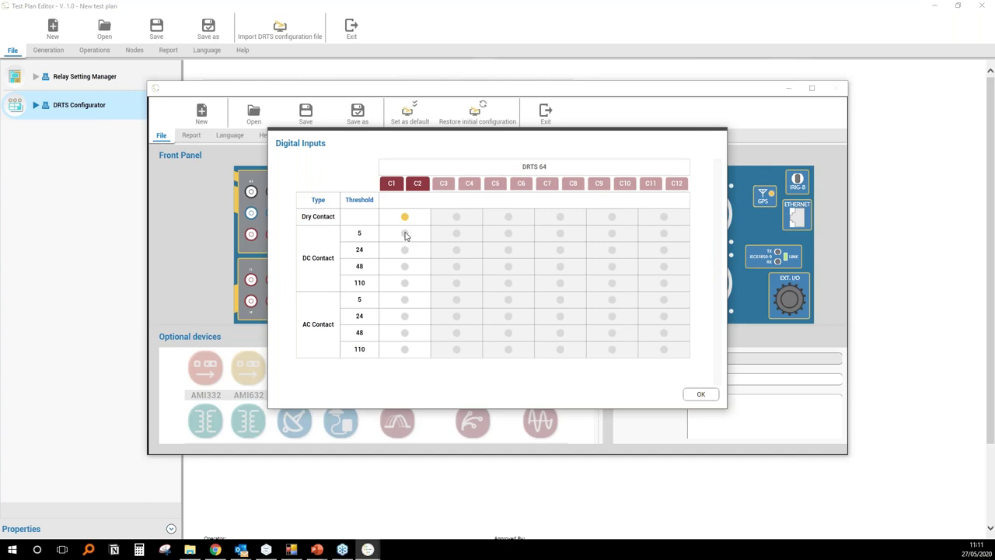
pyautogui.click(404, 300)
pyautogui.click(404, 217)
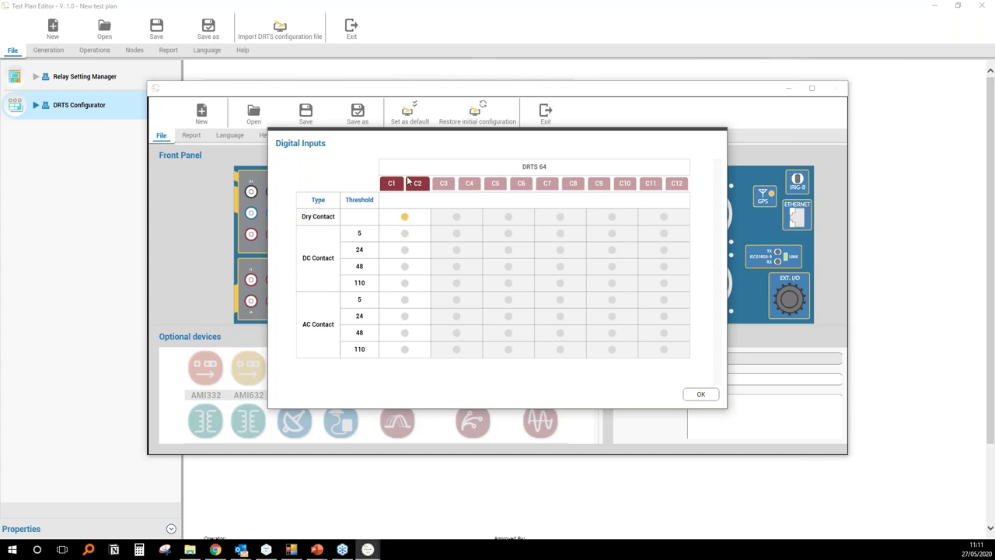
# - Accept the digital input settings, exit the DRTS Configurator and display the node types available for the test plan
pyautogui.click(700, 395)
pyautogui.click(538, 109)
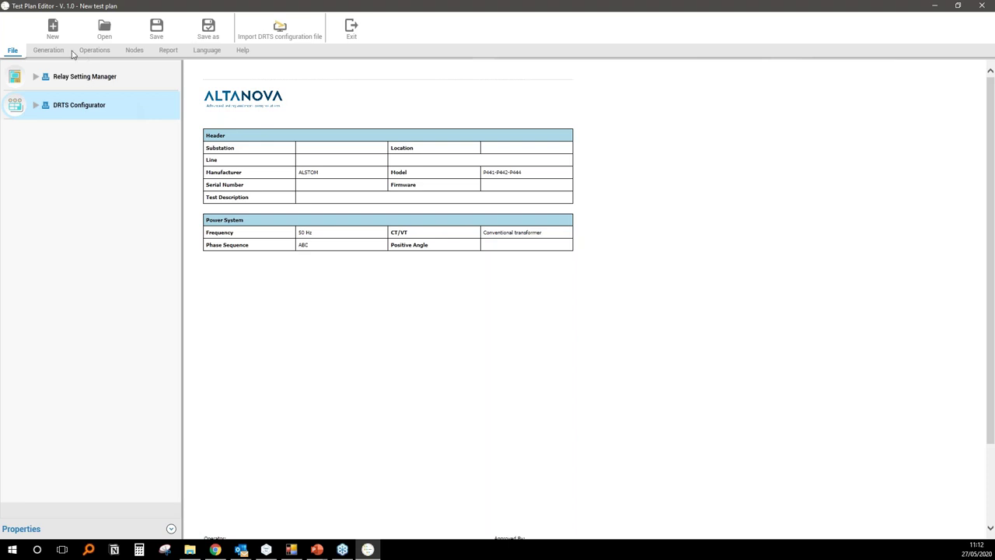
pyautogui.click(135, 50)
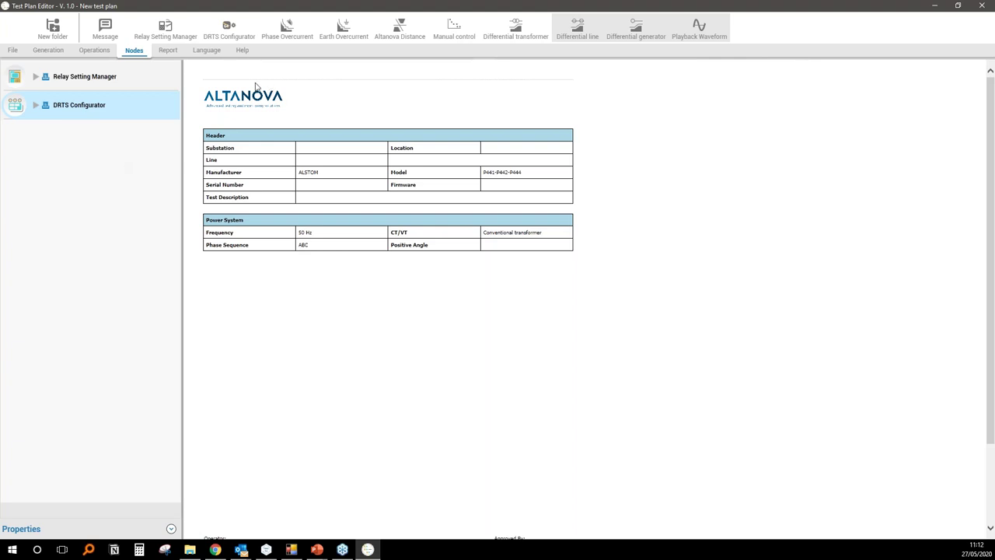
# - Add a Phase Overcurrent node and an Altanova Distance node to the test plan
pyautogui.click(287, 27)
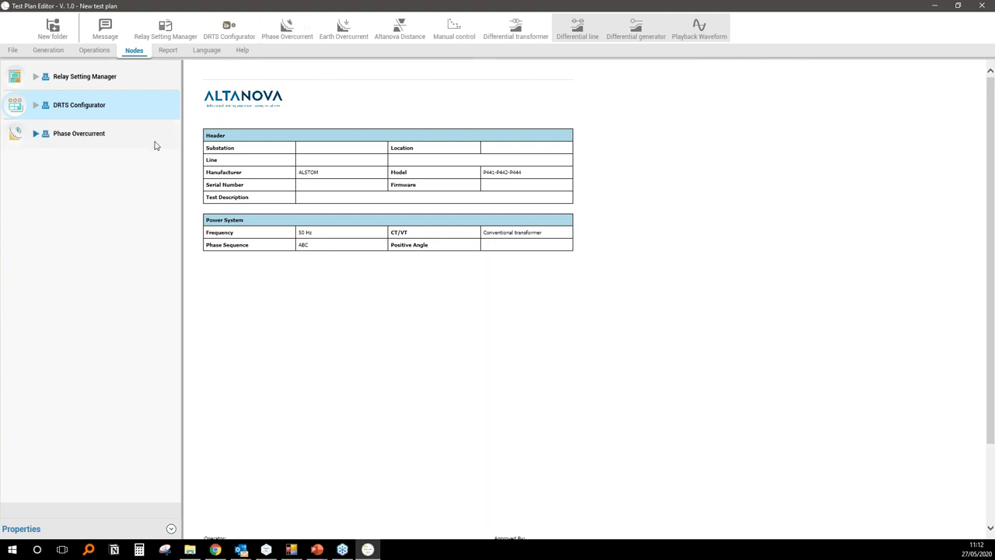
pyautogui.click(400, 29)
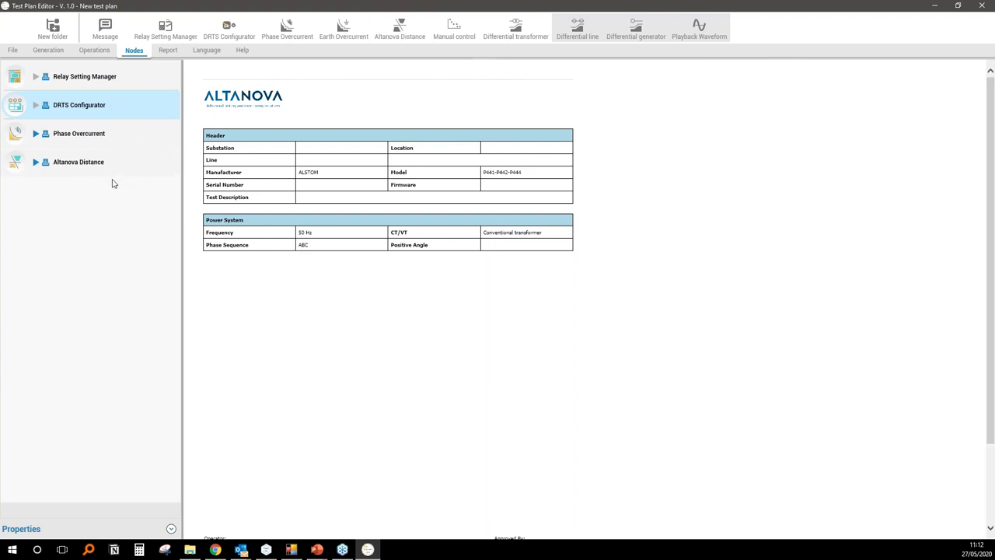
pyautogui.click(117, 76)
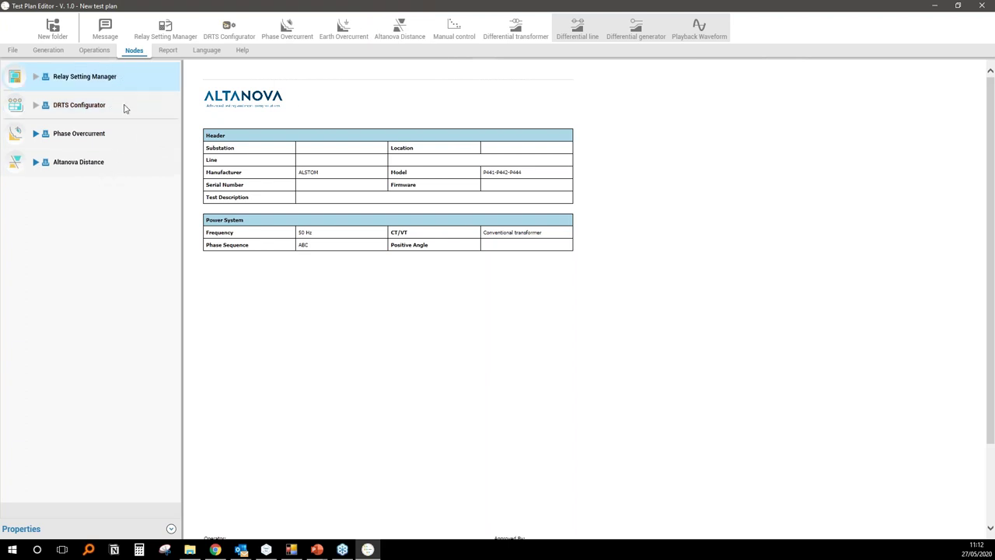
pyautogui.click(123, 106)
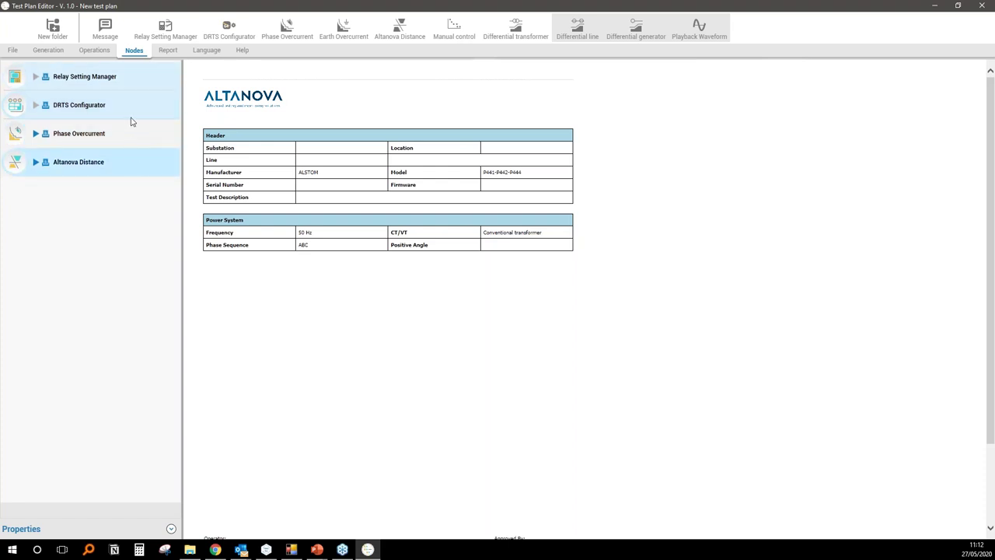
pyautogui.click(128, 131)
# - Retitle the Relay Setting Manager node as "Main Protection" and give it the description "21 - 51 enabled"
pyautogui.click(131, 76)
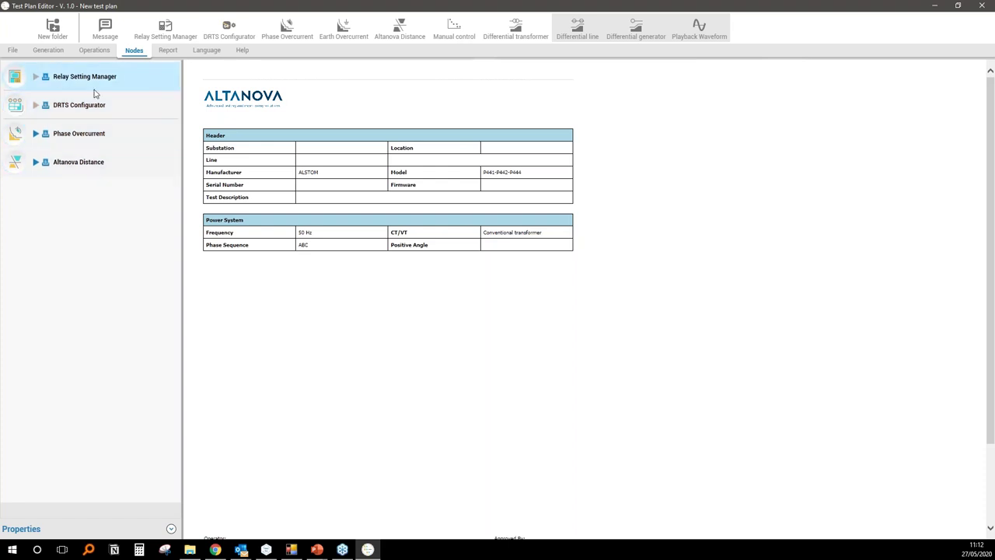
pyautogui.click(171, 529)
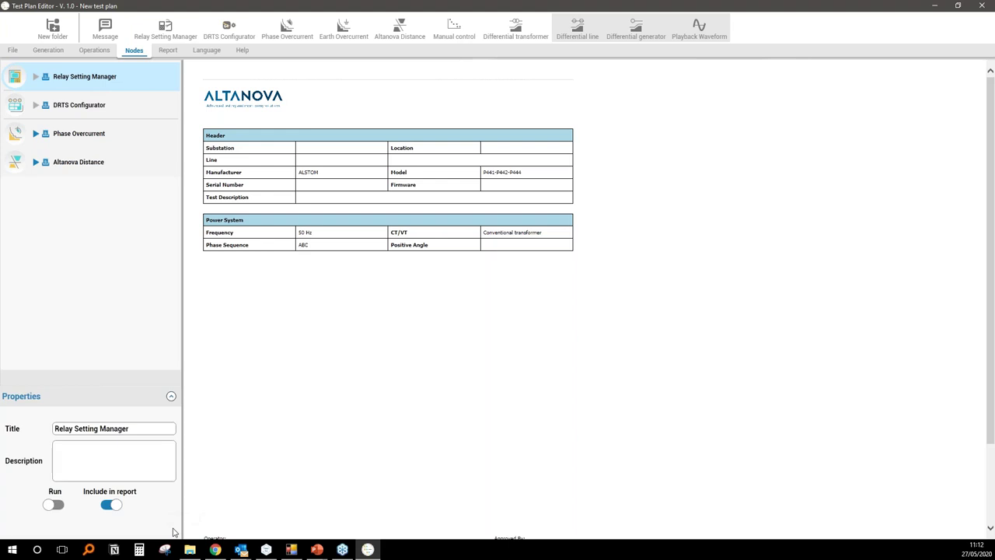
pyautogui.click(131, 428)
pyautogui.moveTo(131, 429); pyautogui.dragTo(20, 418)
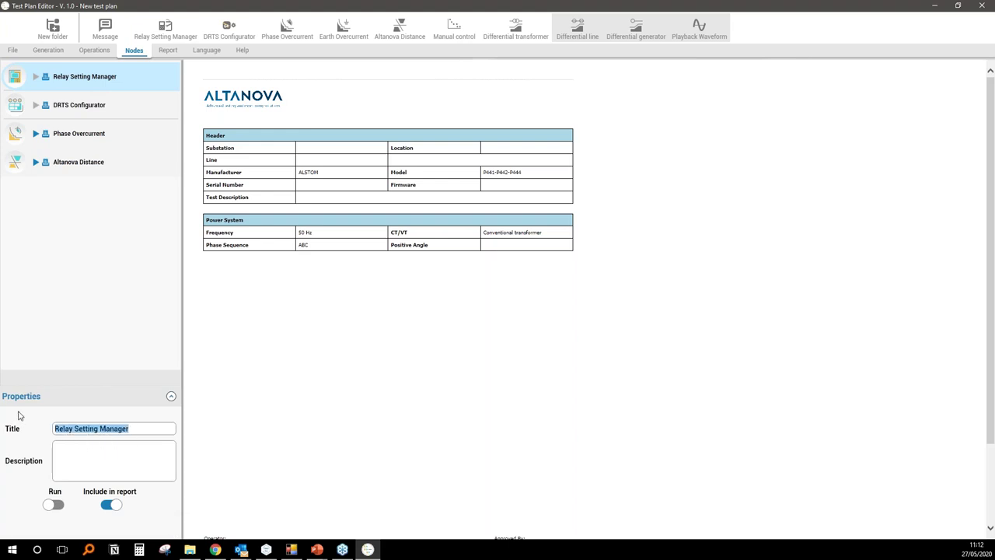
pyautogui.write('Main Protection')
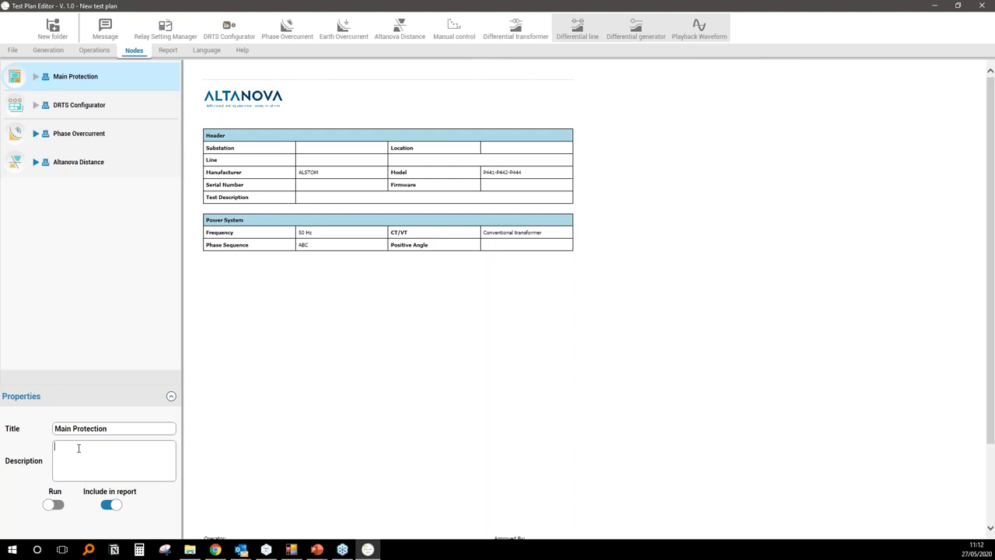
pyautogui.write('21 - 51 enabled')
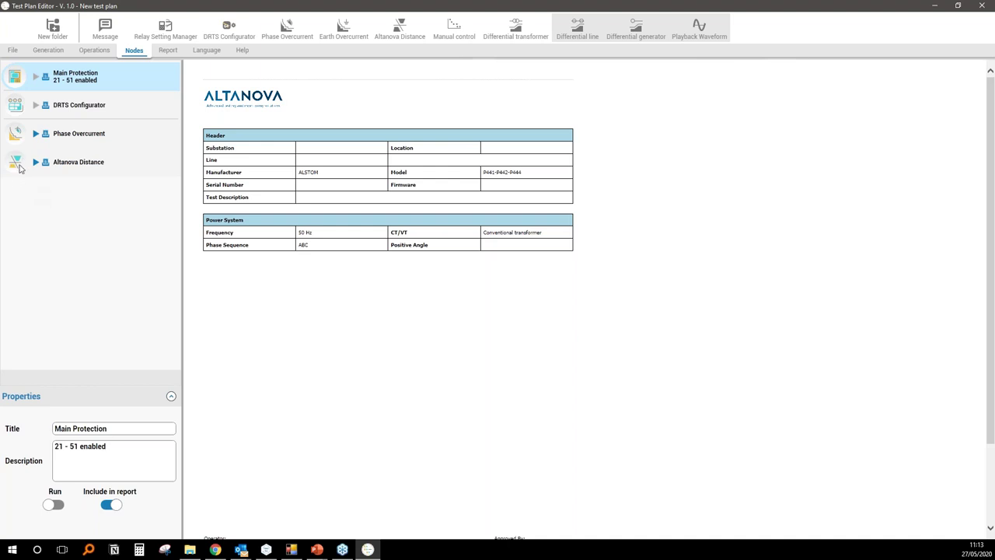
# - Retitle the DRTS Configurator node as "DRTS 64"
pyautogui.click(124, 167)
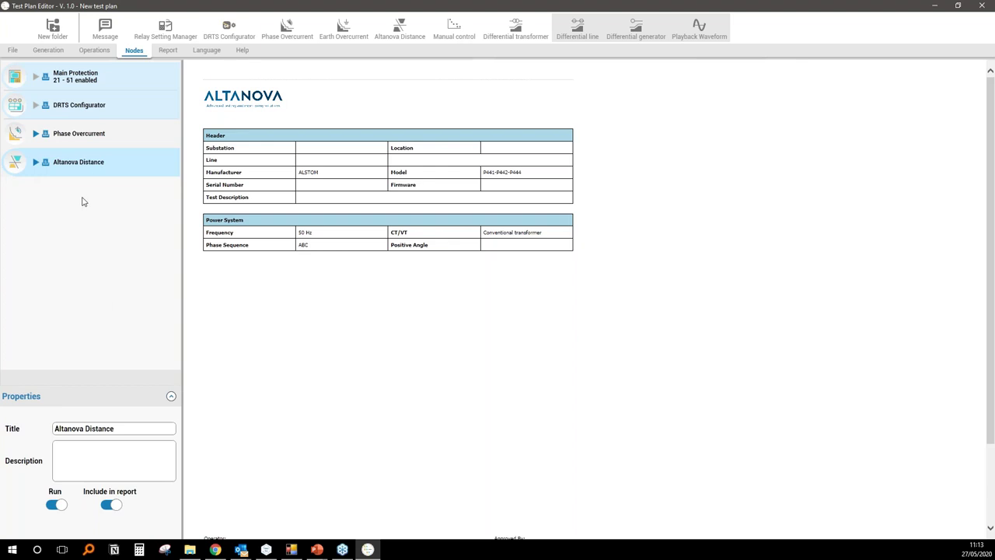
pyautogui.click(123, 110)
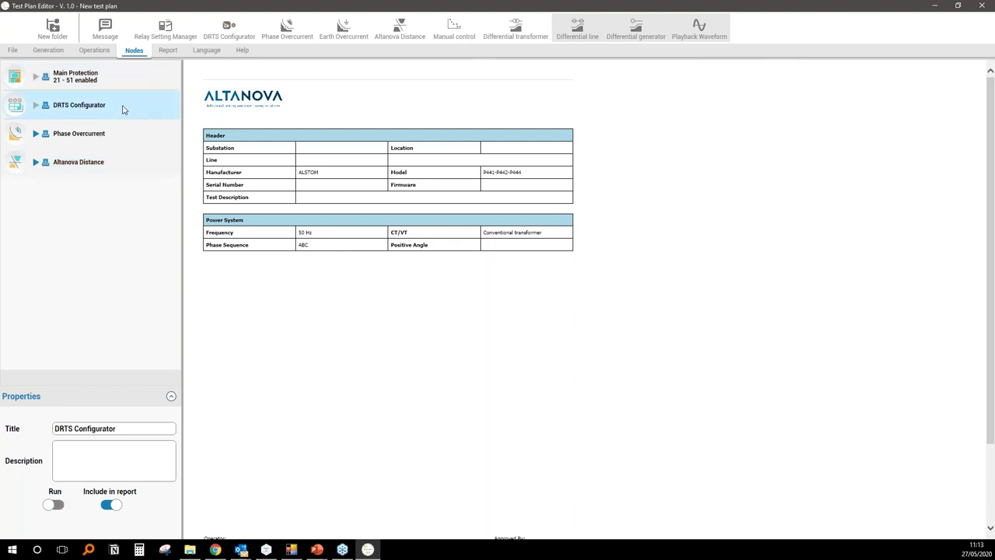
pyautogui.click(125, 431)
pyautogui.press('BackSpace')
pyautogui.press('BackSpace')
pyautogui.press('BackSpace')
pyautogui.press('BackSpace')
pyautogui.press('BackSpace')
pyautogui.press('BackSpace')
pyautogui.press('BackSpace')
# - Retitle the Phase Overcurrent node as "Routine test 1" with the description "50 protection"
pyautogui.click(131, 139)
pyautogui.moveTo(117, 429); pyautogui.dragTo(35, 409)
pyautogui.write('Ro')
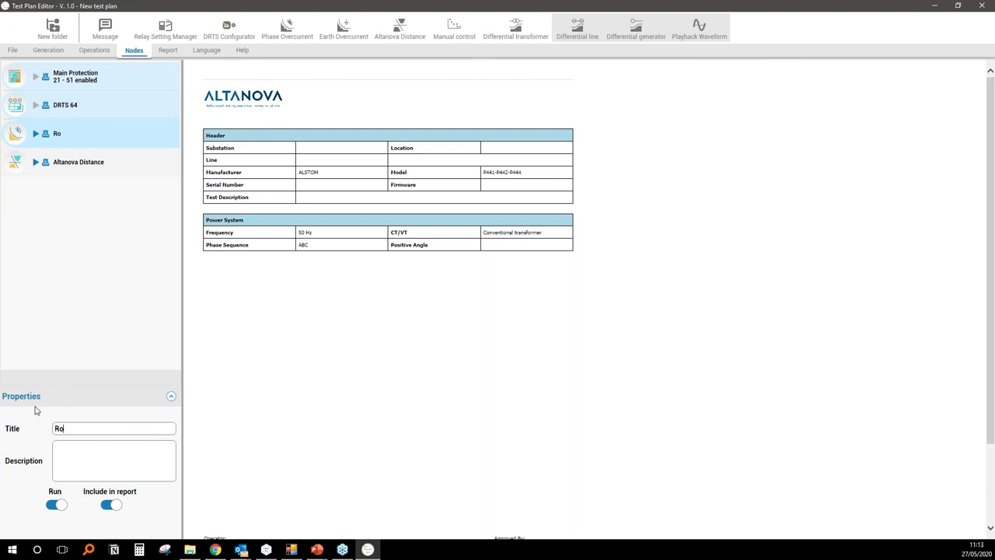
pyautogui.write('utine test')
pyautogui.write('50 p')
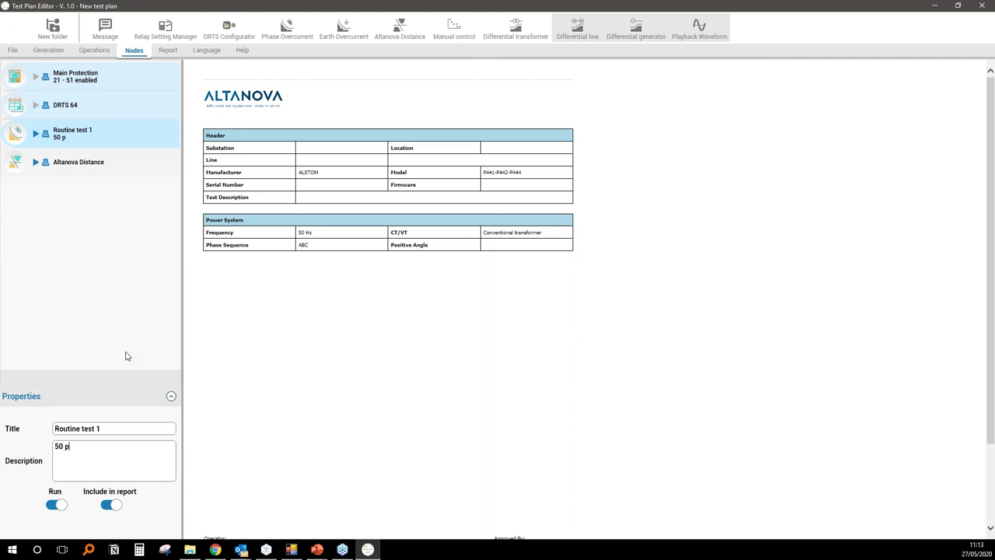
pyautogui.write('rotection')
# - Retitle the Altanova Distance node as "Routine test 2" with the description "21 protection"
pyautogui.click(115, 168)
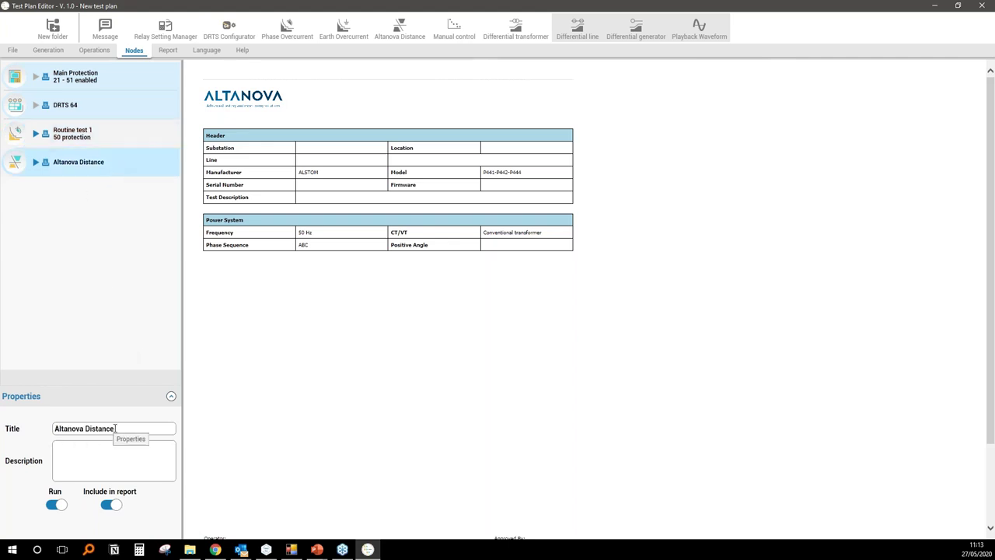
pyautogui.moveTo(114, 428); pyautogui.dragTo(40, 407)
pyautogui.write('R')
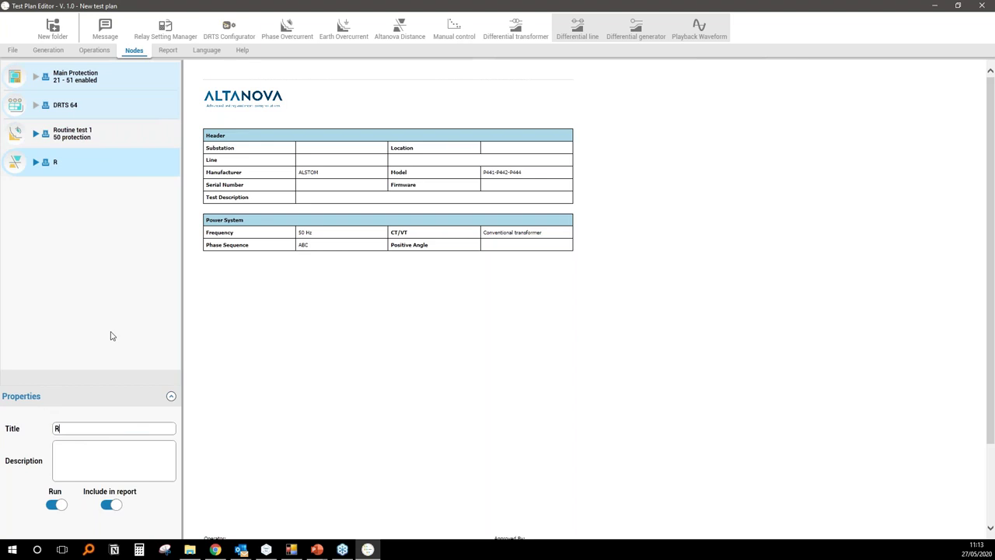
pyautogui.write('eo')
pyautogui.press('BackSpace')
pyautogui.press('BackSpace')
pyautogui.write('outine')
pyautogui.click(59, 446)
pyautogui.write('21 protection')
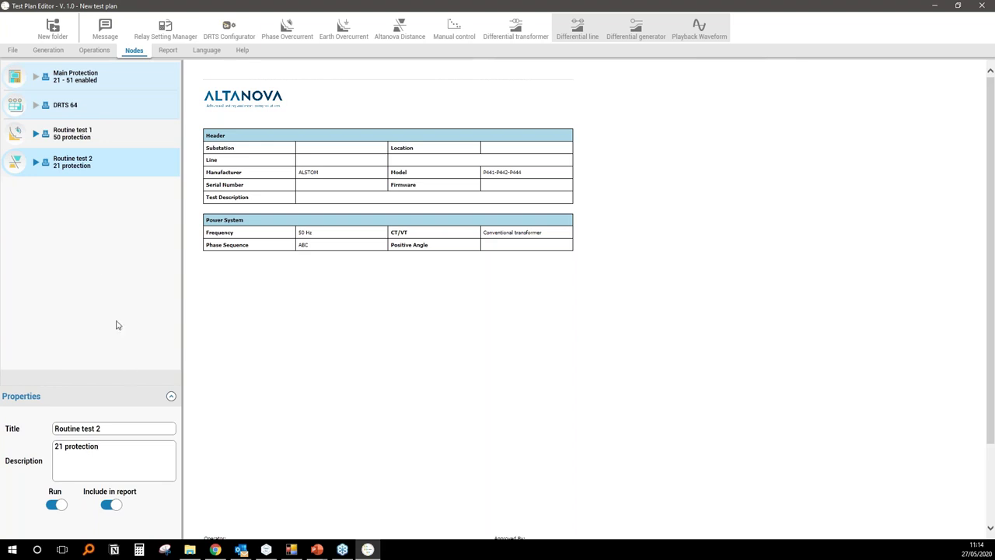
pyautogui.click(112, 134)
pyautogui.click(122, 167)
pyautogui.click(108, 137)
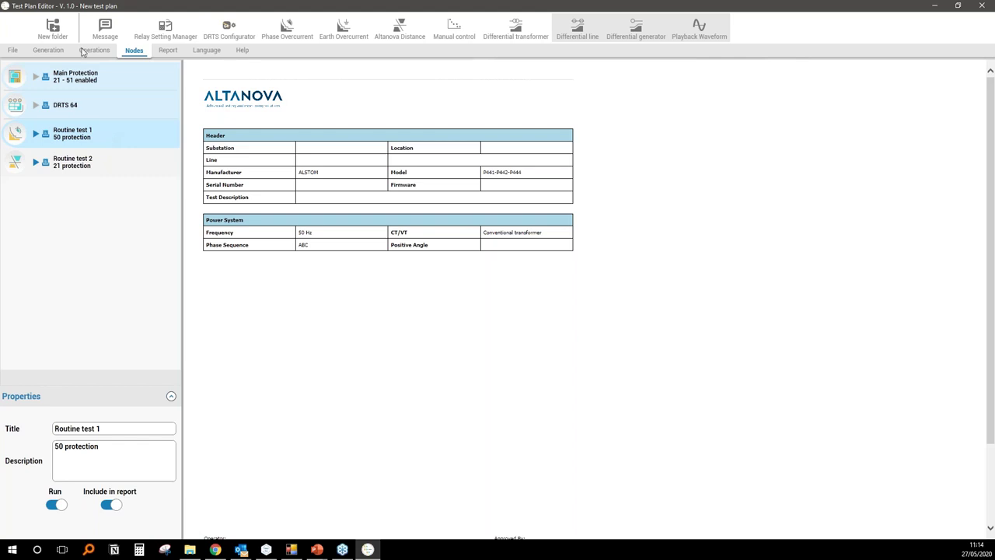
# - Add a message node to the test plan and title it "Disable 21 protection"
pyautogui.click(106, 28)
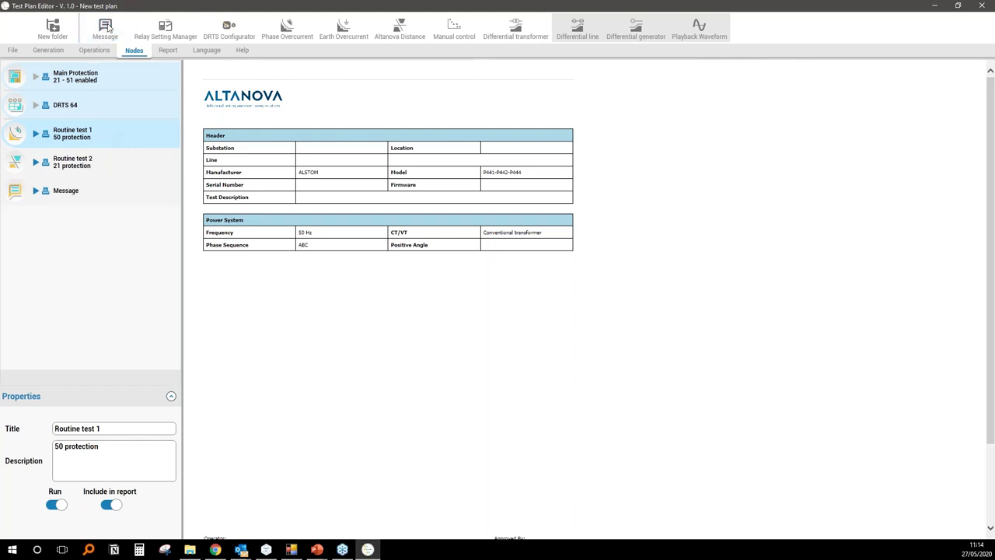
pyautogui.click(104, 194)
pyautogui.doubleClick(93, 428)
pyautogui.write('Disable ')
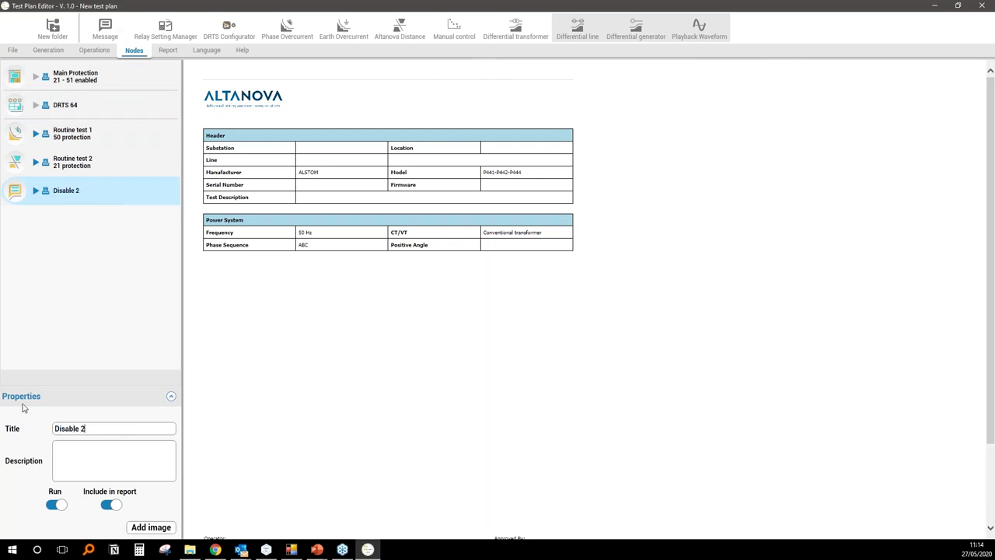
pyautogui.write('21 protection')
pyautogui.click(122, 451)
# - Move the "Disable 21 protection" message up so that it precedes Routine test 1
pyautogui.click(103, 53)
pyautogui.click(314, 28)
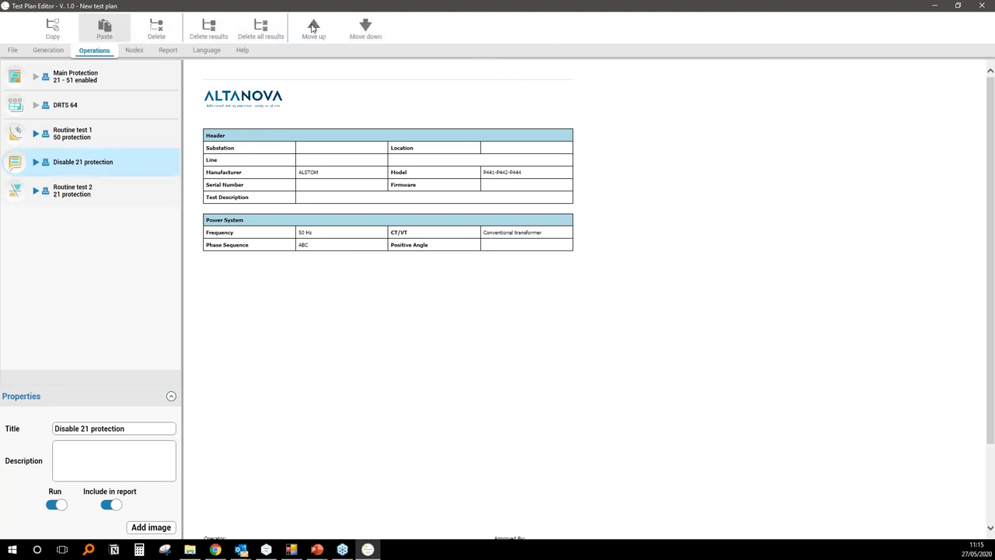
pyautogui.click(313, 28)
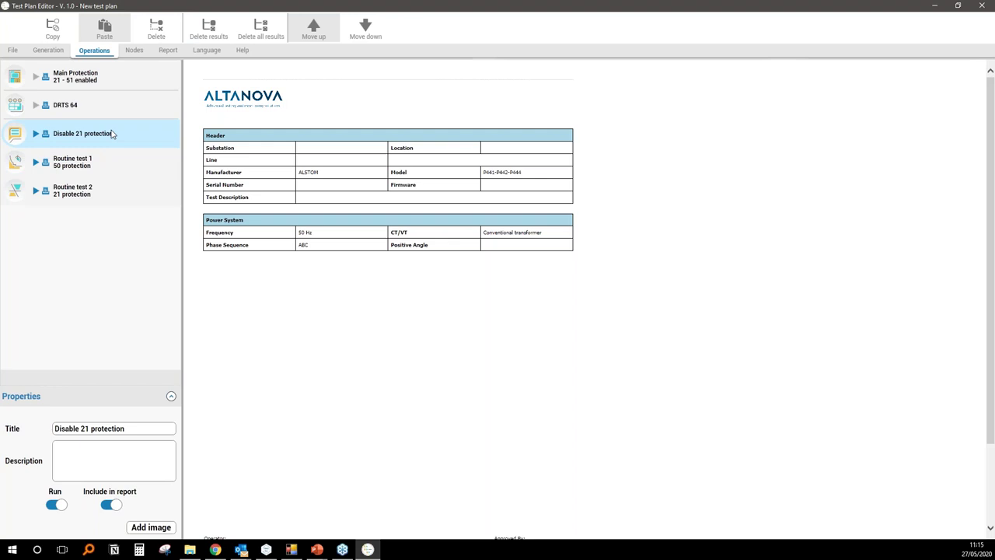
# - Add a second message node to the test plan and title it "Enable distance protection"
pyautogui.click(106, 195)
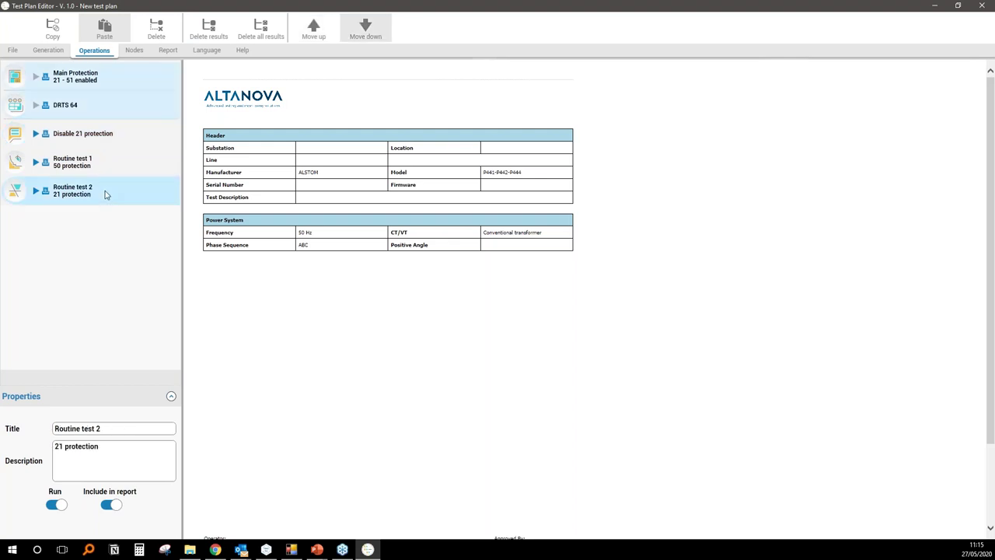
pyautogui.click(57, 51)
pyautogui.click(134, 50)
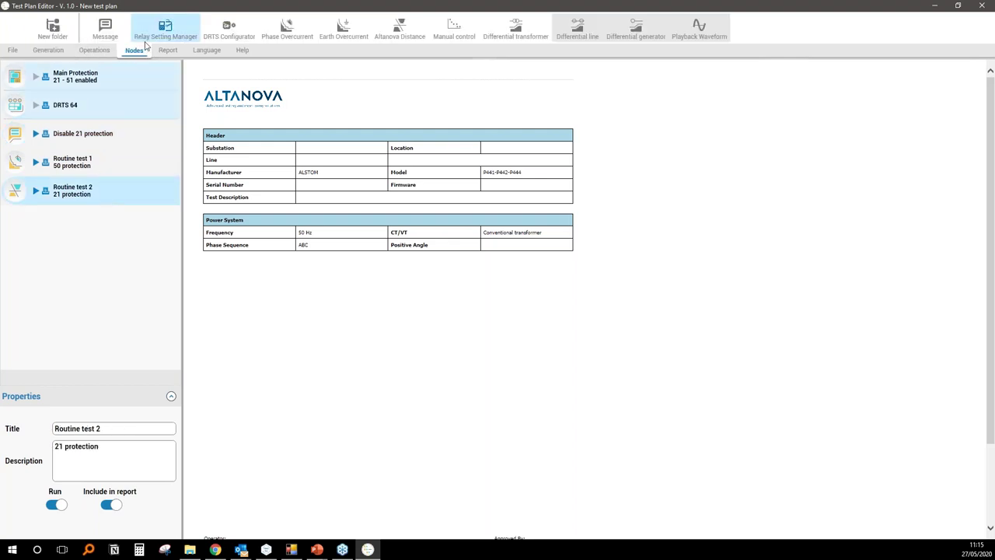
pyautogui.click(107, 29)
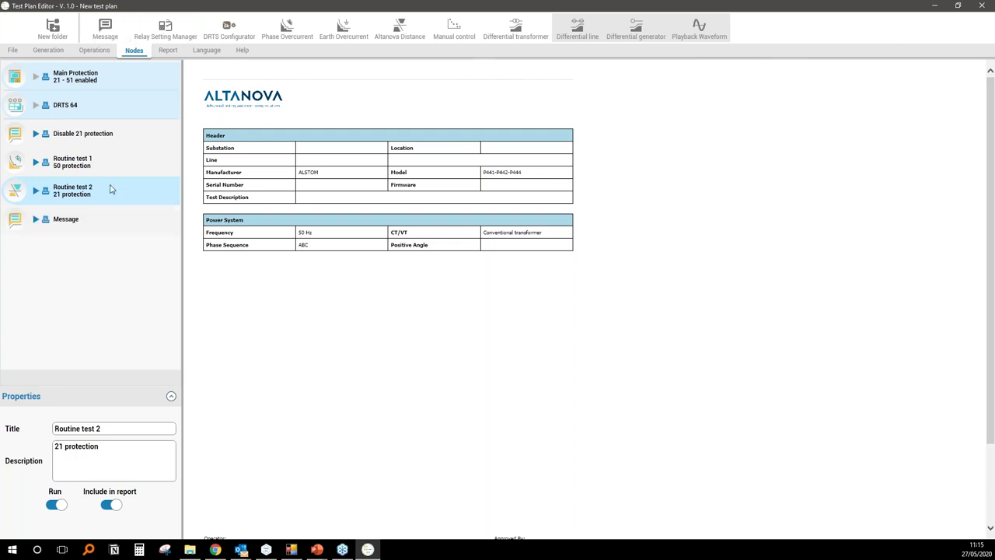
pyautogui.click(111, 227)
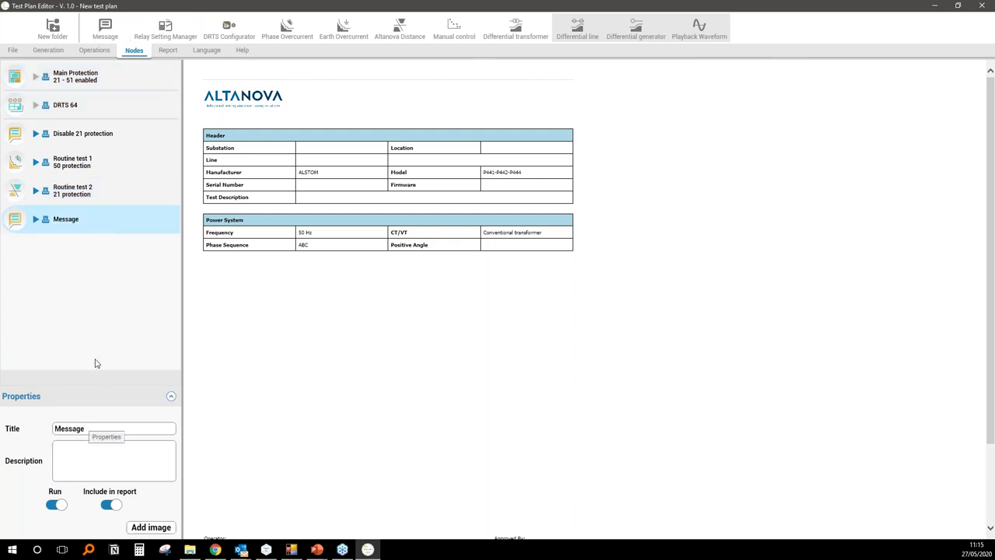
pyautogui.doubleClick(94, 429)
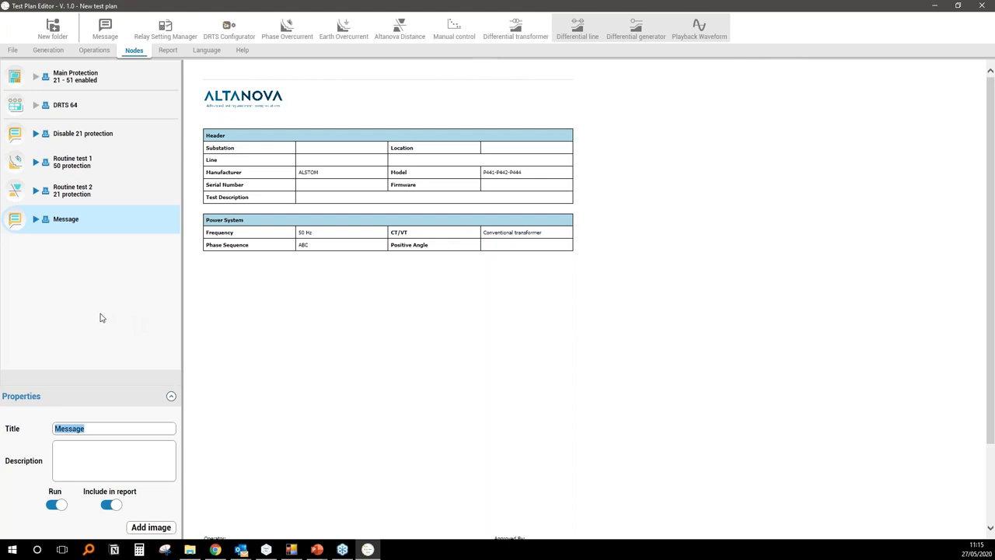
pyautogui.write('Enable distance protection')
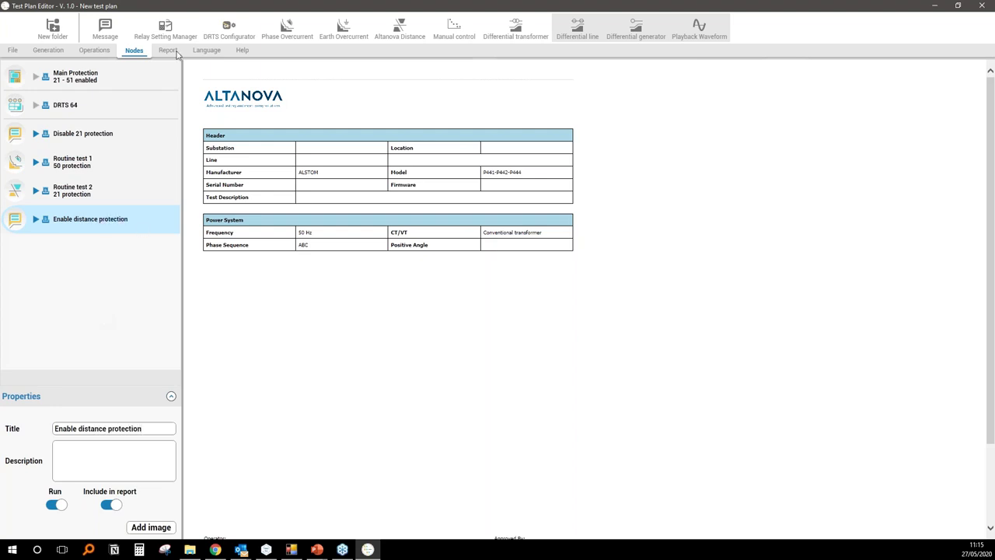
# - Move the "Enable distance protection" message up so that it sits between Routine test 1 and Routine test 2
pyautogui.click(94, 50)
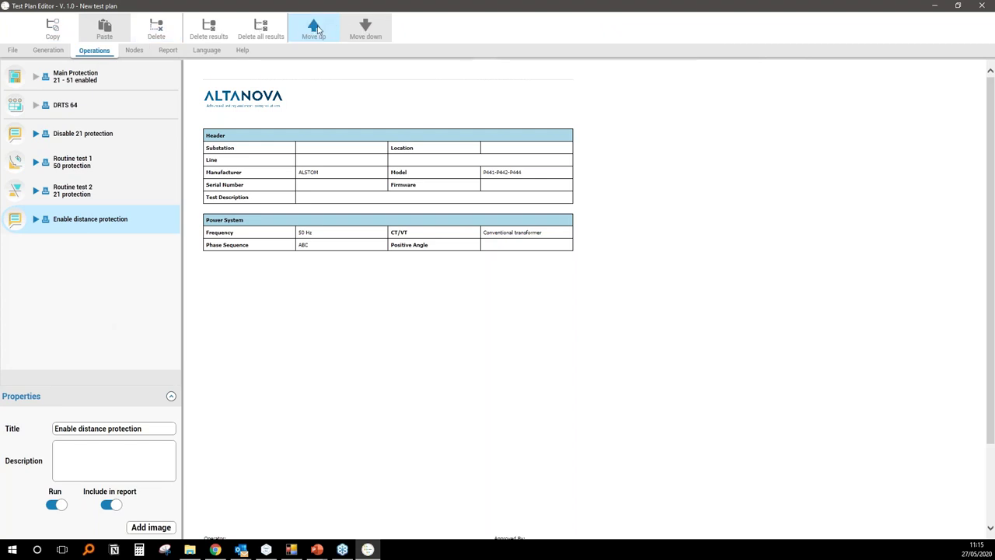
pyautogui.click(313, 29)
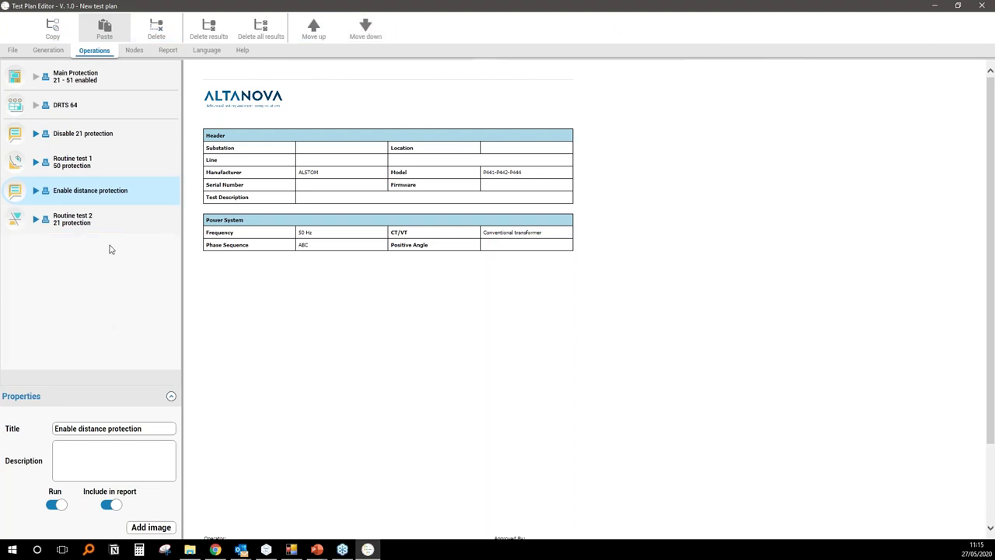
pyautogui.click(123, 141)
# - Open Routine test 1, place two Click and Test points on the characteristic's curved section and three on its flat section, and exit
pyautogui.click(120, 164)
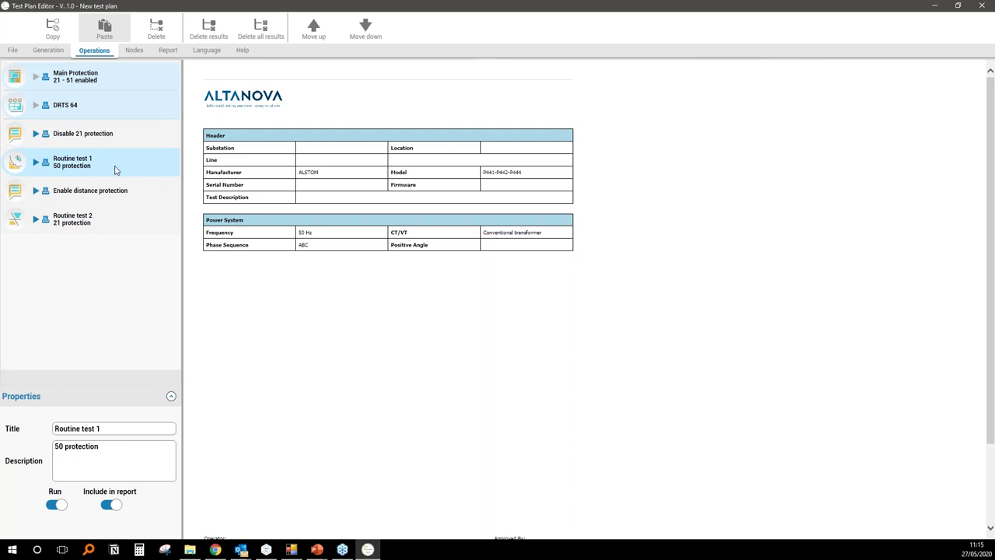
pyautogui.doubleClick(115, 170)
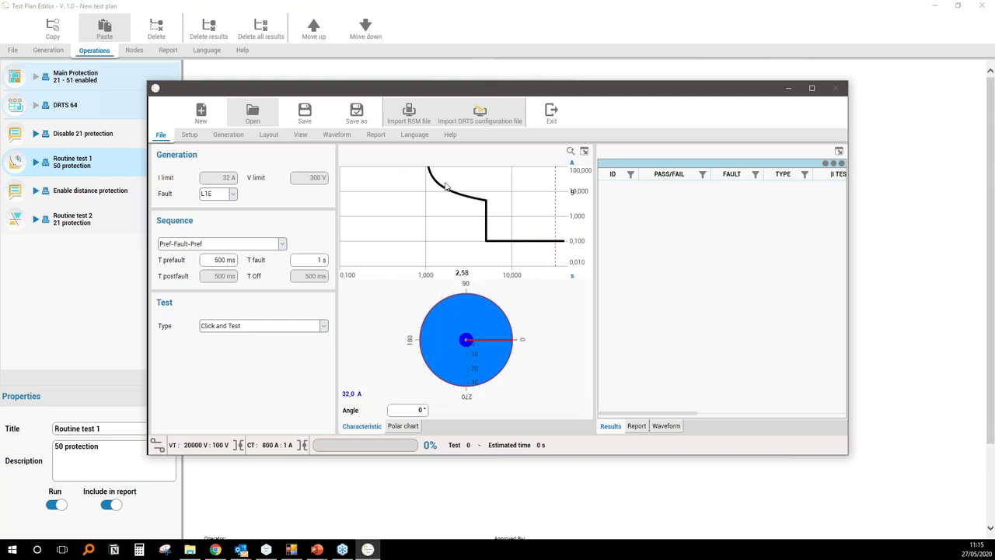
pyautogui.click(467, 199)
pyautogui.click(477, 200)
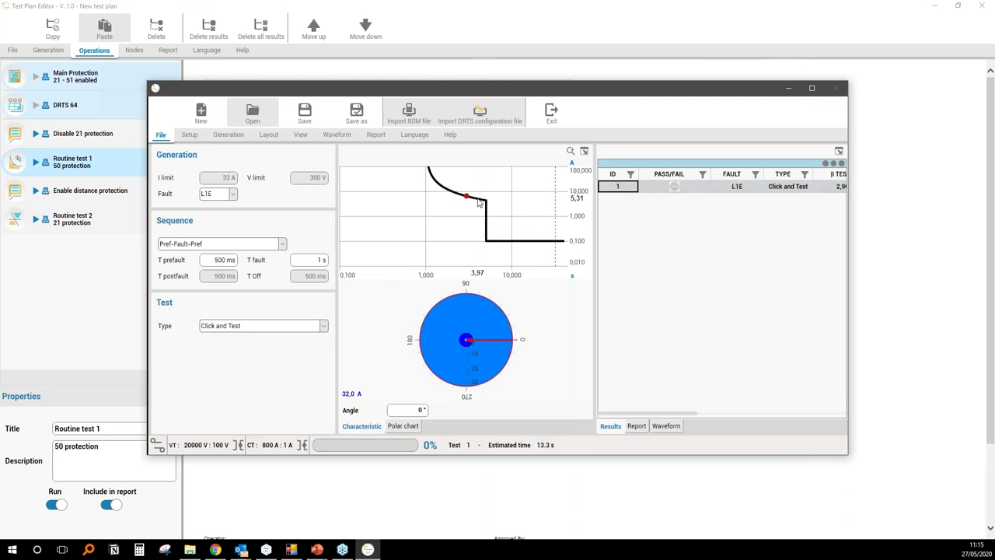
pyautogui.click(494, 241)
pyautogui.click(505, 241)
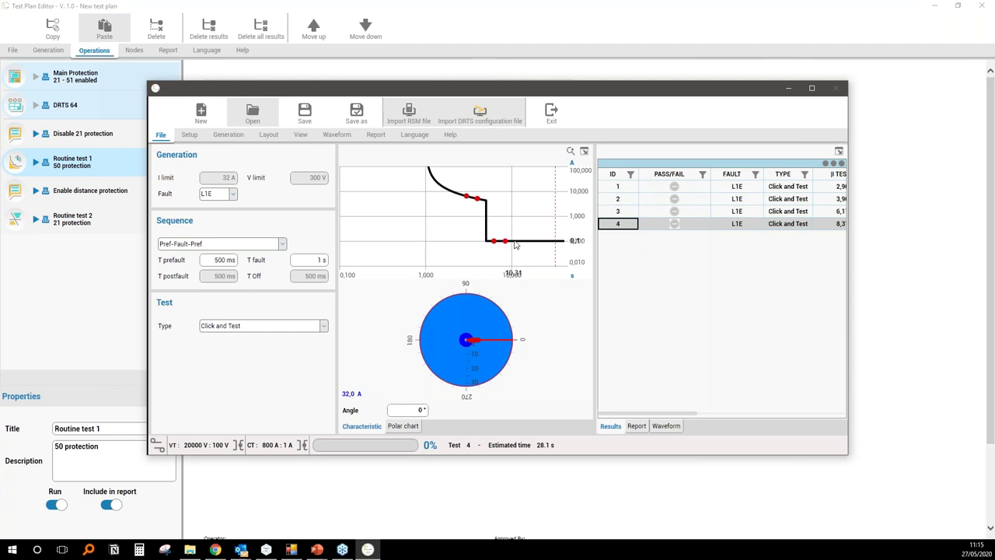
pyautogui.click(515, 241)
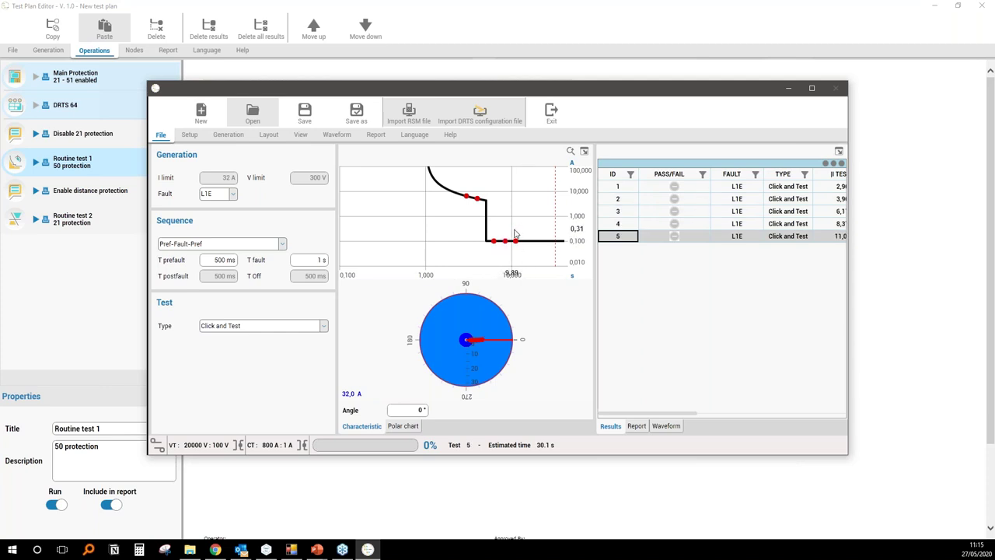
pyautogui.click(551, 117)
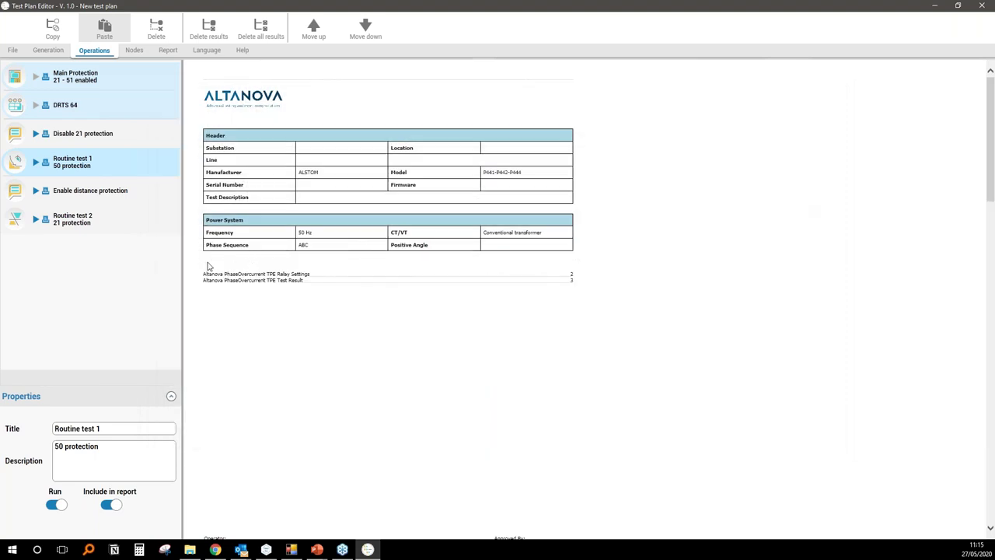
# - Review the report preview from the header page through the overcurrent test result table, and enlarge the first page
pyautogui.scroll(-5, 322, 329)
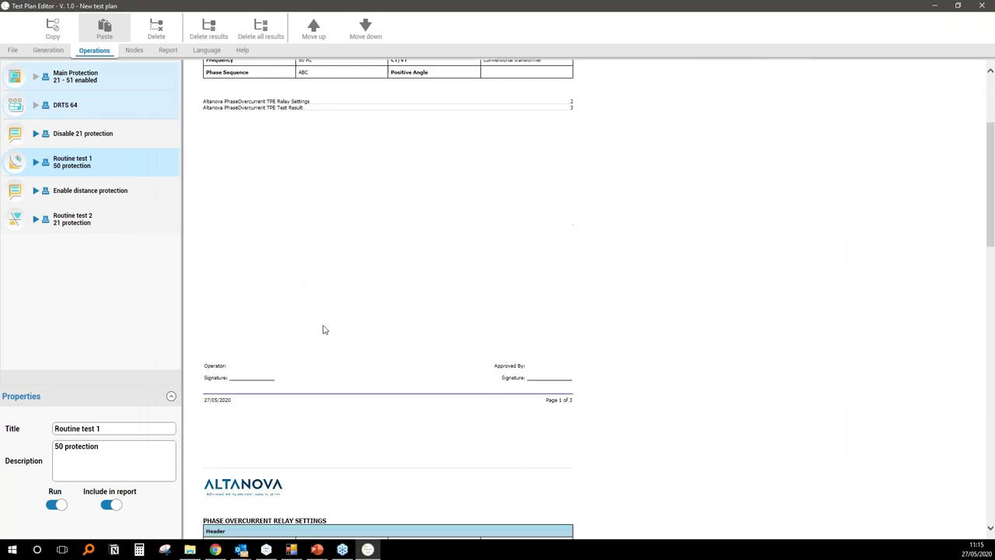
pyautogui.scroll(-10, 327, 327)
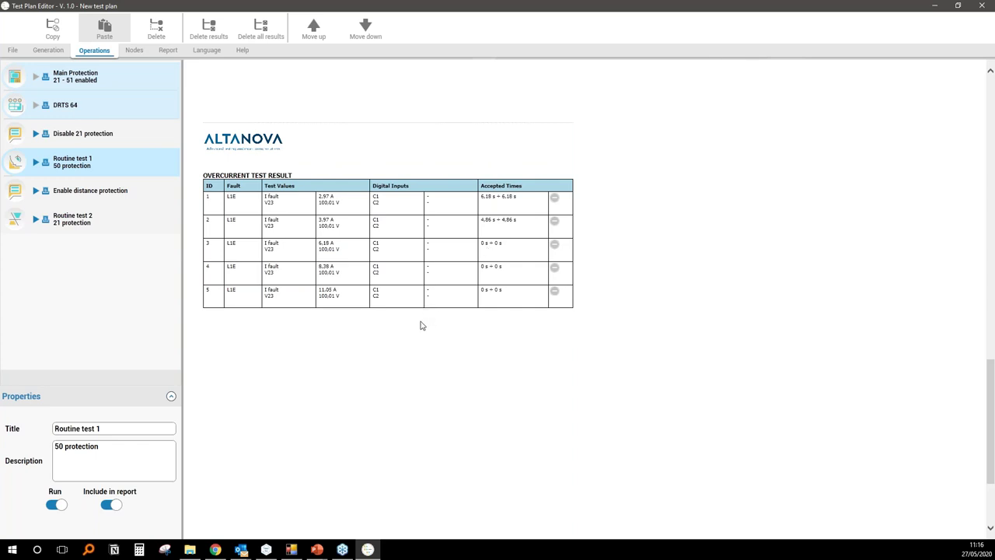
pyautogui.scroll(15, 417, 322)
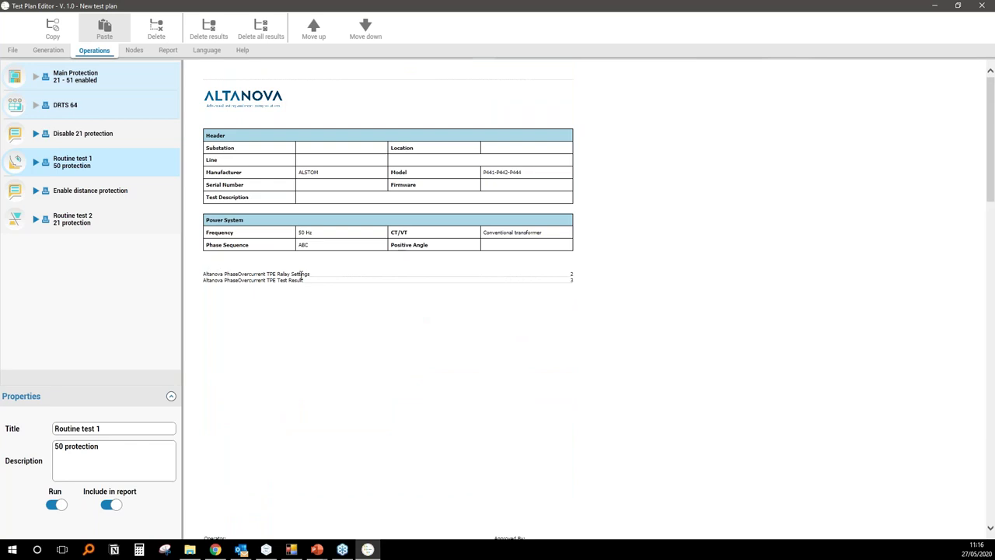
pyautogui.scroll(2, 301, 275)
pyautogui.scroll(1, 301, 276)
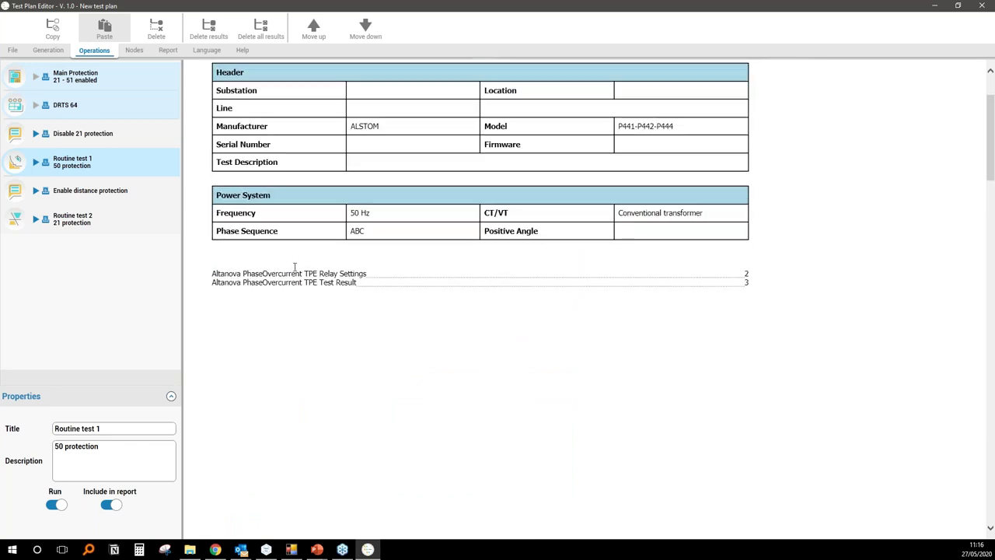
# - Open Routine test 2, place one Click and Test point in each of the four nested forward impedance zones, and exit
pyautogui.click(117, 232)
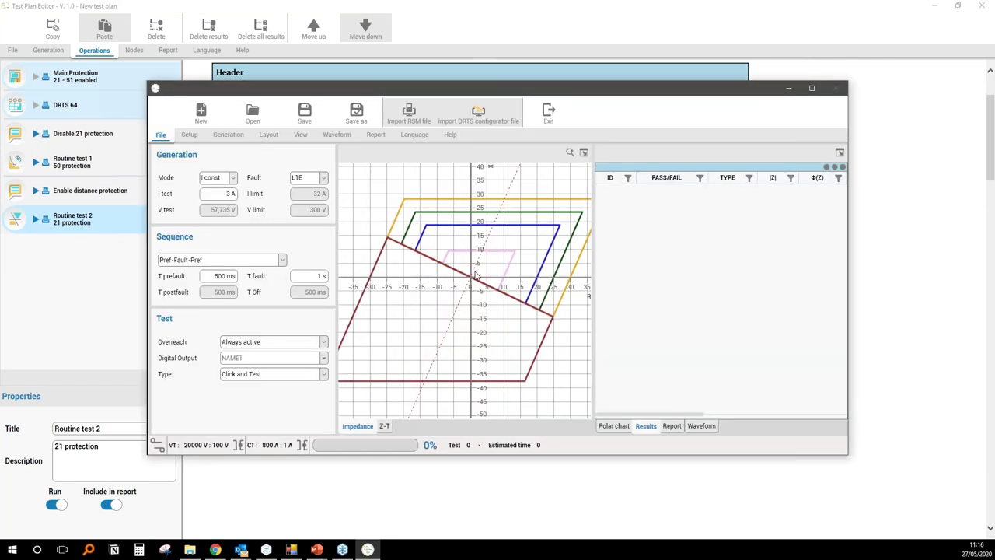
pyautogui.click(483, 264)
pyautogui.click(504, 255)
pyautogui.click(513, 240)
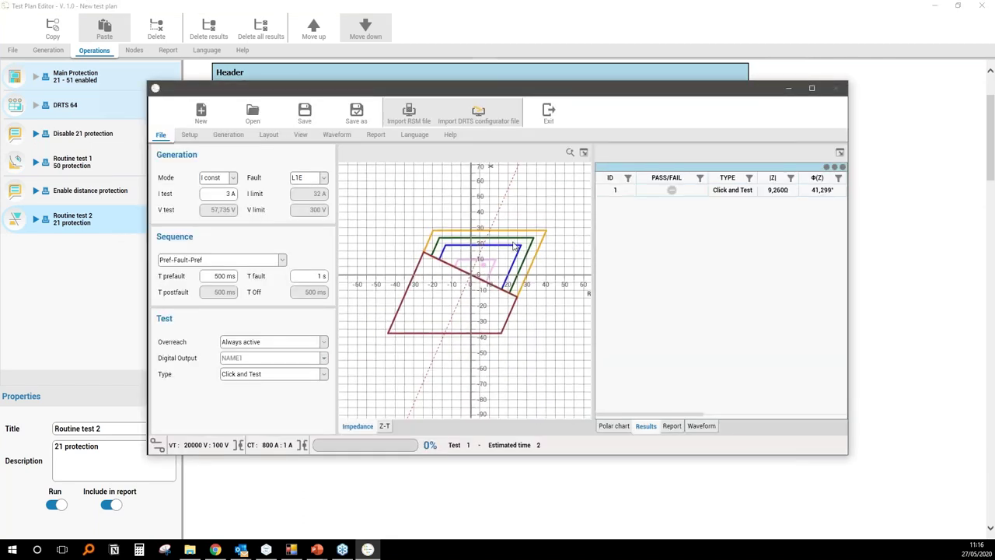
pyautogui.click(527, 234)
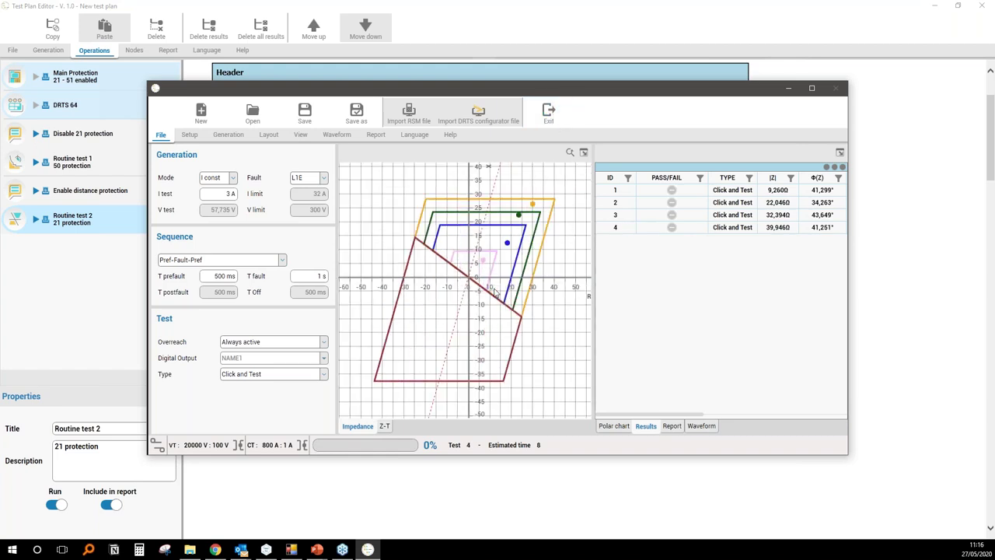
pyautogui.hotkey('alt', 'F4')
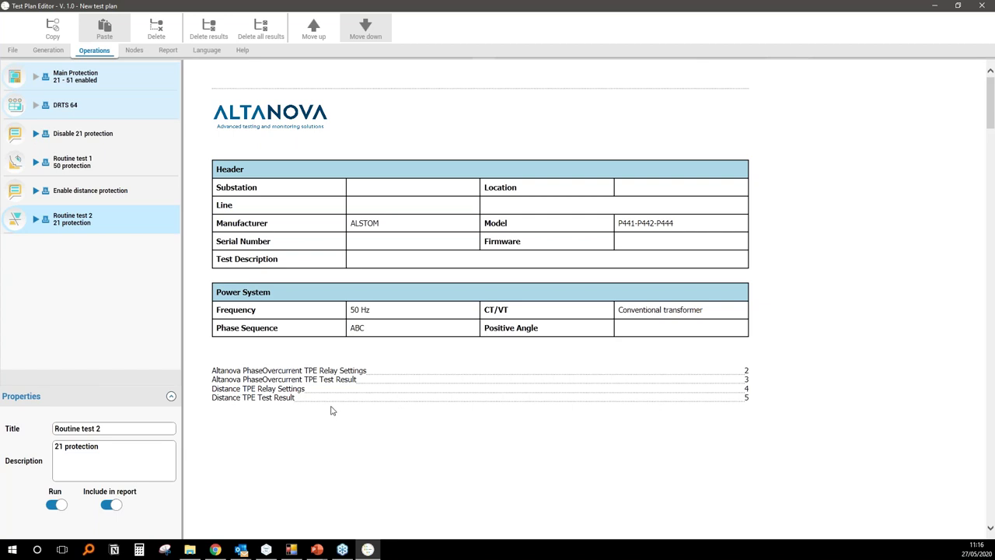
# - Review the report preview through the distance relay settings and the Distance 21 test result table
pyautogui.scroll(-5, 332, 408)
pyautogui.scroll(-5, 330, 405)
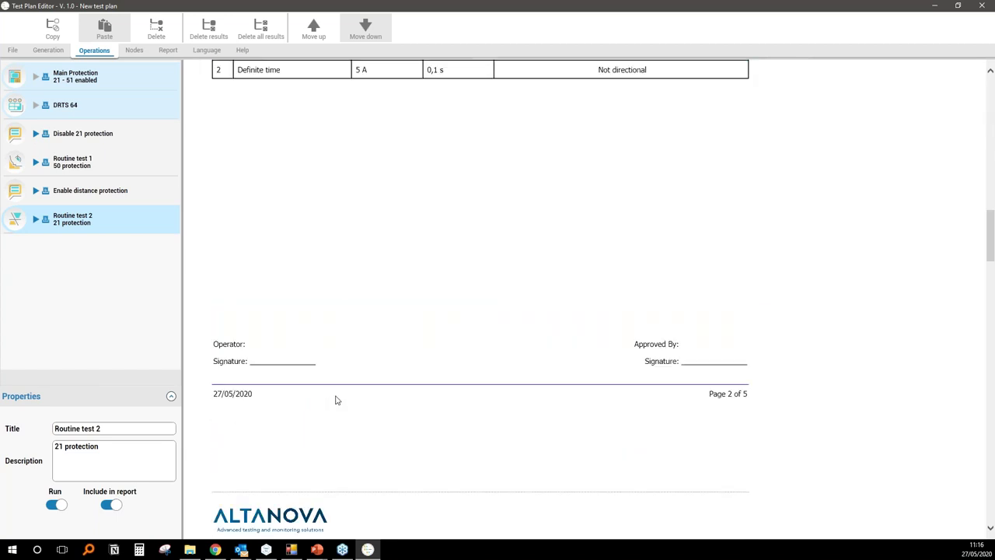
pyautogui.scroll(-8, 336, 400)
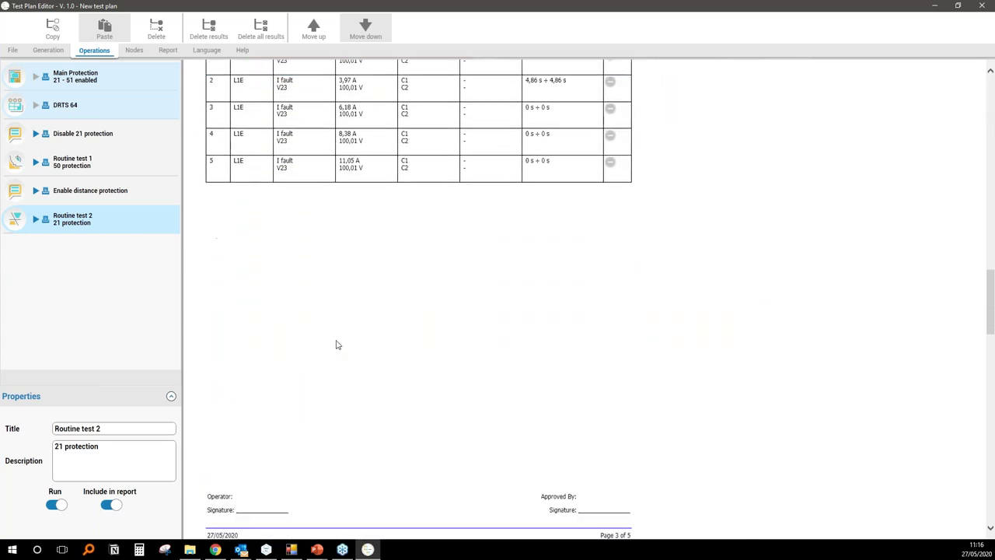
pyautogui.scroll(-2, 304, 329)
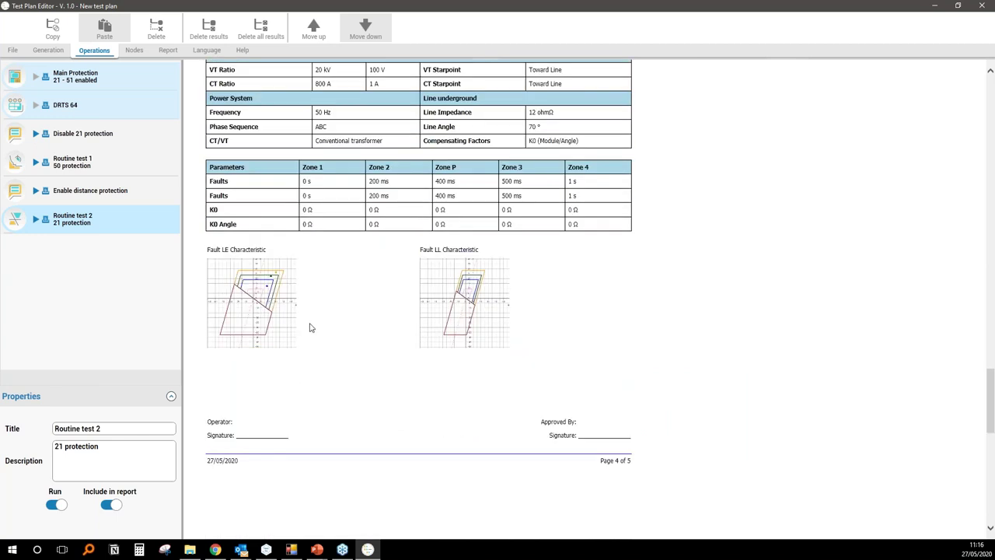
pyautogui.scroll(-6, 308, 329)
pyautogui.scroll(-2, 309, 329)
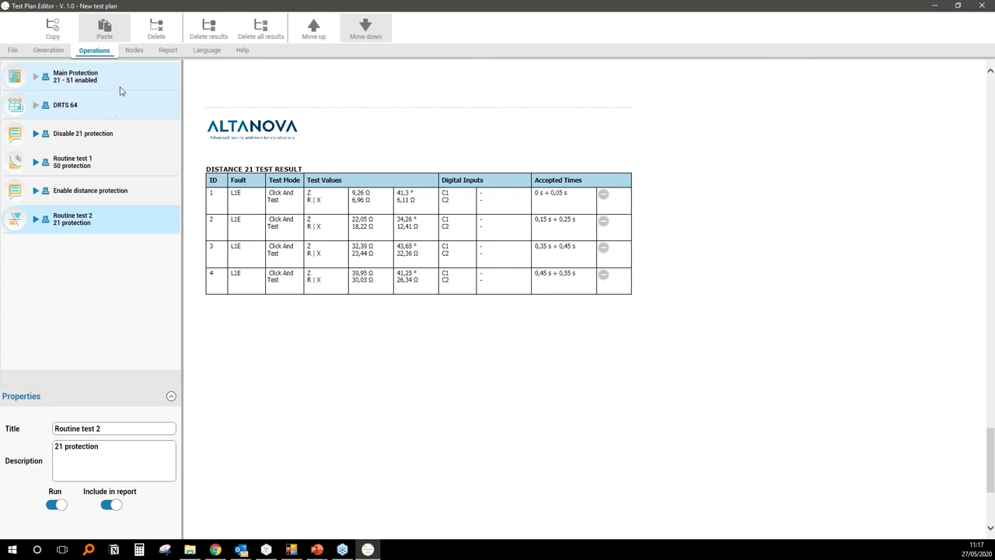
# - Go through the test plan nodes in execution order, from the Disable 21 protection message to Routine test 2
pyautogui.click(132, 165)
pyautogui.click(139, 192)
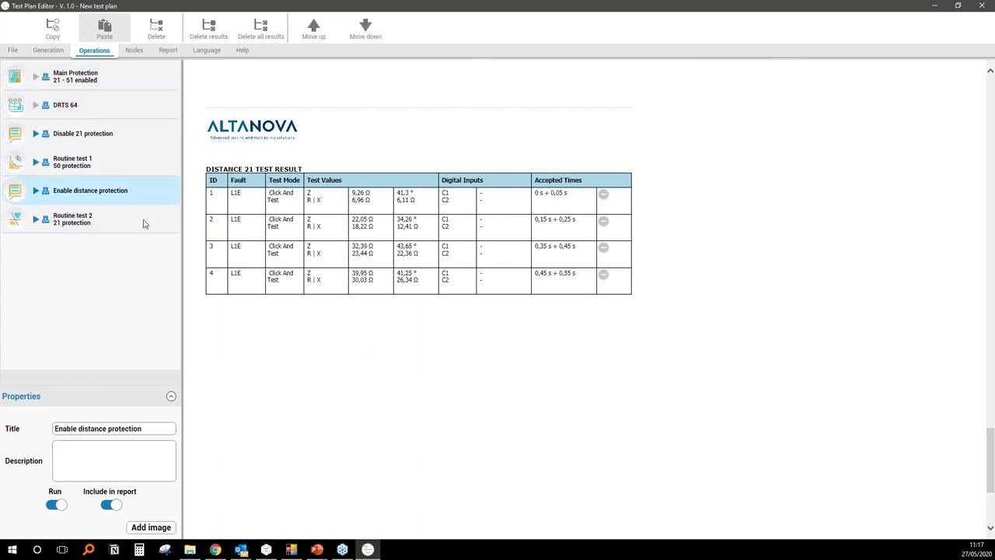
pyautogui.click(145, 224)
pyautogui.click(140, 140)
pyautogui.click(140, 166)
pyautogui.click(147, 194)
pyautogui.click(146, 222)
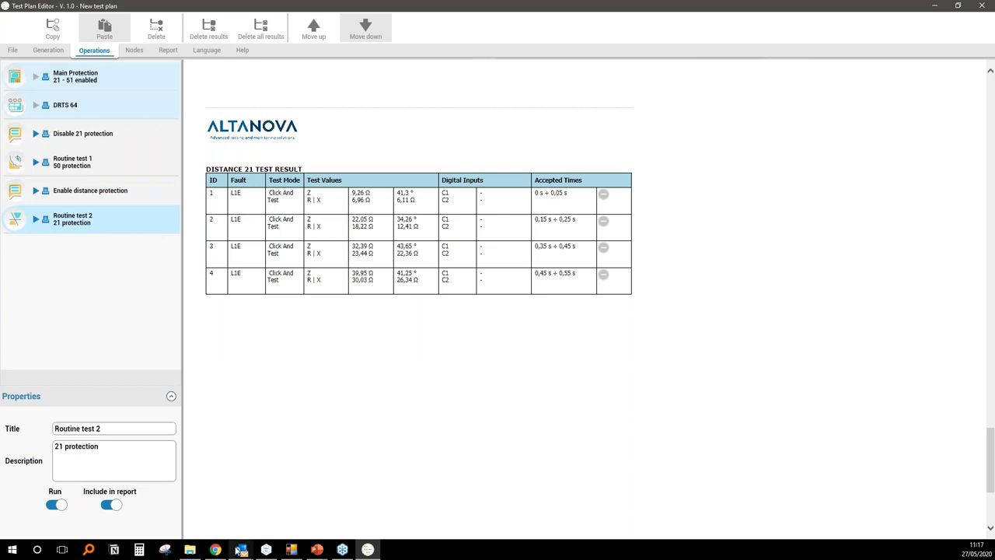
# - Switch to File Explorer and play Test Plan Editor.mp4 from the WEBINAR Video folder
pyautogui.click(191, 550)
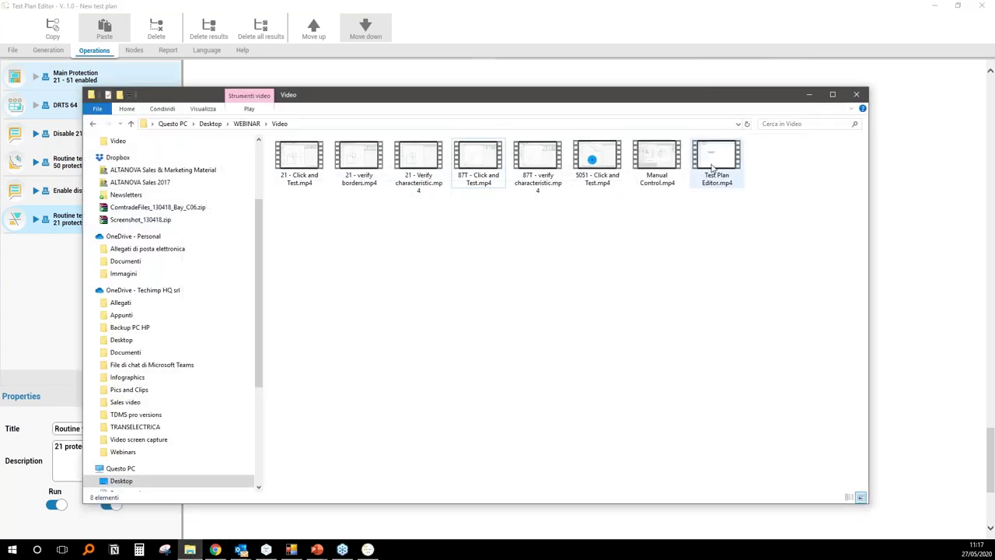
pyautogui.click(717, 162)
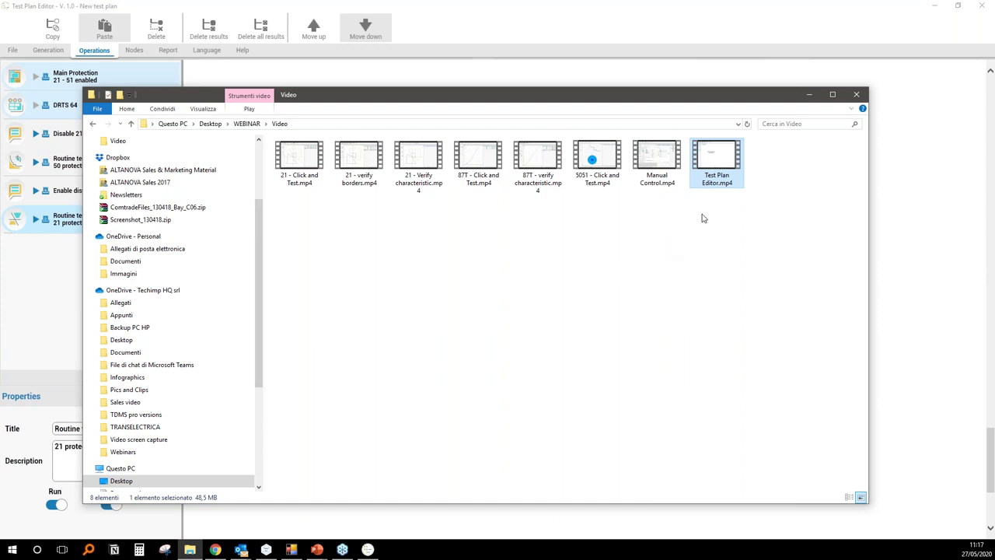
pyautogui.doubleClick(727, 158)
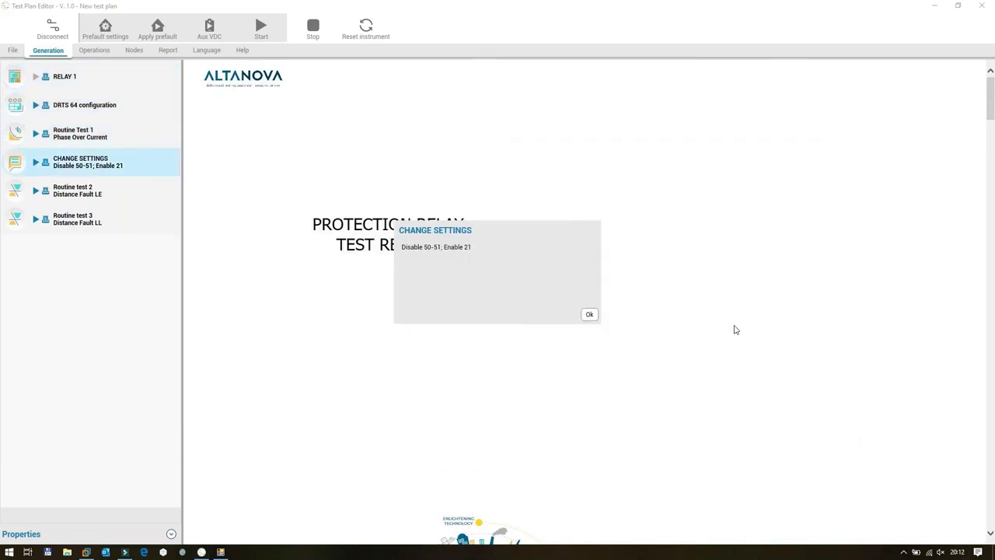
# - Watch the recorded test plan run, pause the video at the Distance 21 test results, and resume playback
pyautogui.moveTo(466, 271)
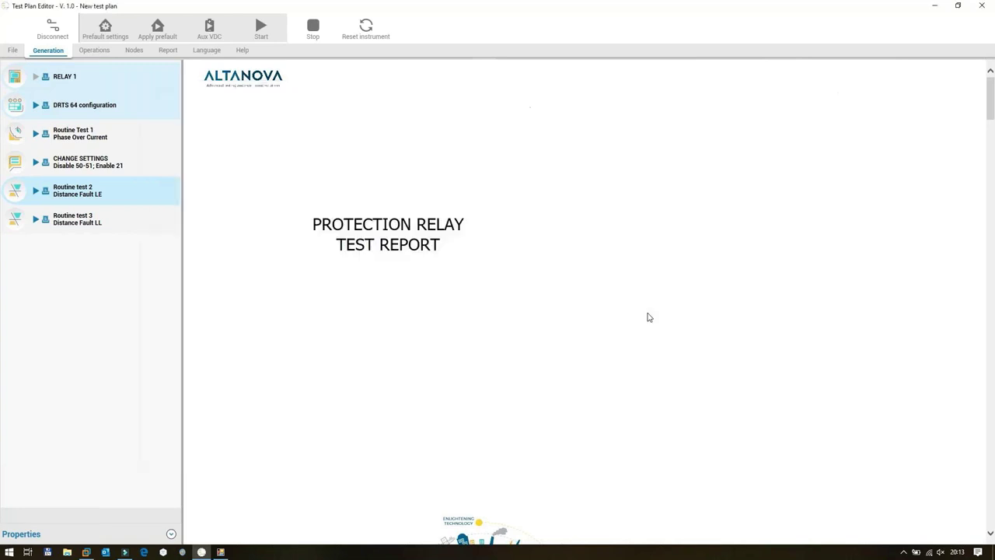
pyautogui.moveTo(350, 314)
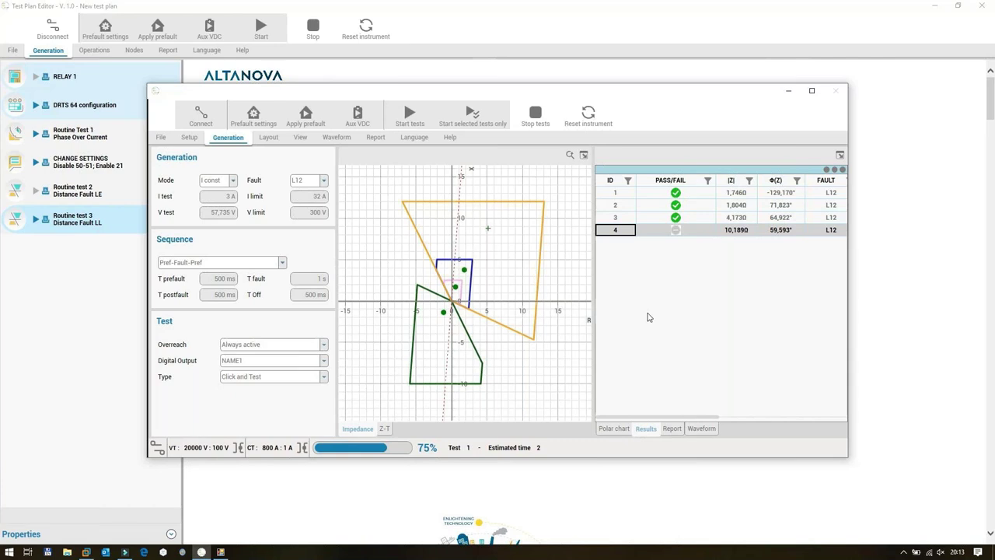
pyautogui.moveTo(653, 344)
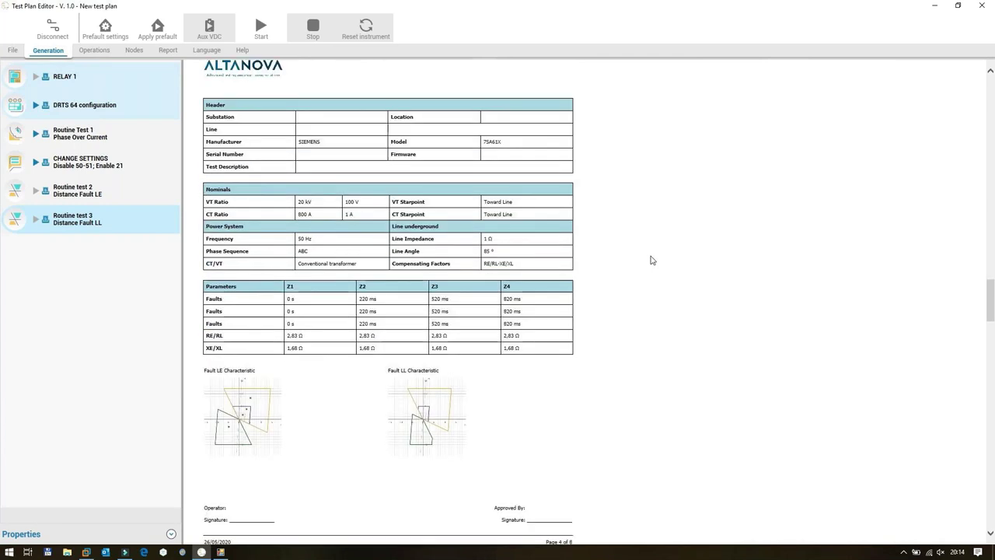
pyautogui.moveTo(484, 547)
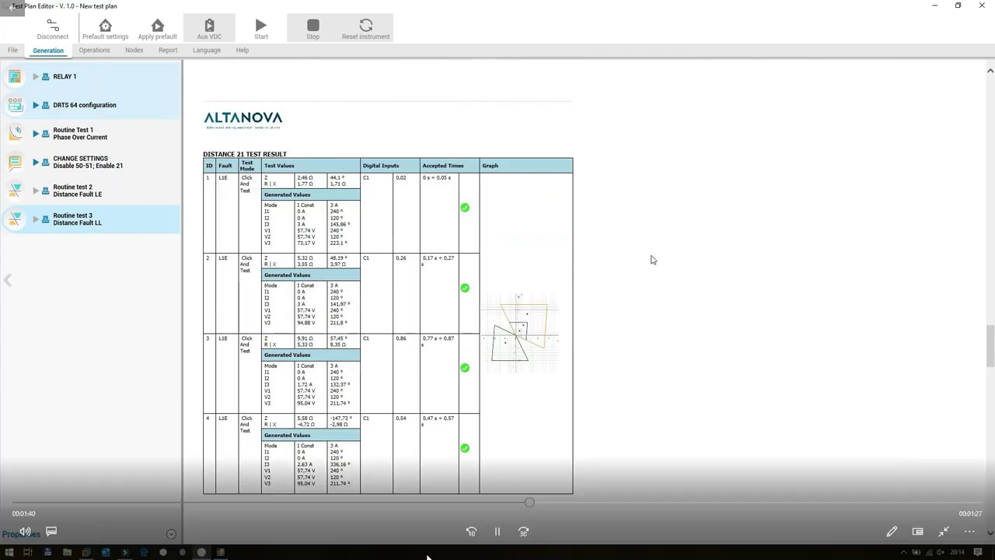
pyautogui.click(498, 531)
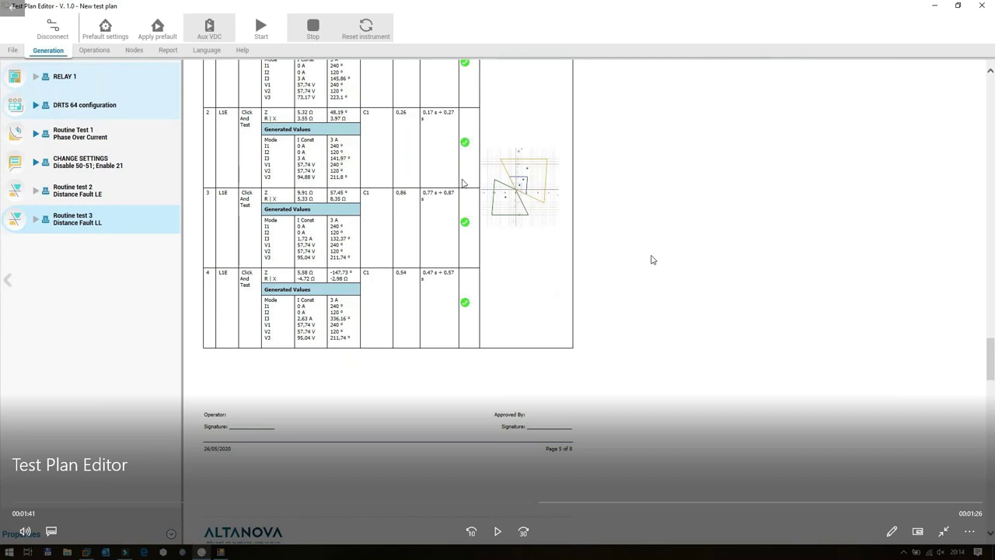
pyautogui.click(496, 533)
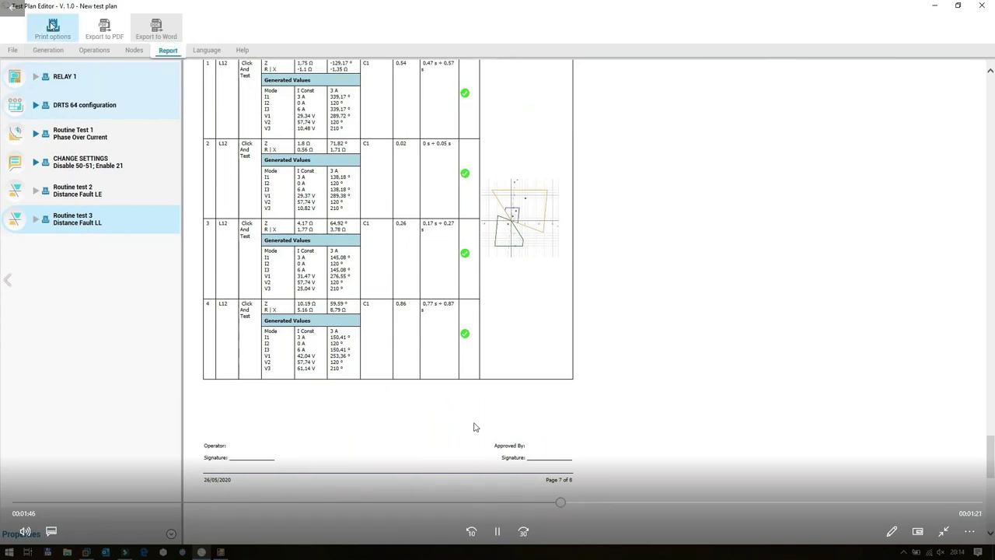
# - Pause the video at the Print options dialog and again at the overcurrent relay settings page, resuming playback each time
pyautogui.click(498, 531)
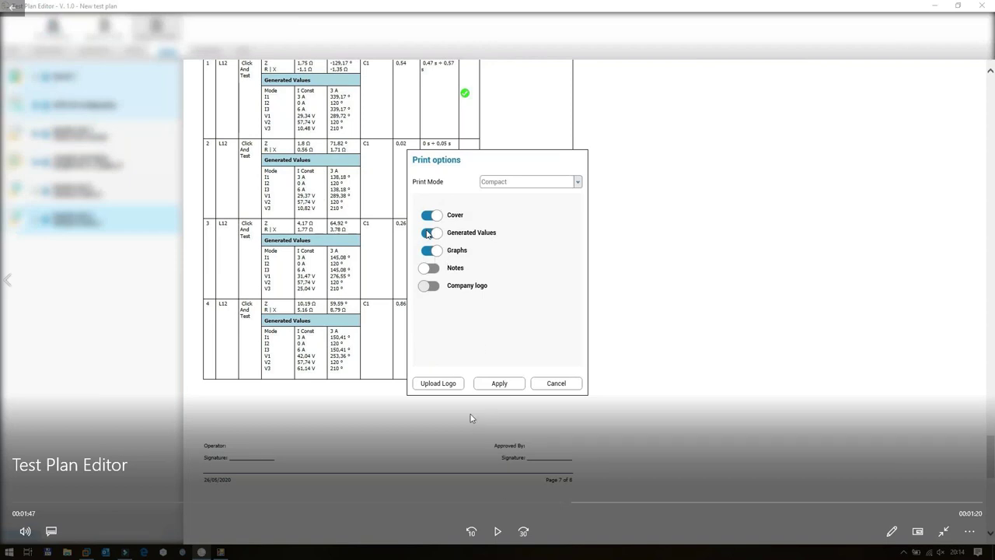
pyautogui.click(498, 532)
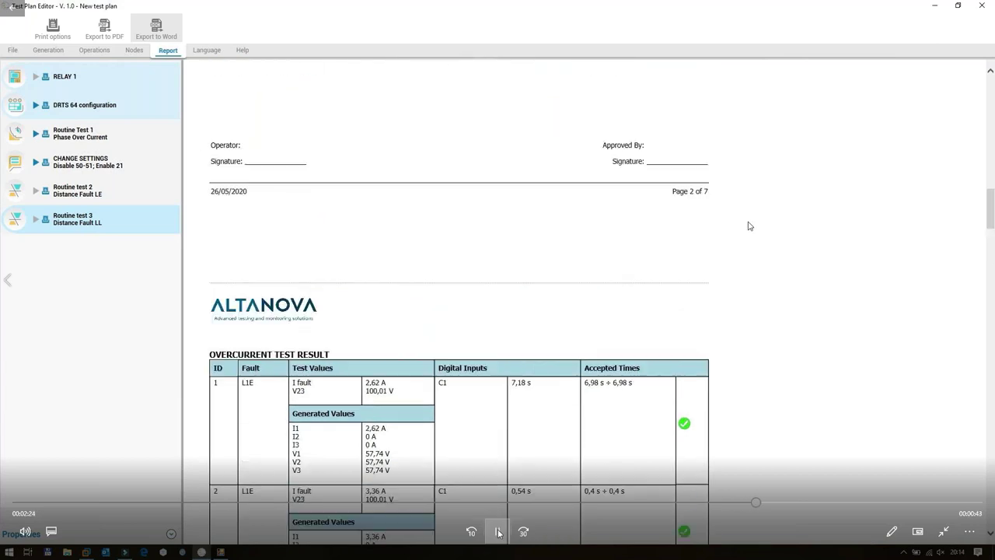
pyautogui.click(748, 226)
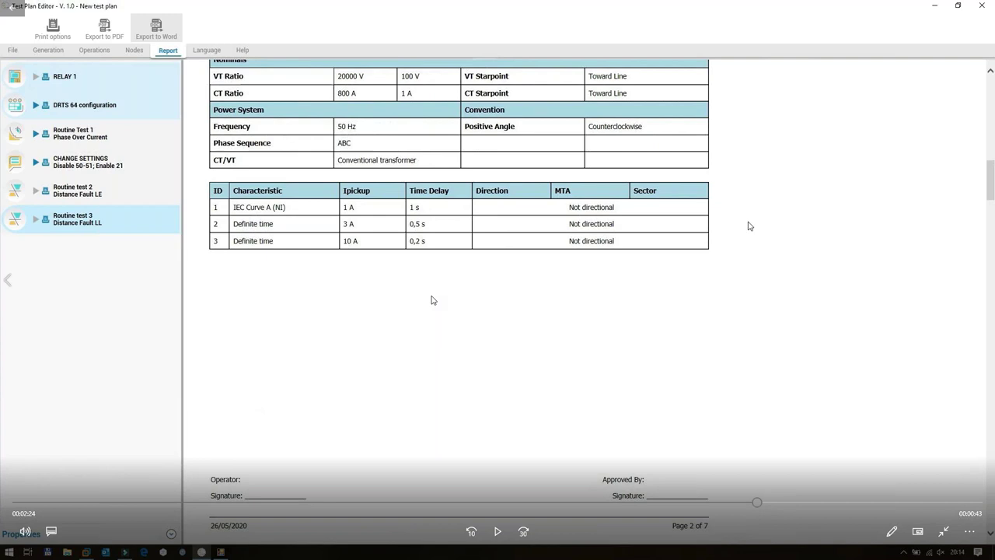
pyautogui.click(500, 508)
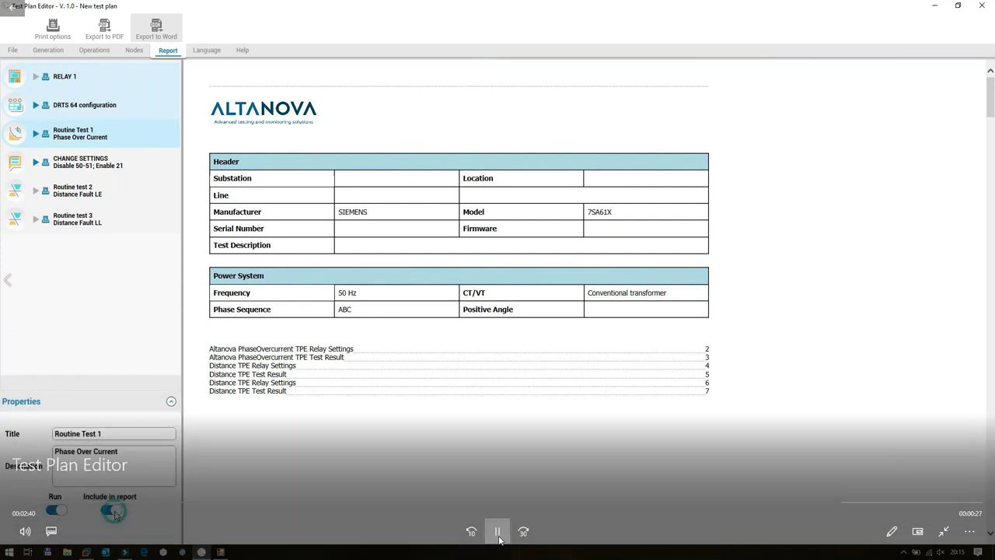
# - Pause the video at the report with Routine Test 1 excluded, and resume playback to view the distance relay settings
pyautogui.moveTo(303, 470)
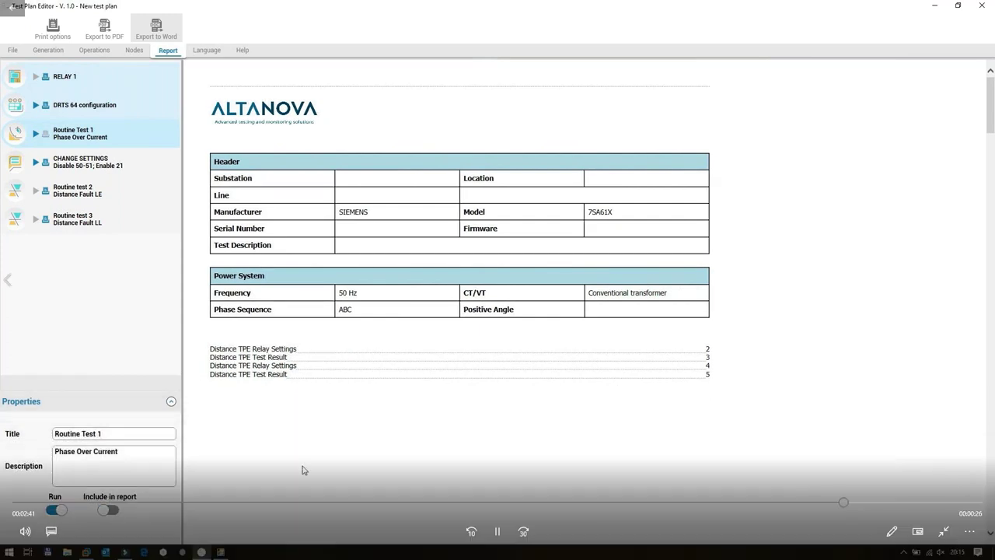
pyautogui.click(673, 420)
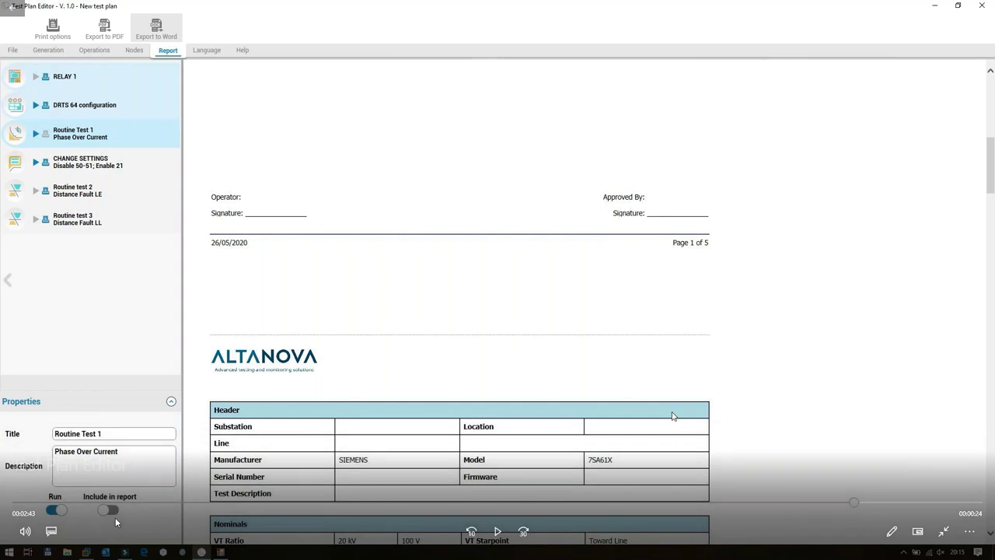
pyautogui.click(498, 531)
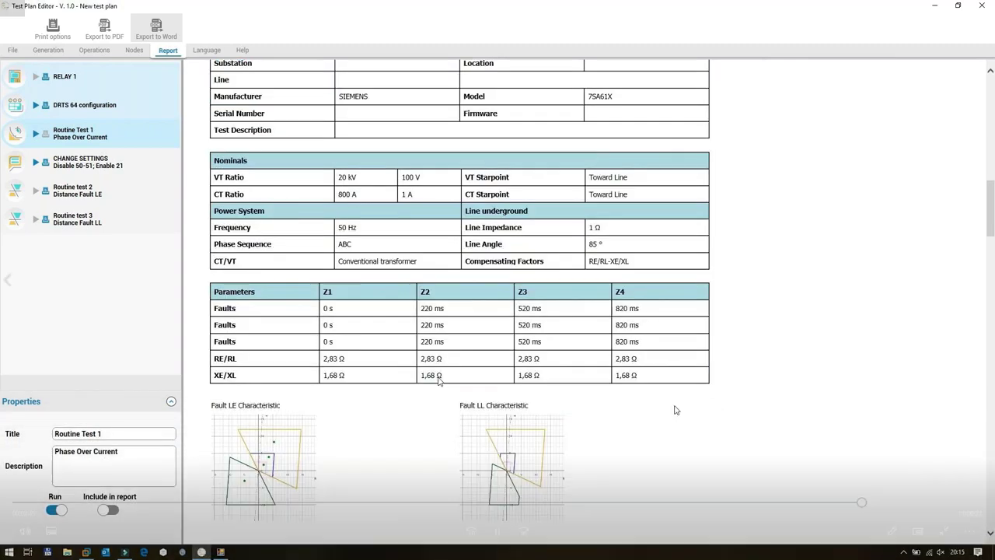
pyautogui.moveTo(711, 388)
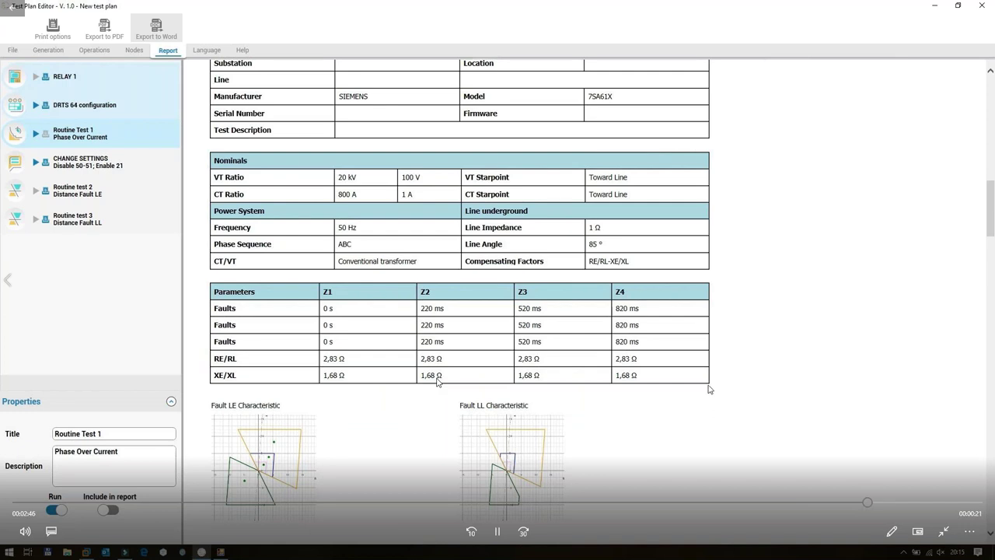